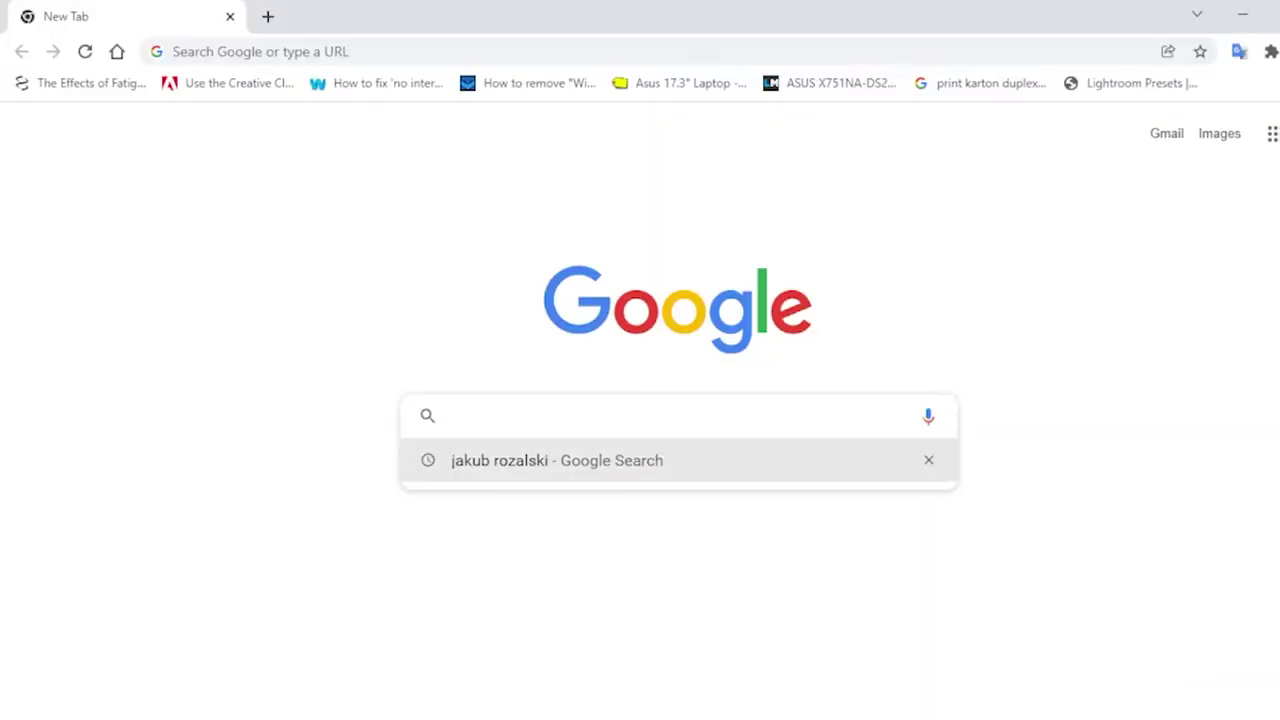
# Step: Scroll through the ArtStation artist's painting portfolio, then reveal Photoshop's sky-and-ground colour layer
pyautogui.click(297, 321)
pyautogui.scroll(-5, 640, 440)
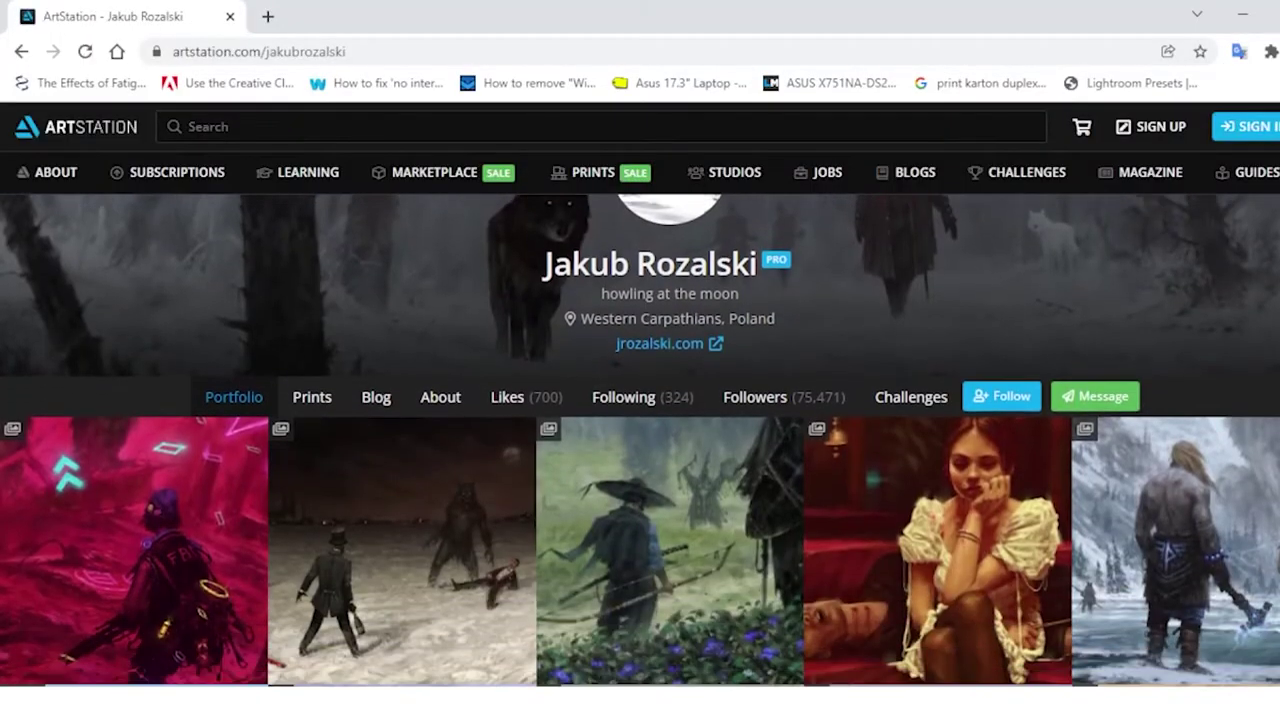
pyautogui.scroll(-2, 640, 440)
pyautogui.scroll(-2, 640, 440)
pyautogui.scroll(-2, 640, 440)
pyautogui.scroll(-2, 640, 440)
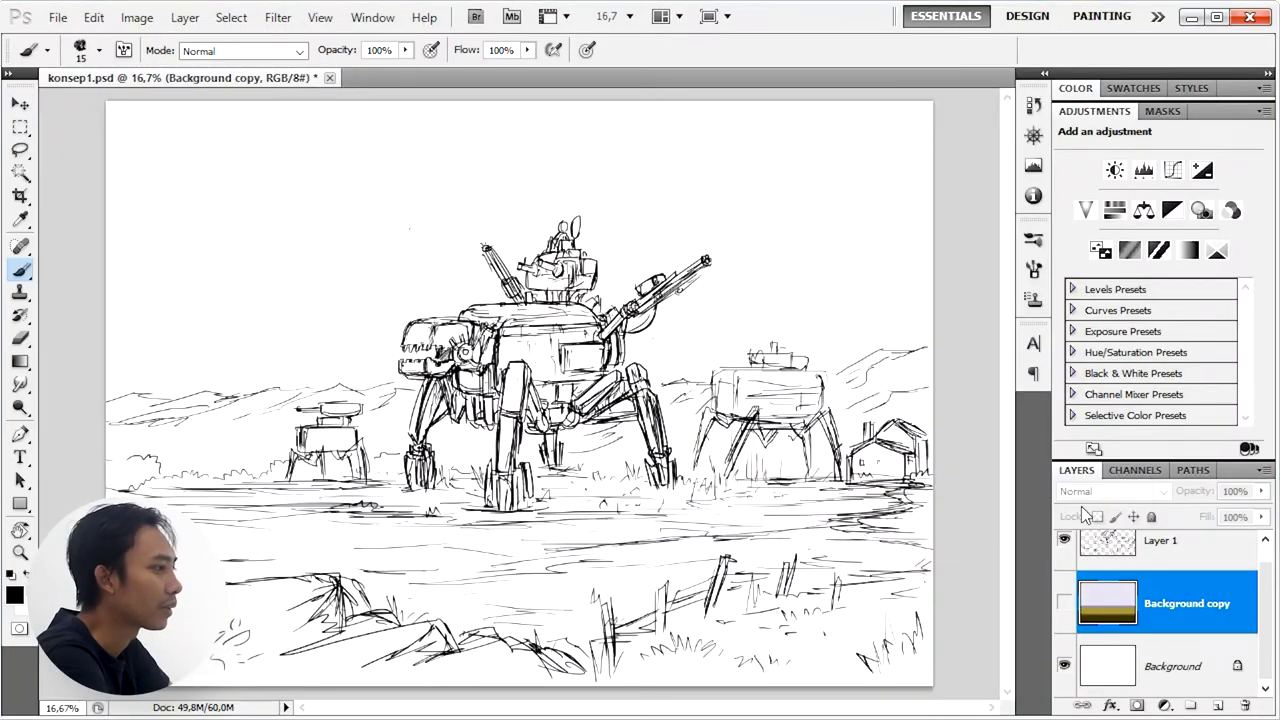
pyautogui.click(1063, 603)
# Step: Choose the 300 px grass brush preset and target the white Background layer
pyautogui.rightClick(997, 440)
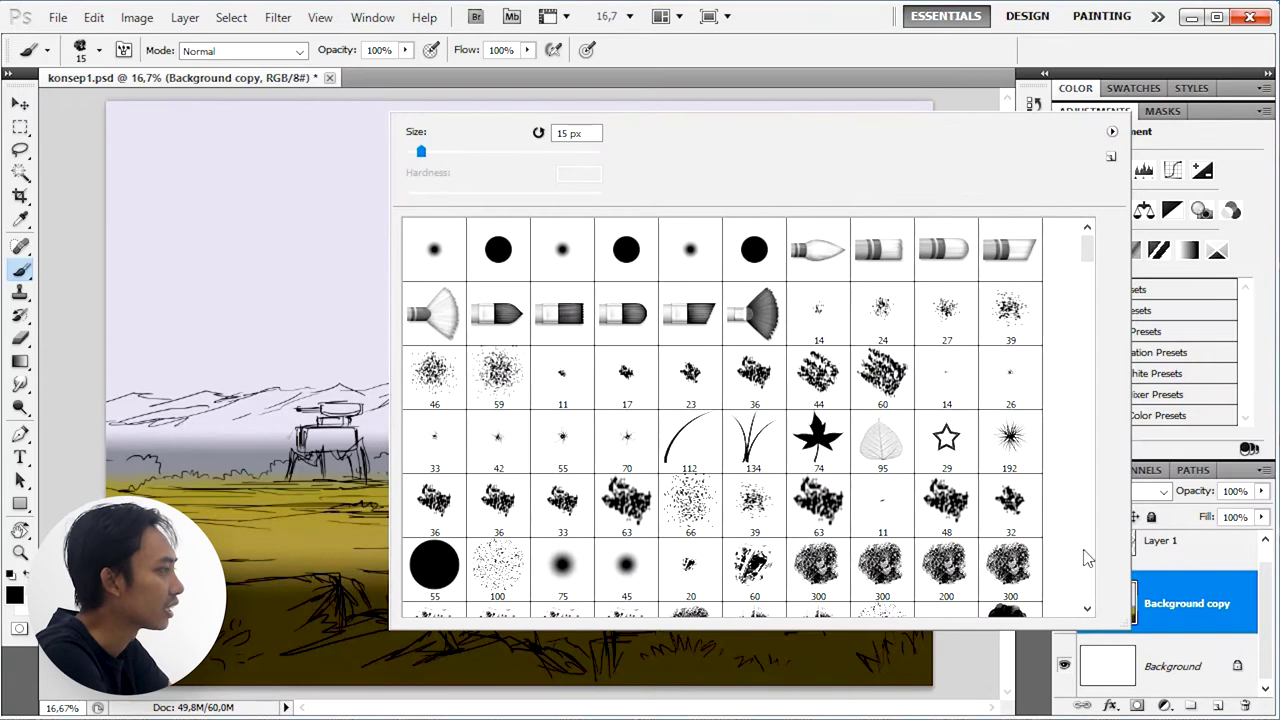
pyautogui.moveTo(1087, 236); pyautogui.dragTo(1088, 340)
pyautogui.click(1107, 594)
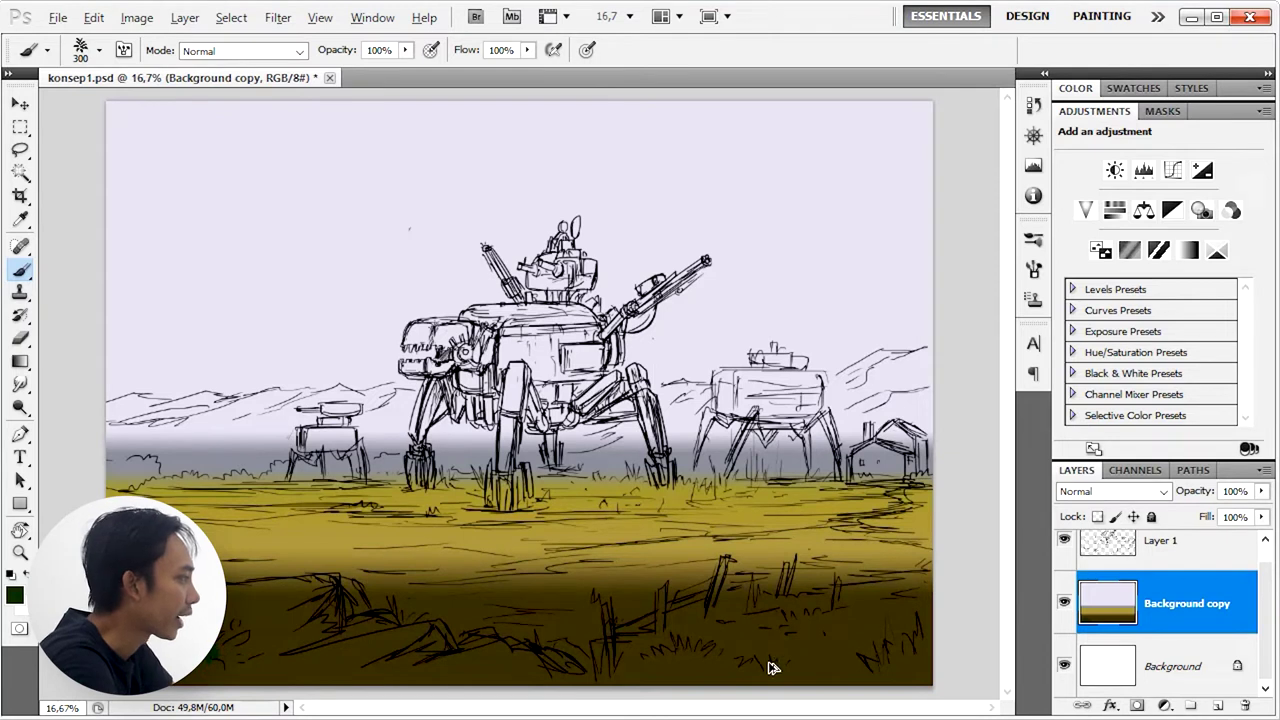
pyautogui.click(1146, 680)
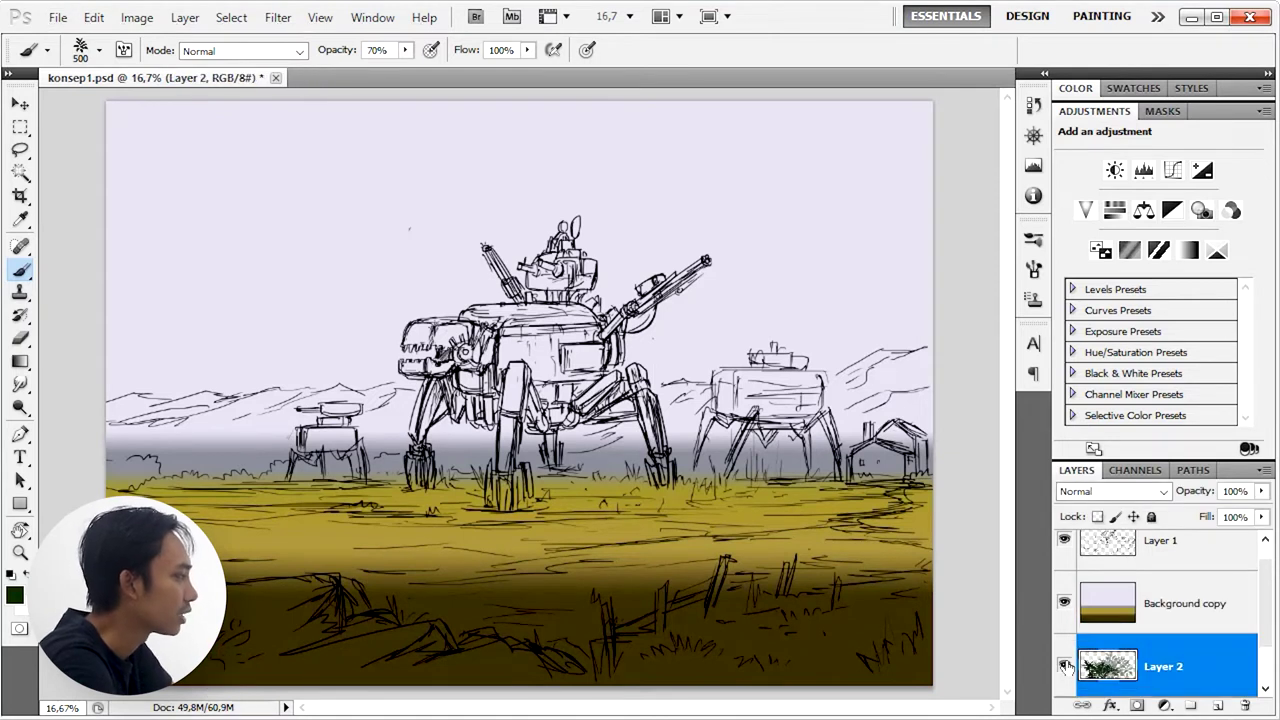
# Step: Move Layer 2 above the colour layer and fade sketch Layer 1 to 50% opacity
pyautogui.hotkey('ctrl', ']')
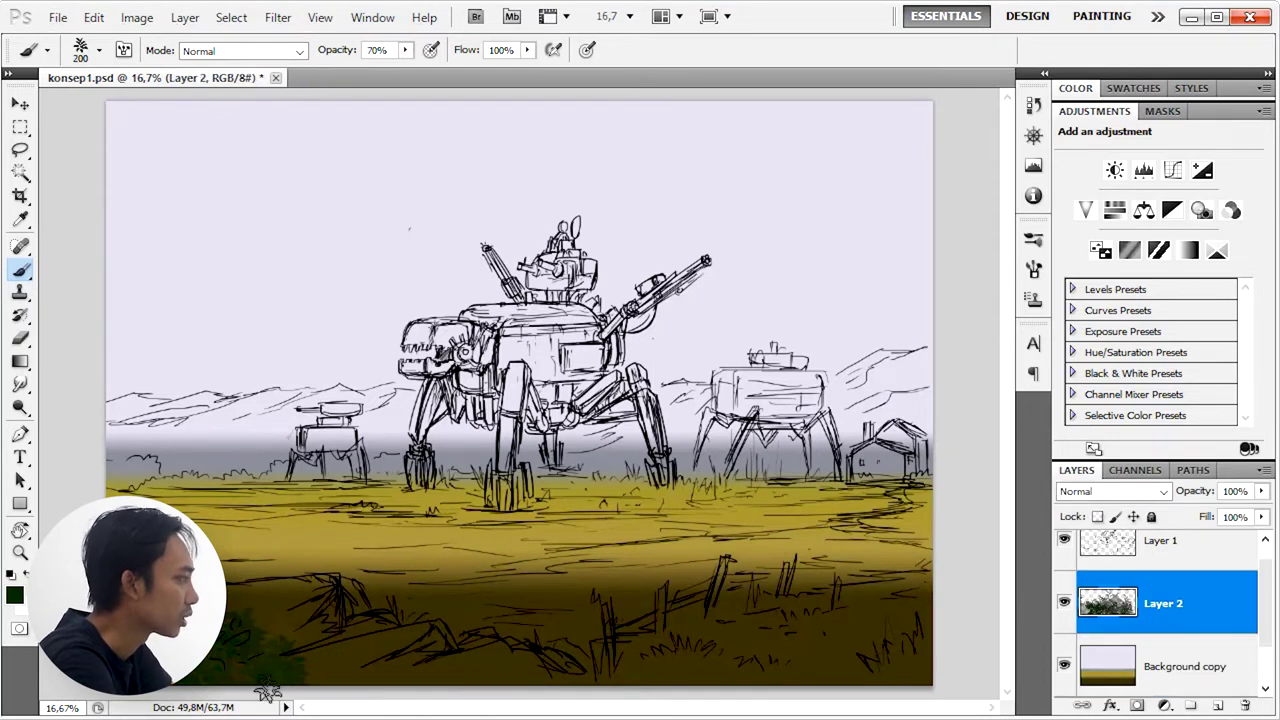
pyautogui.click(1125, 550)
pyautogui.press('5')
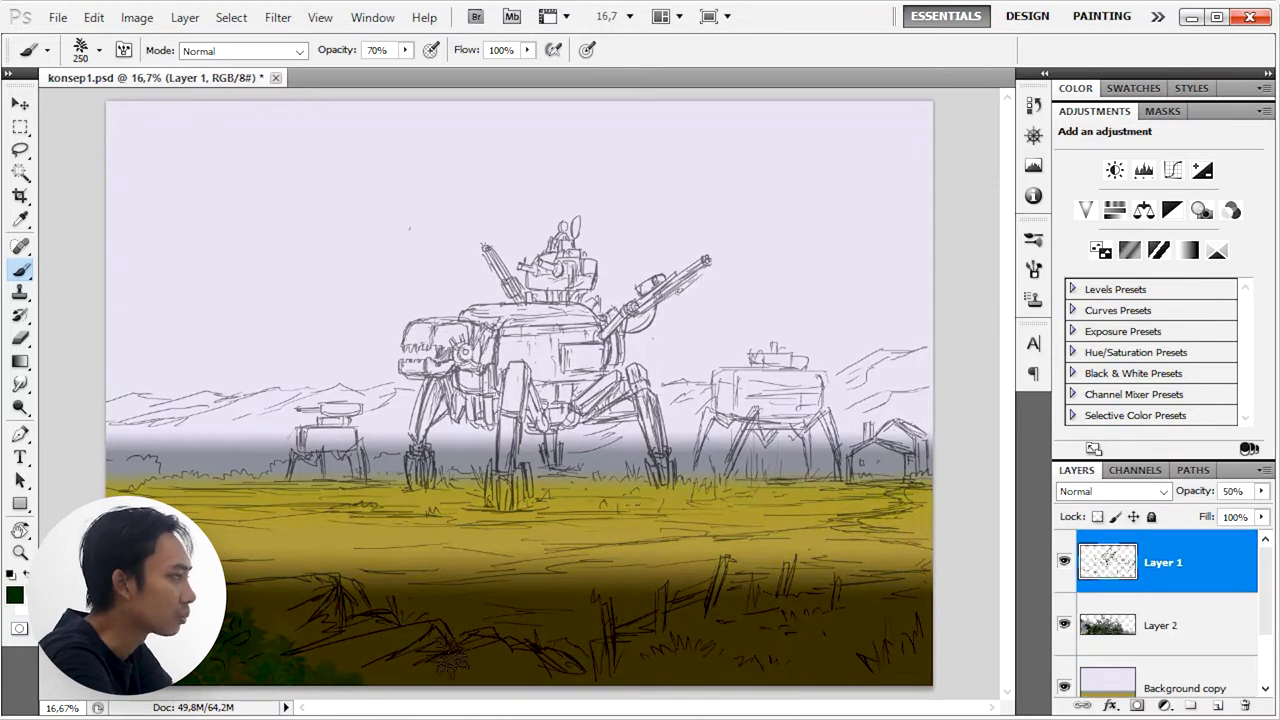
pyautogui.hotkey('alt', '[')
pyautogui.press(']')
pyautogui.press(']')
# Step: Place Layer 2 above the sketch and load a large brush with dark green paint
pyautogui.rightClick(400, 523)
pyautogui.doubleClick(451, 703)
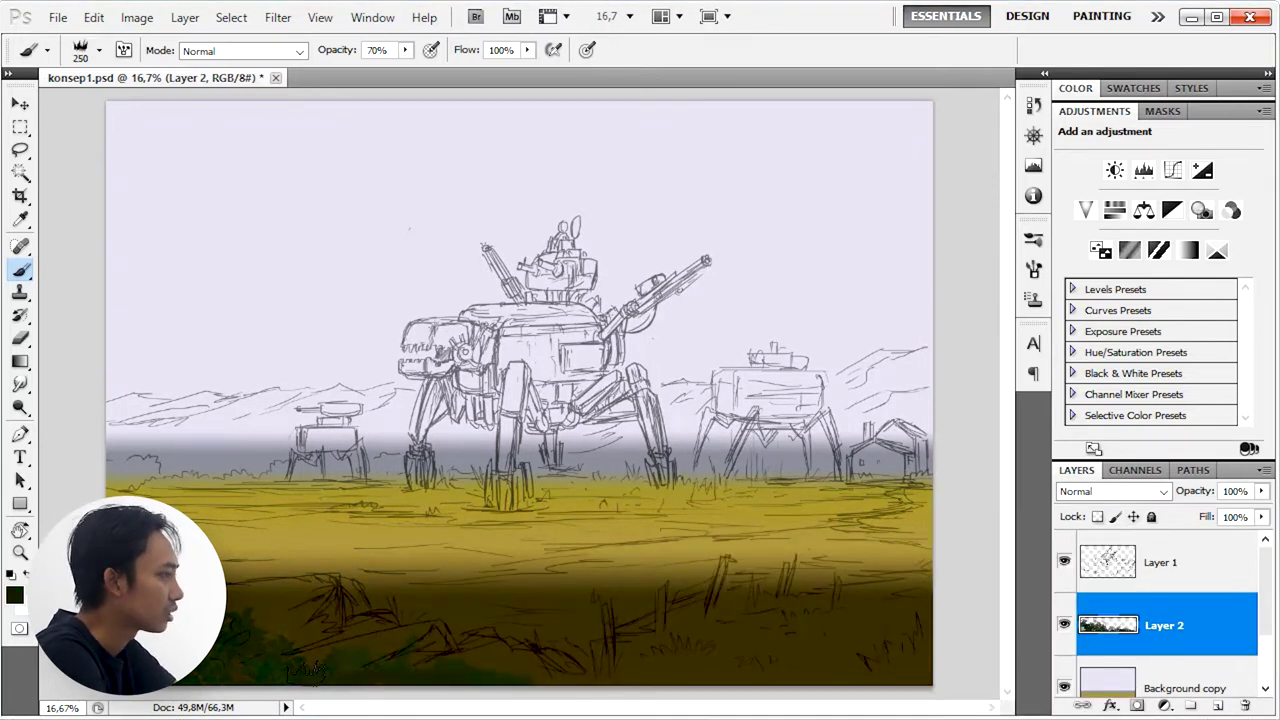
pyautogui.moveTo(1110, 625); pyautogui.dragTo(1128, 590)
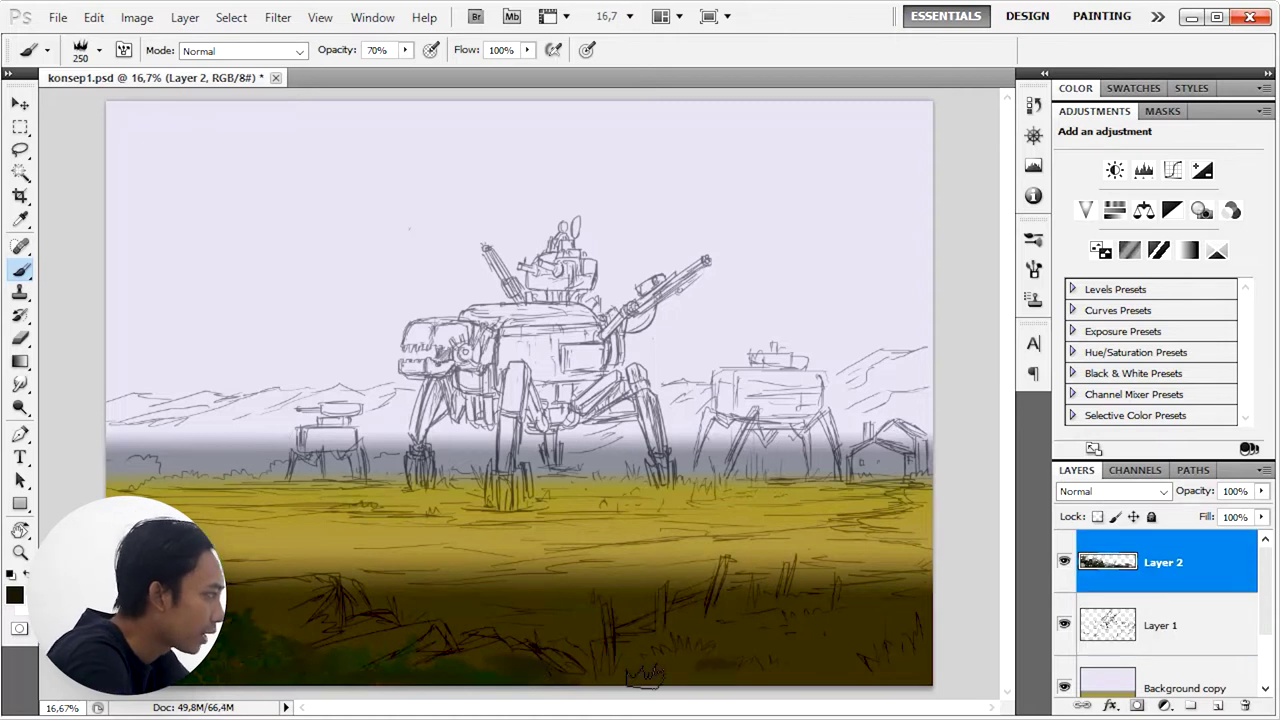
pyautogui.rightClick(917, 680)
pyautogui.moveTo(1200, 290); pyautogui.dragTo(1200, 430)
pyautogui.doubleClick(805, 580)
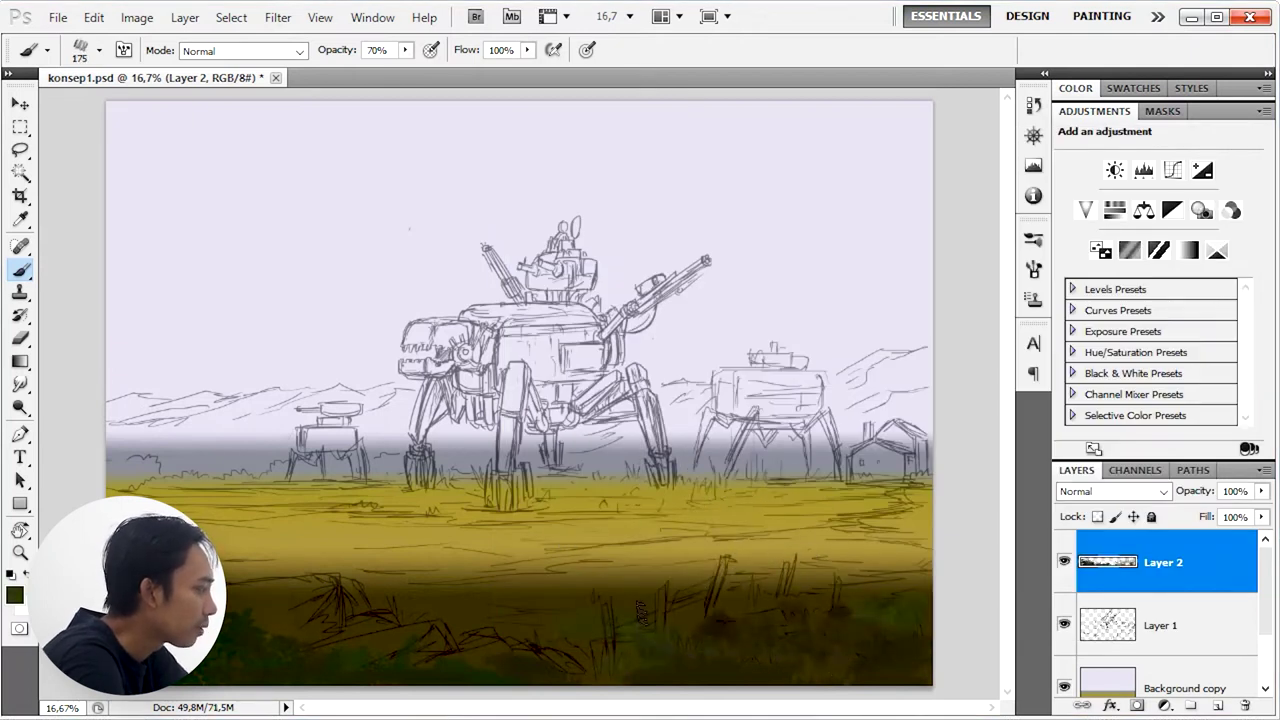
pyautogui.keyDown('alt'); pyautogui.click(890, 578); pyautogui.keyUp('alt')
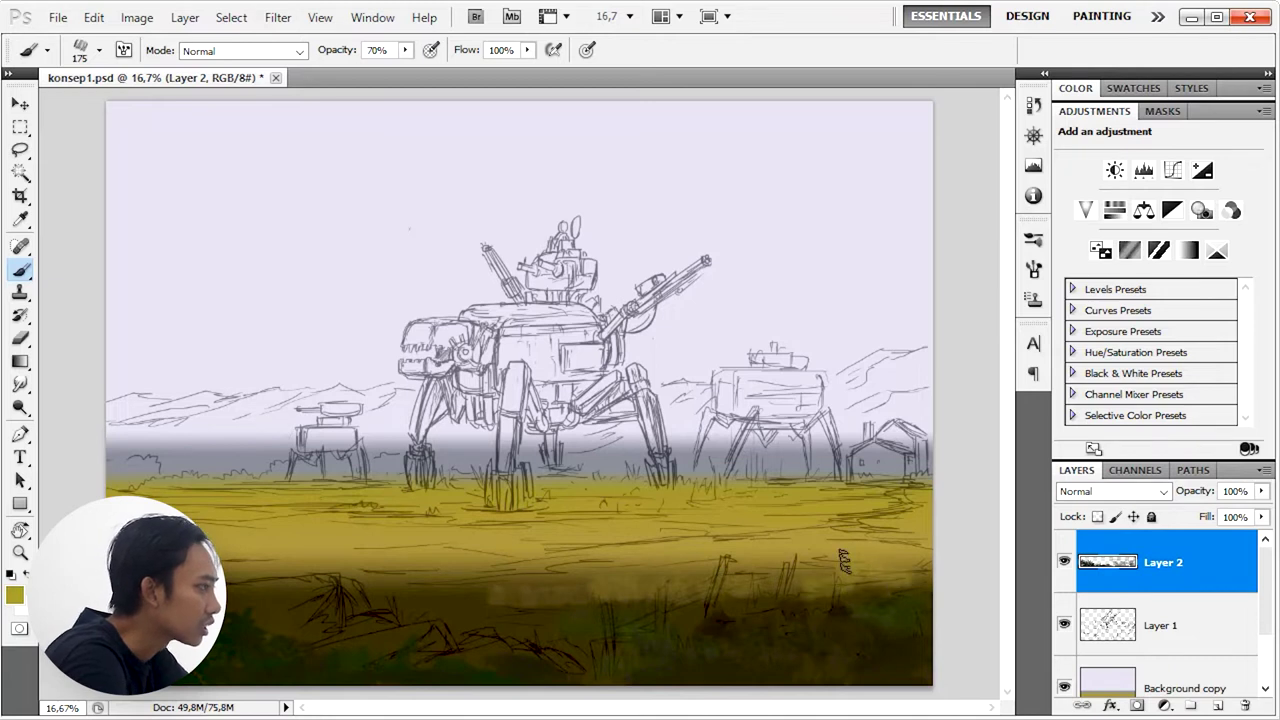
# Step: Paint a dark soft stroke in the lower field and switch to the 88 px brush
pyautogui.rightClick(741, 533)
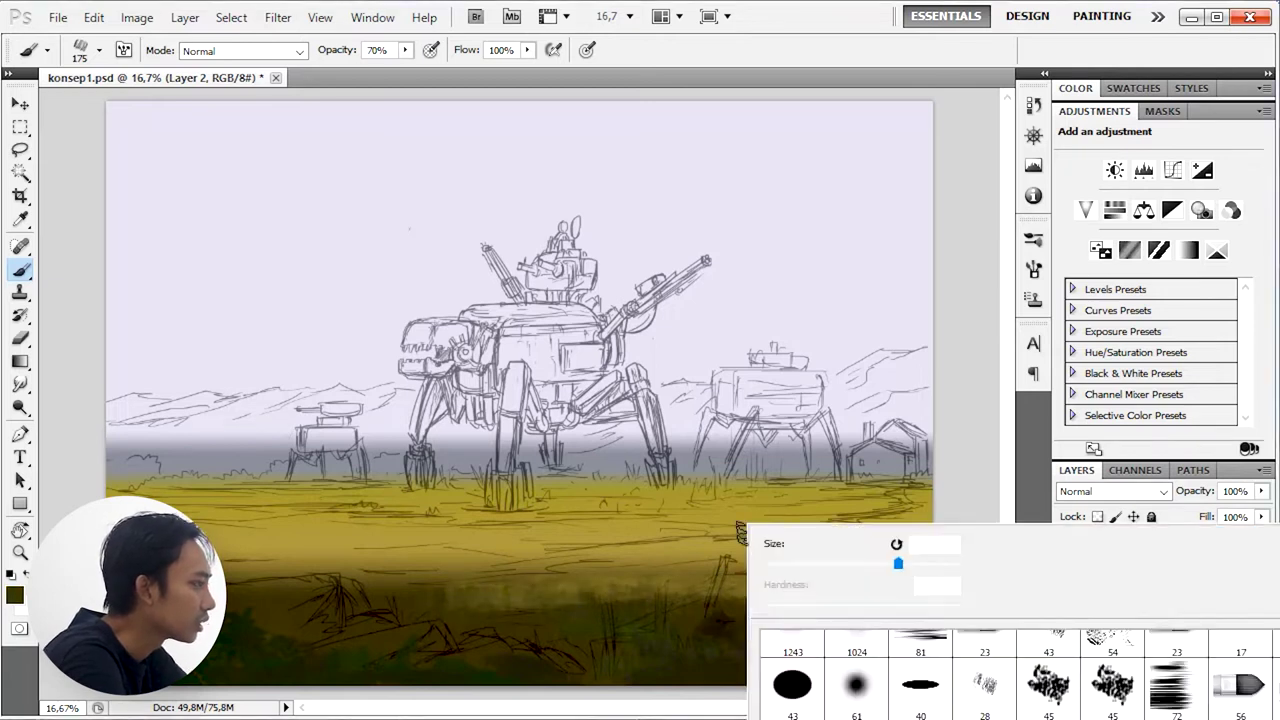
pyautogui.moveTo(590, 551); pyautogui.dragTo(620, 556)
pyautogui.keyDown('alt'); pyautogui.click(585, 563); pyautogui.keyUp('alt')
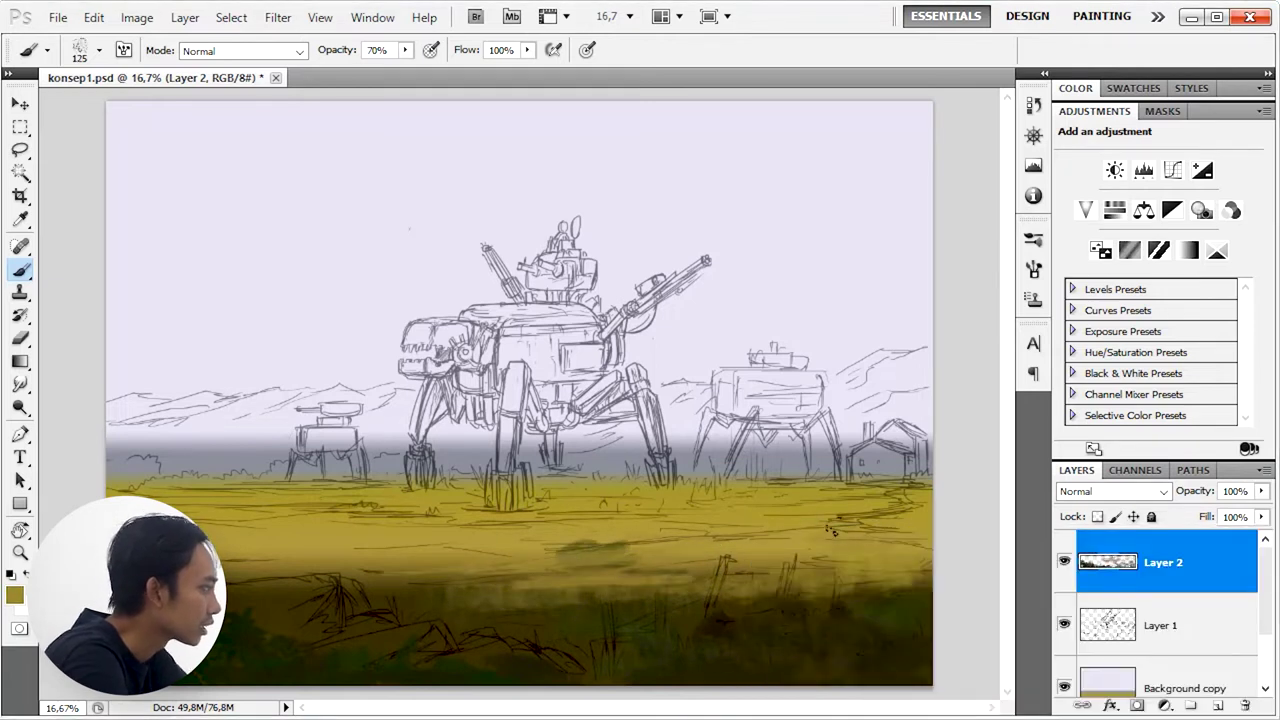
pyautogui.rightClick(460, 525)
pyautogui.scroll(-3, 850, 550)
pyautogui.scroll(-3, 850, 550)
pyautogui.click(717, 440)
pyautogui.press('Return')
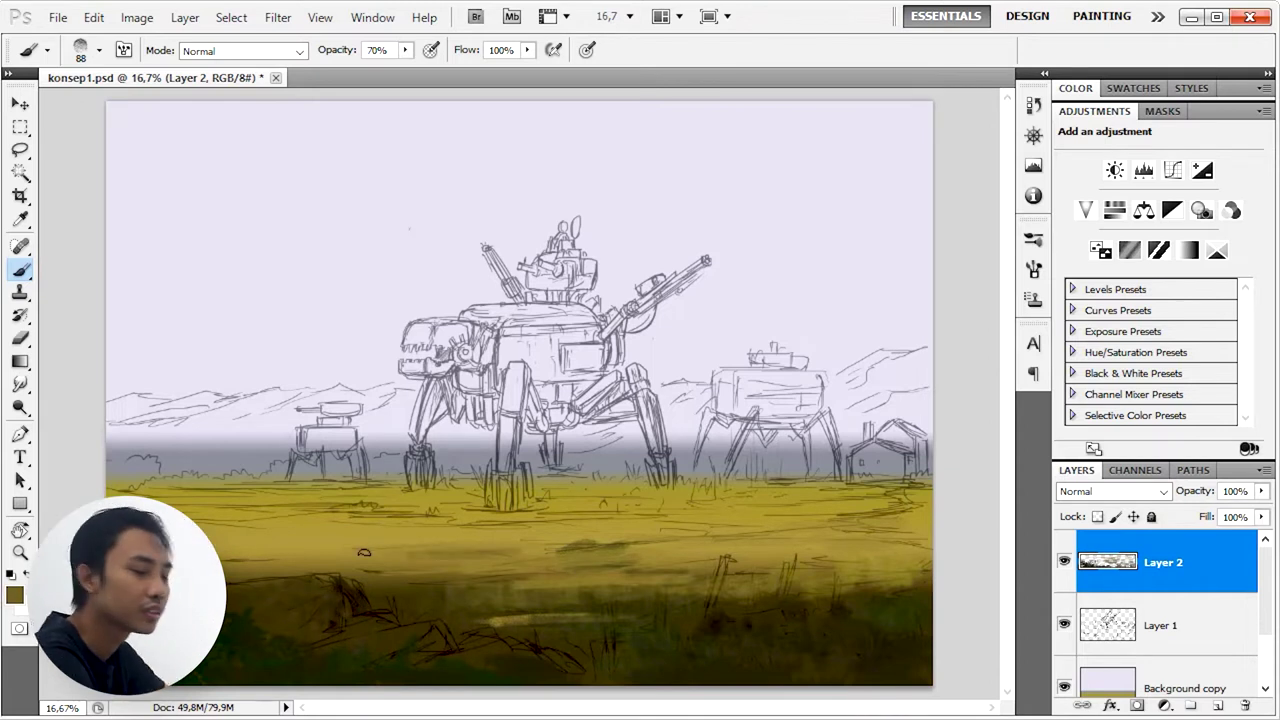
# Step: Try the 174 px grass and 165 px foliage brushes, settling on a 300 px spatter brush
pyautogui.rightClick(738, 447)
pyautogui.rightClick(641, 198)
pyautogui.scroll(-3, 1000, 500)
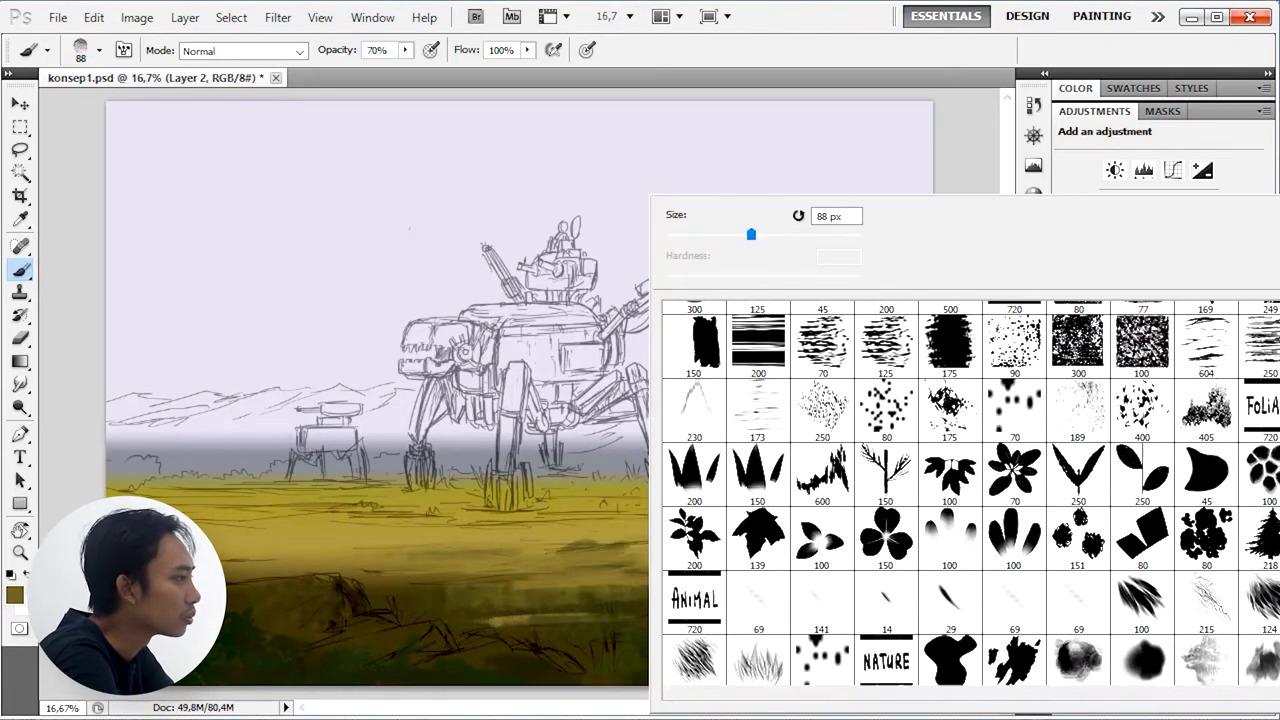
pyautogui.scroll(-3, 1000, 500)
pyautogui.scroll(-3, 1000, 500)
pyautogui.scroll(-3, 1000, 500)
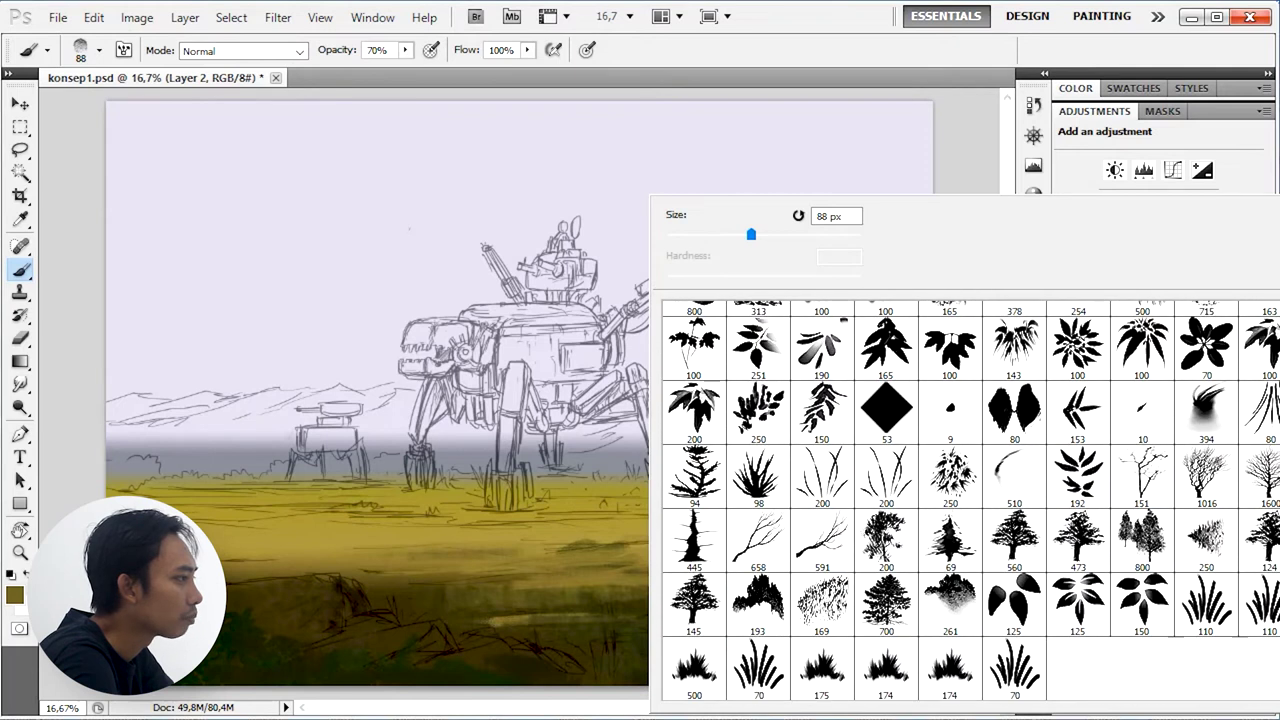
pyautogui.doubleClick(940, 665)
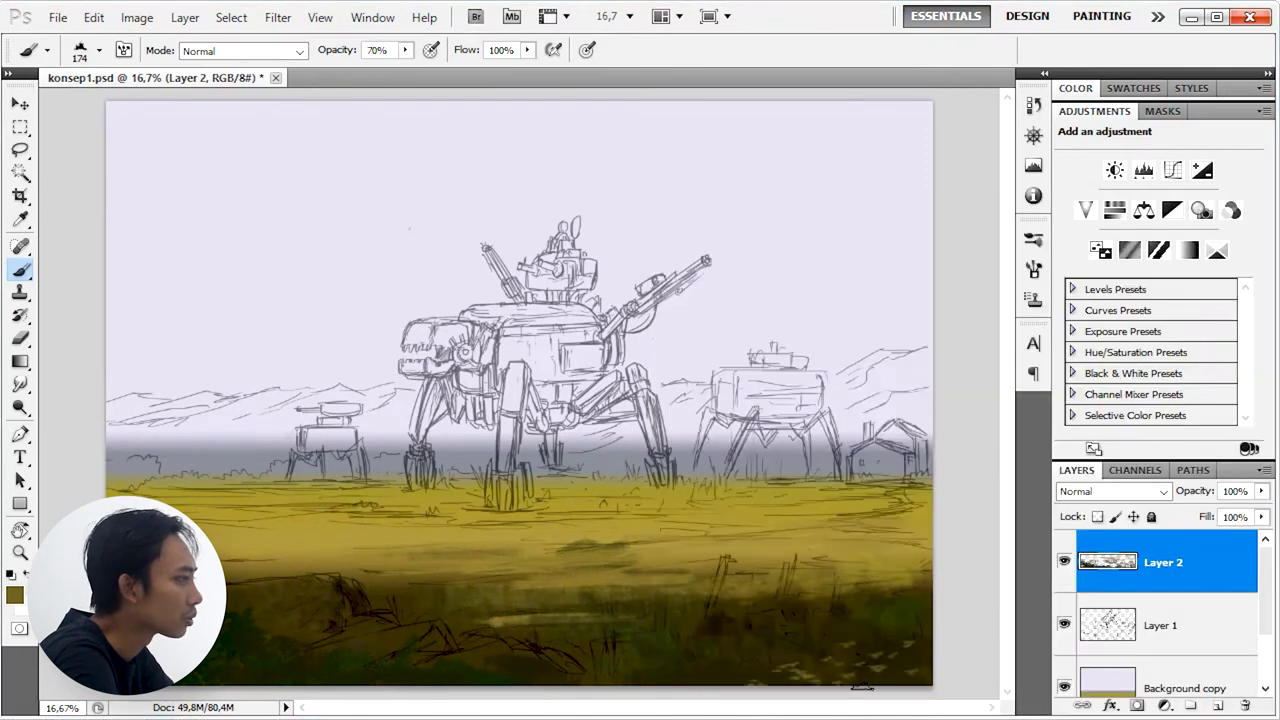
pyautogui.rightClick(820, 620)
pyautogui.doubleClick(830, 690)
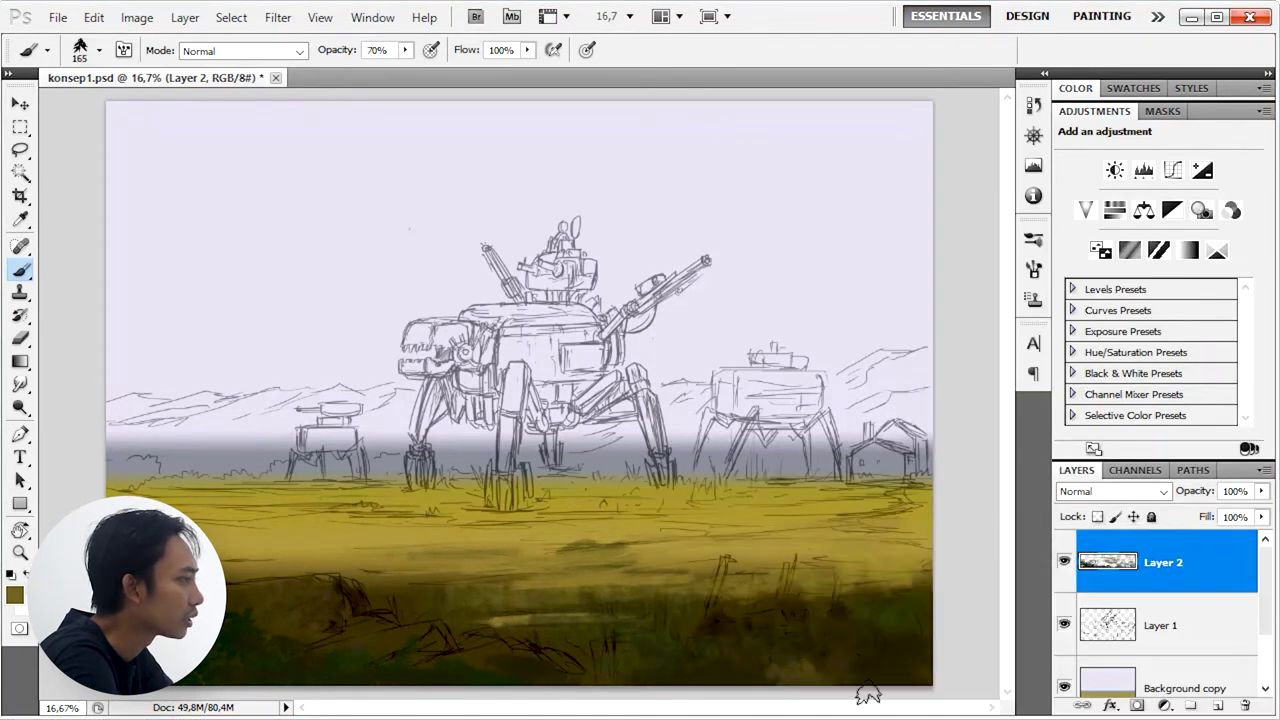
pyautogui.rightClick(590, 424)
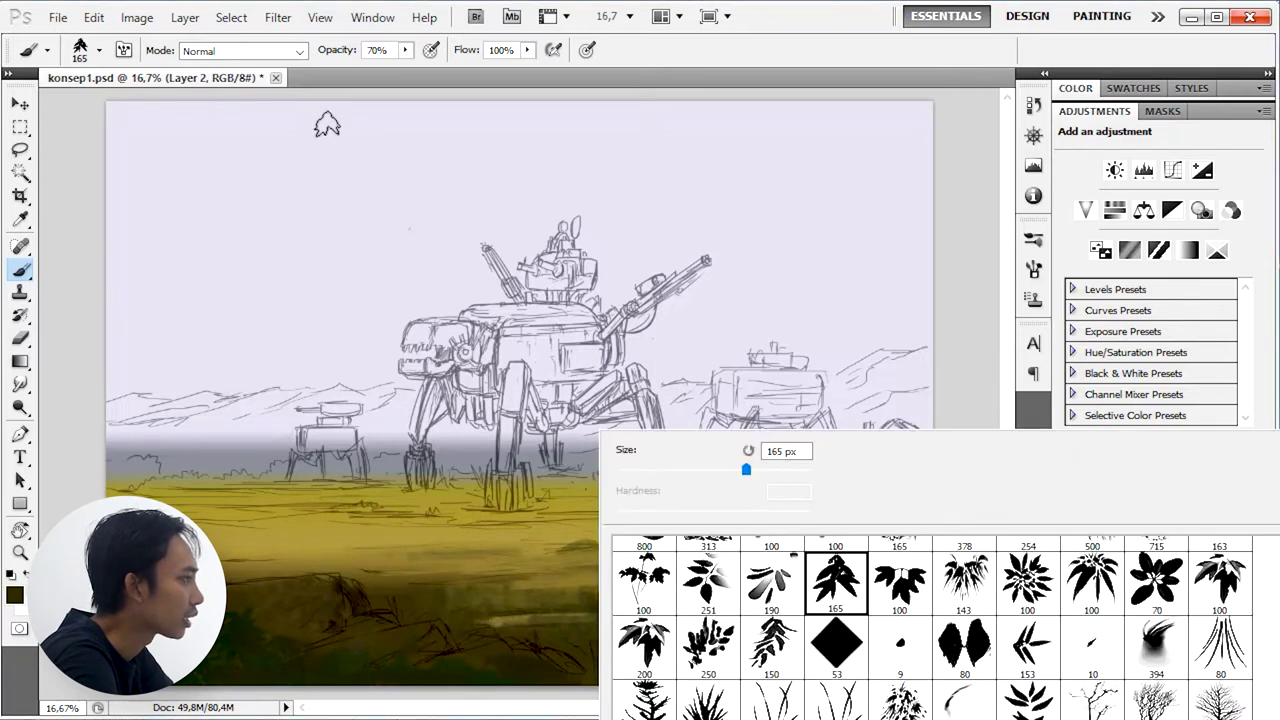
pyautogui.moveTo(1035, 590); pyautogui.dragTo(1035, 280)
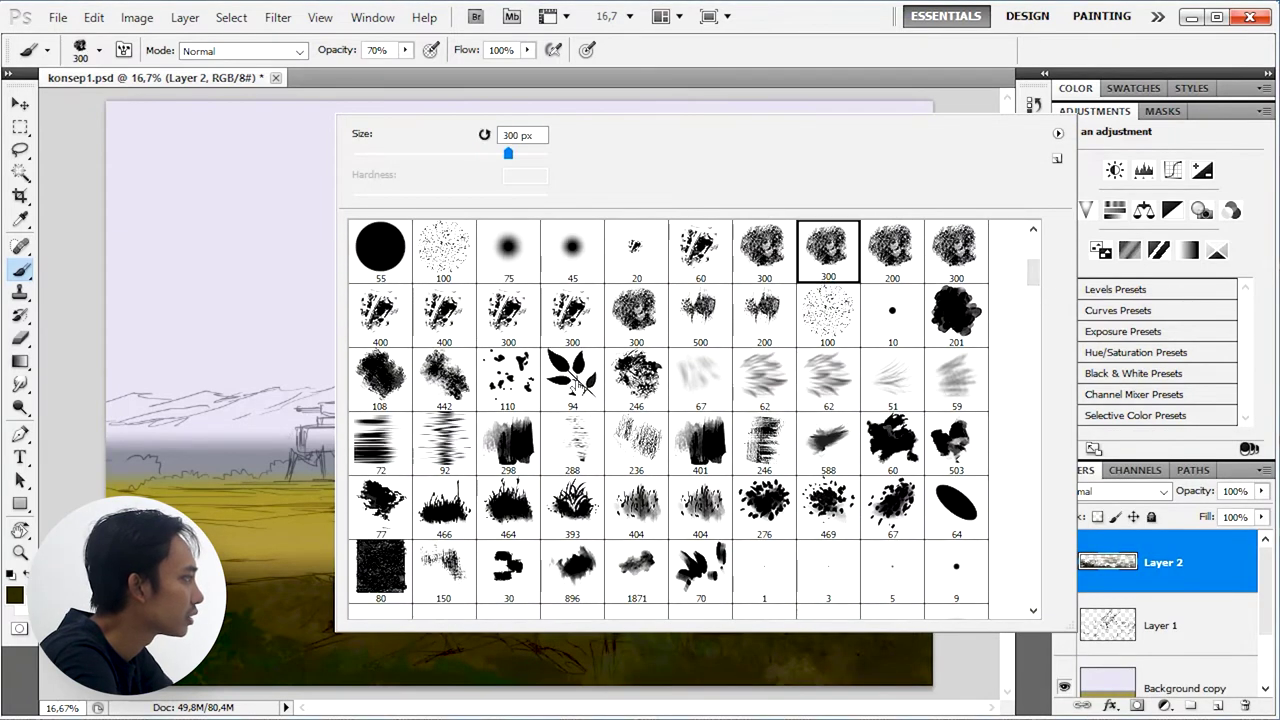
pyautogui.doubleClick(893, 587)
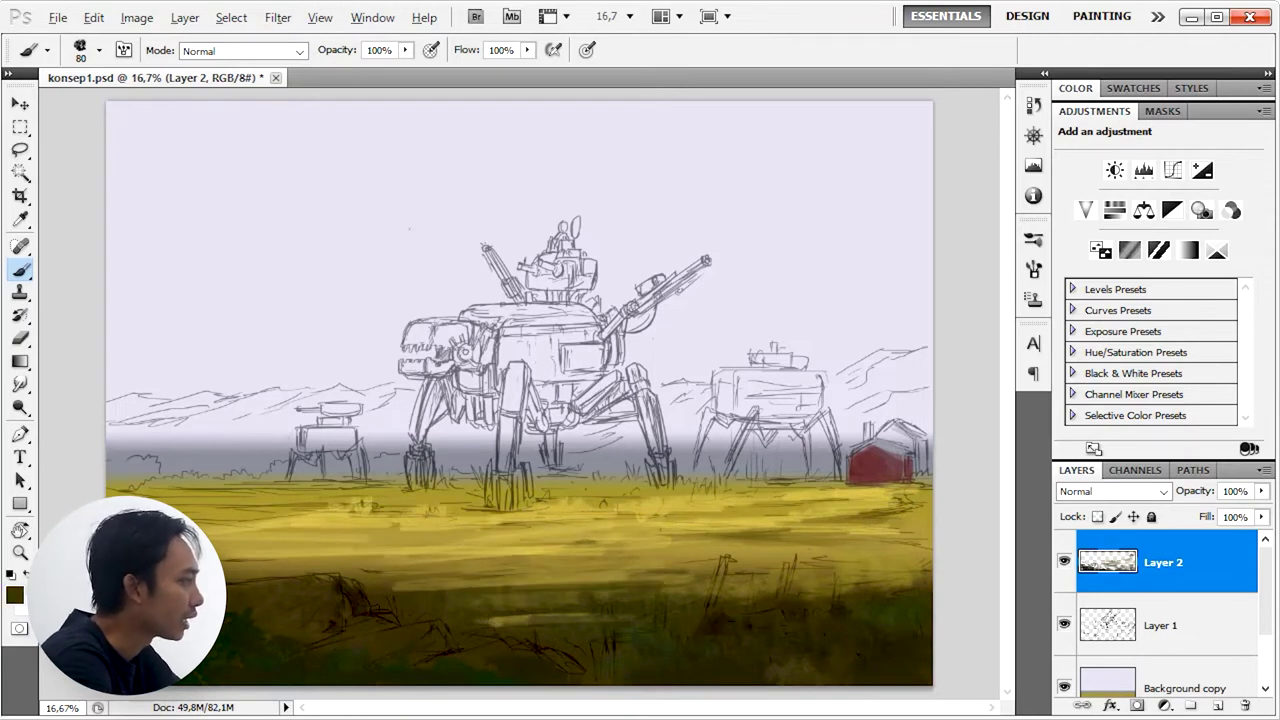
# Step: Paint a new dark fence post in the foreground and darken the faint one beside it
pyautogui.keyDown('alt'); pyautogui.click(279, 609); pyautogui.keyUp('alt')
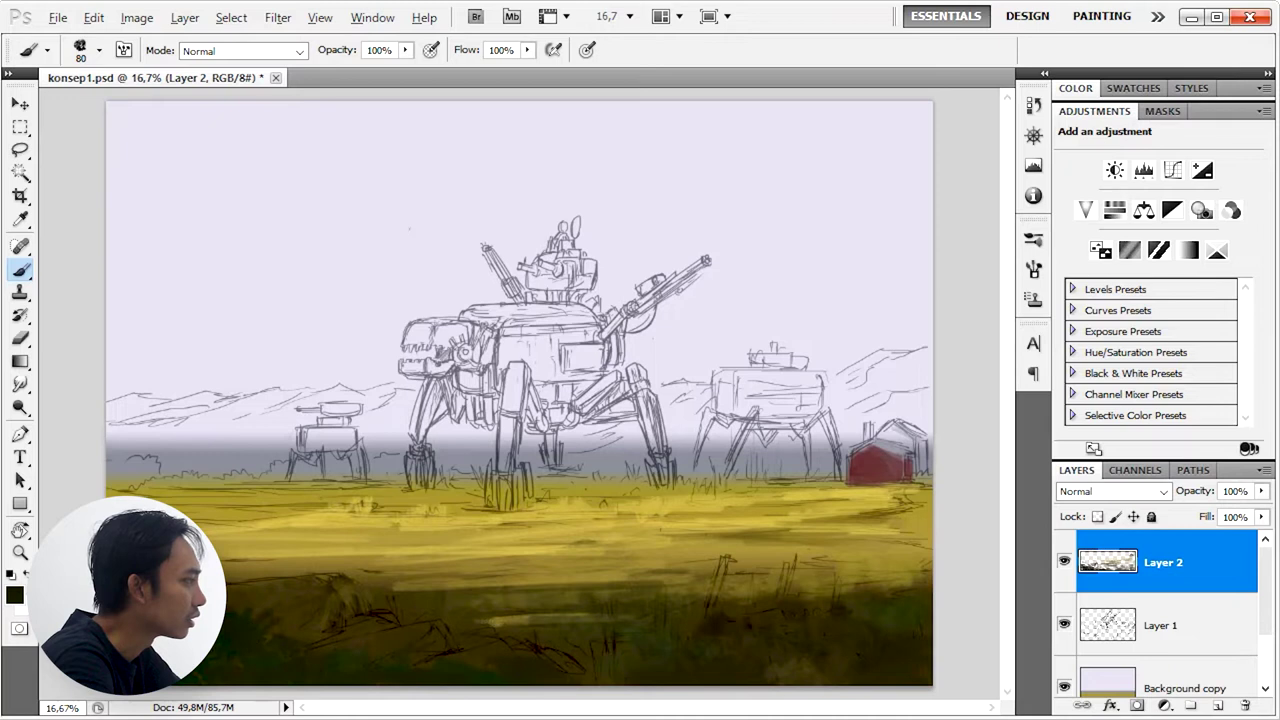
pyautogui.keyDown('alt'); pyautogui.click(328, 497); pyautogui.keyUp('alt')
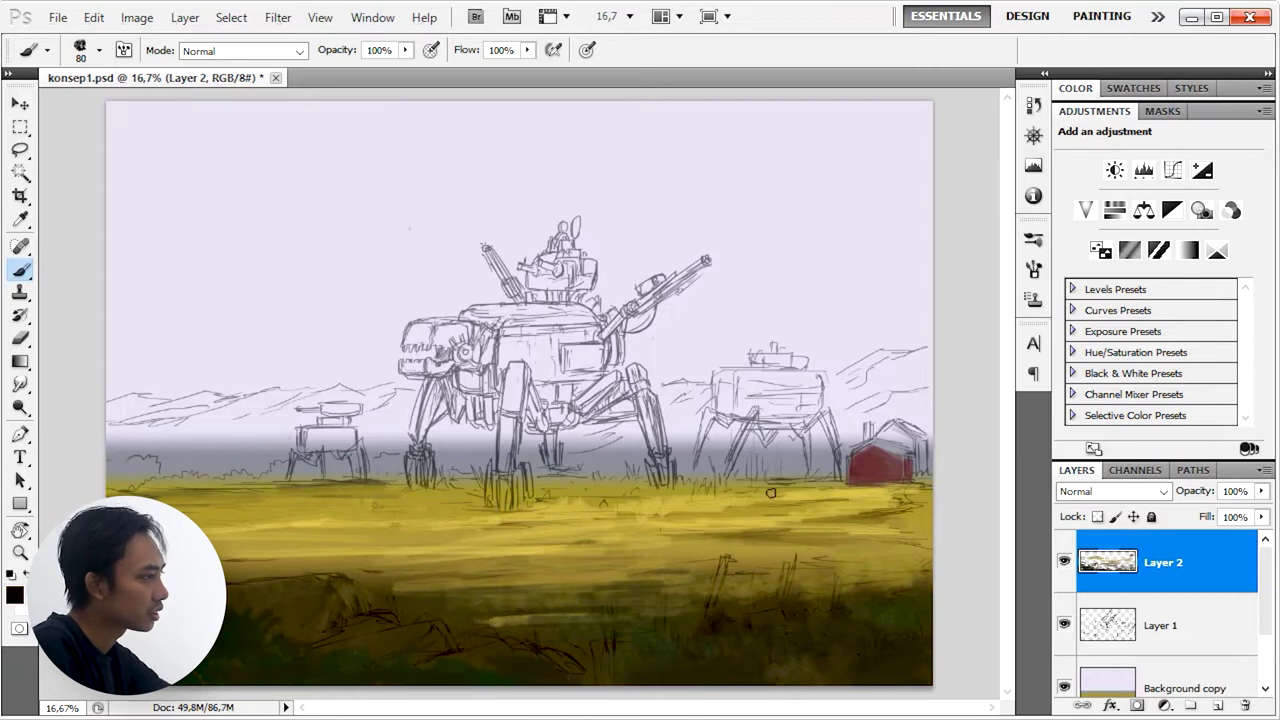
pyautogui.keyDown('alt'); pyautogui.click(826, 606); pyautogui.keyUp('alt')
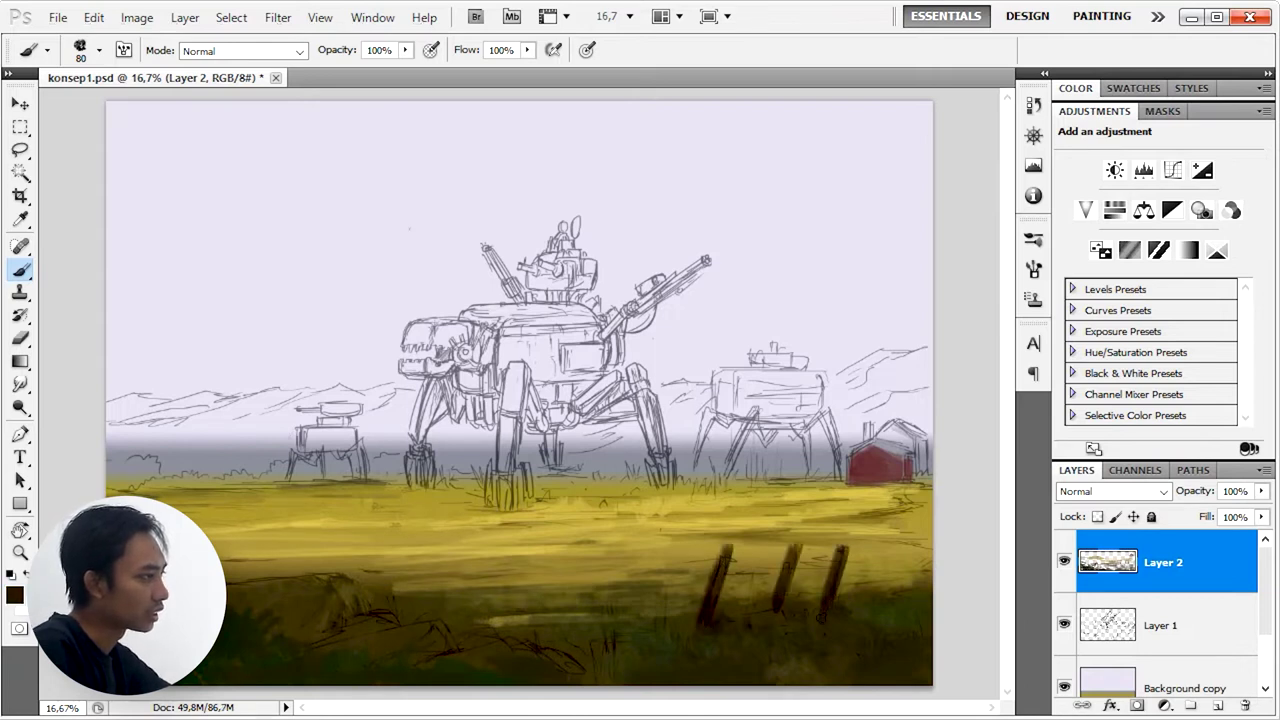
pyautogui.moveTo(656, 566); pyautogui.dragTo(652, 628)
pyautogui.moveTo(594, 572); pyautogui.dragTo(606, 680)
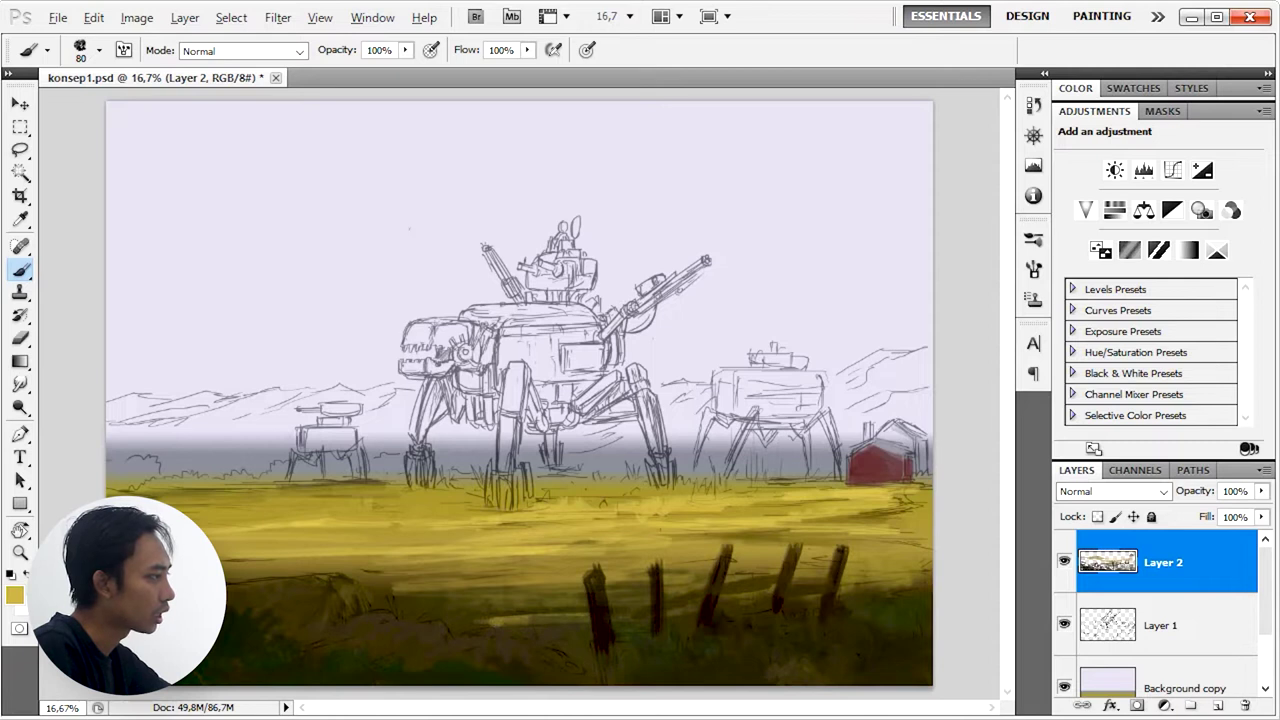
# Step: Set a new brown paint colour and paint dark green grass blades in the lower-right foreground
pyautogui.keyDown('alt'); pyautogui.click(795, 507); pyautogui.keyUp('alt')
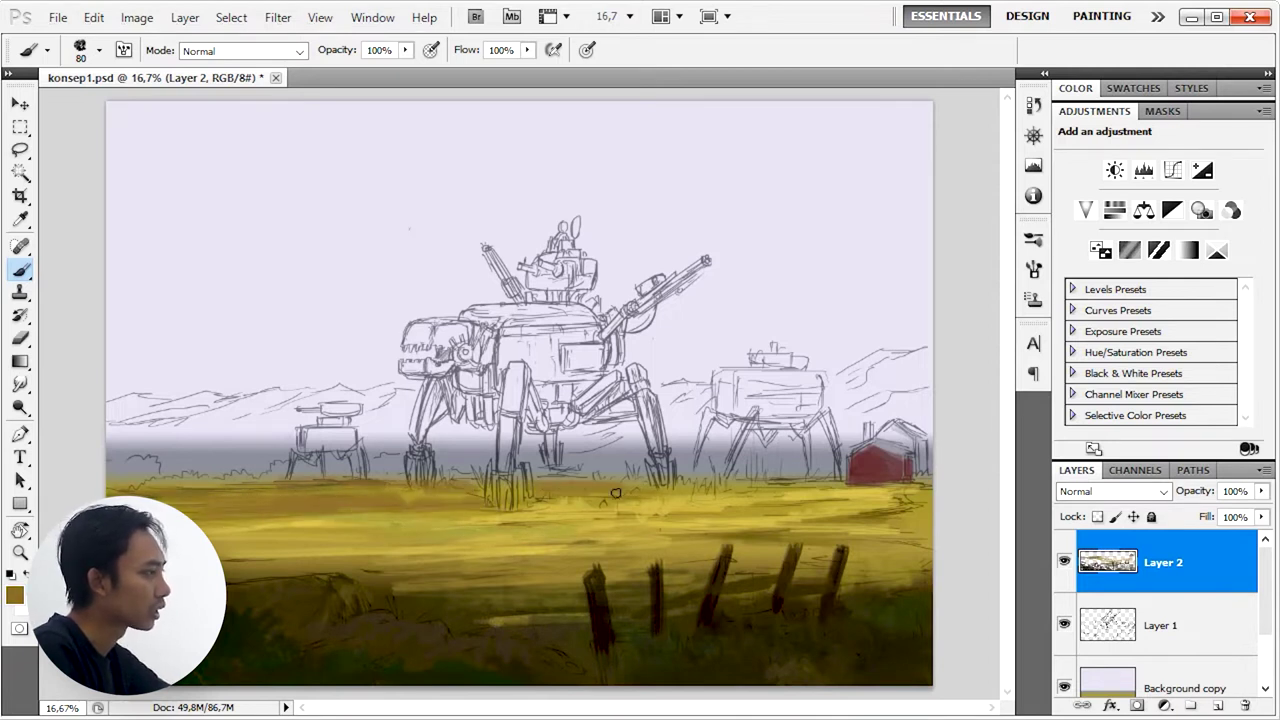
pyautogui.keyDown('alt'); pyautogui.click(560, 507); pyautogui.keyUp('alt')
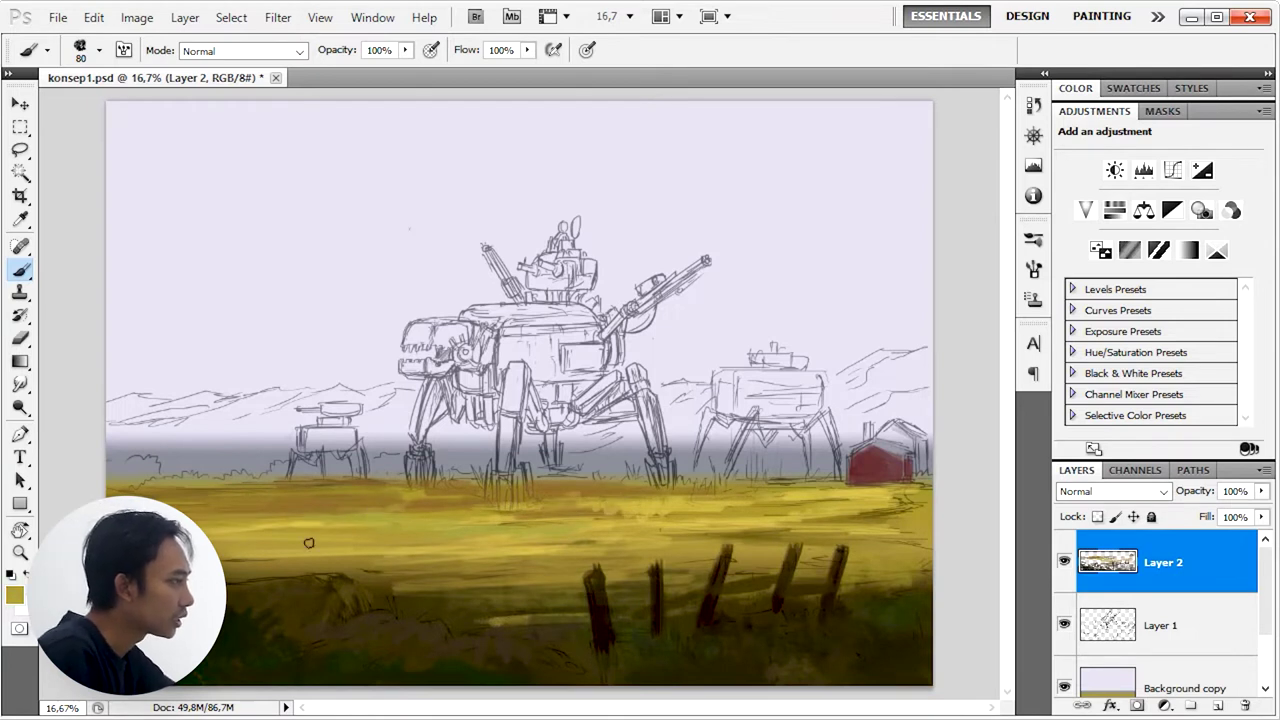
pyautogui.click(14, 594)
pyautogui.press('Return')
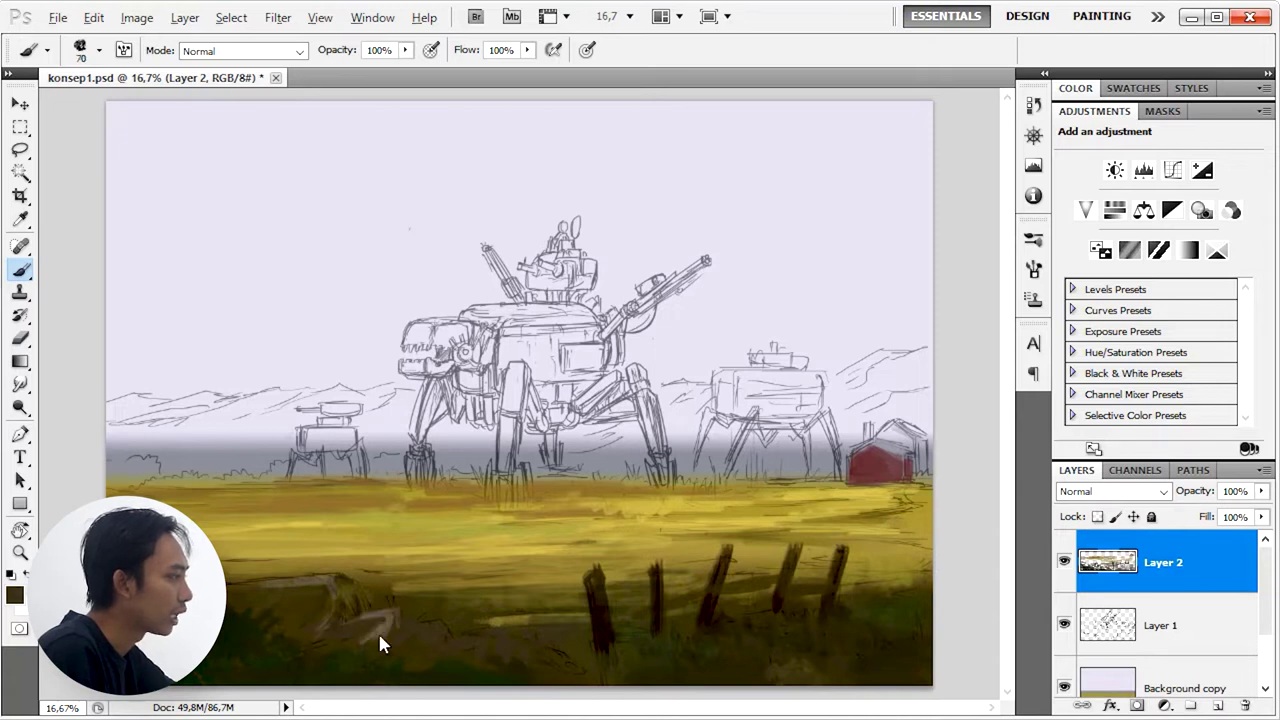
pyautogui.keyDown('alt'); pyautogui.click(446, 632); pyautogui.keyUp('alt')
pyautogui.keyDown('alt'); pyautogui.click(361, 573); pyautogui.keyUp('alt')
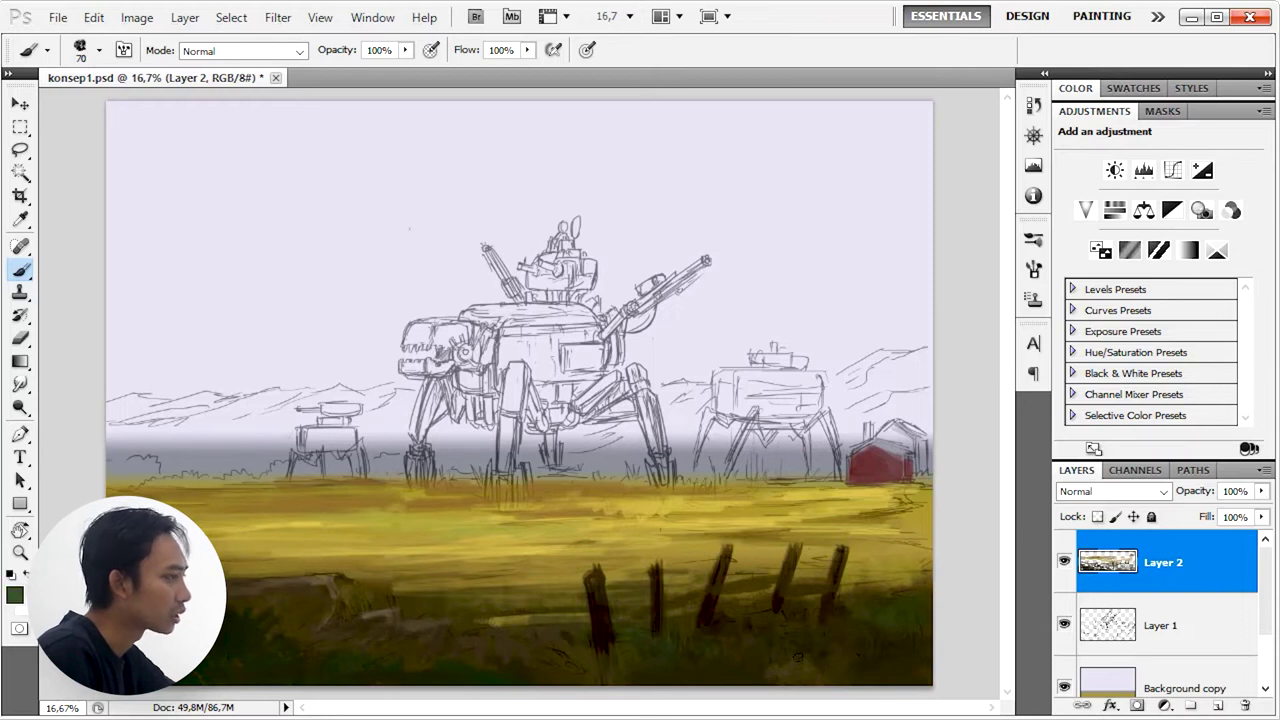
pyautogui.keyDown('alt'); pyautogui.click(775, 643); pyautogui.keyUp('alt')
pyautogui.moveTo(858, 645)
pyautogui.mouseDown()
pyautogui.moveTo(880, 622)
pyautogui.moveTo(930, 634)
pyautogui.mouseUp()
pyautogui.moveTo(716, 672); pyautogui.dragTo(735, 650)
pyautogui.moveTo(665, 686); pyautogui.dragTo(680, 658)
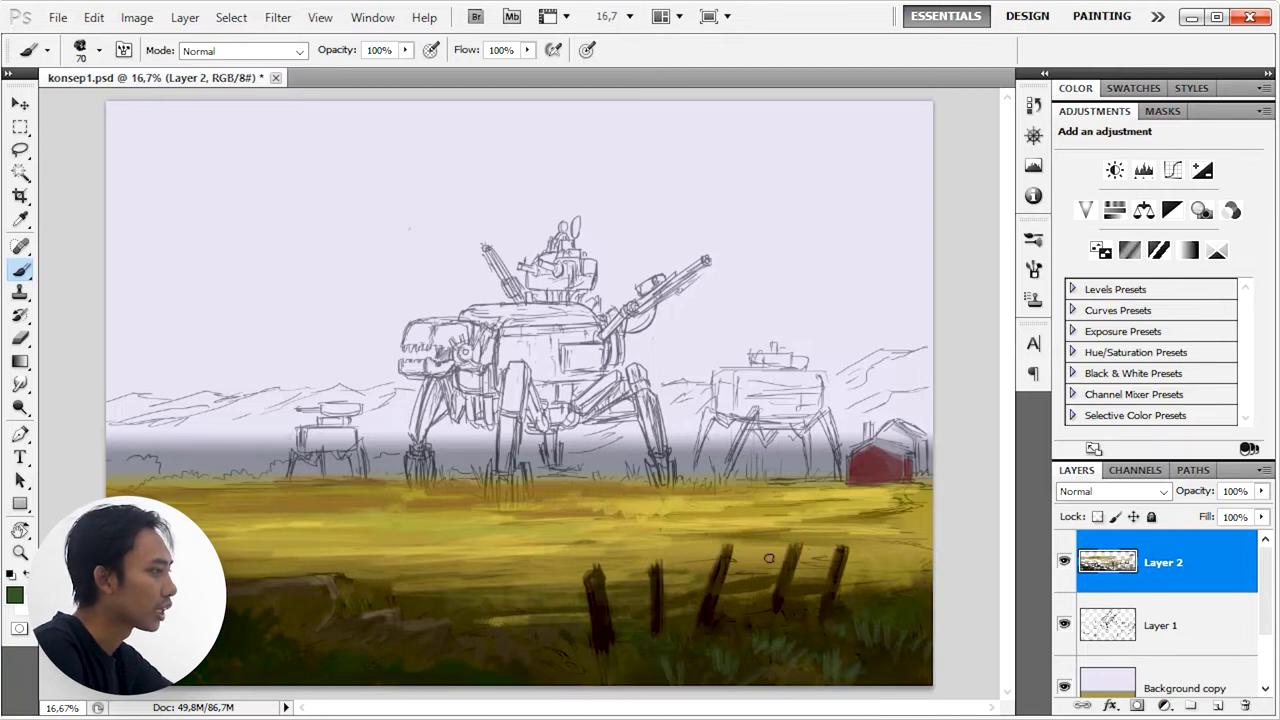
# Step: Darken the lower-left rock, add a right-edge fence post and darker olive field strokes
pyautogui.keyDown('alt'); pyautogui.click(610, 652); pyautogui.keyUp('alt')
pyautogui.moveTo(326, 612); pyautogui.dragTo(284, 640)
pyautogui.moveTo(895, 548); pyautogui.dragTo(910, 596)
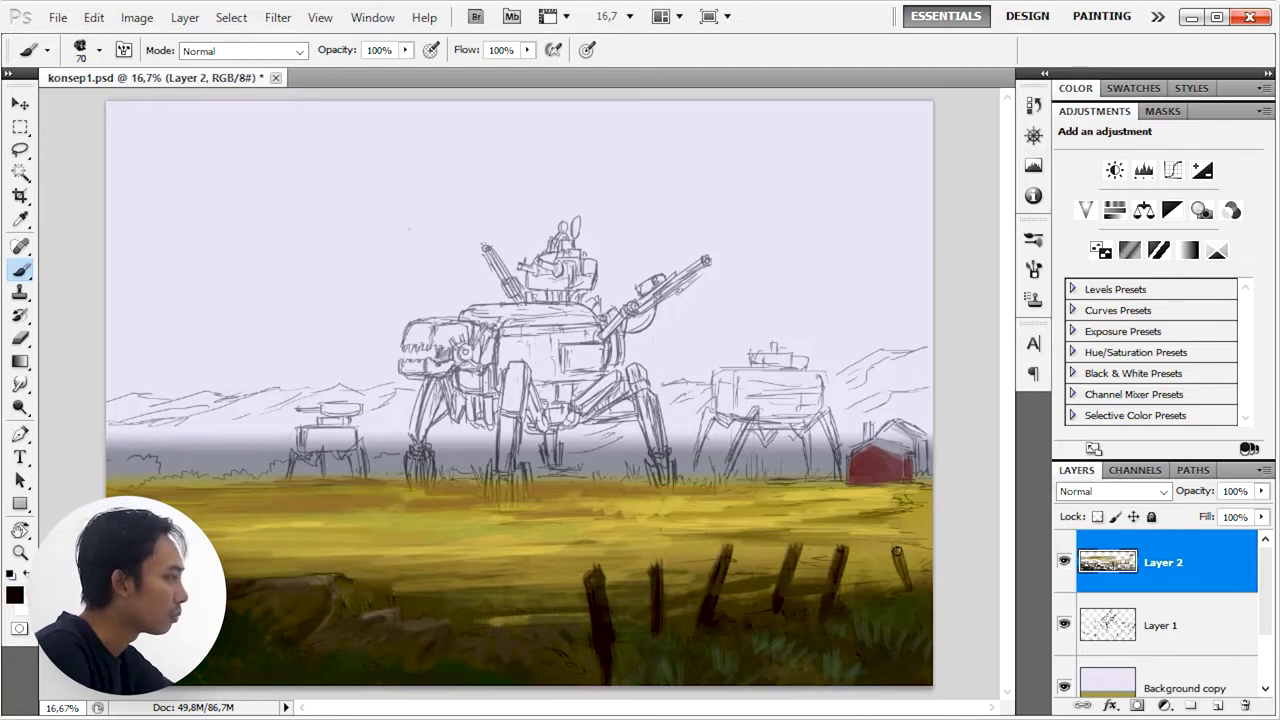
pyautogui.keyDown('alt'); pyautogui.click(898, 520); pyautogui.keyUp('alt')
pyautogui.keyDown('alt'); pyautogui.click(882, 469); pyautogui.keyUp('alt')
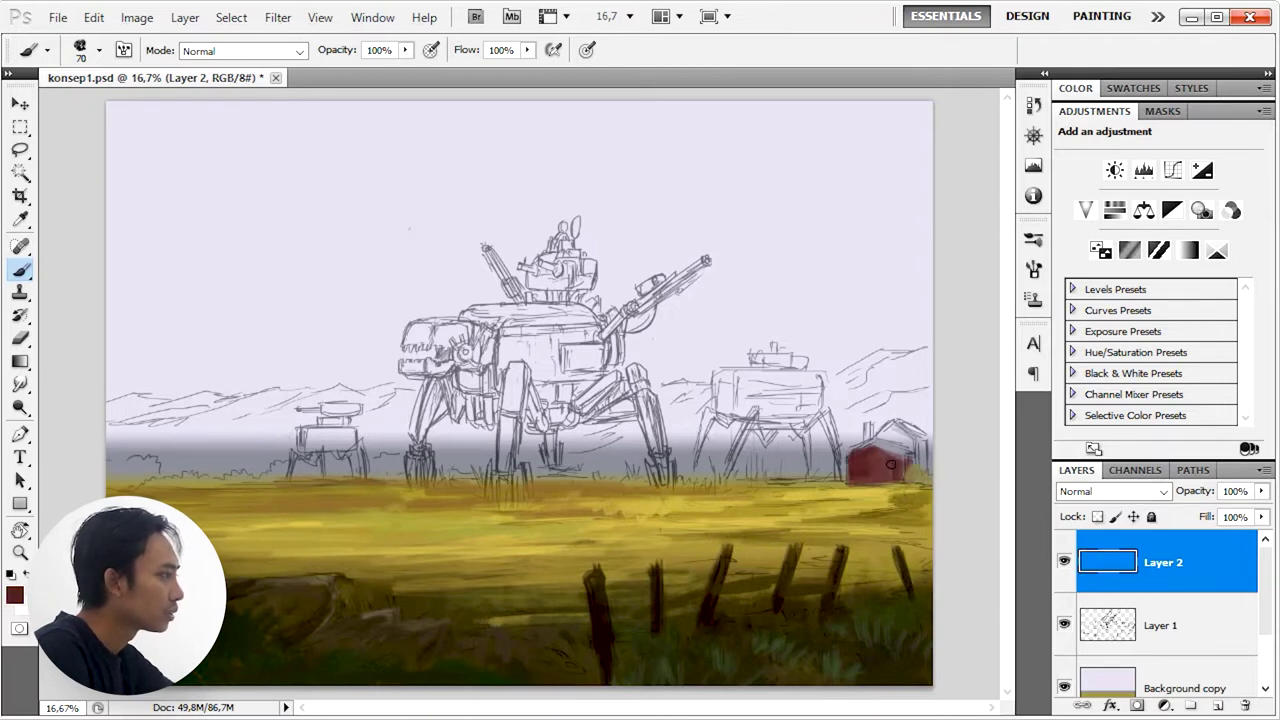
pyautogui.keyDown('alt'); pyautogui.click(920, 491); pyautogui.keyUp('alt')
pyautogui.moveTo(852, 487)
pyautogui.mouseDown()
pyautogui.moveTo(870, 499)
pyautogui.moveTo(710, 518)
pyautogui.moveTo(903, 509)
pyautogui.mouseUp()
pyautogui.moveTo(728, 540)
pyautogui.mouseDown()
pyautogui.moveTo(630, 546)
pyautogui.moveTo(750, 500)
pyautogui.mouseUp()
# Step: Paint a dark brown treeline along the horizon with an enlarged brush
pyautogui.keyDown('alt'); pyautogui.click(667, 481); pyautogui.keyUp('alt')
pyautogui.press(']')
pyautogui.press(']')
pyautogui.press(']')
pyautogui.moveTo(699, 477)
pyautogui.mouseDown()
pyautogui.moveTo(830, 462)
pyautogui.moveTo(751, 463)
pyautogui.mouseUp()
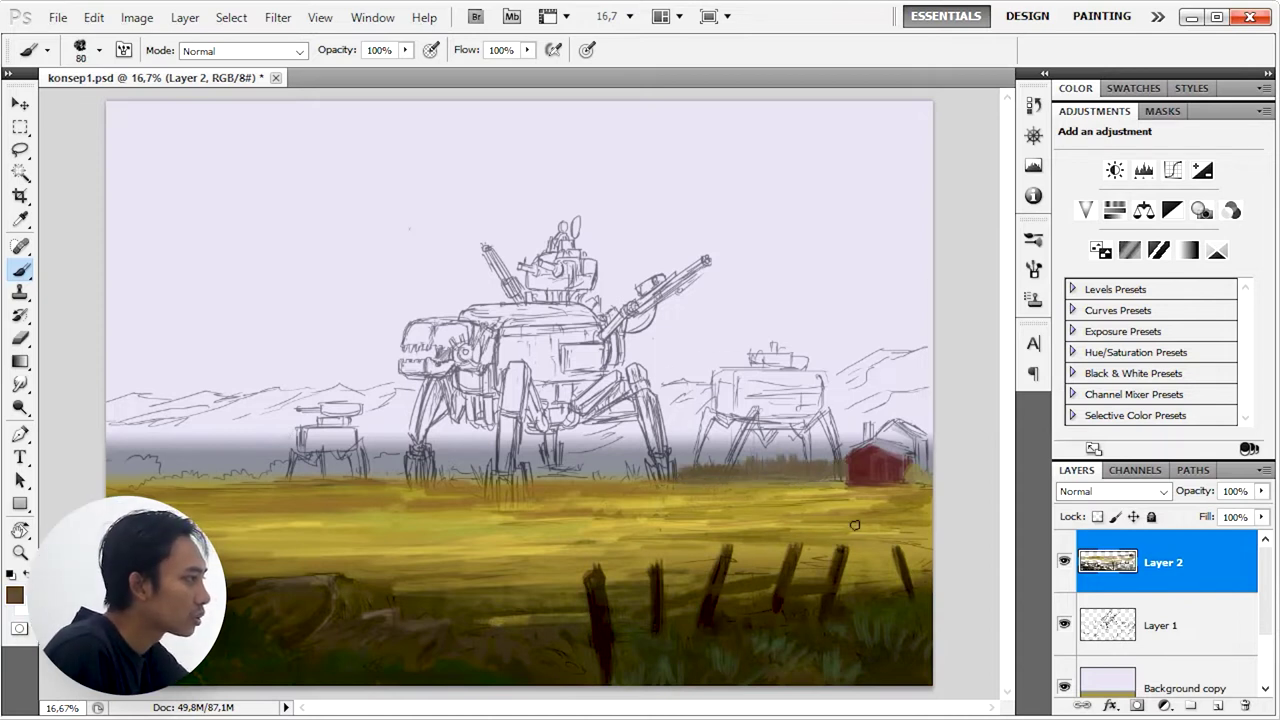
pyautogui.hotkey('ctrl', '+')
pyautogui.hotkey('ctrl', '+')
pyautogui.moveTo(606, 543); pyautogui.dragTo(767, 445)
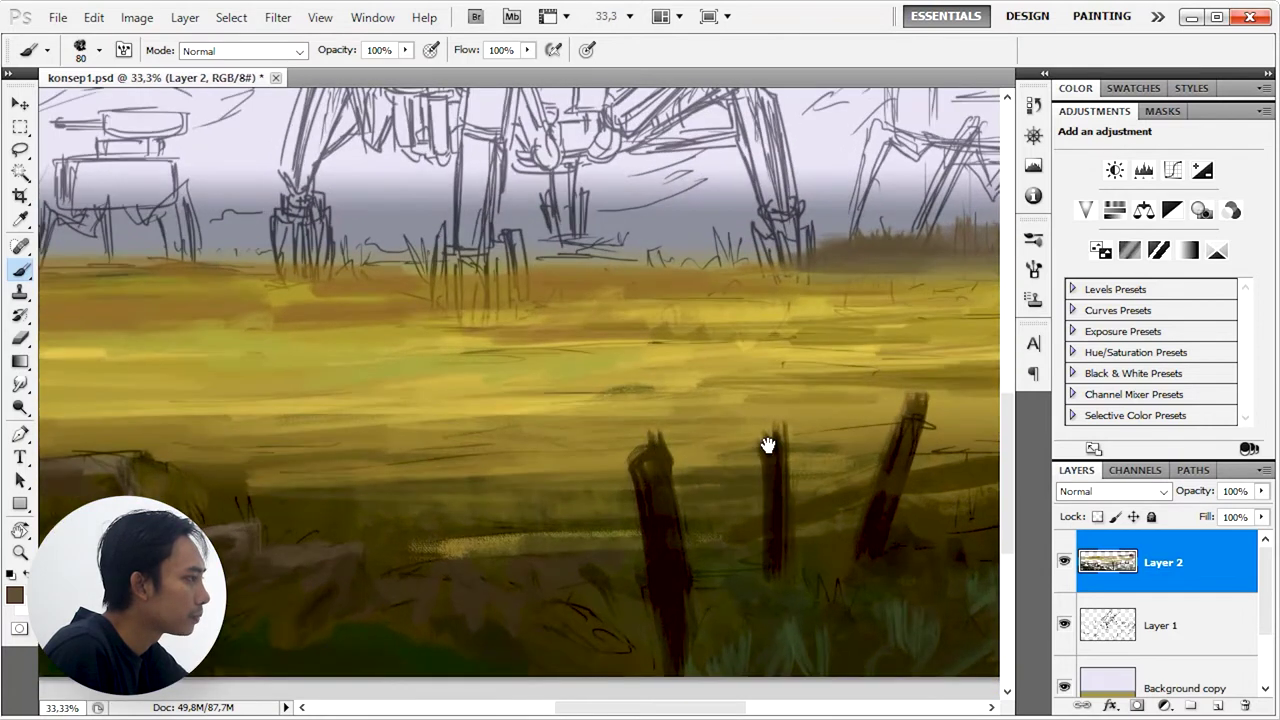
# Step: Cover the light field strip with darker strokes and fade the sketch lines to 28% opacity
pyautogui.hotkey('ctrl', '-')
pyautogui.moveTo(548, 505)
pyautogui.mouseDown()
pyautogui.moveTo(430, 488)
pyautogui.moveTo(400, 455)
pyautogui.moveTo(513, 470)
pyautogui.moveTo(554, 449)
pyautogui.mouseUp()
pyautogui.keyDown('alt'); pyautogui.click(420, 465); pyautogui.keyUp('alt')
pyautogui.hotkey('alt', '[')
pyautogui.press('2')
pyautogui.press('8')
pyautogui.moveTo(738, 422); pyautogui.dragTo(711, 500)
pyautogui.hotkey('alt', ']')
# Step: With a 60 px brush, paint dark rails between the fence posts and darken the right posts
pyautogui.rightClick(720, 447)
pyautogui.click(1084, 580)
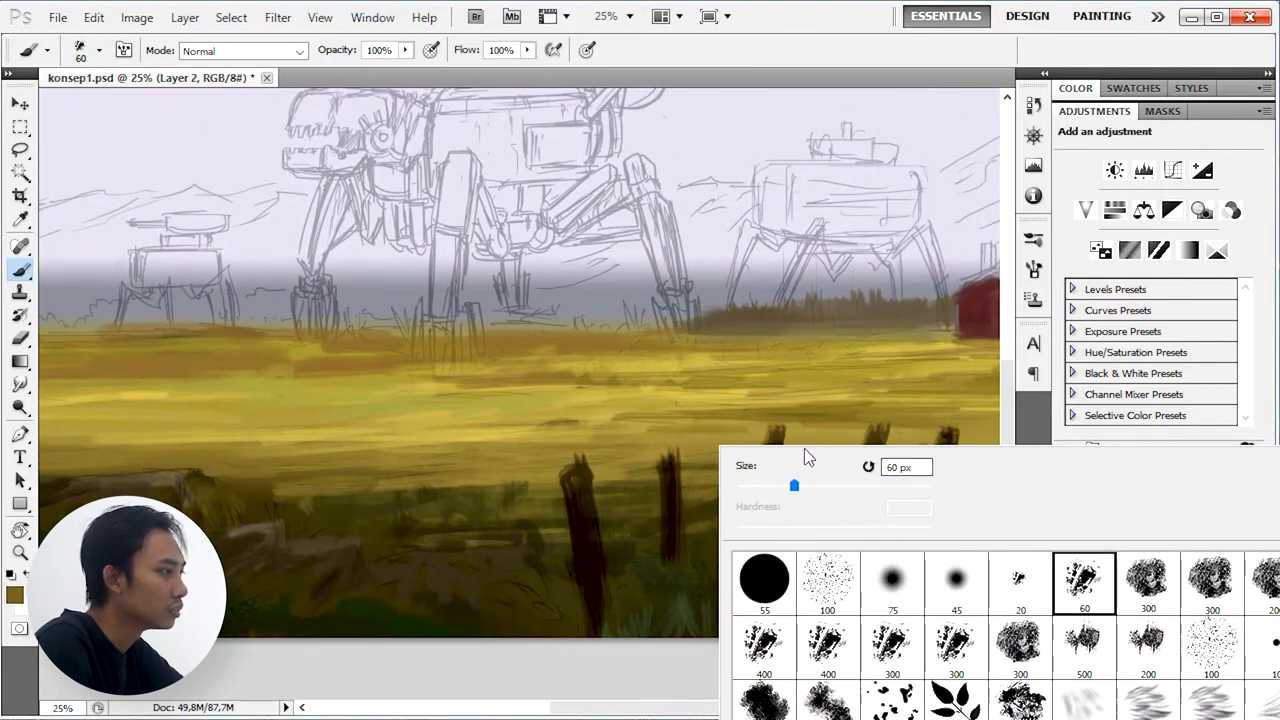
pyautogui.click(697, 462)
pyautogui.keyDown('alt'); pyautogui.click(660, 452); pyautogui.keyUp('alt')
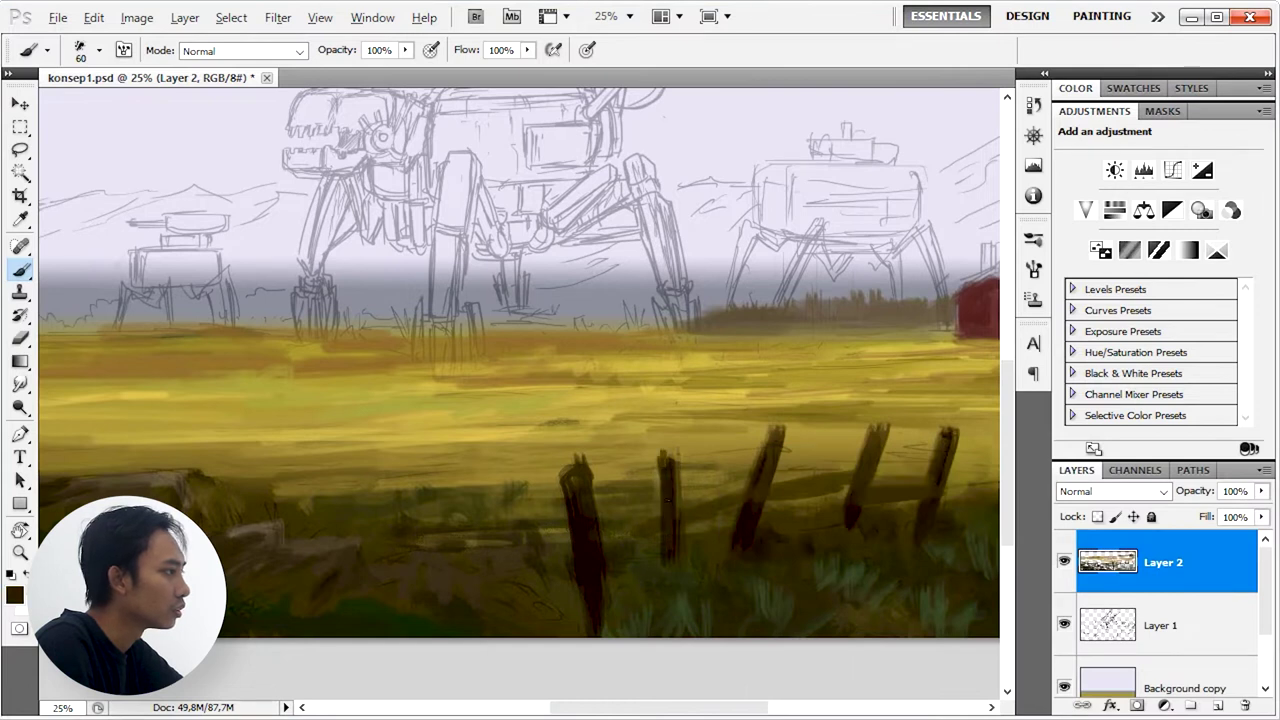
pyautogui.moveTo(611, 546); pyautogui.dragTo(660, 521)
pyautogui.moveTo(776, 428); pyautogui.dragTo(768, 470)
pyautogui.moveTo(768, 505); pyautogui.dragTo(850, 478)
pyautogui.moveTo(880, 420); pyautogui.dragTo(852, 500)
pyautogui.moveTo(940, 430); pyautogui.dragTo(925, 510)
pyautogui.moveTo(920, 496); pyautogui.dragTo(861, 505)
# Step: Add pale lavender sky-coloured highlights to a fence post
pyautogui.keyDown('alt'); pyautogui.click(913, 461); pyautogui.keyUp('alt')
pyautogui.hscroll(2, 920, 452)
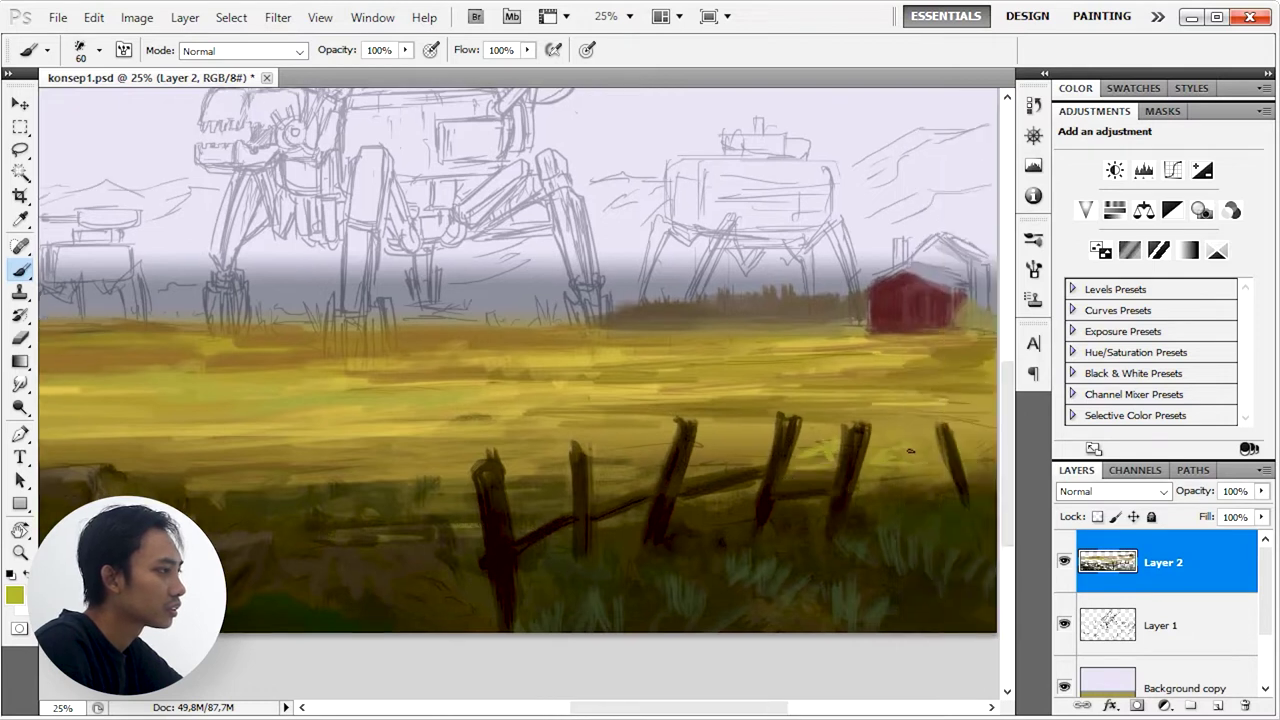
pyautogui.hscroll(3, 907, 448)
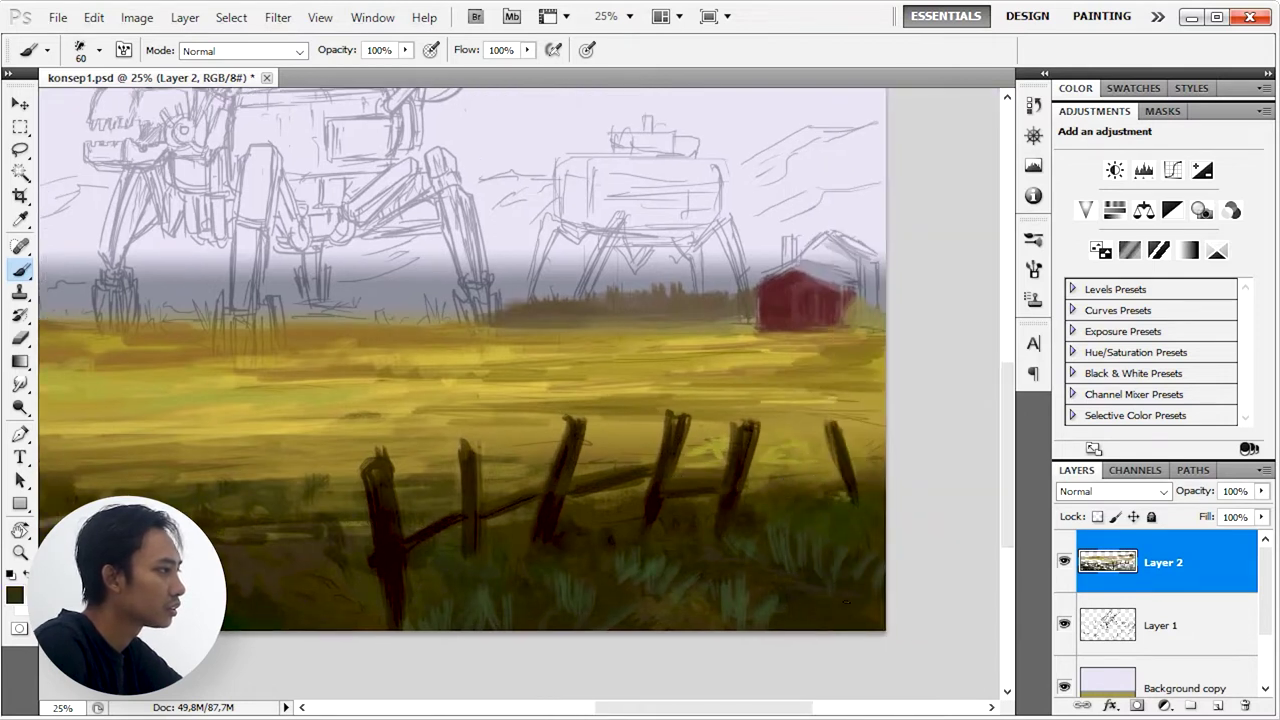
pyautogui.hscroll(-2, 591, 597)
pyautogui.keyDown('alt'); pyautogui.click(814, 417); pyautogui.keyUp('alt')
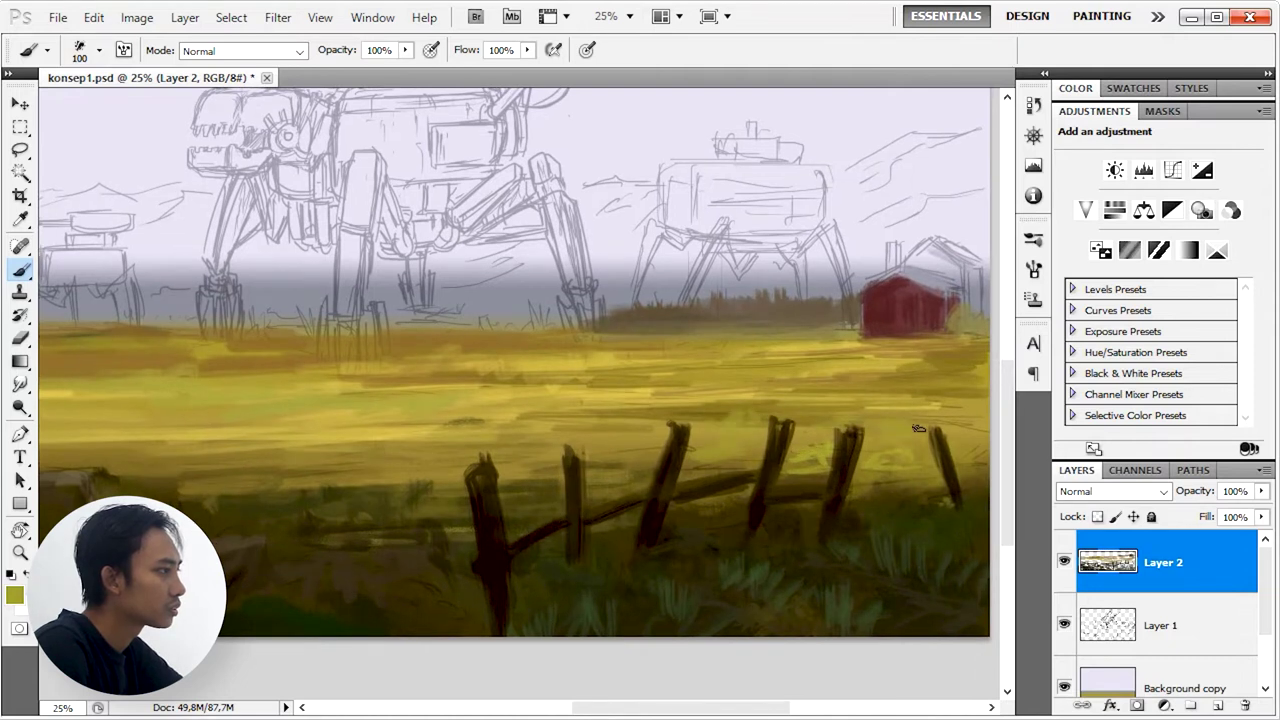
pyautogui.keyDown('alt'); pyautogui.click(593, 177); pyautogui.keyUp('alt')
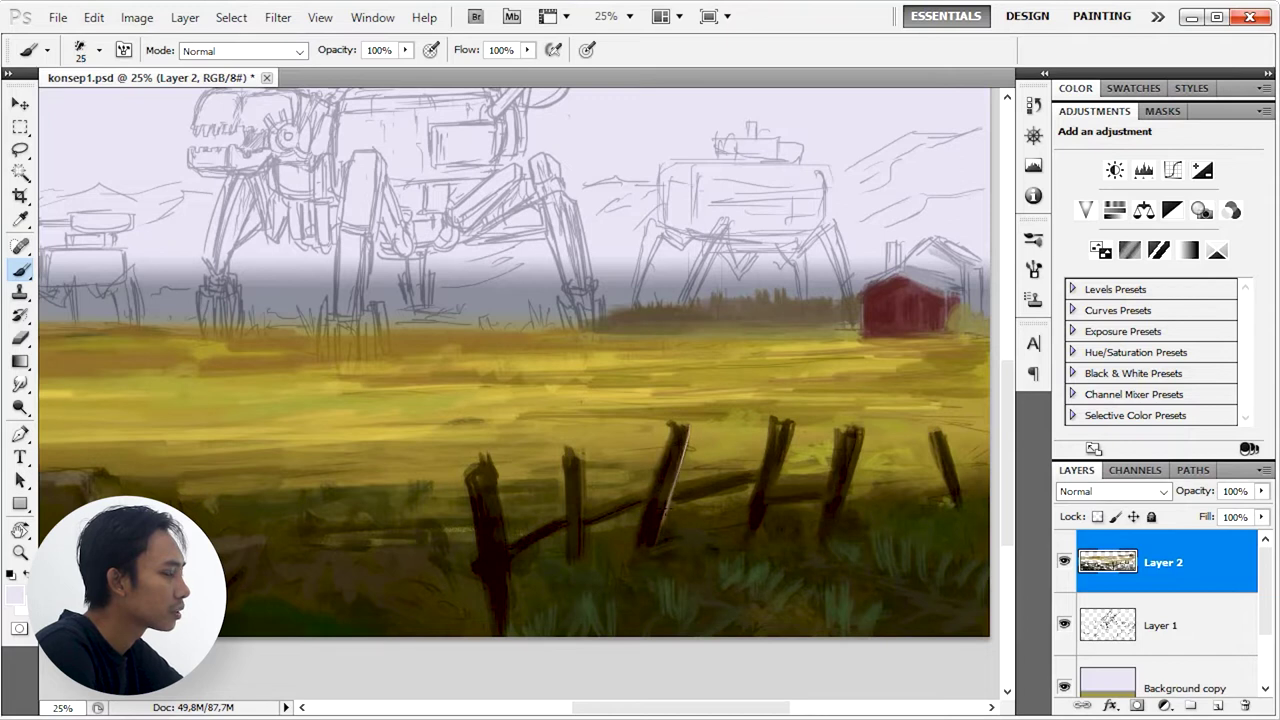
pyautogui.moveTo(576, 458); pyautogui.dragTo(568, 494)
pyautogui.press('d')
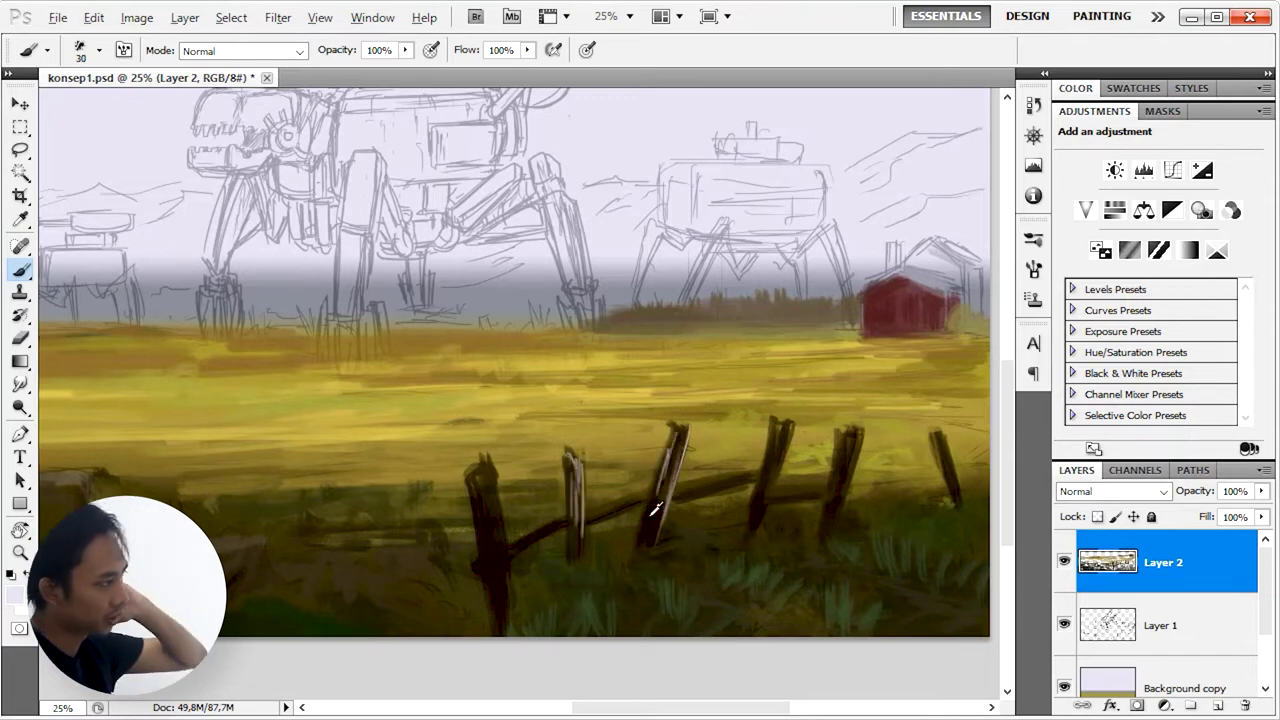
# Step: Enlarge the brush to 80 and add faint darker strokes across the field
pyautogui.keyDown('alt'); pyautogui.click(699, 445); pyautogui.keyUp('alt')
pyautogui.keyDown('alt'); pyautogui.click(506, 532); pyautogui.keyUp('alt')
pyautogui.keyDown('alt'); pyautogui.click(770, 490); pyautogui.keyUp('alt')
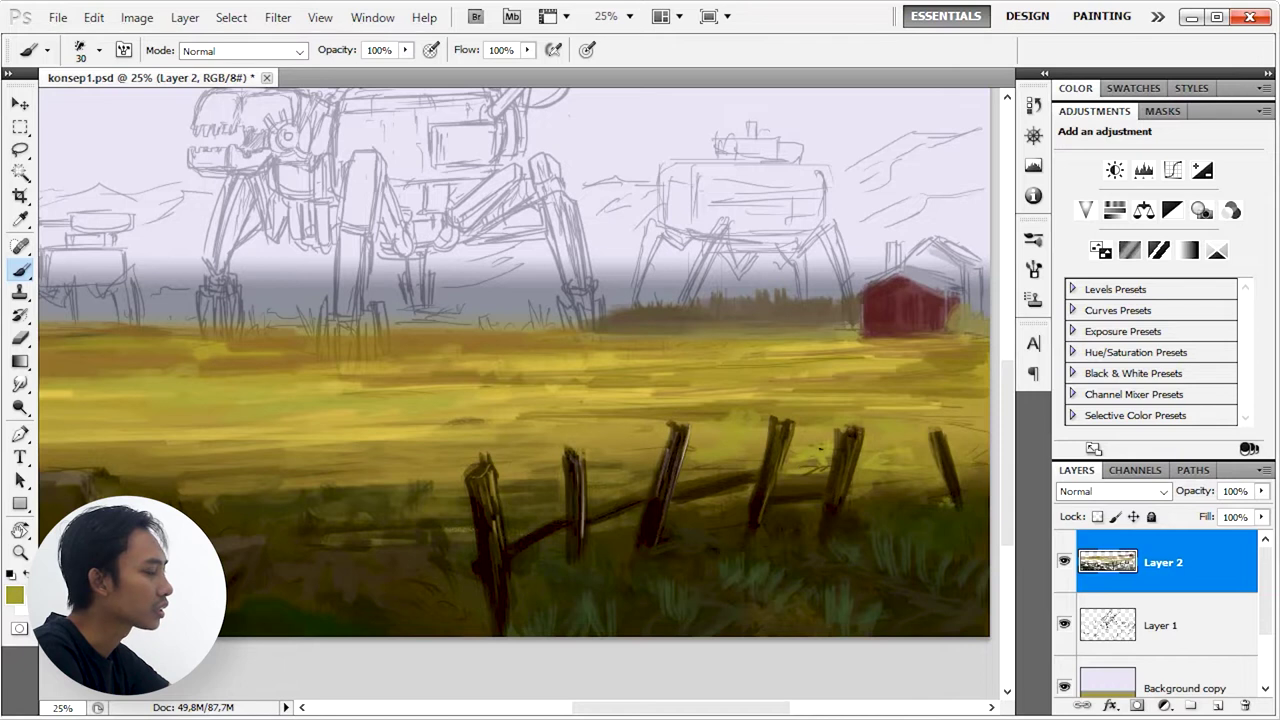
pyautogui.keyDown('alt'); pyautogui.click(818, 446); pyautogui.keyUp('alt')
pyautogui.press(']')
pyautogui.press(']')
pyautogui.press(']')
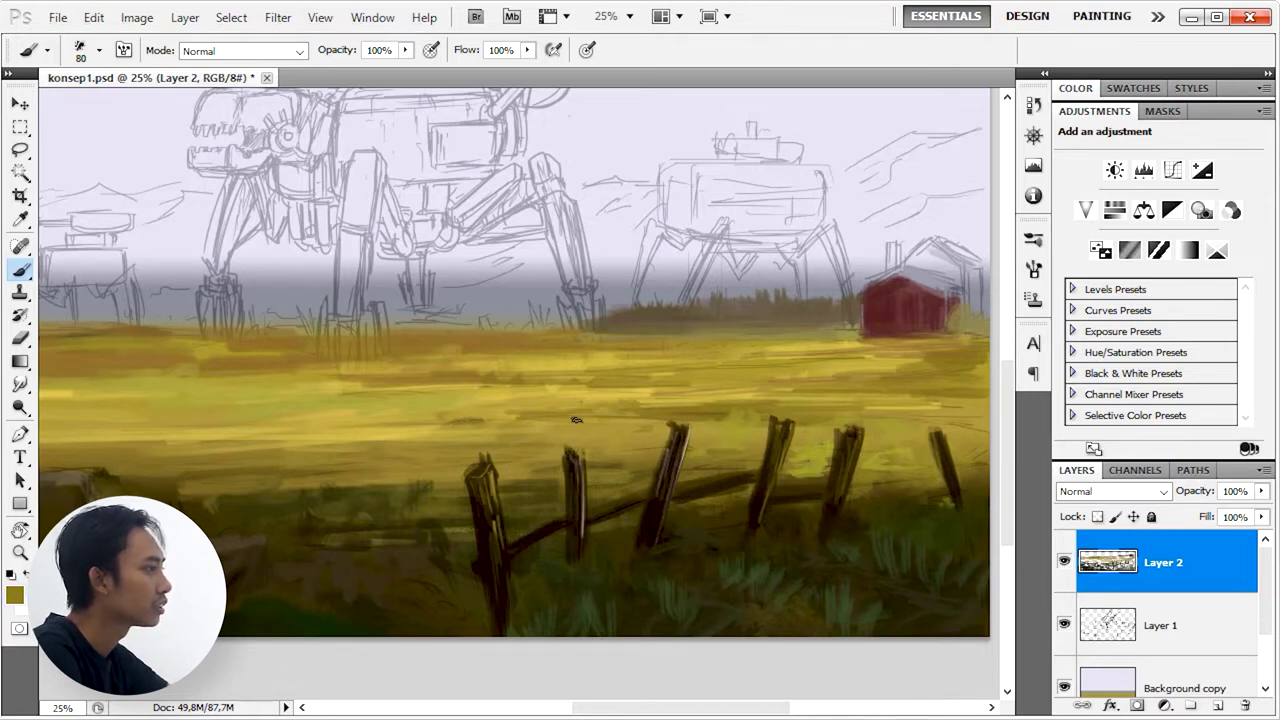
pyautogui.moveTo(906, 405); pyautogui.dragTo(988, 406)
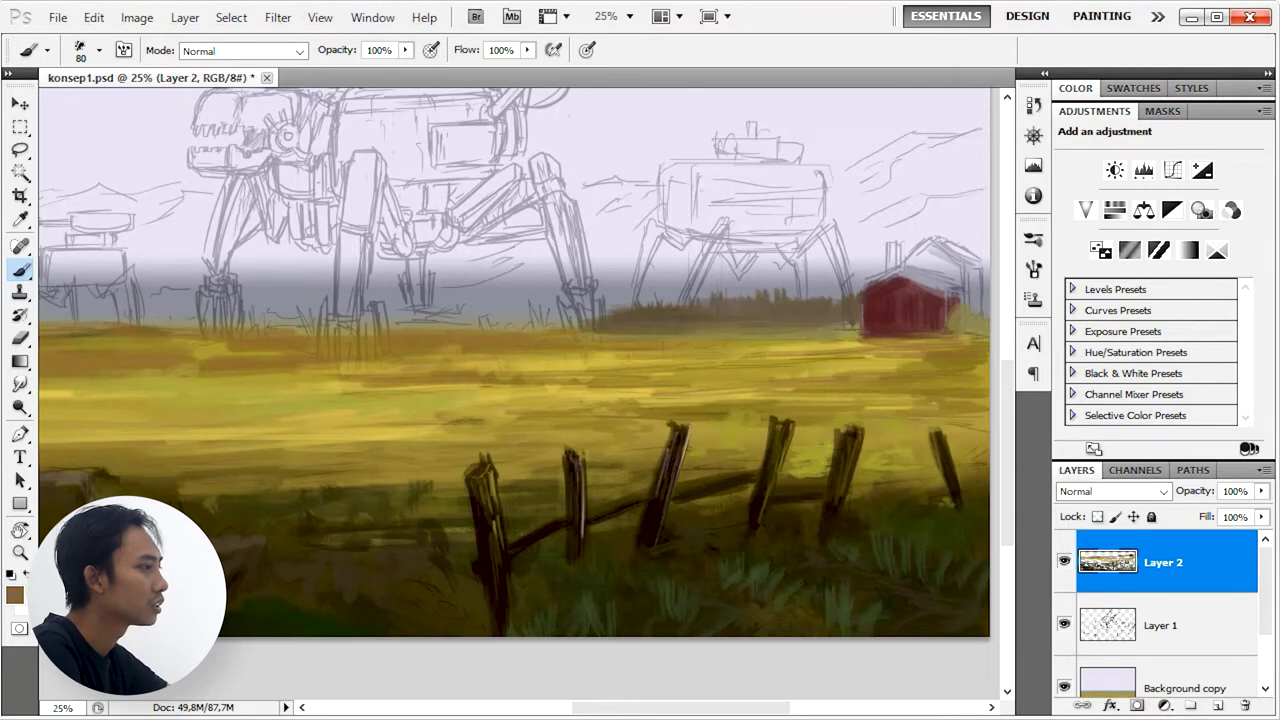
# Step: Paint a dark roofline along the top edge of the red barn
pyautogui.keyDown('alt'); pyautogui.click(920, 300); pyautogui.keyUp('alt')
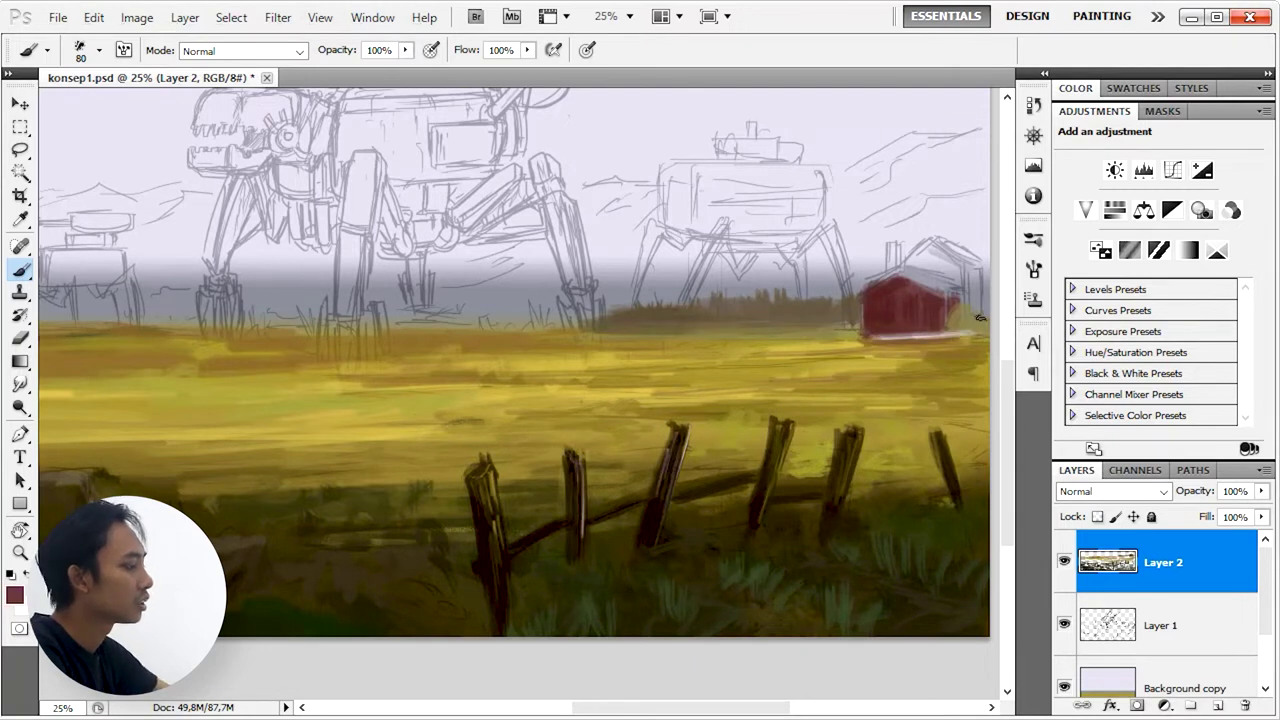
pyautogui.scroll(1, 709, 408)
pyautogui.scroll(1, 709, 408)
pyautogui.moveTo(587, 366)
pyautogui.mouseDown()
pyautogui.moveTo(695, 310)
pyautogui.moveTo(843, 355)
pyautogui.mouseUp()
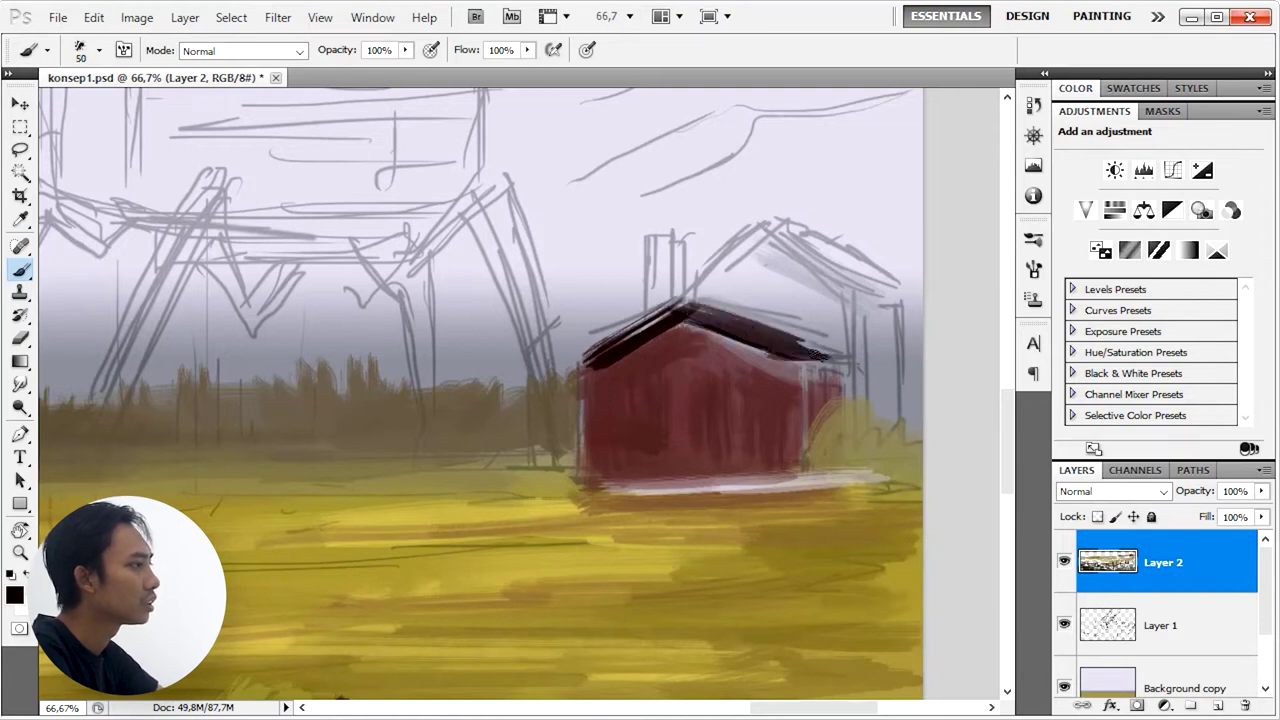
# Step: Darken the barn's roof edges and paint the upper barn and right wall in barn red
pyautogui.press(']')
pyautogui.moveTo(758, 224); pyautogui.dragTo(910, 292)
pyautogui.keyDown('alt'); pyautogui.click(737, 352); pyautogui.keyUp('alt')
pyautogui.press(']')
pyautogui.press(']')
pyautogui.moveTo(705, 295)
pyautogui.mouseDown()
pyautogui.moveTo(770, 240)
pyautogui.moveTo(830, 250)
pyautogui.mouseUp()
pyautogui.moveTo(740, 330); pyautogui.dragTo(840, 300)
pyautogui.moveTo(850, 460); pyautogui.dragTo(860, 318)
# Step: Paint a green bush beside the barn and add orange-red strokes to the right wall
pyautogui.keyDown('alt'); pyautogui.click(855, 455); pyautogui.keyUp('alt')
pyautogui.moveTo(838, 458)
pyautogui.mouseDown()
pyautogui.moveTo(875, 425)
pyautogui.moveTo(880, 310)
pyautogui.moveTo(888, 418)
pyautogui.mouseUp()
pyautogui.keyDown('alt'); pyautogui.click(880, 330); pyautogui.keyUp('alt')
pyautogui.moveTo(815, 368)
pyautogui.mouseDown()
pyautogui.moveTo(808, 414)
pyautogui.moveTo(625, 405)
pyautogui.mouseUp()
# Step: Shade the barn front and gable edge in dark maroon and paint a door on the lower barn
pyautogui.keyDown('alt'); pyautogui.click(763, 404); pyautogui.keyUp('alt')
pyautogui.keyDown('alt'); pyautogui.click(765, 368); pyautogui.keyUp('alt')
pyautogui.moveTo(775, 360)
pyautogui.mouseDown()
pyautogui.moveTo(700, 340)
pyautogui.moveTo(740, 245)
pyautogui.moveTo(770, 232)
pyautogui.mouseUp()
pyautogui.press('[')
pyautogui.press('[')
pyautogui.press('[')
pyautogui.moveTo(700, 290)
pyautogui.mouseDown()
pyautogui.moveTo(760, 228)
pyautogui.moveTo(586, 370)
pyautogui.mouseUp()
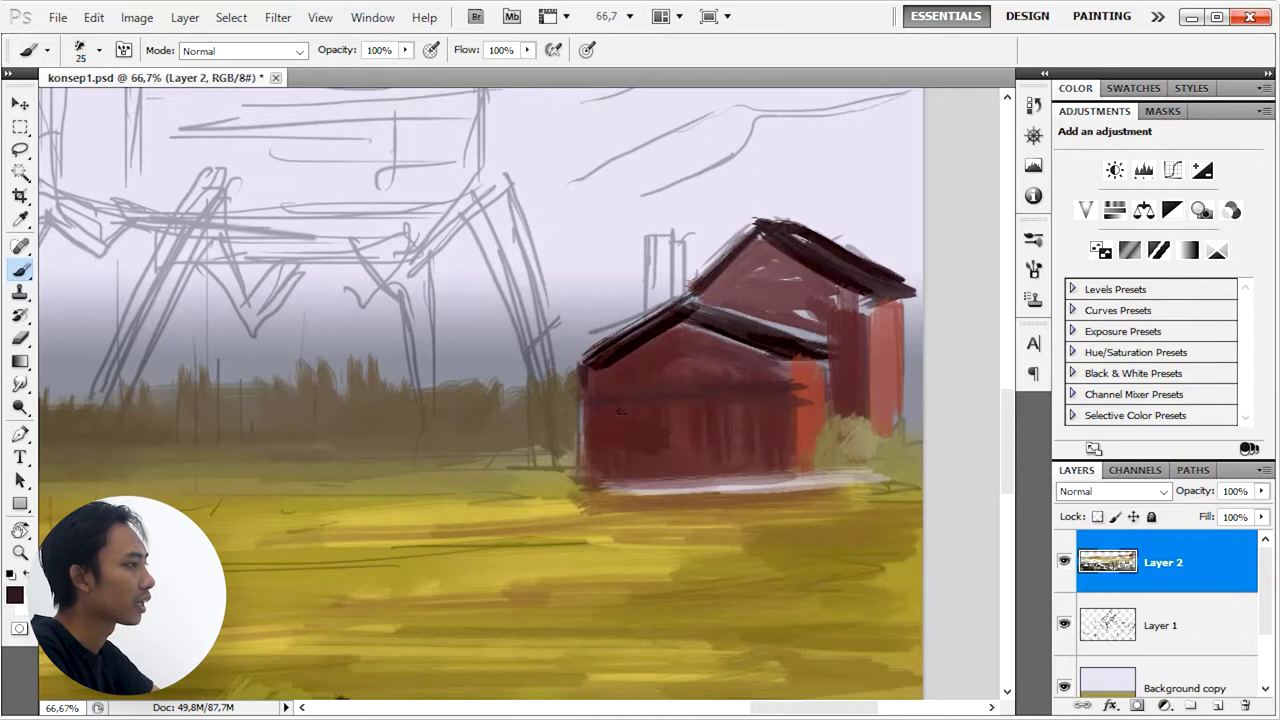
pyautogui.moveTo(645, 440)
pyautogui.mouseDown()
pyautogui.moveTo(632, 470)
pyautogui.moveTo(653, 477)
pyautogui.mouseUp()
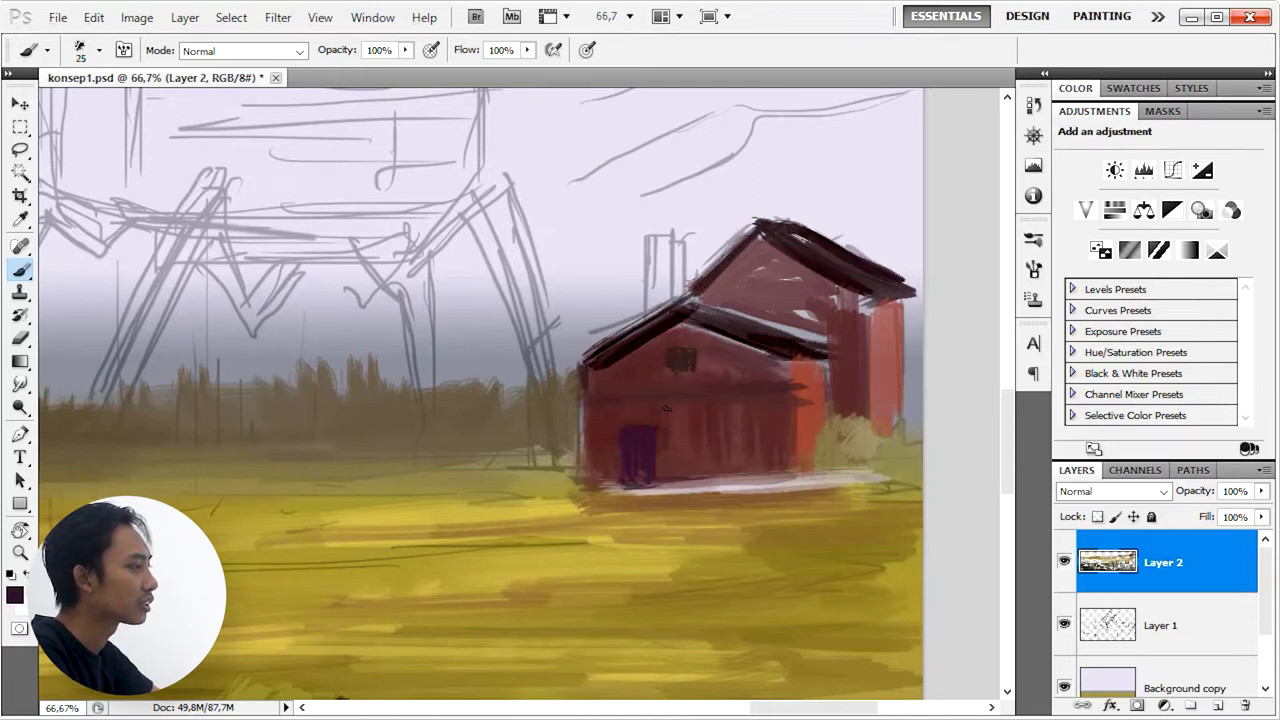
pyautogui.moveTo(803, 382); pyautogui.dragTo(790, 440)
# Step: Paint near-black plank lines across both barns and dark strokes along the walls
pyautogui.keyDown('alt'); pyautogui.click(800, 465); pyautogui.keyUp('alt')
pyautogui.moveTo(786, 360); pyautogui.dragTo(784, 464)
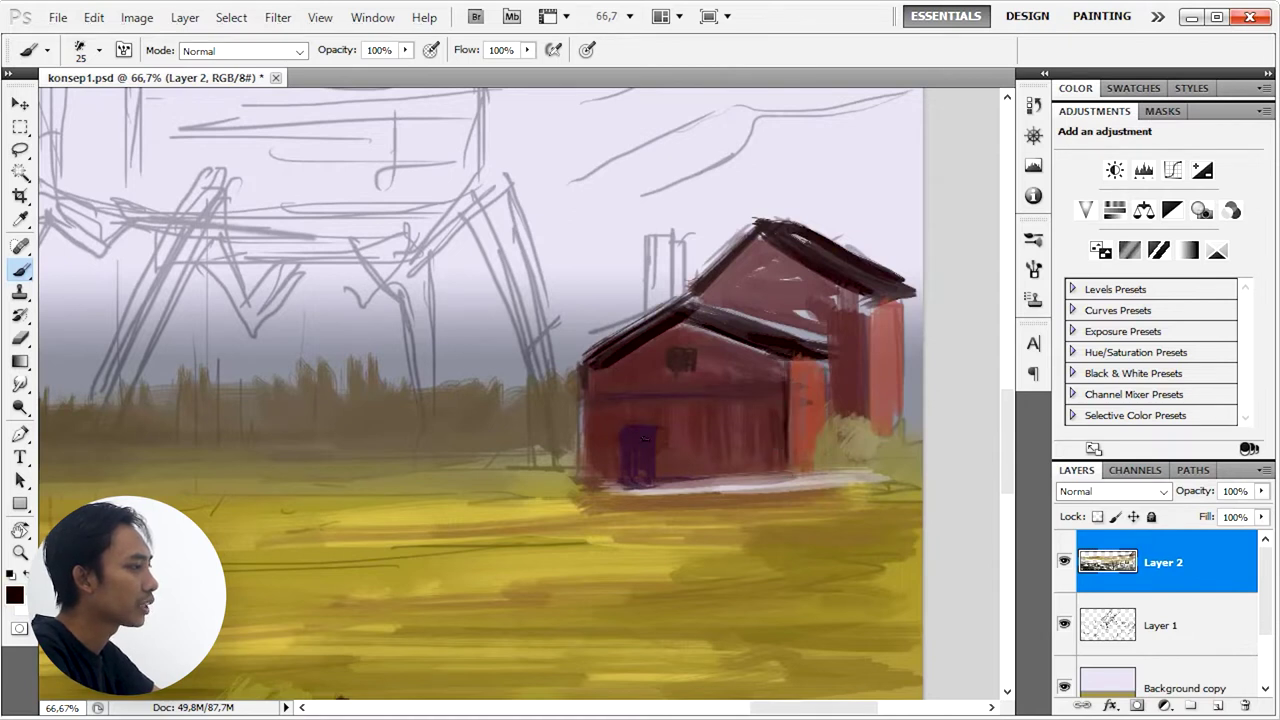
pyautogui.moveTo(696, 416); pyautogui.dragTo(784, 416)
pyautogui.moveTo(672, 440); pyautogui.dragTo(770, 440)
pyautogui.moveTo(672, 449); pyautogui.dragTo(768, 449)
pyautogui.moveTo(678, 457); pyautogui.dragTo(768, 457)
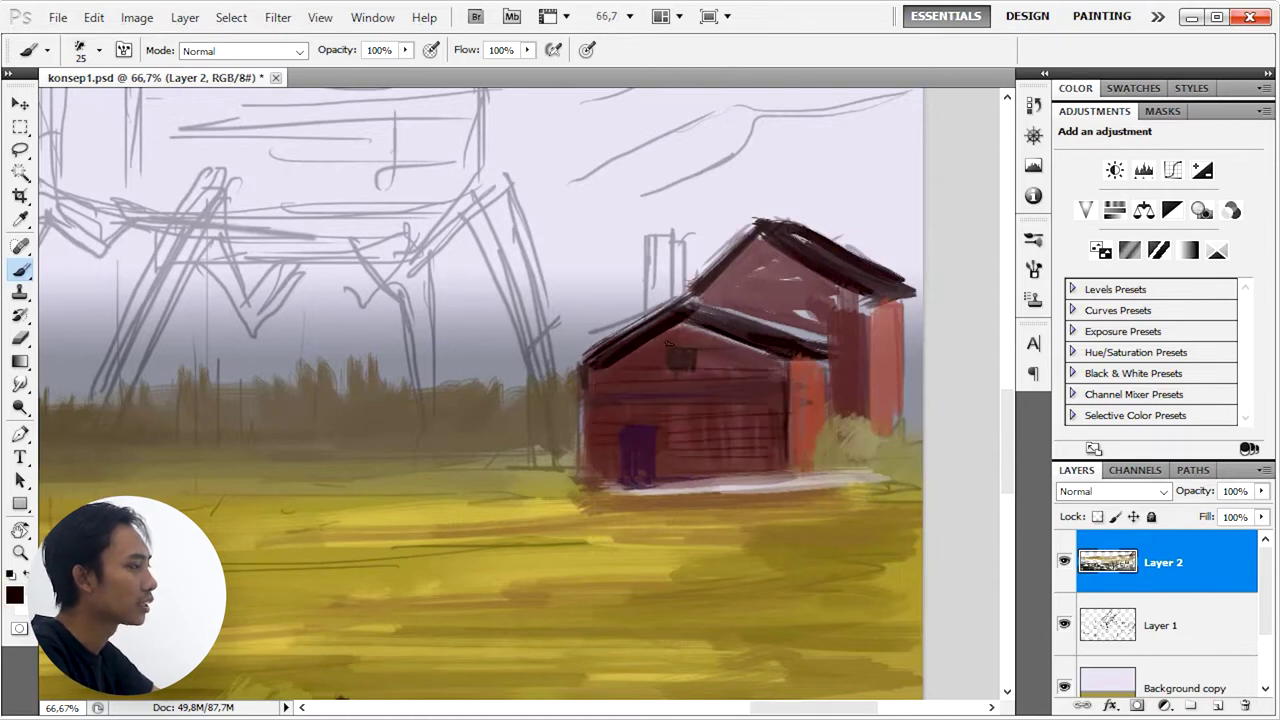
pyautogui.moveTo(716, 272); pyautogui.dragTo(830, 285)
pyautogui.moveTo(730, 292)
pyautogui.mouseDown()
pyautogui.moveTo(870, 304)
pyautogui.moveTo(876, 332)
pyautogui.mouseUp()
pyautogui.moveTo(820, 360); pyautogui.dragTo(868, 366)
pyautogui.moveTo(866, 302)
pyautogui.mouseDown()
pyautogui.moveTo(868, 430)
pyautogui.moveTo(882, 356)
pyautogui.mouseUp()
# Step: Repaint the upper barn's right side in red-brown and add a light tan ground strip along the base
pyautogui.keyDown('alt'); pyautogui.click(884, 376); pyautogui.keyUp('alt')
pyautogui.keyDown('alt'); pyautogui.click(876, 366); pyautogui.keyUp('alt')
pyautogui.moveTo(830, 338)
pyautogui.mouseDown()
pyautogui.moveTo(718, 306)
pyautogui.moveTo(824, 328)
pyautogui.mouseUp()
pyautogui.moveTo(730, 250)
pyautogui.mouseDown()
pyautogui.moveTo(862, 312)
pyautogui.moveTo(818, 366)
pyautogui.moveTo(812, 460)
pyautogui.mouseUp()
pyautogui.press(']')
pyautogui.press(']')
pyautogui.press(']')
pyautogui.press(']')
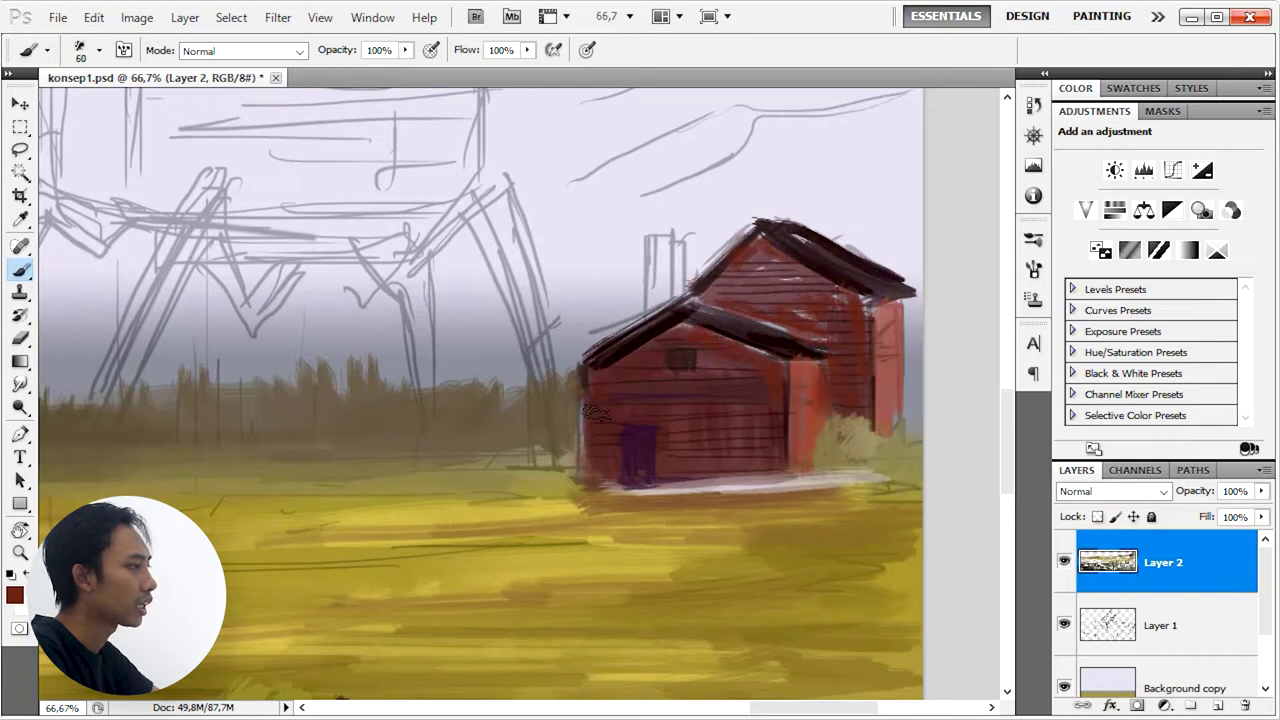
pyautogui.keyDown('alt'); pyautogui.click(800, 475); pyautogui.keyUp('alt')
pyautogui.moveTo(900, 482); pyautogui.dragTo(712, 503)
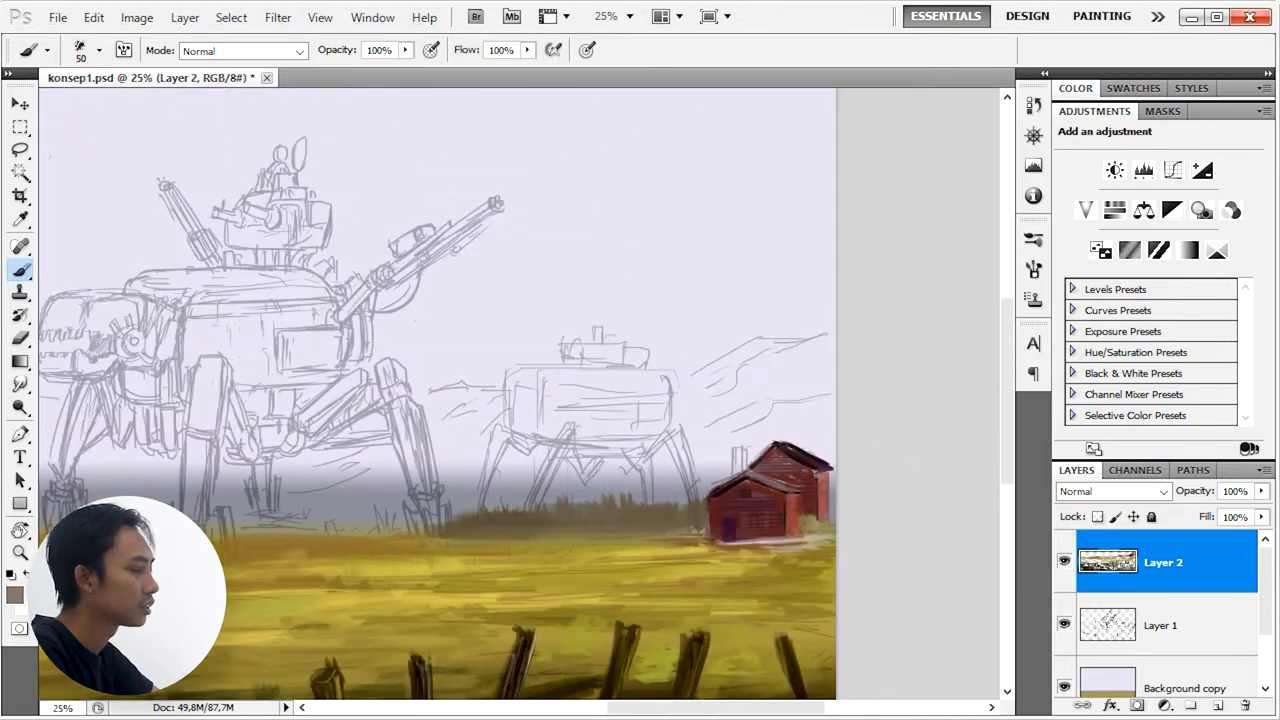
# Step: Add small barn-red strokes to the barn's right side
pyautogui.keyDown('alt'); pyautogui.click(827, 462); pyautogui.keyUp('alt')
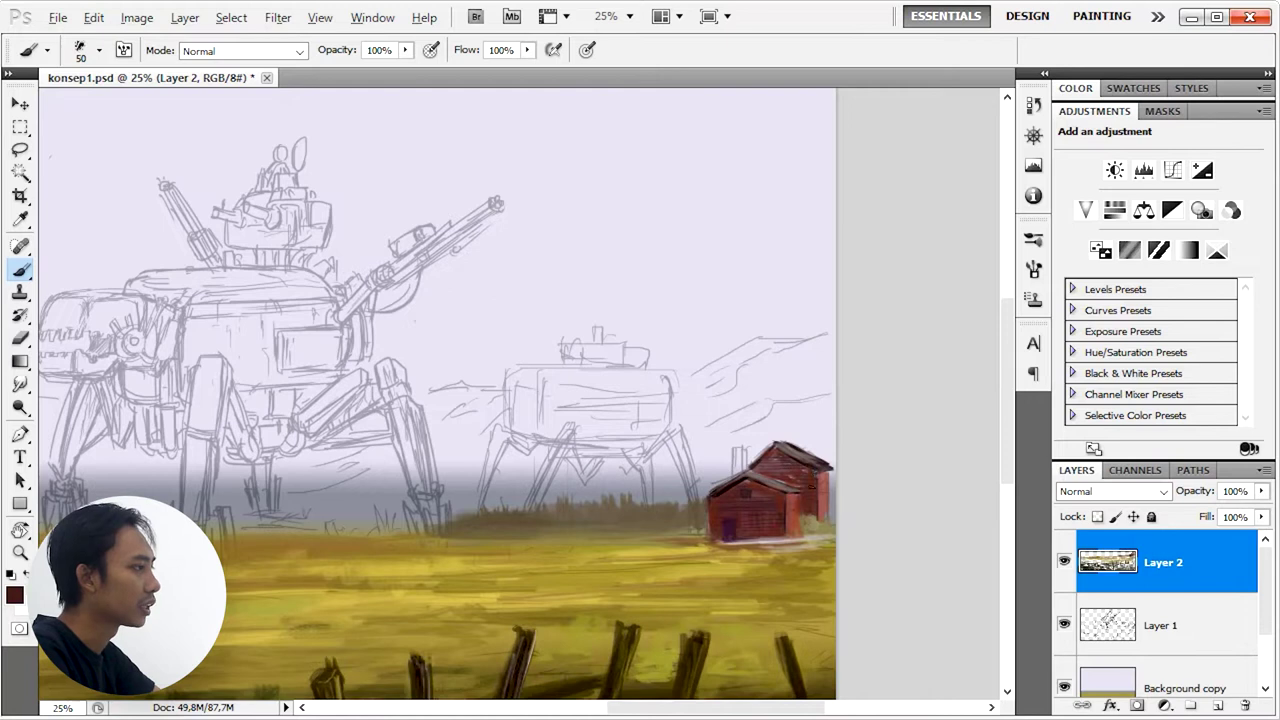
pyautogui.moveTo(815, 472); pyautogui.dragTo(815, 500)
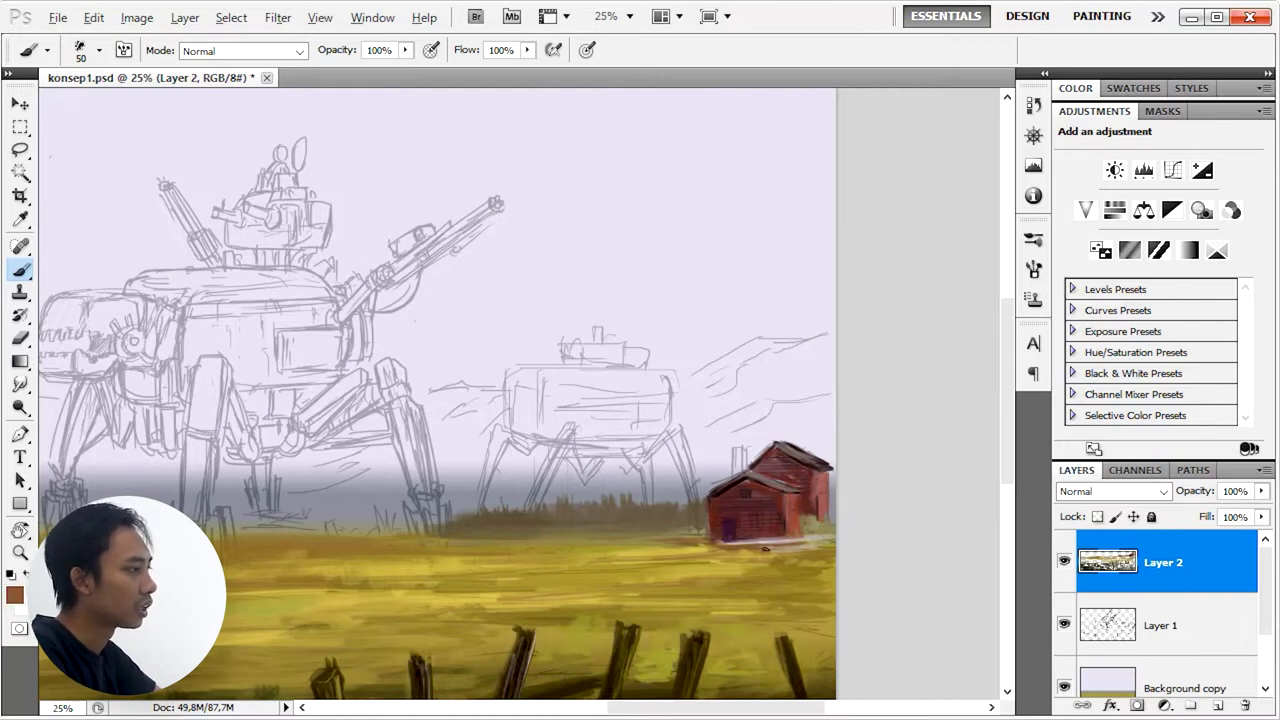
pyautogui.keyDown('alt'); pyautogui.click(800, 553); pyautogui.keyUp('alt')
pyautogui.keyDown('alt'); pyautogui.click(752, 524); pyautogui.keyUp('alt')
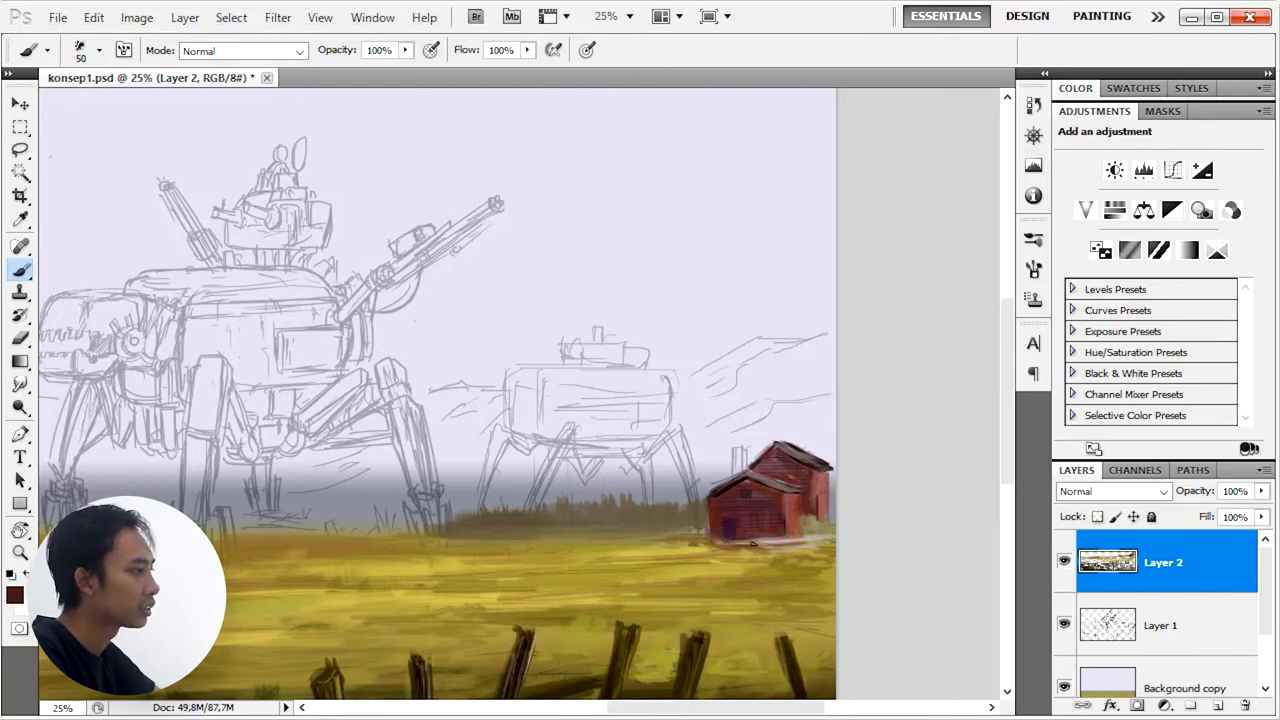
# Step: Zoom out and lighten the grass below the treeline with golden yellow strokes
pyautogui.keyDown('alt'); pyautogui.click(741, 573); pyautogui.keyUp('alt')
pyautogui.keyDown('alt'); pyautogui.click(826, 478); pyautogui.keyUp('alt')
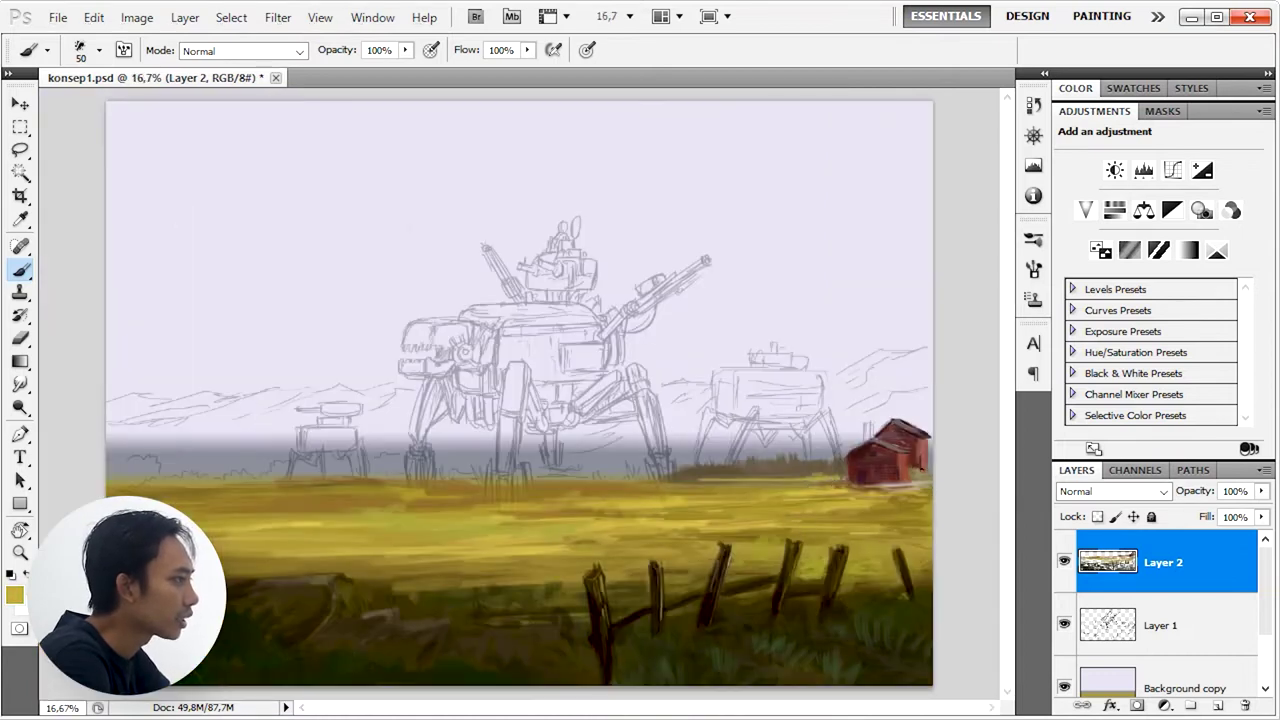
pyautogui.moveTo(774, 484); pyautogui.dragTo(698, 477)
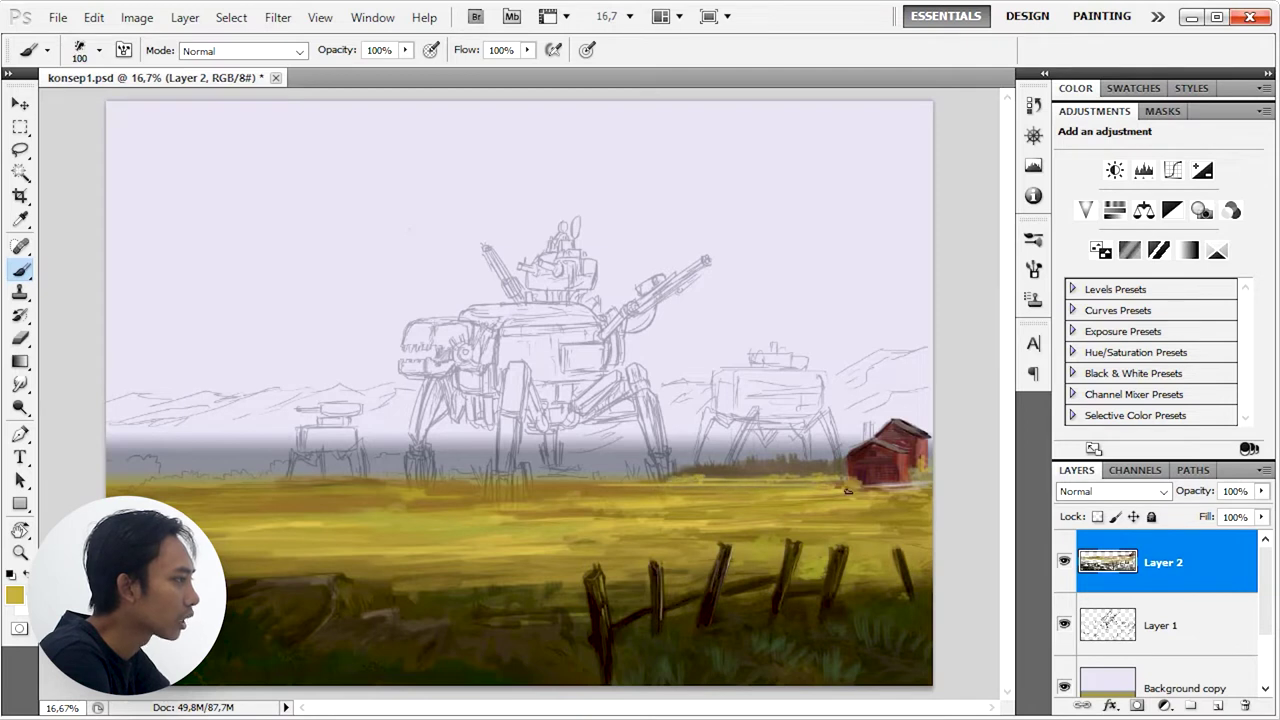
pyautogui.moveTo(868, 496)
pyautogui.mouseDown()
pyautogui.moveTo(796, 498)
pyautogui.moveTo(920, 517)
pyautogui.mouseUp()
pyautogui.keyDown('alt'); pyautogui.click(900, 478); pyautogui.keyUp('alt')
pyautogui.keyDown('alt'); pyautogui.click(915, 505); pyautogui.keyUp('alt')
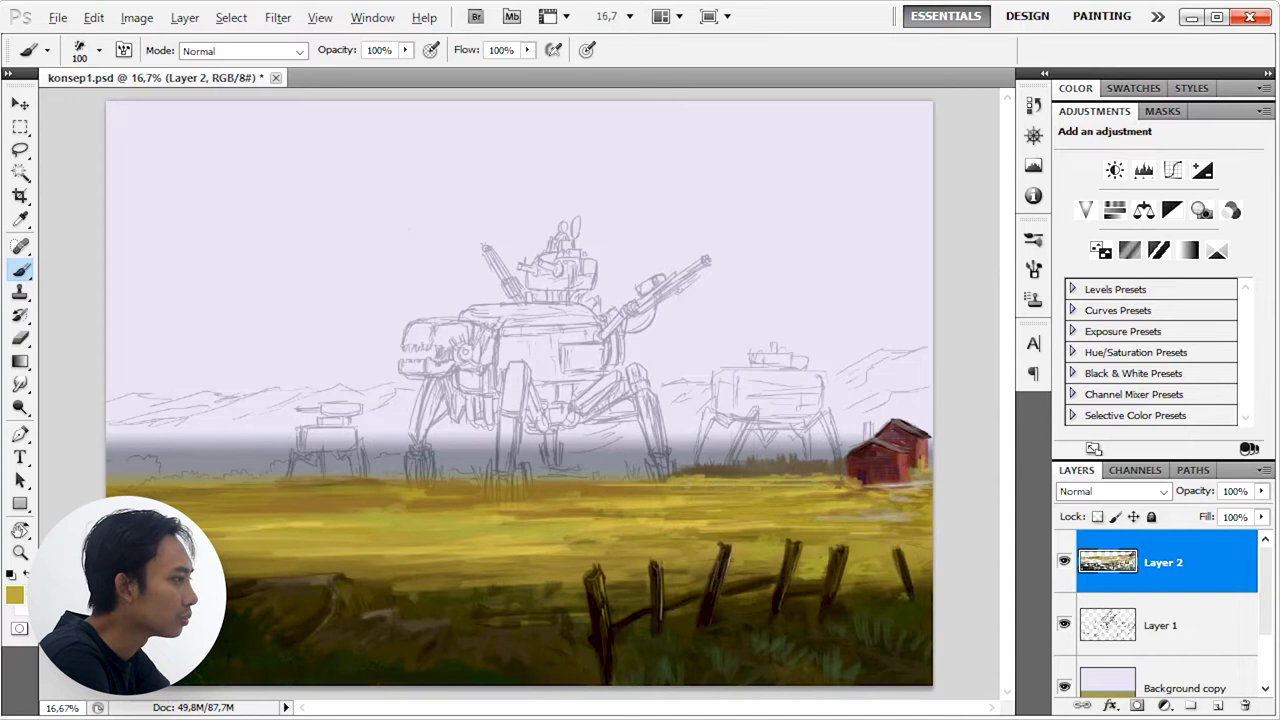
# Step: Extend the dark olive treeline to the left of the barn
pyautogui.moveTo(797, 453); pyautogui.dragTo(842, 461)
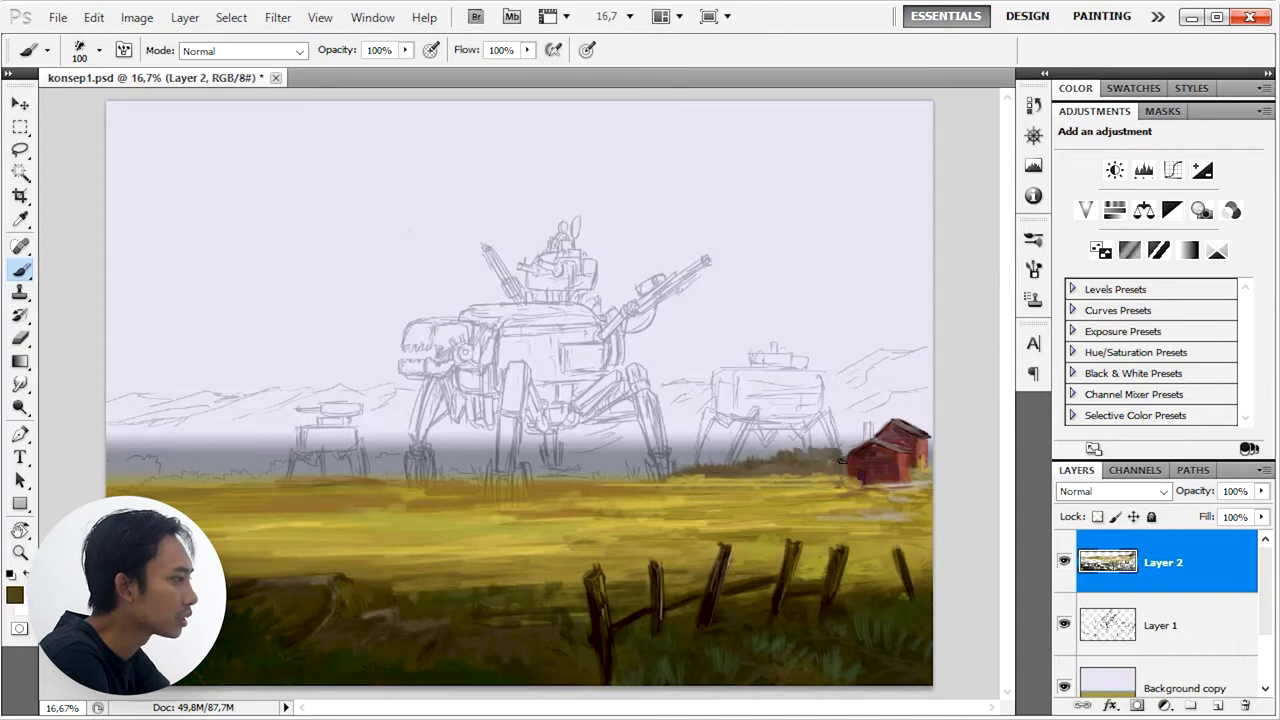
pyautogui.keyDown('alt'); pyautogui.click(714, 460); pyautogui.keyUp('alt')
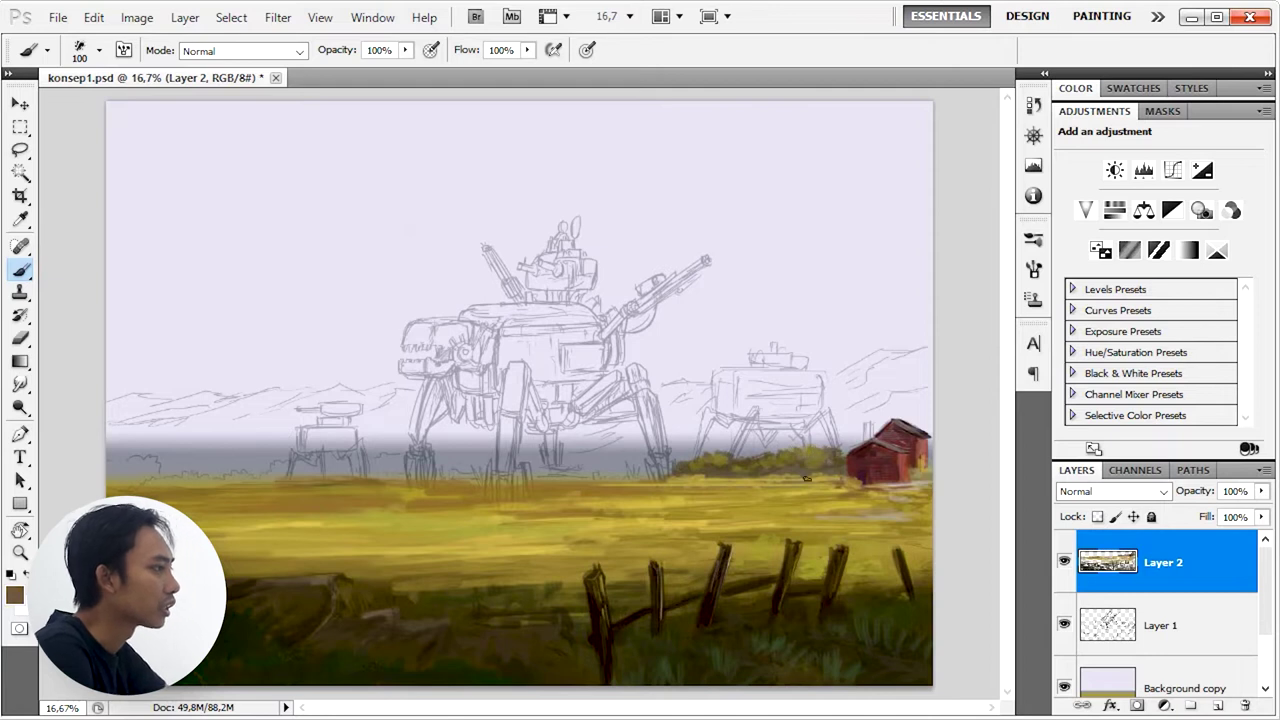
pyautogui.scroll(1, 685, 456)
pyautogui.keyDown('alt'); pyautogui.click(697, 482); pyautogui.keyUp('alt')
pyautogui.keyDown('alt'); pyautogui.click(670, 517); pyautogui.keyUp('alt')
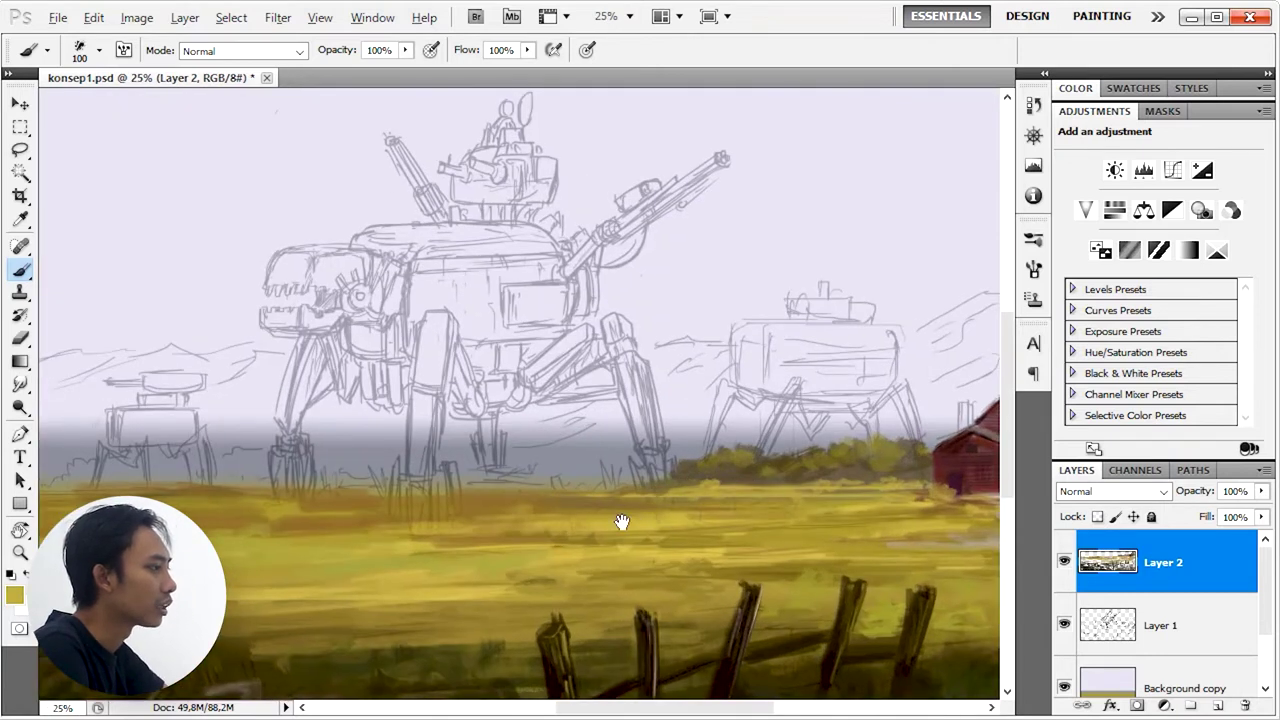
pyautogui.scroll(-1, 620, 523)
pyautogui.keyDown('alt'); pyautogui.click(704, 478); pyautogui.keyUp('alt')
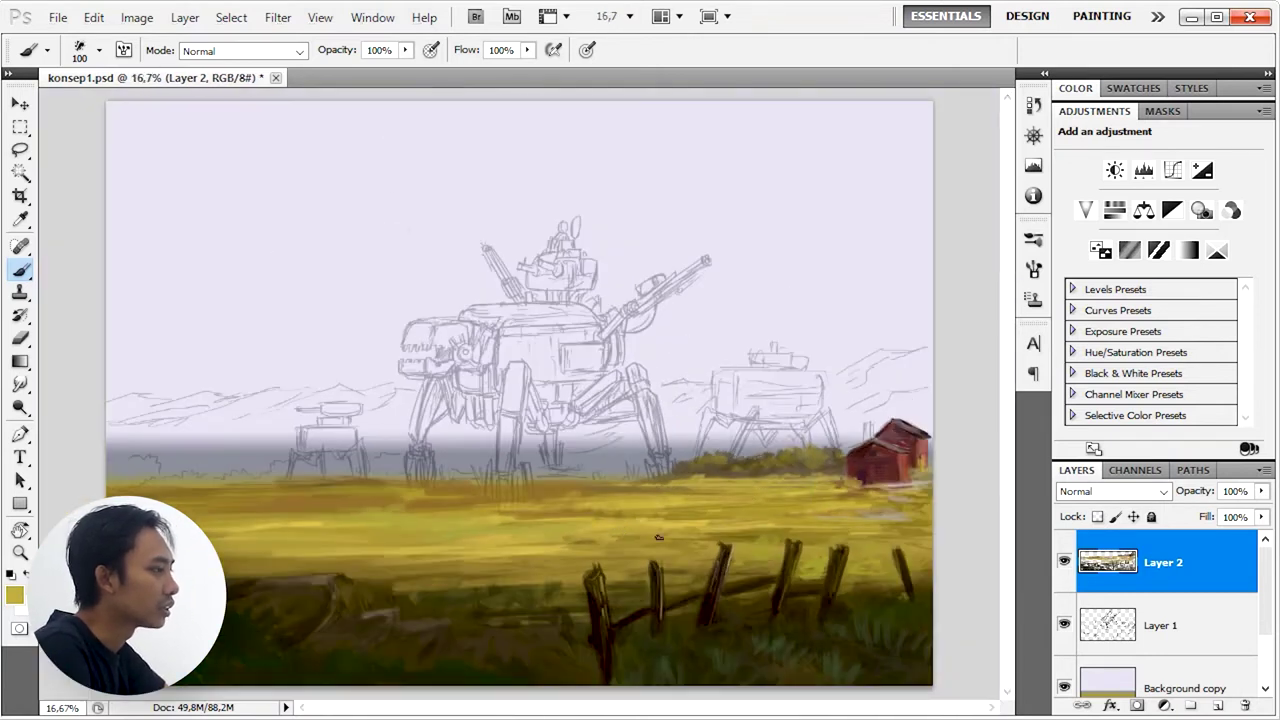
pyautogui.keyDown('alt'); pyautogui.click(245, 578); pyautogui.keyUp('alt')
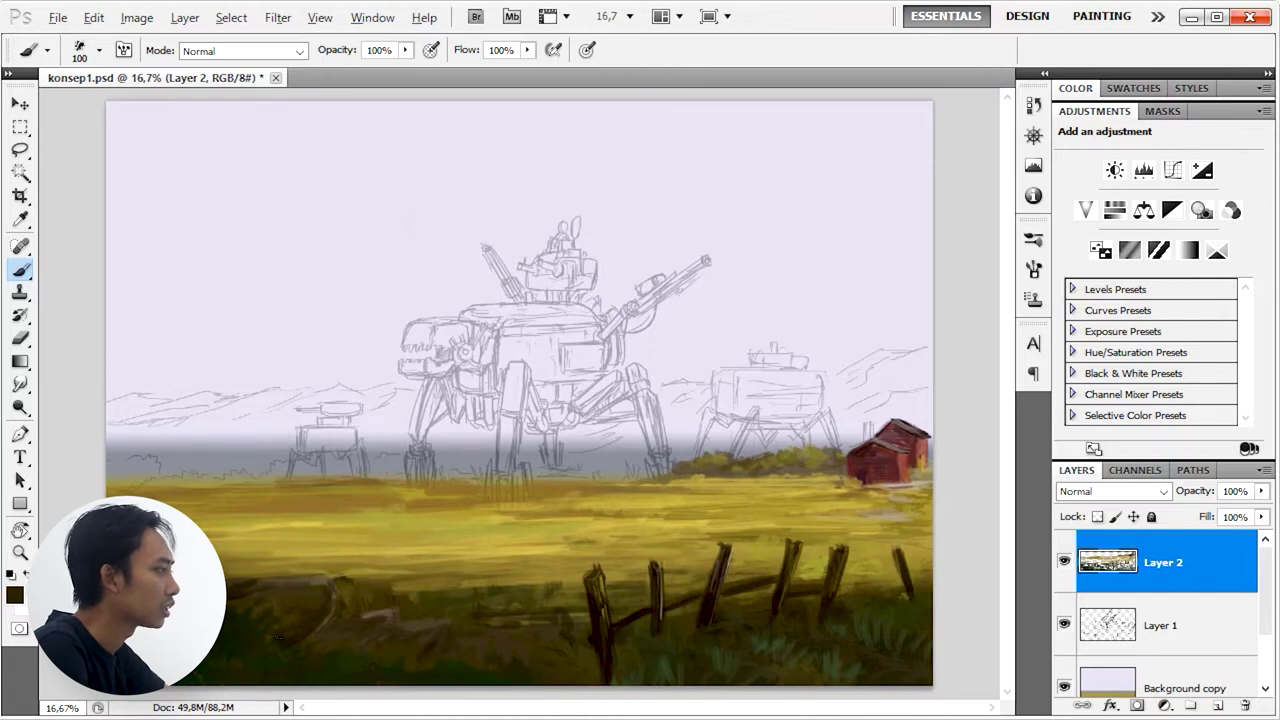
# Step: Try a dark stroke across the foreground ground, then undo it
pyautogui.moveTo(386, 606)
pyautogui.mouseDown()
pyautogui.moveTo(302, 640)
pyautogui.moveTo(440, 628)
pyautogui.moveTo(285, 640)
pyautogui.mouseUp()
pyautogui.press('d')
pyautogui.press(']')
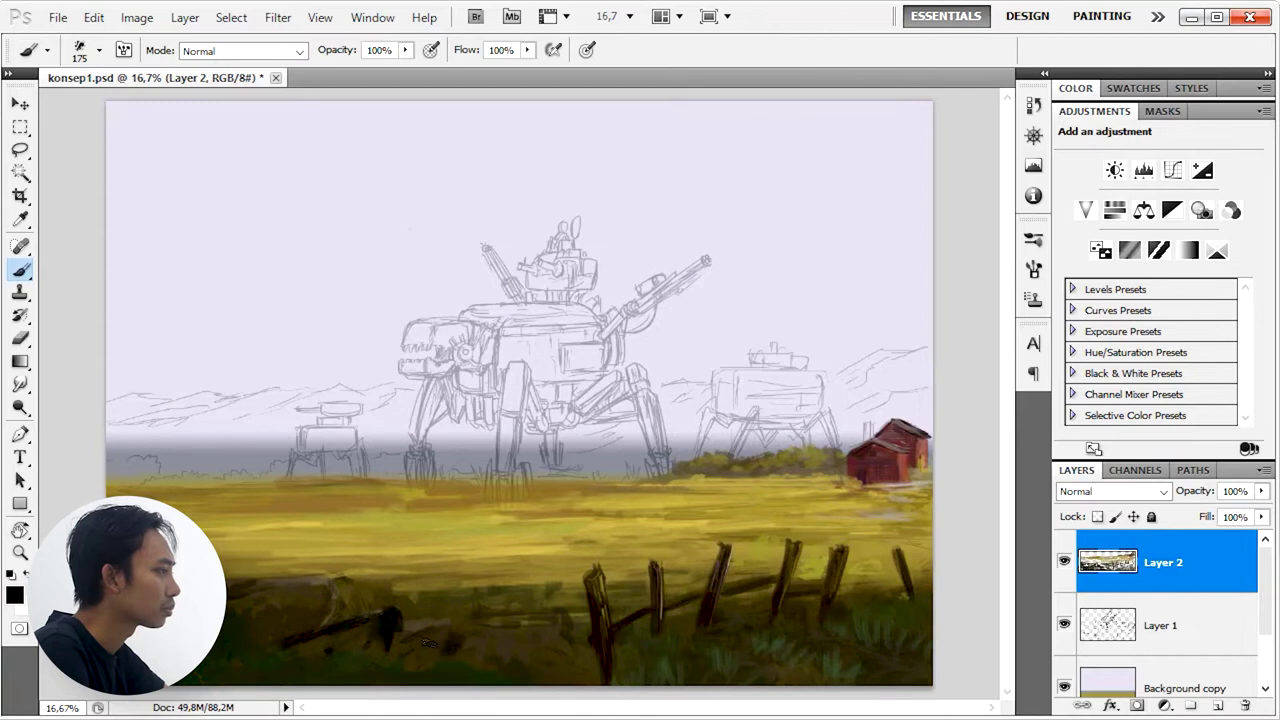
pyautogui.hotkey('ctrl', 'z')
# Step: Paint light yellow strokes along the horizon band with field yellow
pyautogui.keyDown('alt'); pyautogui.click(545, 546); pyautogui.keyUp('alt')
pyautogui.press('[')
pyautogui.moveTo(630, 490); pyautogui.dragTo(362, 488)
pyautogui.moveTo(598, 478); pyautogui.dragTo(505, 487)
pyautogui.press(']')
pyautogui.press(']')
pyautogui.press(']')
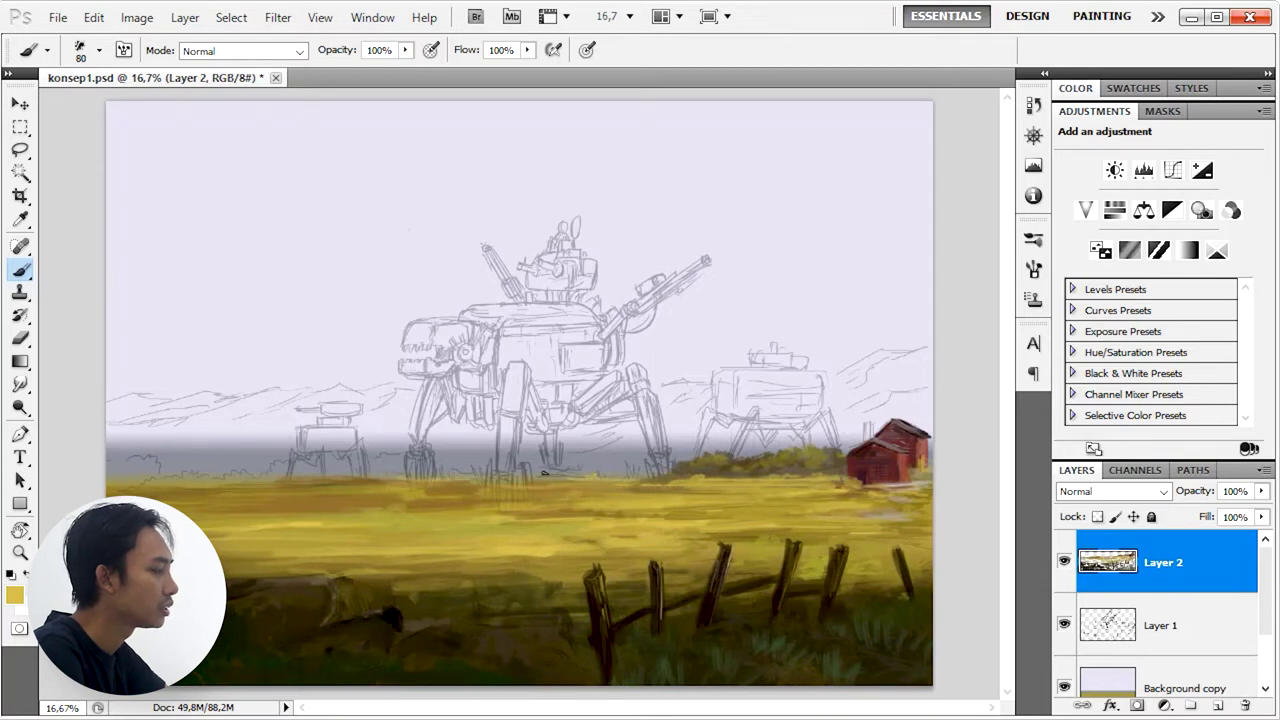
# Step: Paint grey haze along the horizon and dark green bushes on its left end
pyautogui.keyDown('alt'); pyautogui.click(614, 455); pyautogui.keyUp('alt')
pyautogui.moveTo(655, 435)
pyautogui.mouseDown()
pyautogui.moveTo(905, 420)
pyautogui.moveTo(600, 443)
pyautogui.moveTo(497, 434)
pyautogui.mouseUp()
pyautogui.press(']')
pyautogui.press(']')
pyautogui.press(']')
pyautogui.keyDown('alt'); pyautogui.click(717, 464); pyautogui.keyUp('alt')
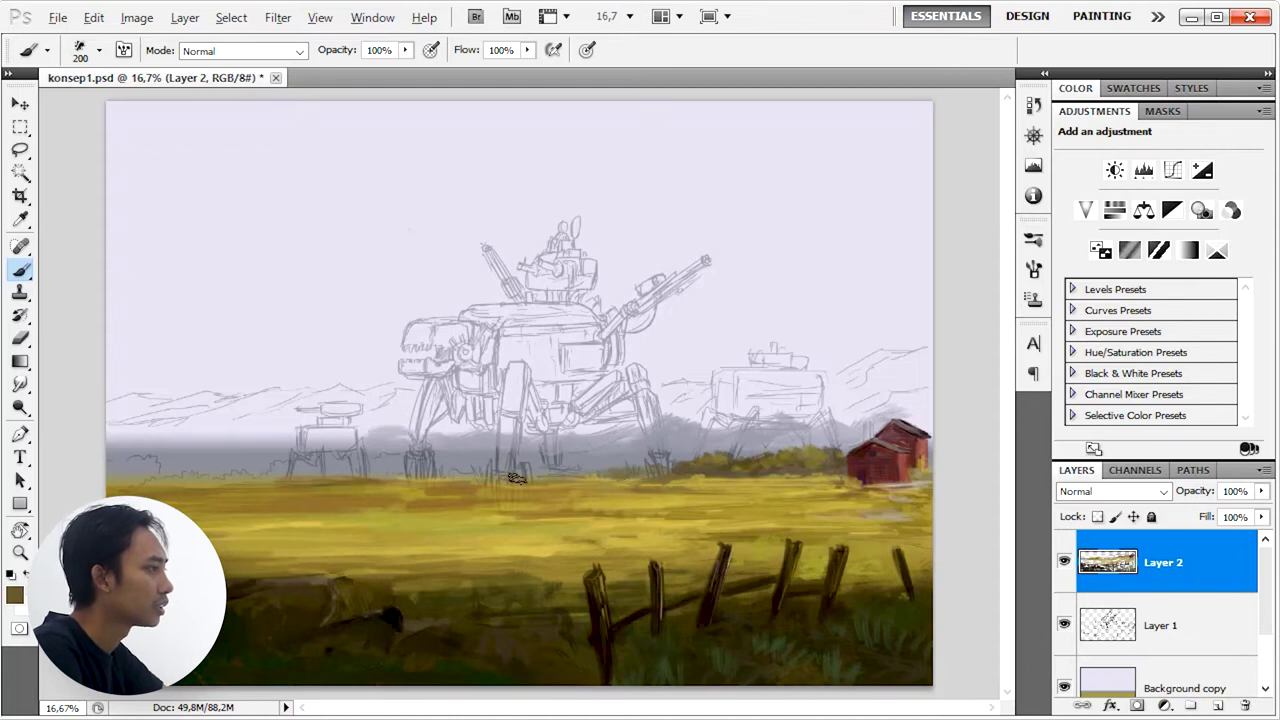
pyautogui.moveTo(153, 465)
pyautogui.mouseDown()
pyautogui.moveTo(335, 470)
pyautogui.moveTo(170, 477)
pyautogui.mouseUp()
# Step: Lay a light yellow-olive stroke across the field and sample brighter yellows
pyautogui.keyDown('alt'); pyautogui.click(455, 476); pyautogui.keyUp('alt')
pyautogui.keyDown('alt'); pyautogui.click(412, 490); pyautogui.keyUp('alt')
pyautogui.keyDown('alt'); pyautogui.click(187, 501); pyautogui.keyUp('alt')
pyautogui.moveTo(187, 503)
pyautogui.mouseDown()
pyautogui.moveTo(487, 497)
pyautogui.moveTo(525, 476)
pyautogui.mouseUp()
pyautogui.keyDown('alt'); pyautogui.click(515, 472); pyautogui.keyUp('alt')
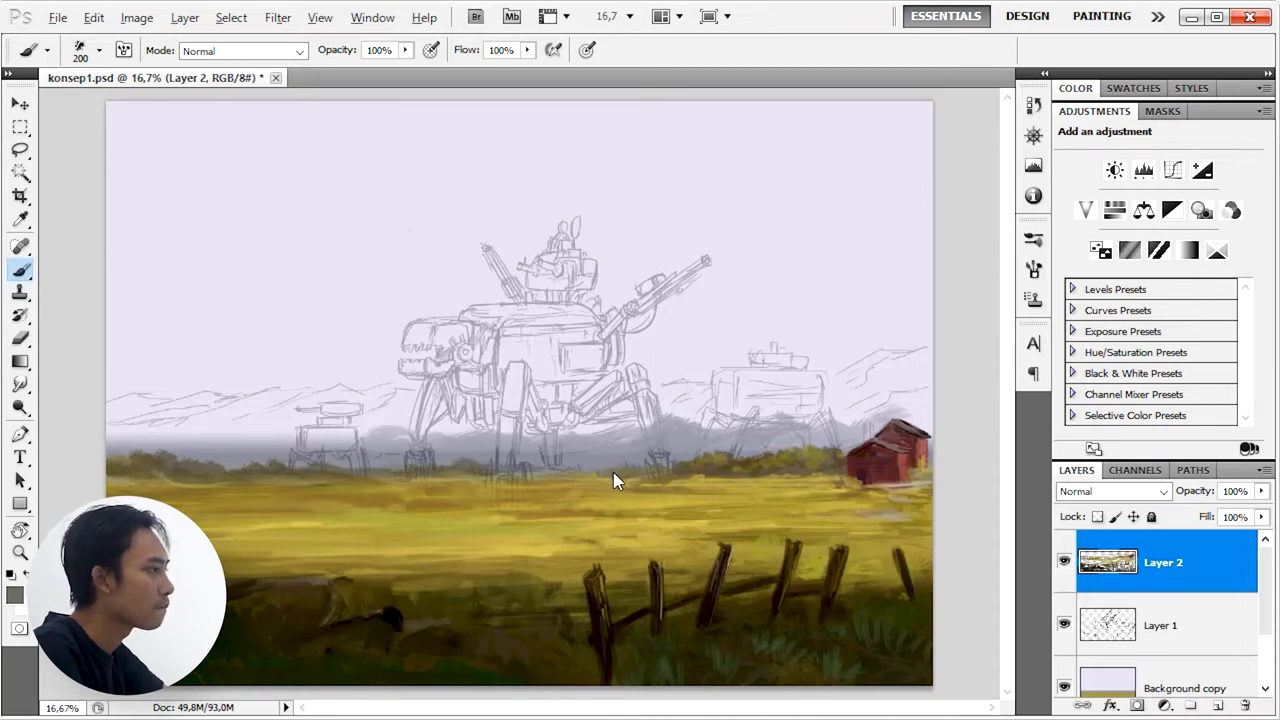
pyautogui.keyDown('alt'); pyautogui.click(314, 489); pyautogui.keyUp('alt')
pyautogui.keyDown('alt'); pyautogui.click(290, 500); pyautogui.keyUp('alt')
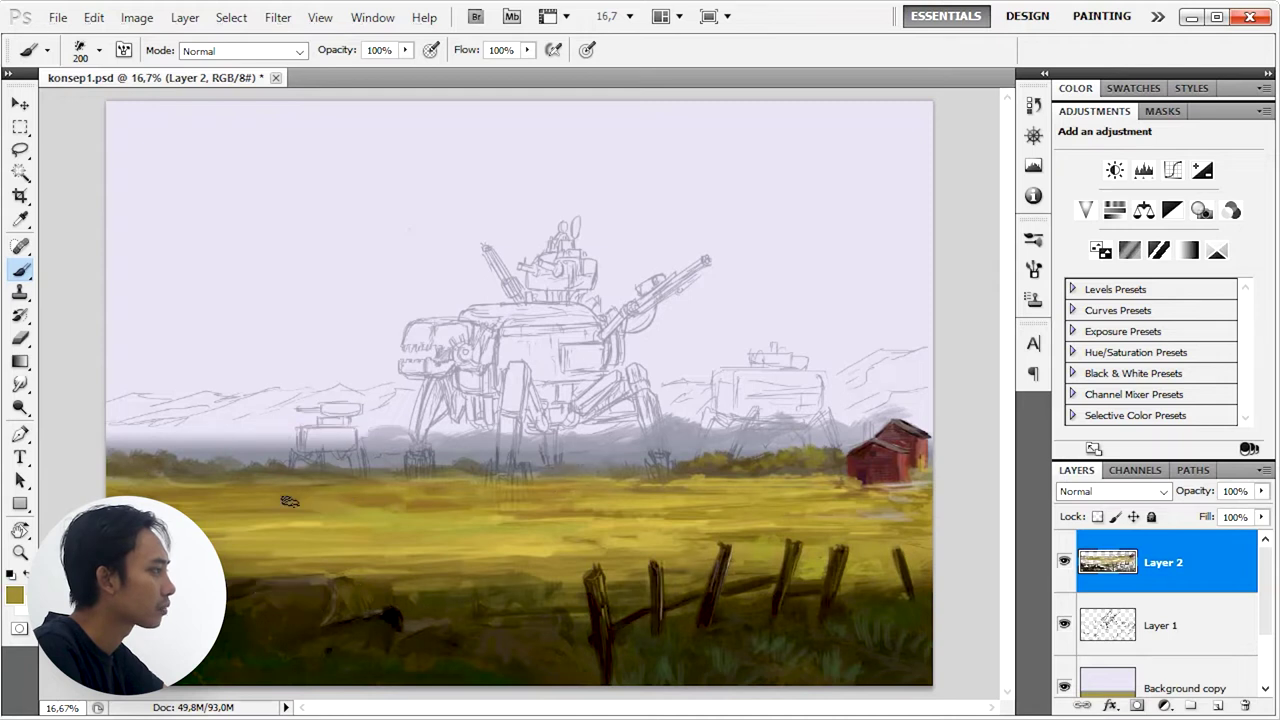
pyautogui.keyDown('alt'); pyautogui.click(589, 526); pyautogui.keyUp('alt')
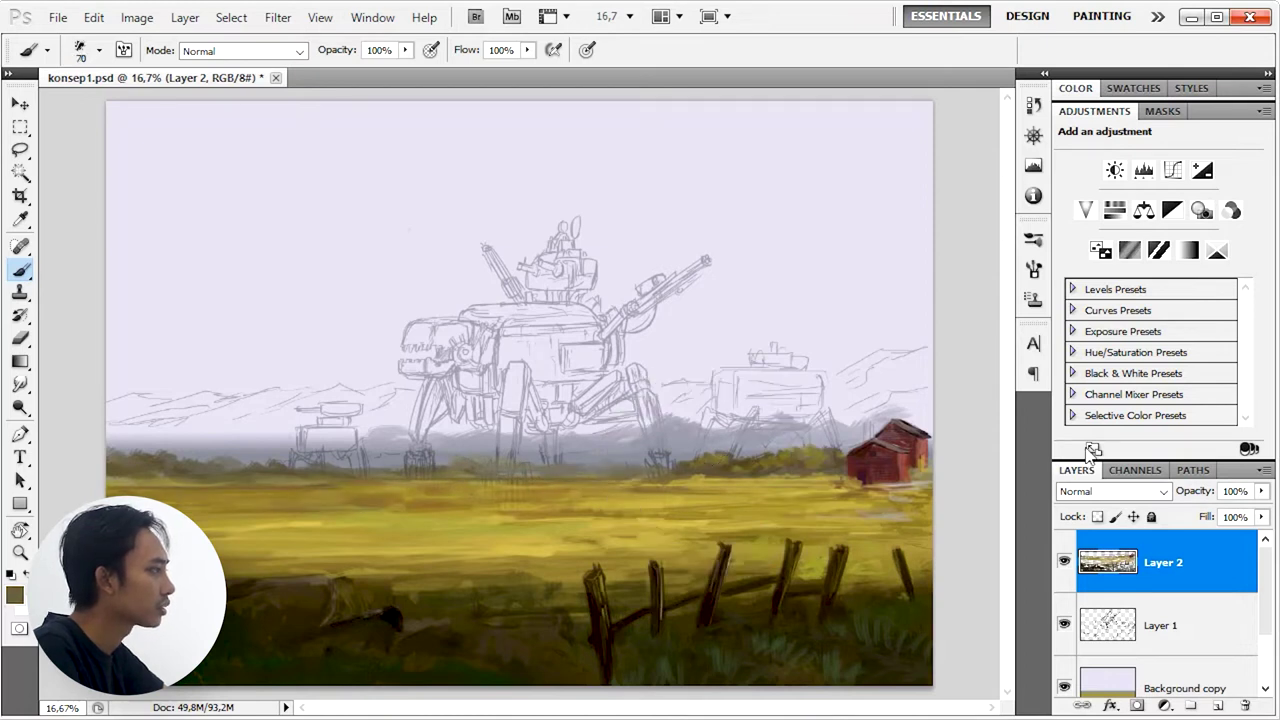
# Step: Add light strokes along the field just below the horizon
pyautogui.moveTo(344, 487); pyautogui.dragTo(220, 494)
pyautogui.moveTo(468, 492)
pyautogui.mouseDown()
pyautogui.moveTo(640, 490)
pyautogui.moveTo(310, 495)
pyautogui.mouseUp()
pyautogui.moveTo(420, 488); pyautogui.dragTo(165, 492)
pyautogui.moveTo(390, 510); pyautogui.dragTo(495, 510)
pyautogui.keyDown('alt'); pyautogui.click(539, 523); pyautogui.keyUp('alt')
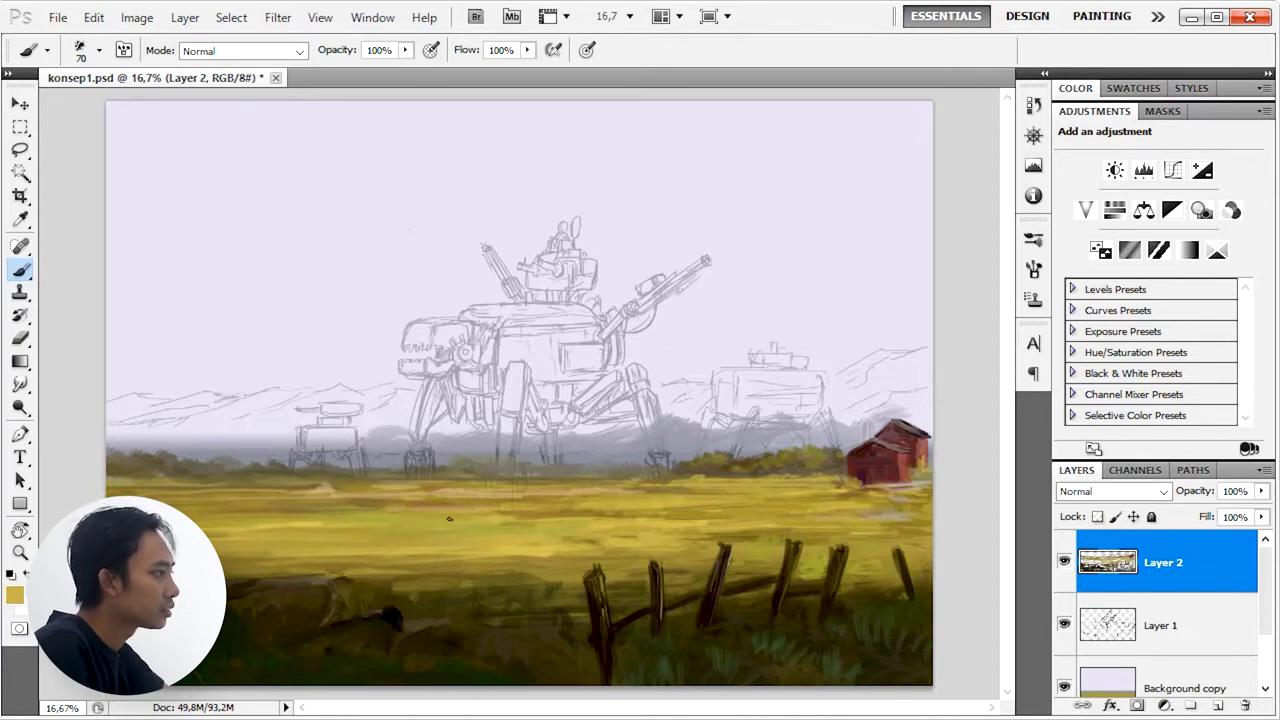
pyautogui.keyDown('alt'); pyautogui.click(877, 496); pyautogui.keyUp('alt')
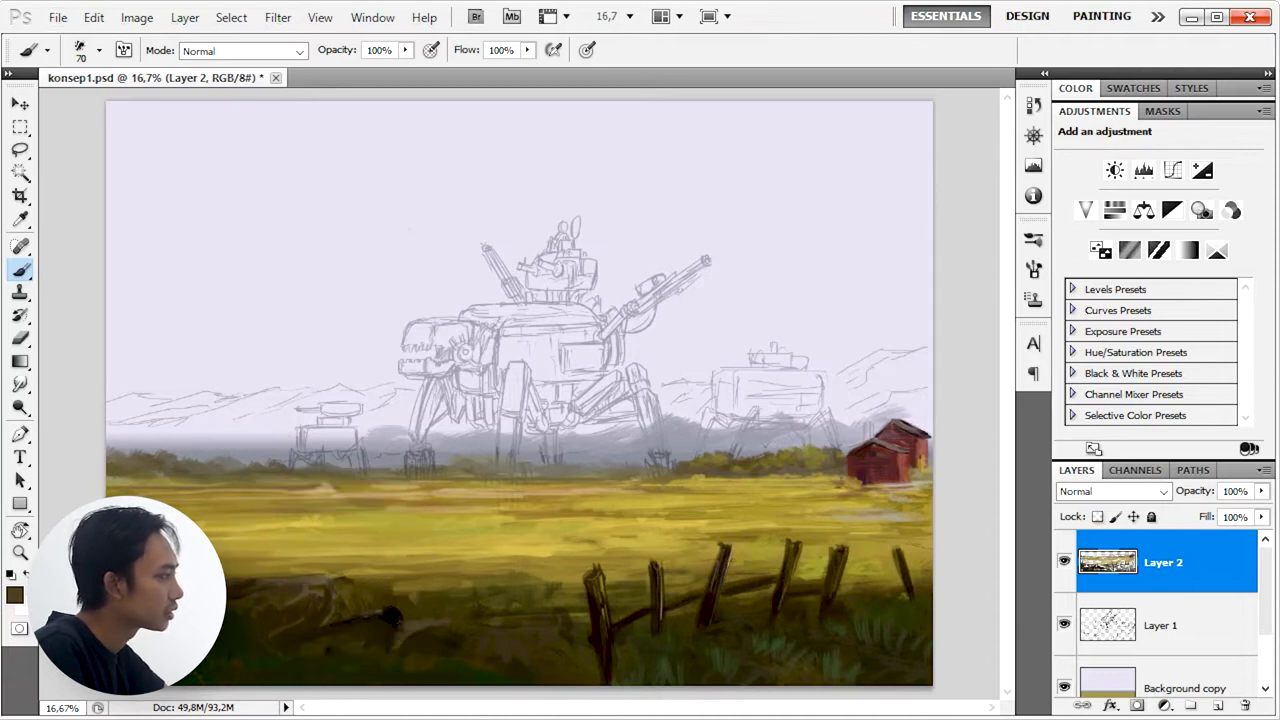
# Step: Resize the brush, sample field browns and tans, and paint dark strokes into the foreground grass
pyautogui.press(']')
pyautogui.press(']')
pyautogui.keyDown('alt'); pyautogui.click(473, 543); pyautogui.keyUp('alt')
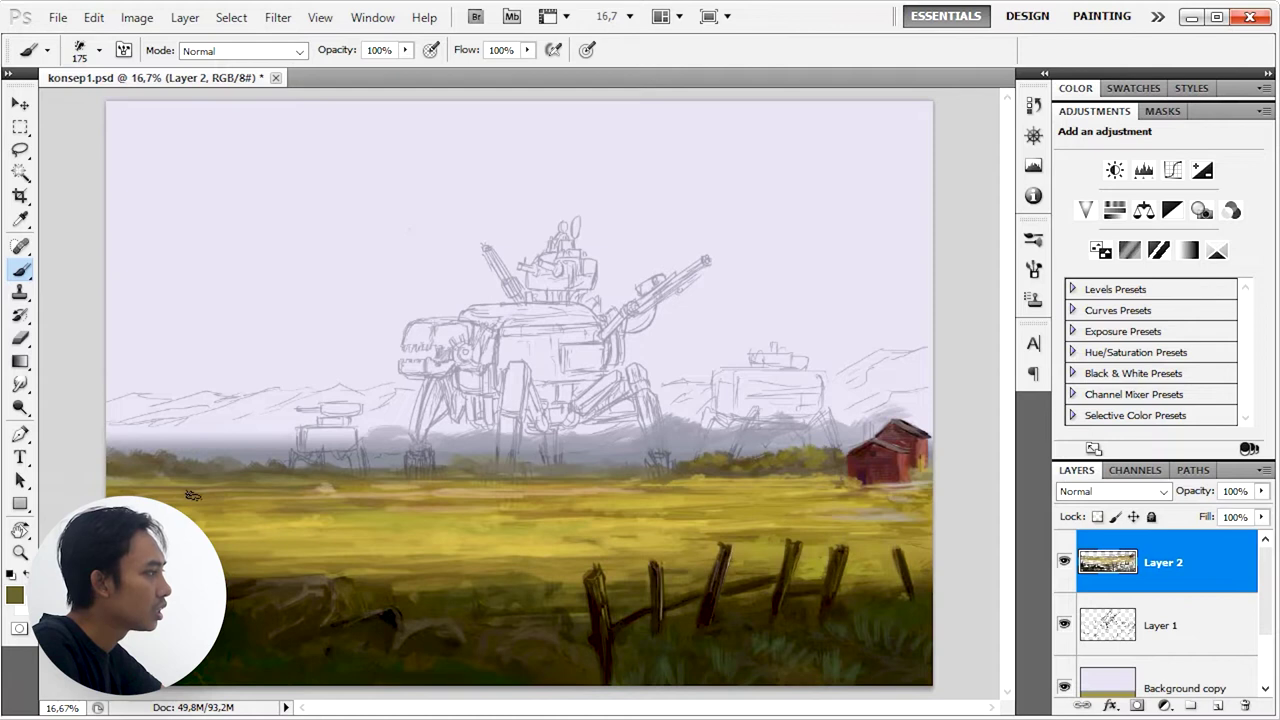
pyautogui.keyDown('alt'); pyautogui.click(396, 485); pyautogui.keyUp('alt')
pyautogui.keyDown('alt'); pyautogui.click(361, 481); pyautogui.keyUp('alt')
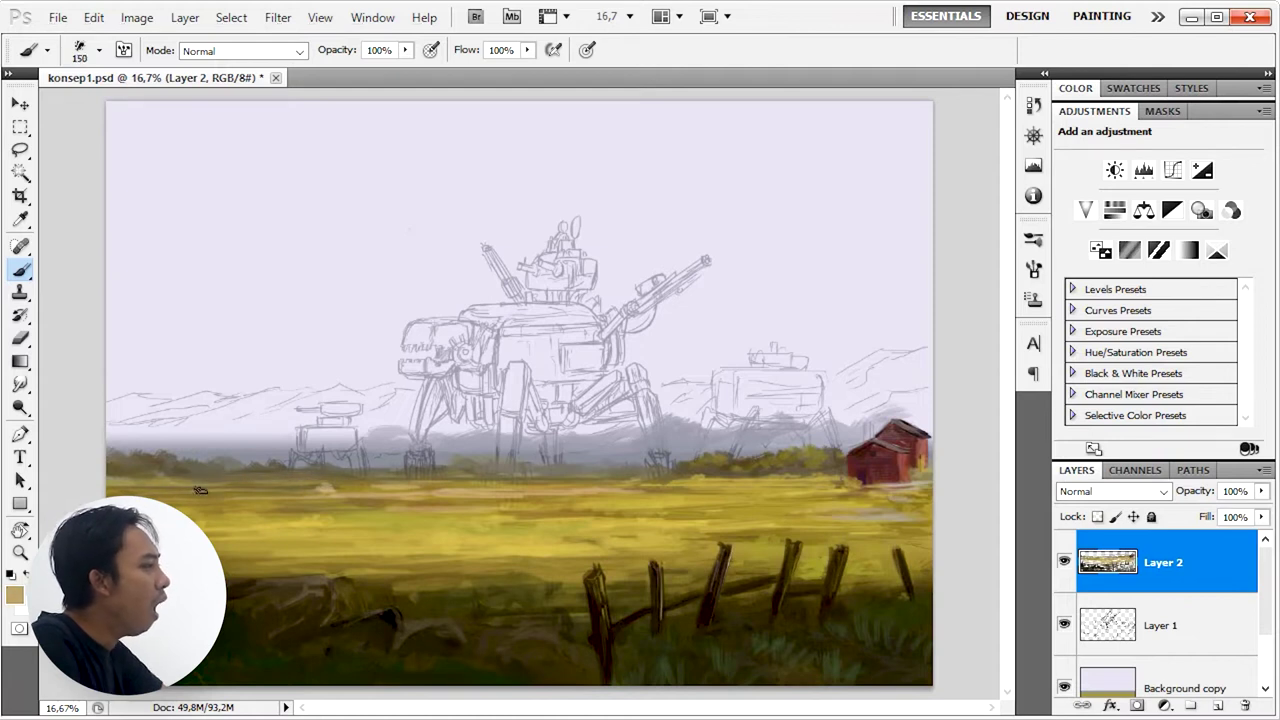
pyautogui.press('[')
pyautogui.press('[')
pyautogui.press('[')
pyautogui.press(']')
pyautogui.press(']')
pyautogui.keyDown('alt'); pyautogui.click(246, 480); pyautogui.keyUp('alt')
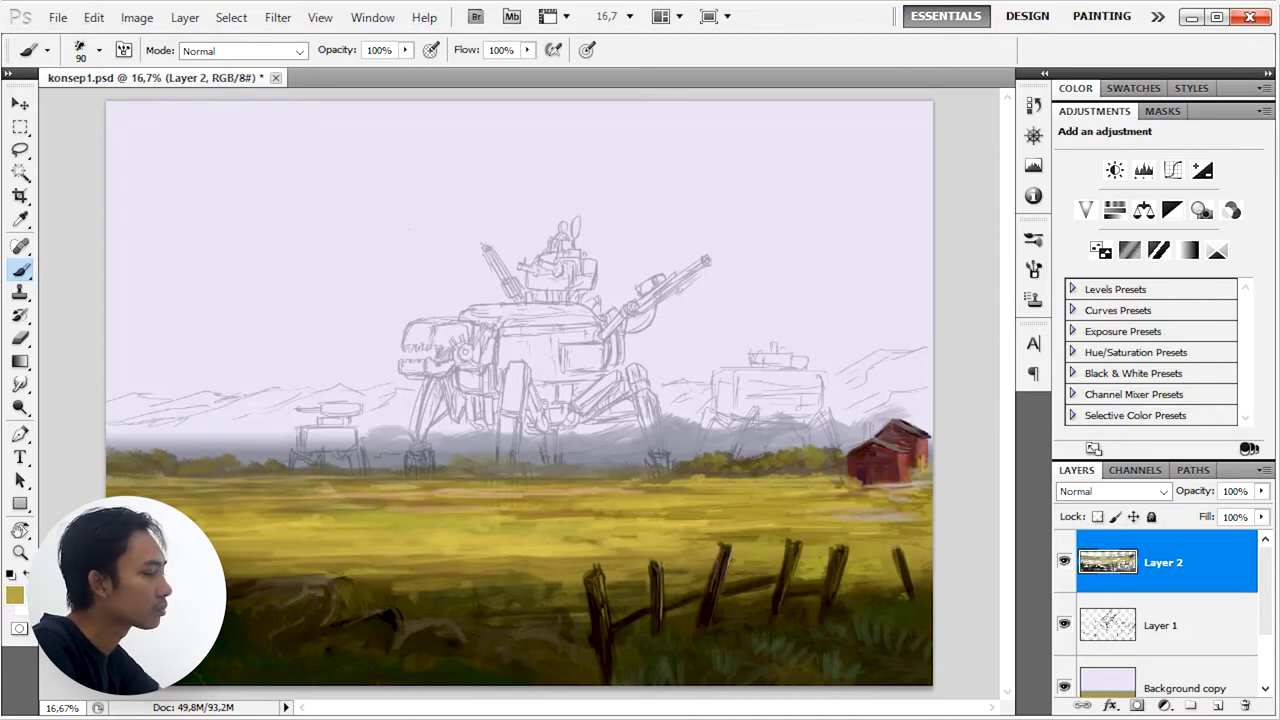
pyautogui.moveTo(508, 540)
pyautogui.mouseDown()
pyautogui.moveTo(690, 548)
pyautogui.moveTo(410, 555)
pyautogui.mouseUp()
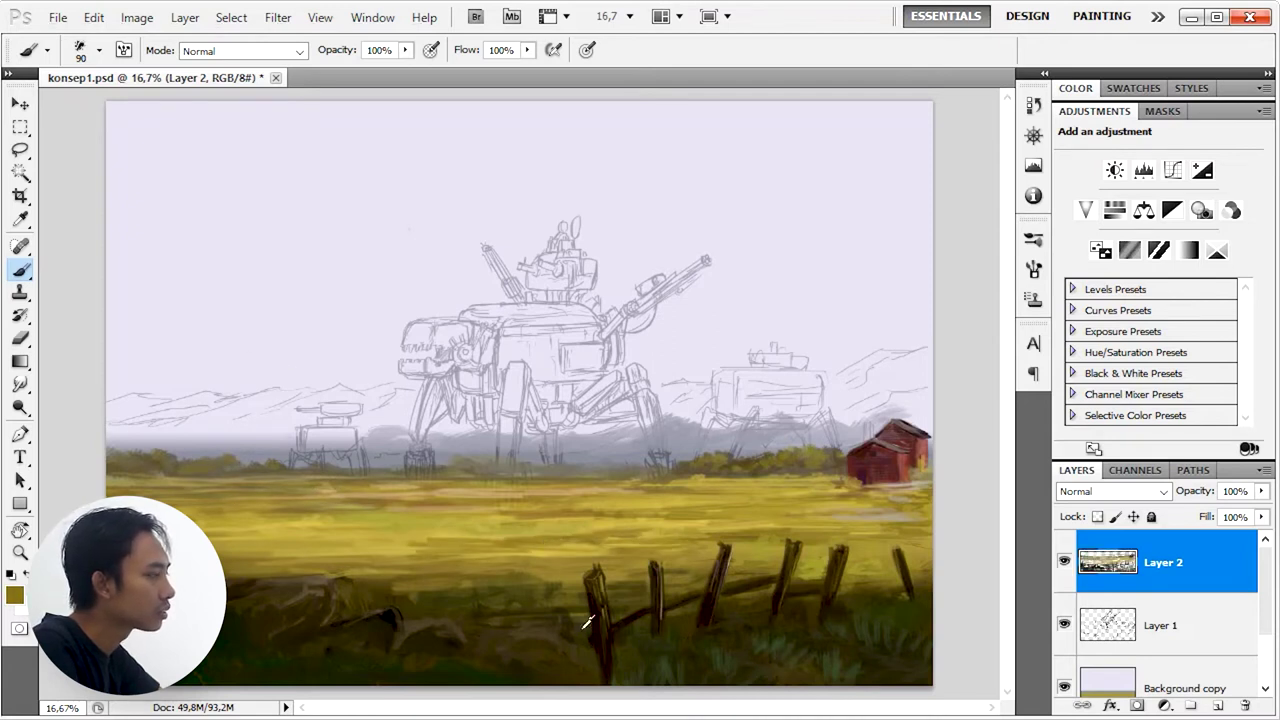
# Step: Add a thin darker stroke across the field and sample olive tones for the foreground
pyautogui.keyDown('alt'); pyautogui.click(670, 530); pyautogui.keyUp('alt')
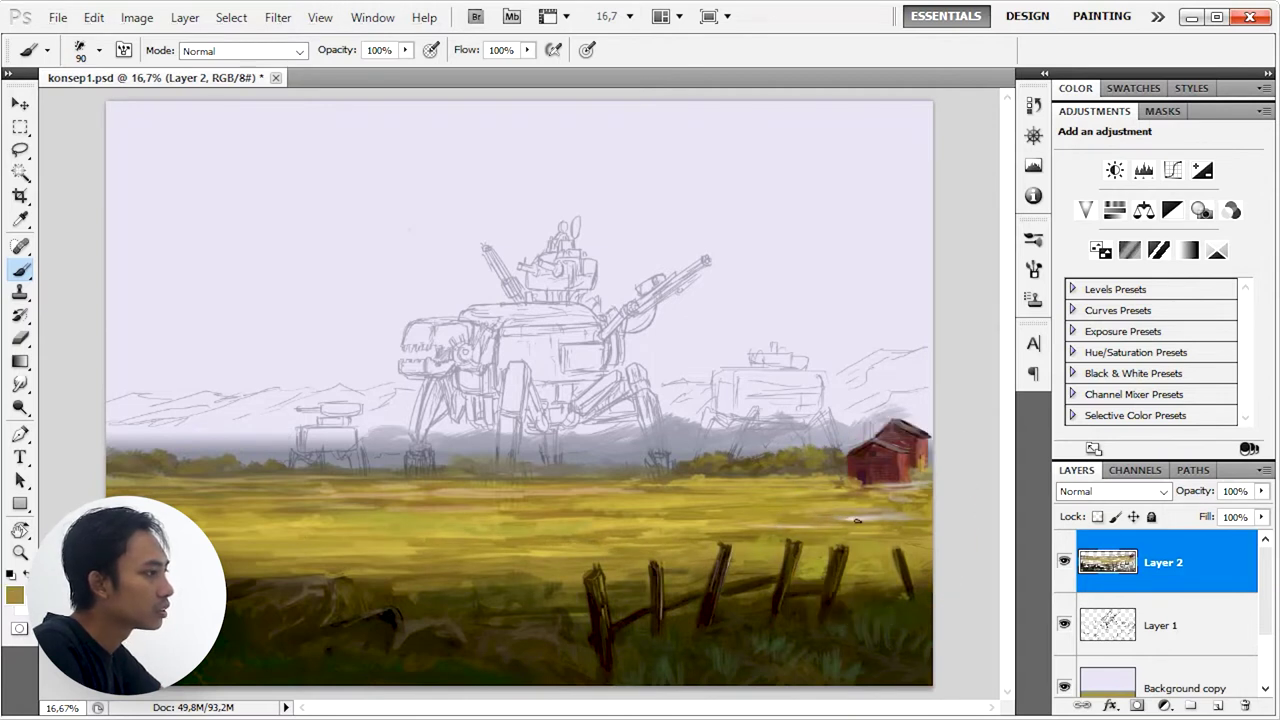
pyautogui.moveTo(810, 487); pyautogui.dragTo(746, 492)
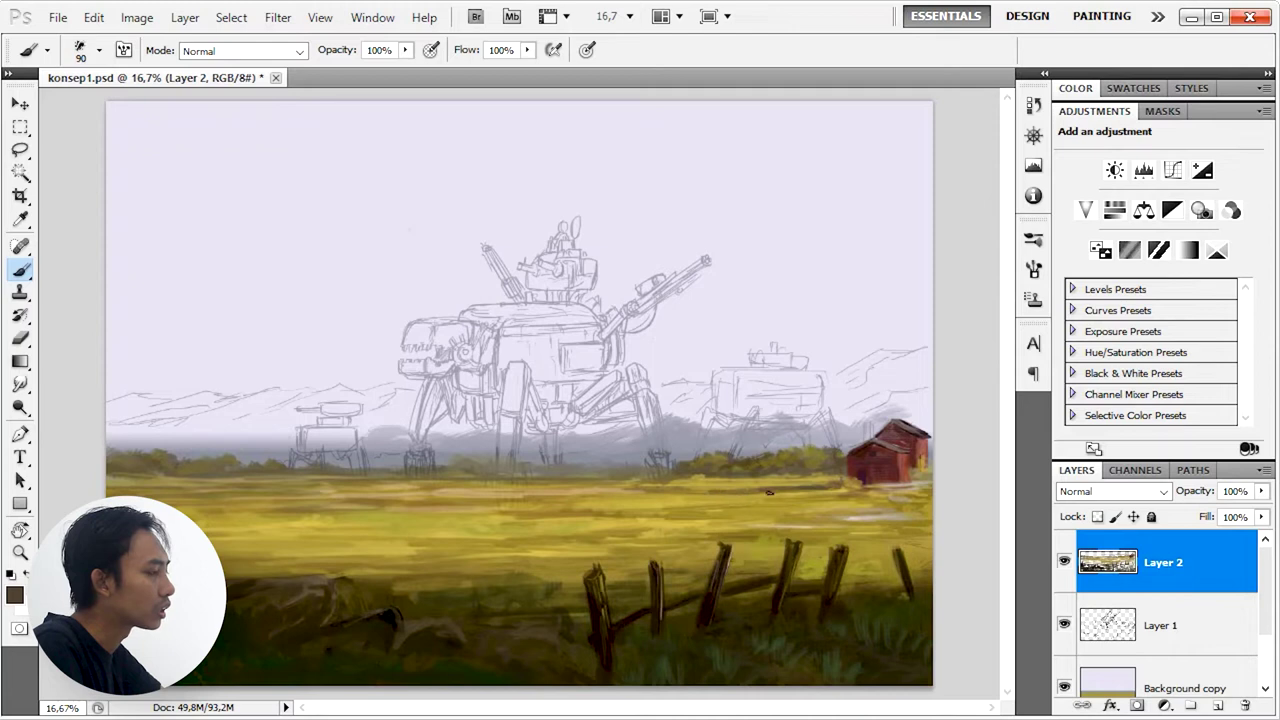
pyautogui.keyDown('alt'); pyautogui.click(744, 508); pyautogui.keyUp('alt')
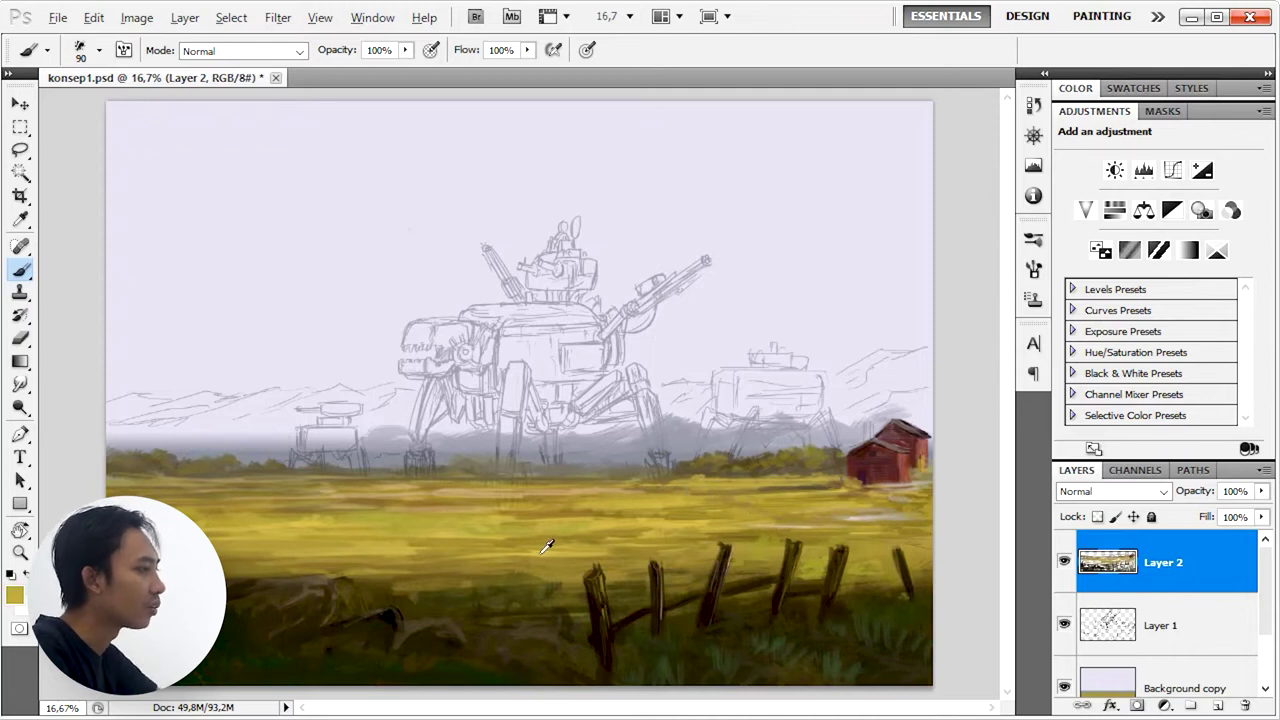
pyautogui.keyDown('alt'); pyautogui.click(418, 541); pyautogui.keyUp('alt')
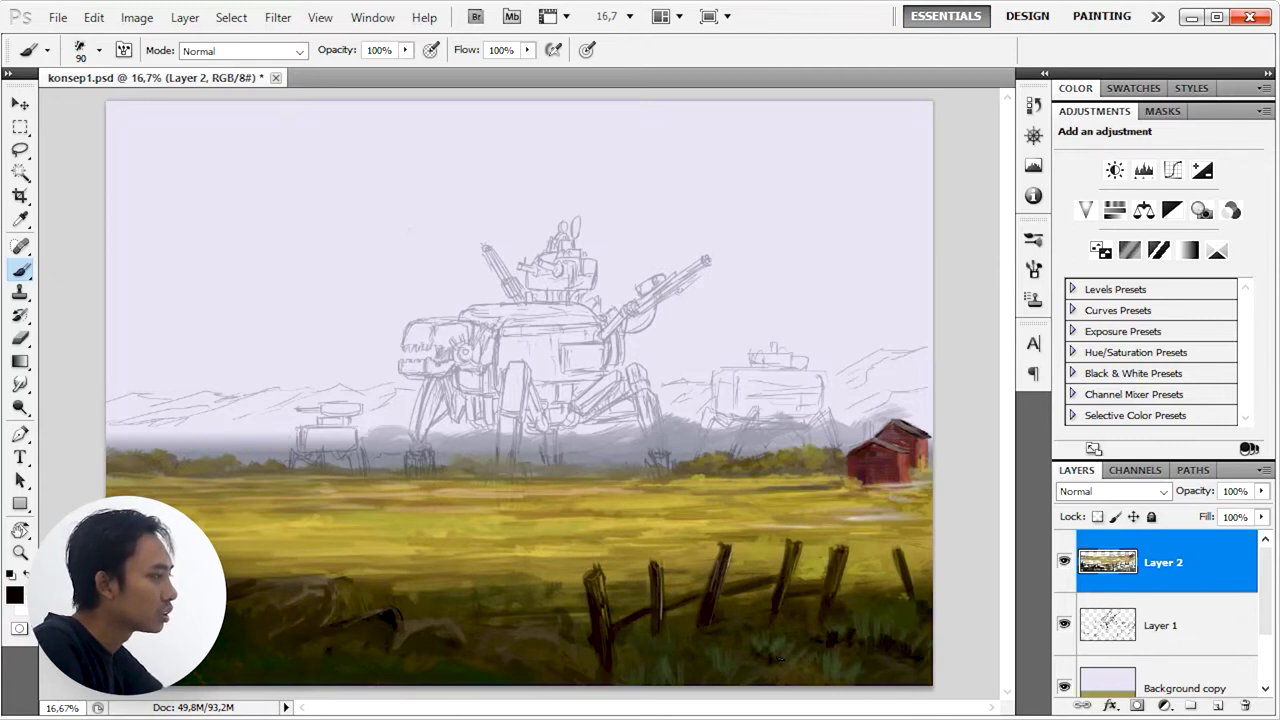
pyautogui.keyDown('alt'); pyautogui.click(734, 538); pyautogui.keyUp('alt')
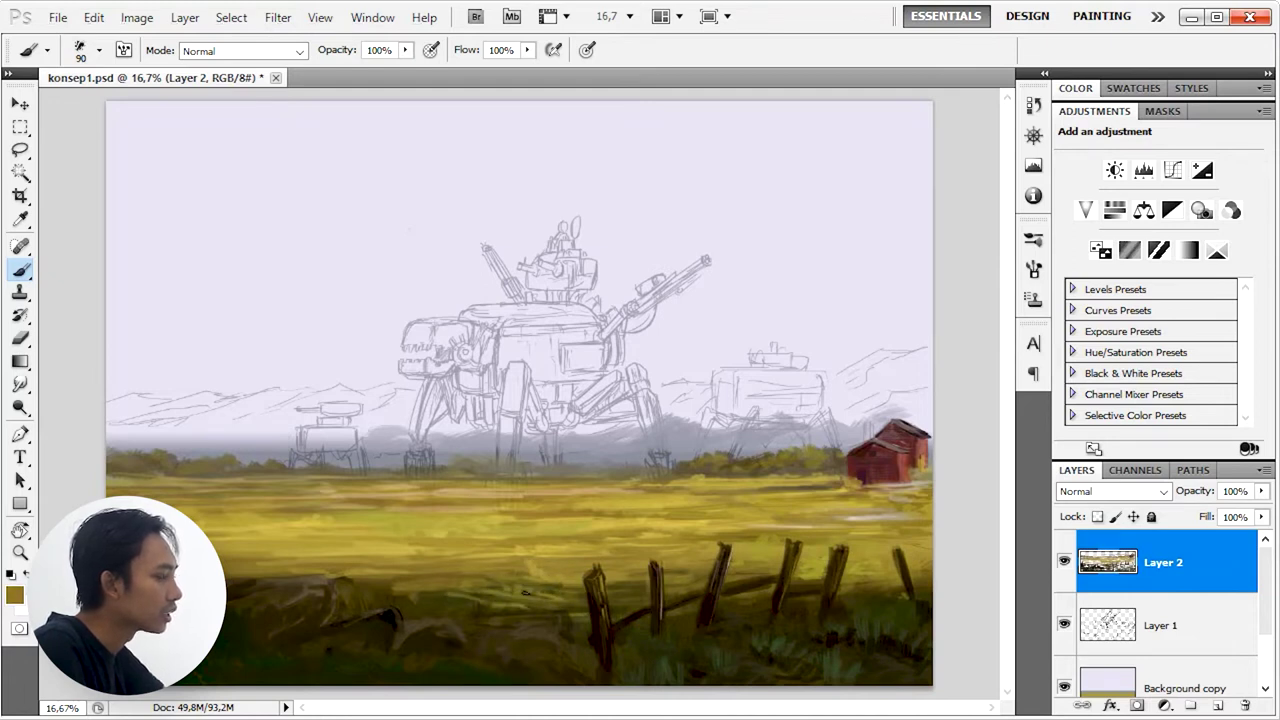
pyautogui.keyDown('alt'); pyautogui.click(550, 552); pyautogui.keyUp('alt')
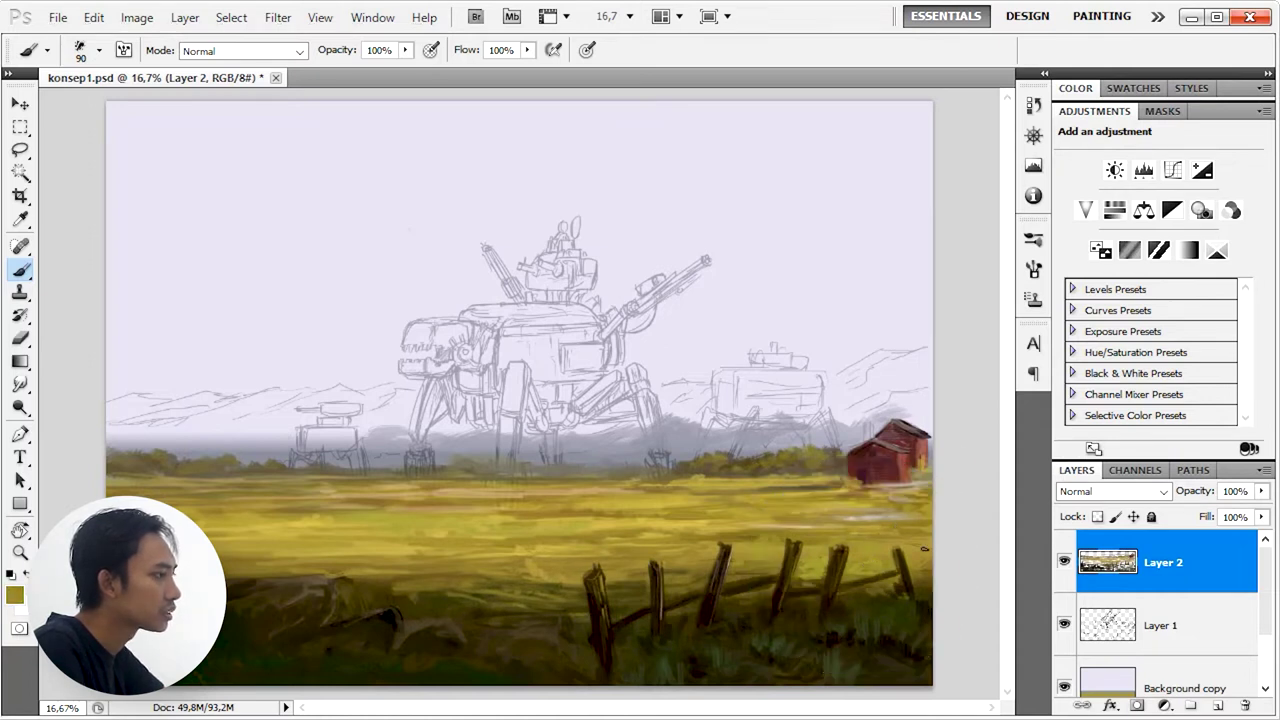
pyautogui.keyDown('alt'); pyautogui.click(456, 613); pyautogui.keyUp('alt')
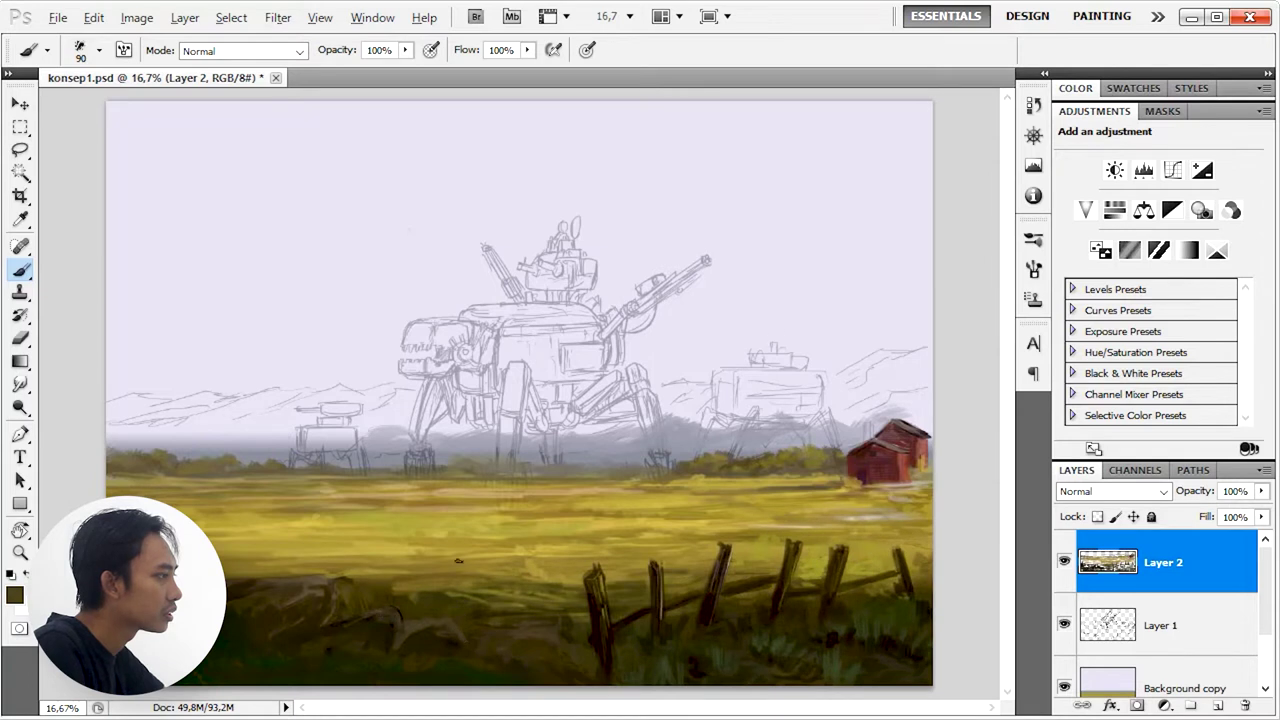
pyautogui.keyDown('alt'); pyautogui.click(381, 622); pyautogui.keyUp('alt')
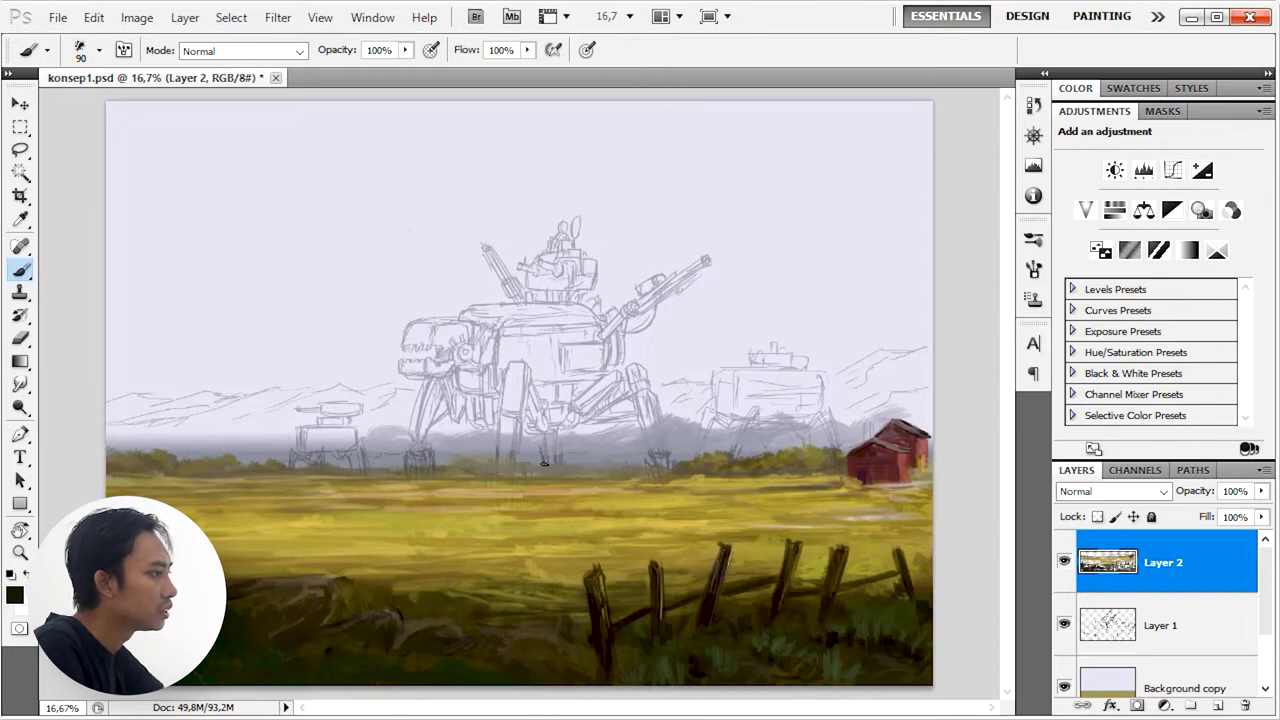
pyautogui.rightClick(562, 525)
# Step: Choose the 300 px textured brush and sample a pale grey-lavender from the haze
pyautogui.click(1048, 438)
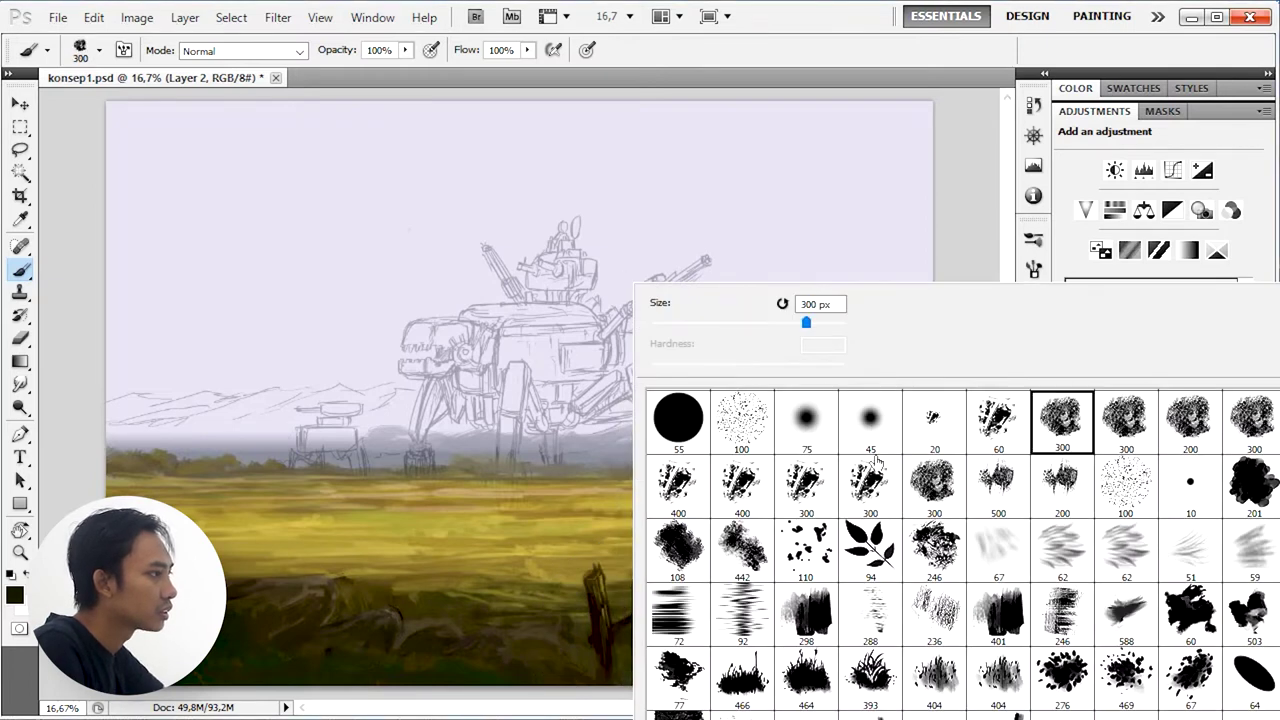
pyautogui.press('Return')
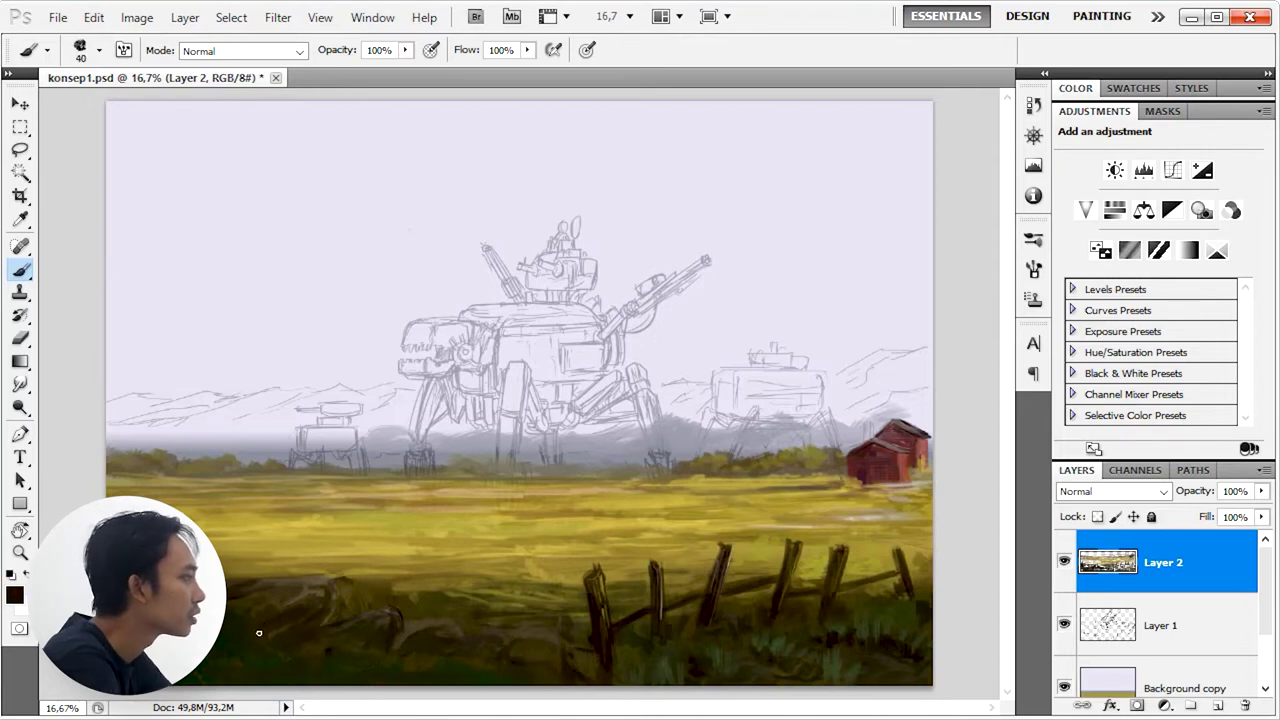
pyautogui.keyDown('alt'); pyautogui.click(577, 503); pyautogui.keyUp('alt')
pyautogui.keyDown('alt'); pyautogui.click(660, 420); pyautogui.keyUp('alt')
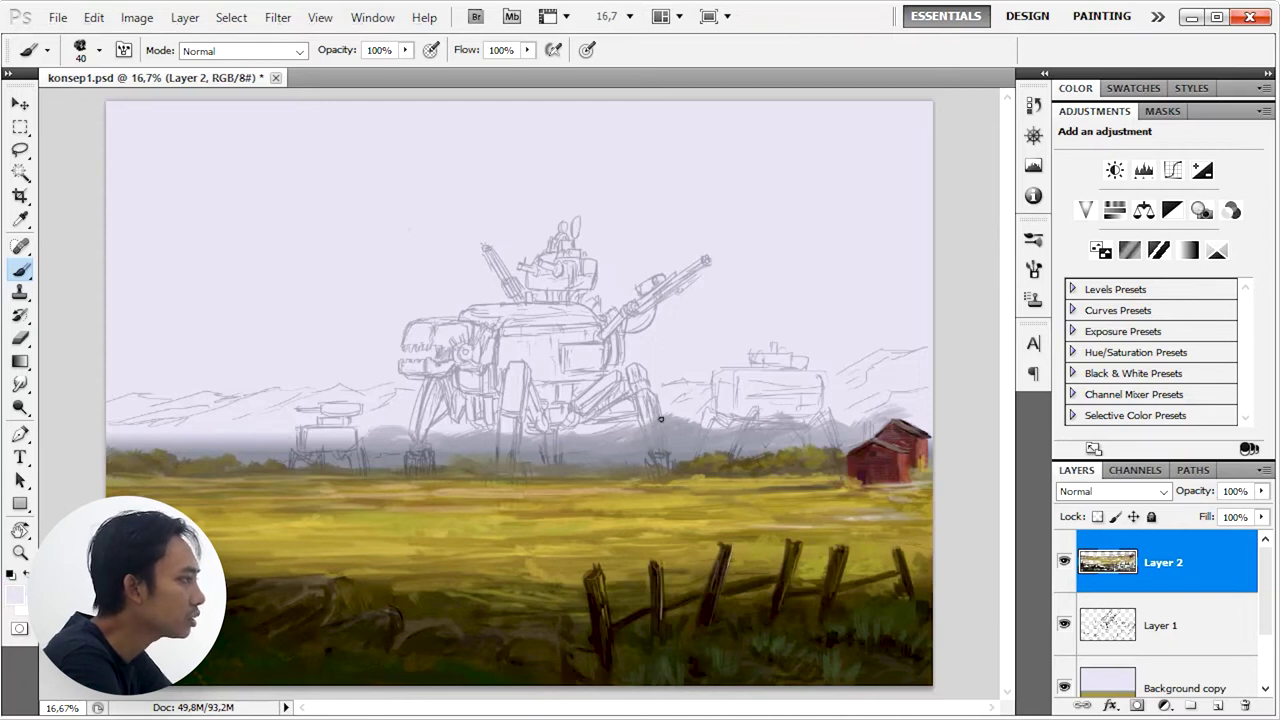
pyautogui.press(']')
# Step: Paint grey hills and haze across the whole horizon, from the barn to the left walker
pyautogui.moveTo(850, 415); pyautogui.dragTo(920, 410)
pyautogui.moveTo(295, 428); pyautogui.dragTo(232, 444)
pyautogui.moveTo(370, 425); pyautogui.dragTo(295, 437)
pyautogui.moveTo(182, 430)
pyautogui.mouseDown()
pyautogui.moveTo(148, 425)
pyautogui.moveTo(123, 400)
pyautogui.moveTo(220, 423)
pyautogui.moveTo(209, 423)
pyautogui.moveTo(400, 406)
pyautogui.moveTo(140, 409)
pyautogui.moveTo(723, 397)
pyautogui.moveTo(882, 361)
pyautogui.moveTo(920, 397)
pyautogui.mouseUp()
pyautogui.press(']')
pyautogui.press(']')
pyautogui.press(']')
pyautogui.moveTo(620, 415); pyautogui.dragTo(366, 397)
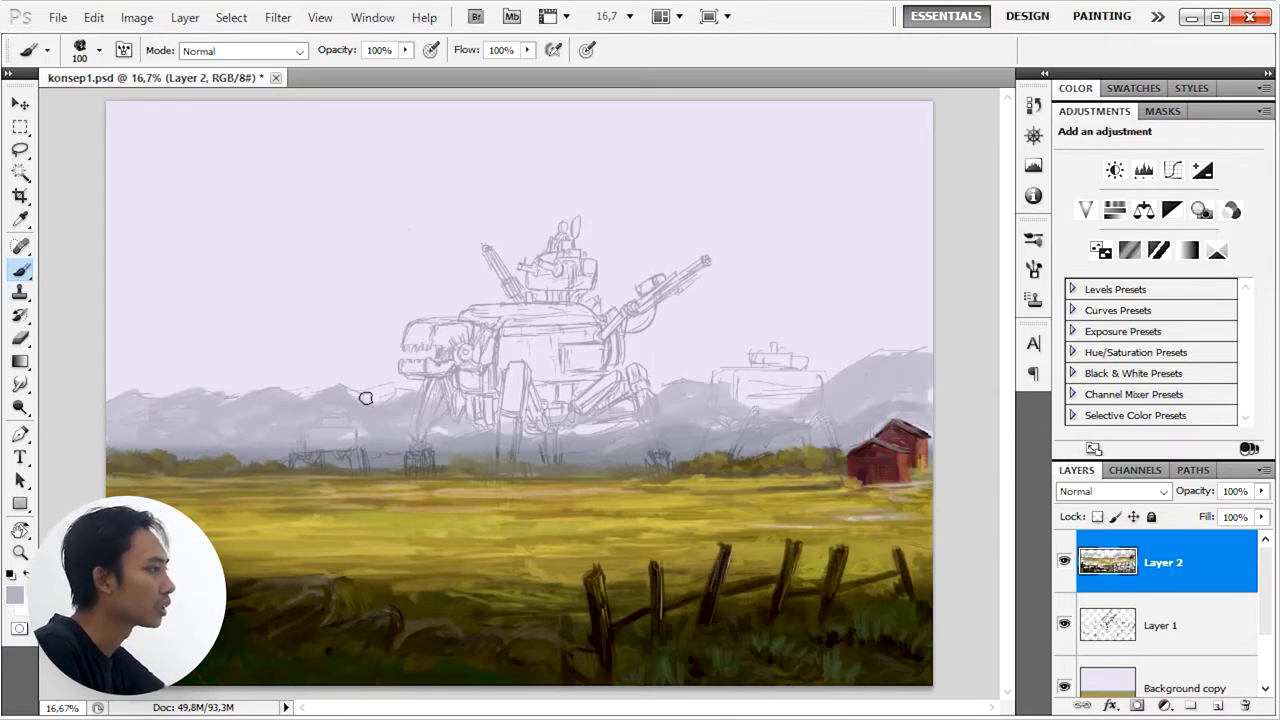
# Step: Add bluish-grey strokes to the distant right mountains
pyautogui.keyDown('alt'); pyautogui.click(718, 455); pyautogui.keyUp('alt')
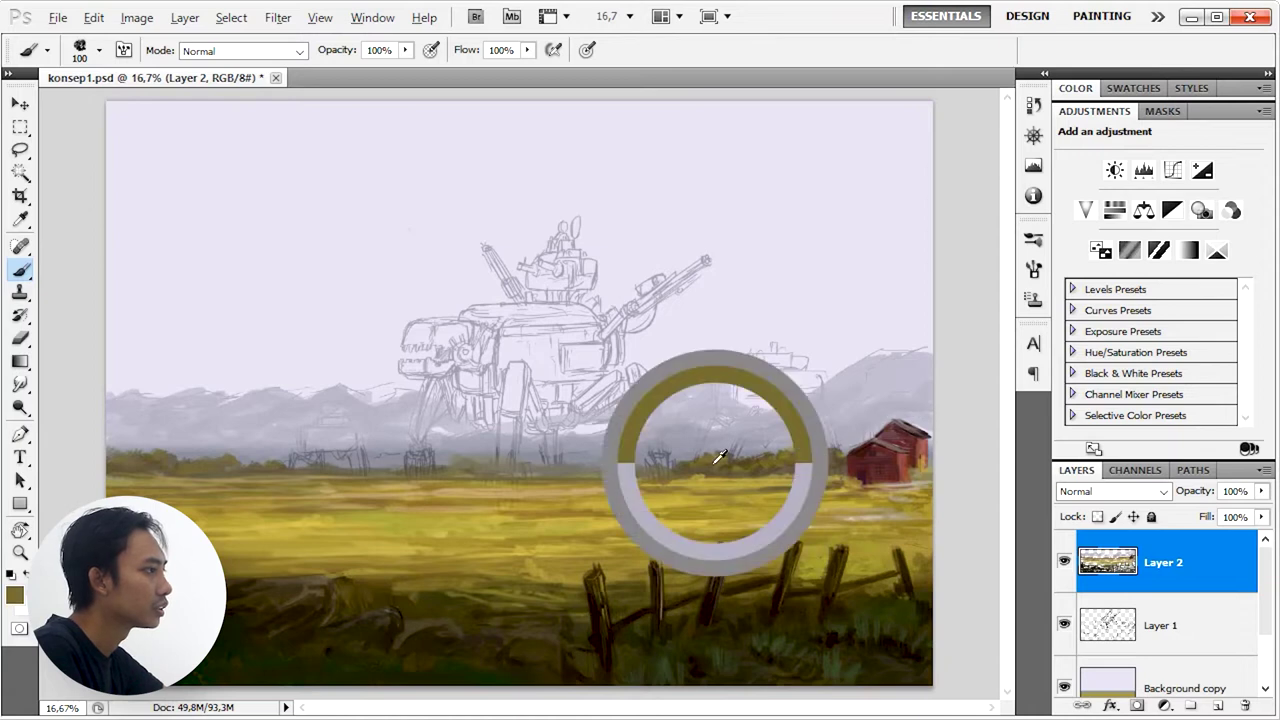
pyautogui.keyDown('alt'); pyautogui.click(574, 465); pyautogui.keyUp('alt')
pyautogui.press(']')
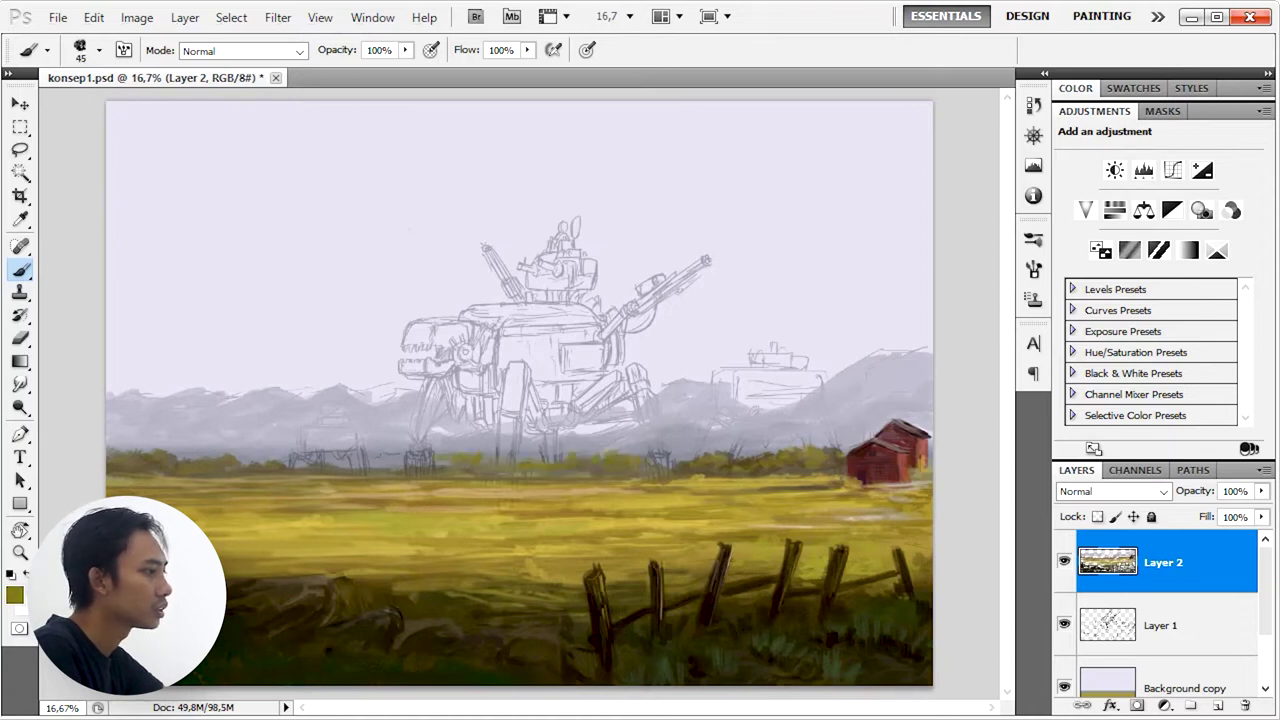
pyautogui.moveTo(712, 388); pyautogui.dragTo(656, 402)
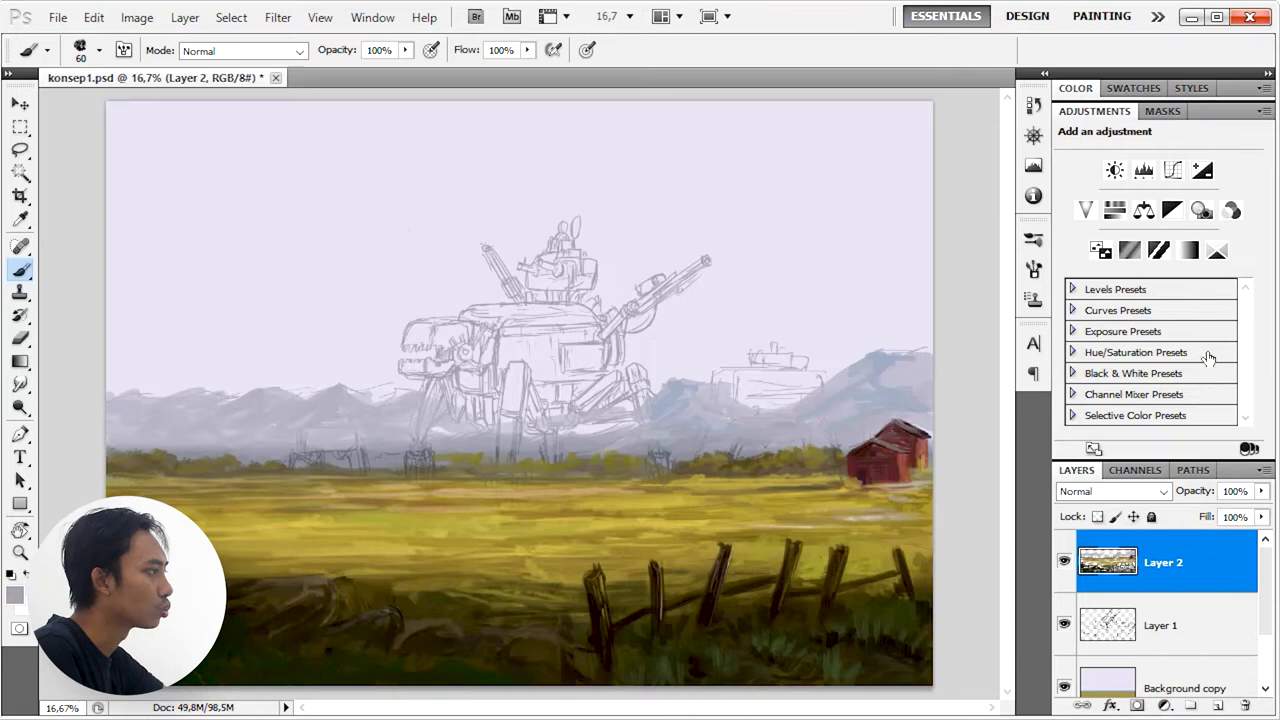
# Step: Darken the left mountains, then lasso the walker sketches on Layer 1
pyautogui.moveTo(295, 396); pyautogui.dragTo(167, 443)
pyautogui.moveTo(240, 404); pyautogui.dragTo(184, 420)
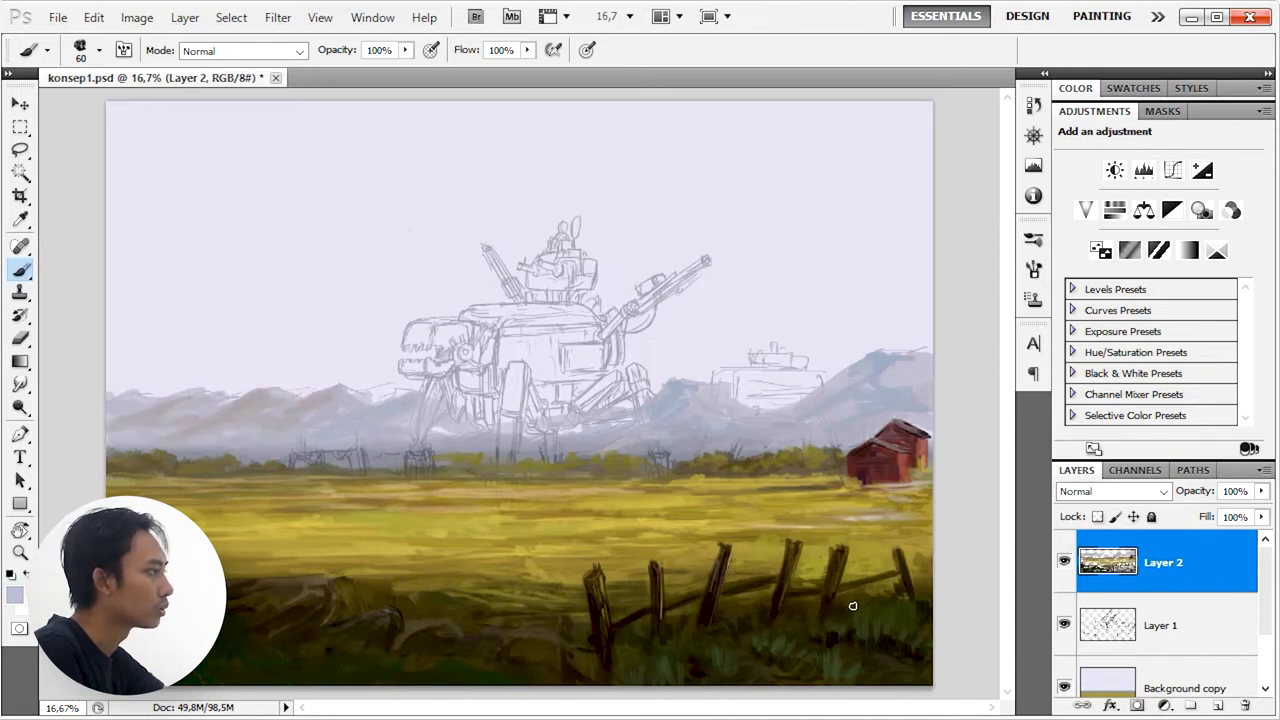
pyautogui.hotkey('alt', '[')
pyautogui.press('l')
pyautogui.moveTo(692, 346)
pyautogui.mouseDown()
pyautogui.moveTo(690, 505)
pyautogui.moveTo(610, 190)
pyautogui.moveTo(260, 480)
pyautogui.mouseUp()
# Step: Copy the sketch to a new layer at 100% opacity and return to the painting layer's Brush
pyautogui.hotkey('ctrl', 'j')
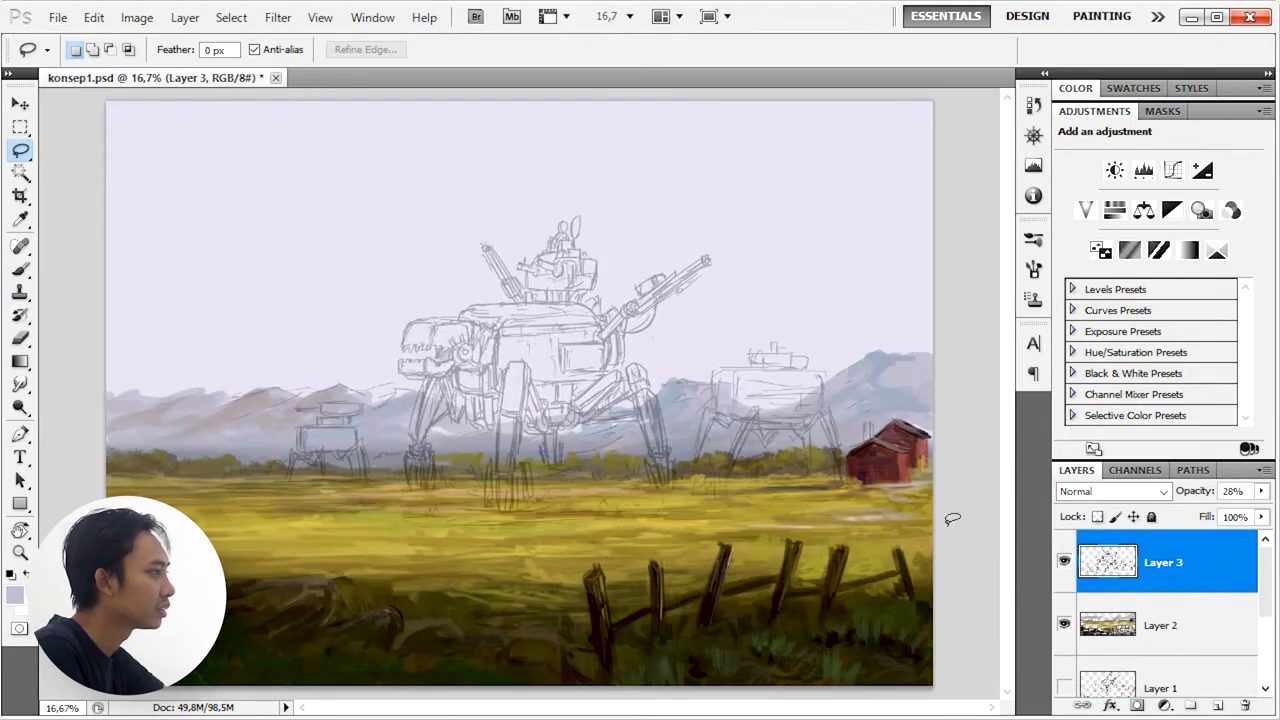
pyautogui.press('0')
pyautogui.hotkey('alt', '[')
pyautogui.press('b')
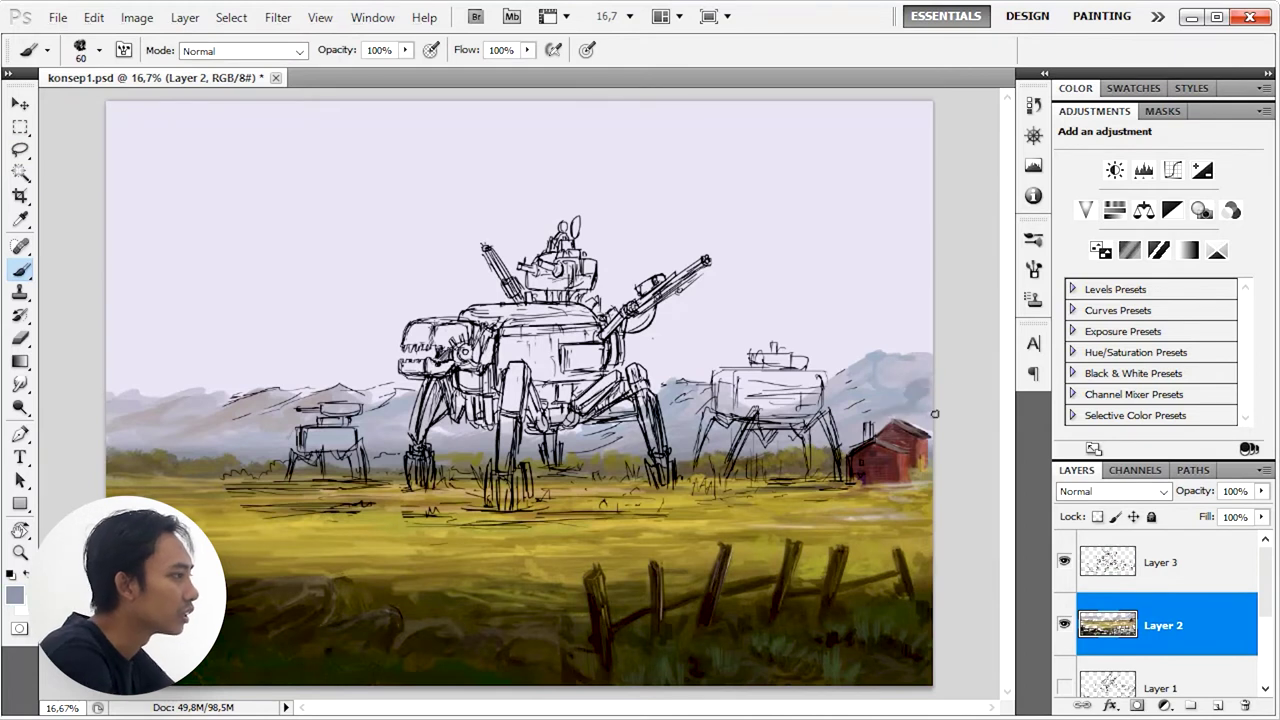
# Step: Sample a mountain colour and reselect the 300 px brush
pyautogui.keyDown('alt'); pyautogui.click(172, 412); pyautogui.keyUp('alt')
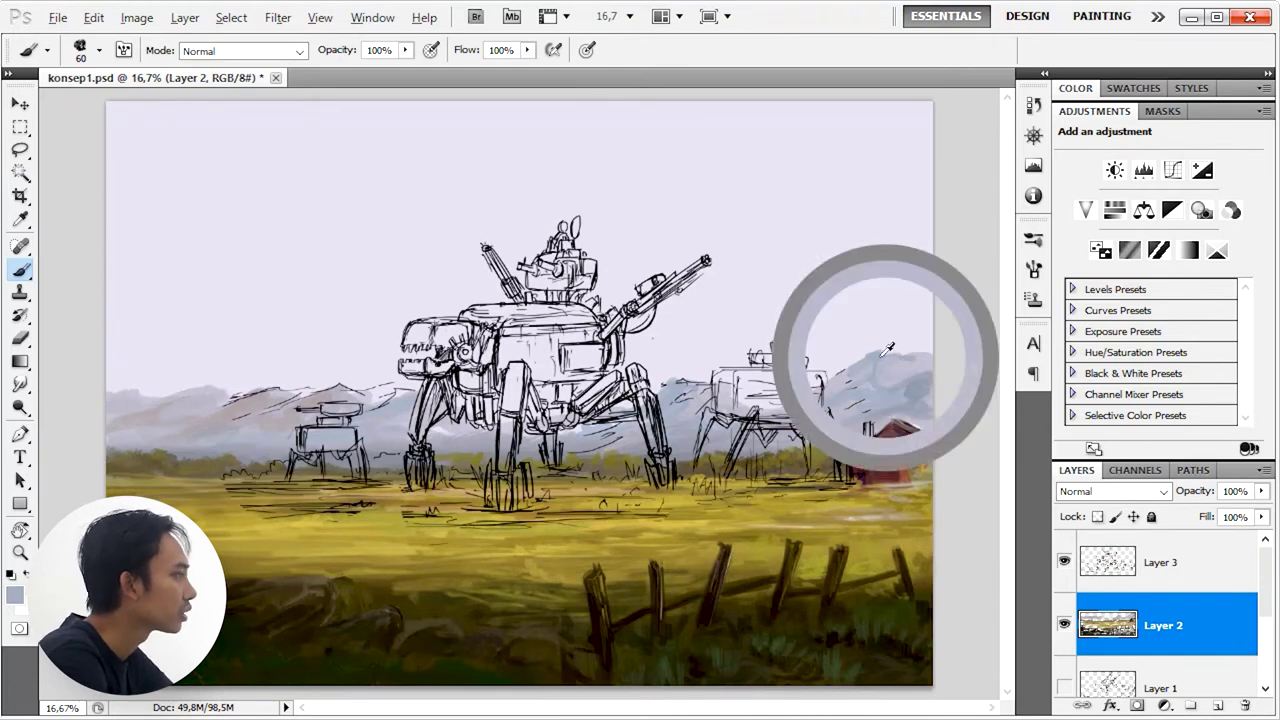
pyautogui.rightClick(634, 391)
pyautogui.doubleClick(927, 597)
pyautogui.rightClick(736, 250)
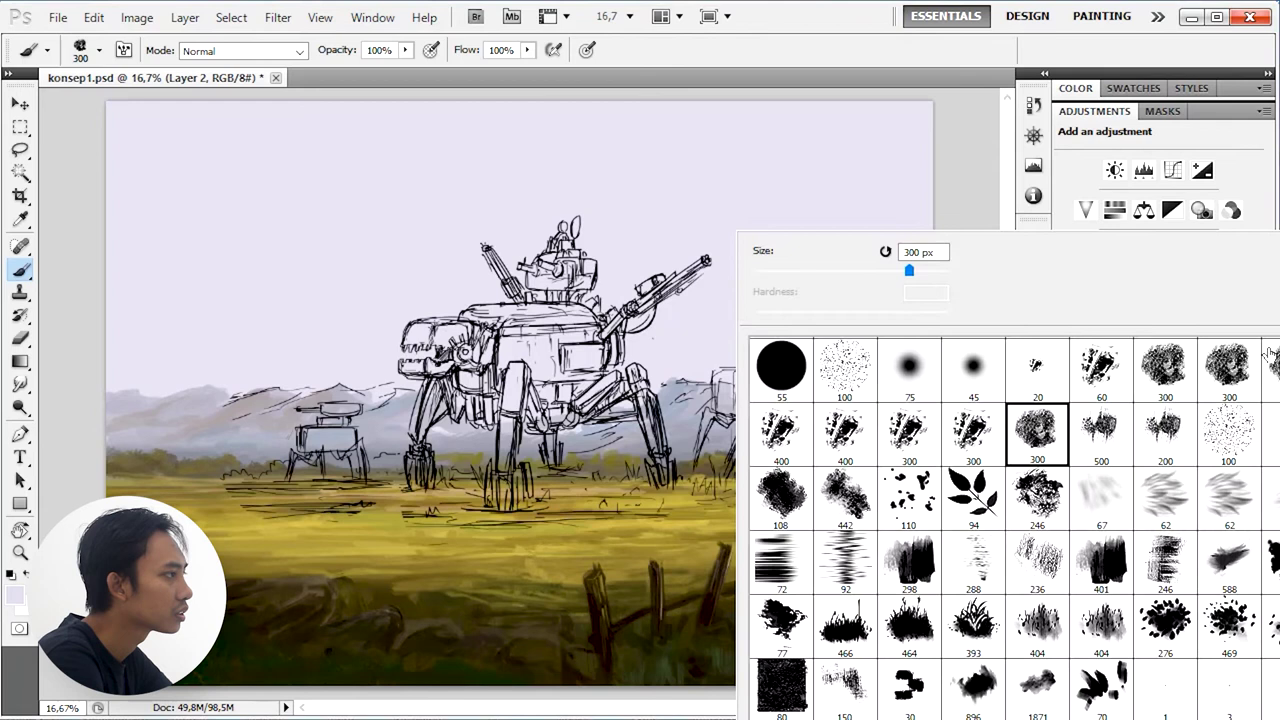
# Step: Paint soft white clouds across the upper sky with a 400 brush
pyautogui.click(880, 300)
pyautogui.rightClick(802, 296)
pyautogui.click(856, 235)
pyautogui.moveTo(893, 224)
pyautogui.mouseDown()
pyautogui.moveTo(820, 290)
pyautogui.moveTo(794, 106)
pyautogui.moveTo(851, 163)
pyautogui.moveTo(866, 127)
pyautogui.mouseUp()
pyautogui.press(']')
pyautogui.moveTo(640, 109)
pyautogui.mouseDown()
pyautogui.moveTo(286, 120)
pyautogui.moveTo(309, 189)
pyautogui.moveTo(280, 152)
pyautogui.mouseUp()
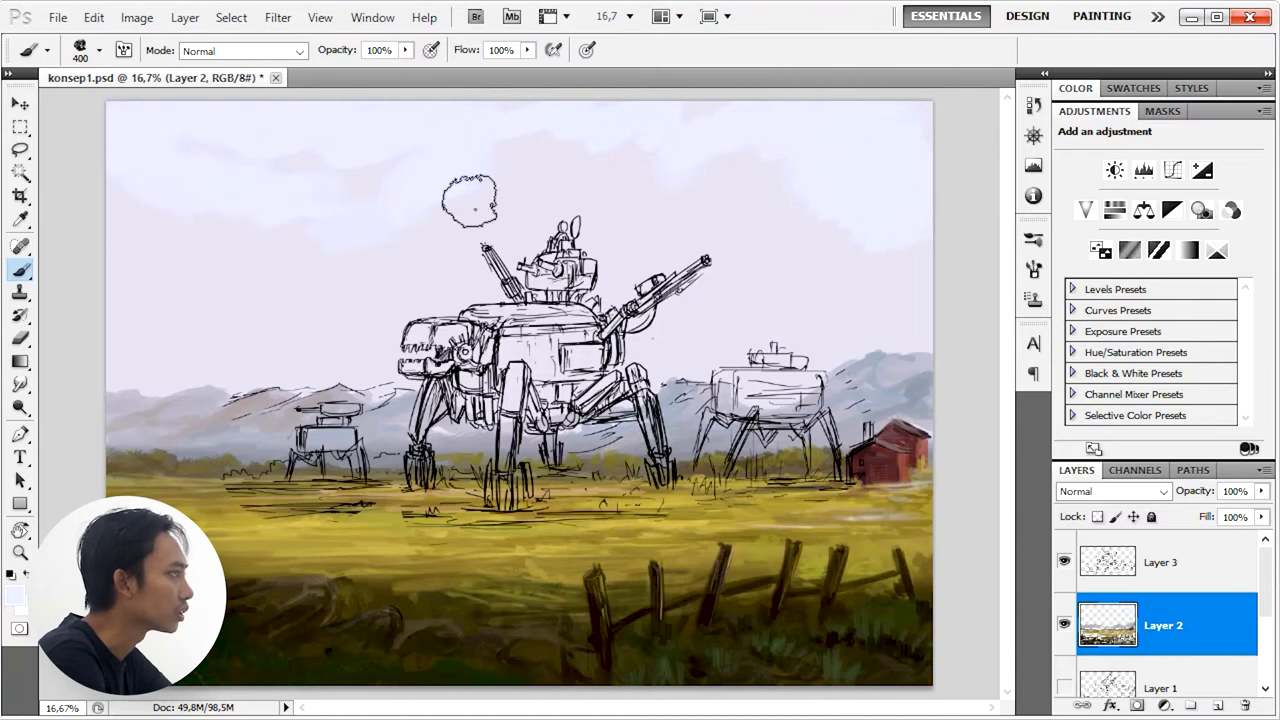
pyautogui.moveTo(214, 214)
pyautogui.mouseDown()
pyautogui.moveTo(643, 186)
pyautogui.moveTo(776, 199)
pyautogui.mouseUp()
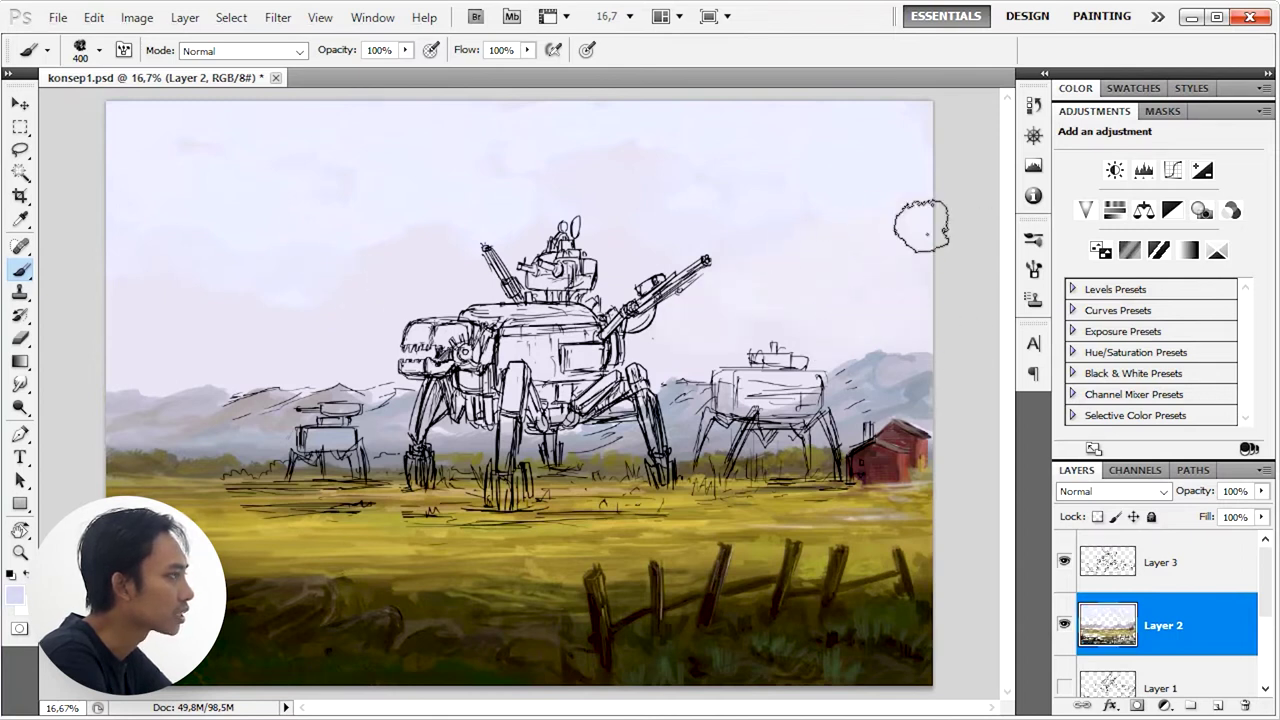
# Step: Add near-white cloud shapes upper right and shade the right-side clouds light grey-lavender
pyautogui.press('[')
pyautogui.press('[')
pyautogui.press('[')
pyautogui.press('[')
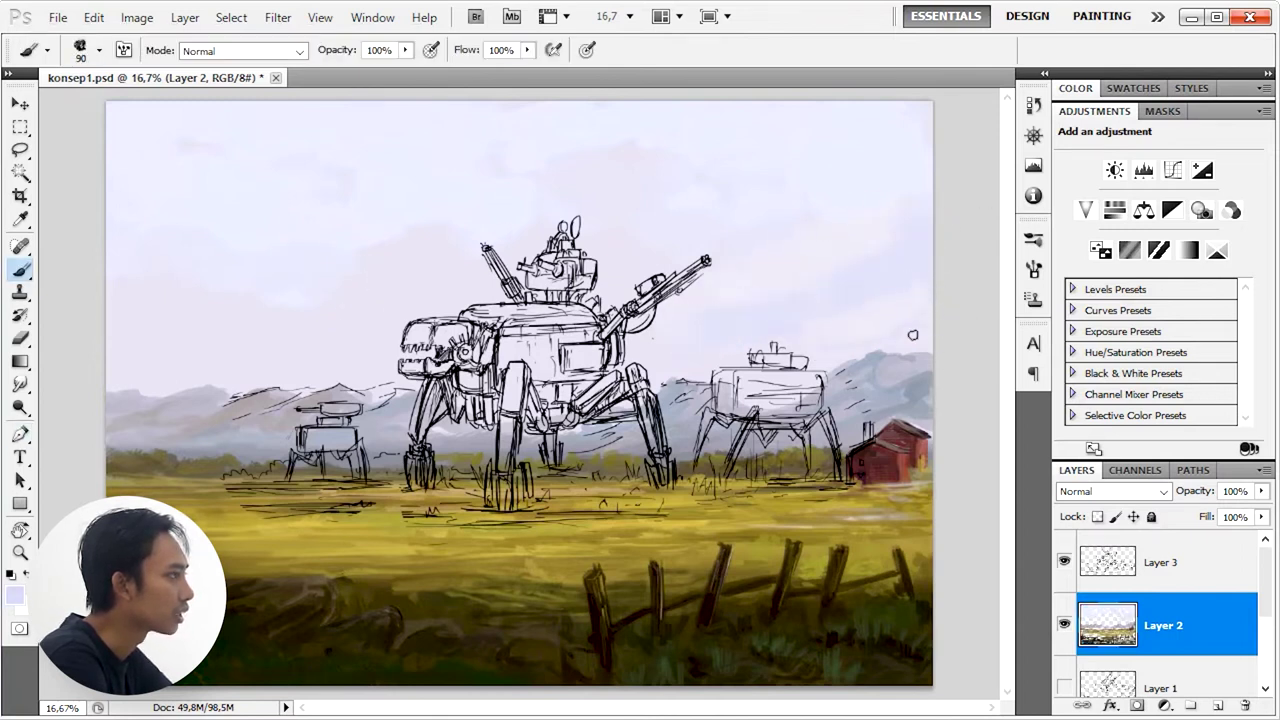
pyautogui.press('[')
pyautogui.keyDown('alt'); pyautogui.click(832, 198); pyautogui.keyUp('alt')
pyautogui.moveTo(877, 157); pyautogui.dragTo(915, 135)
pyautogui.press(']')
pyautogui.press(']')
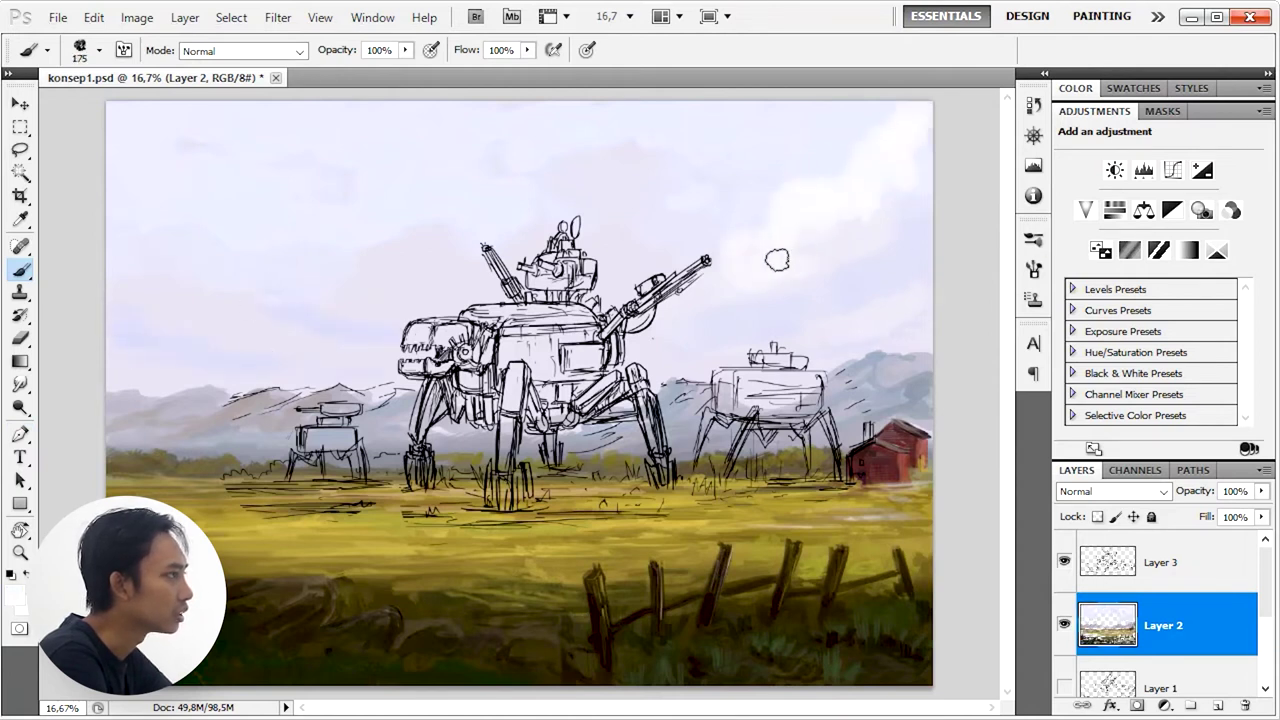
pyautogui.keyDown('alt'); pyautogui.click(686, 343); pyautogui.keyUp('alt')
pyautogui.moveTo(686, 343); pyautogui.dragTo(850, 300)
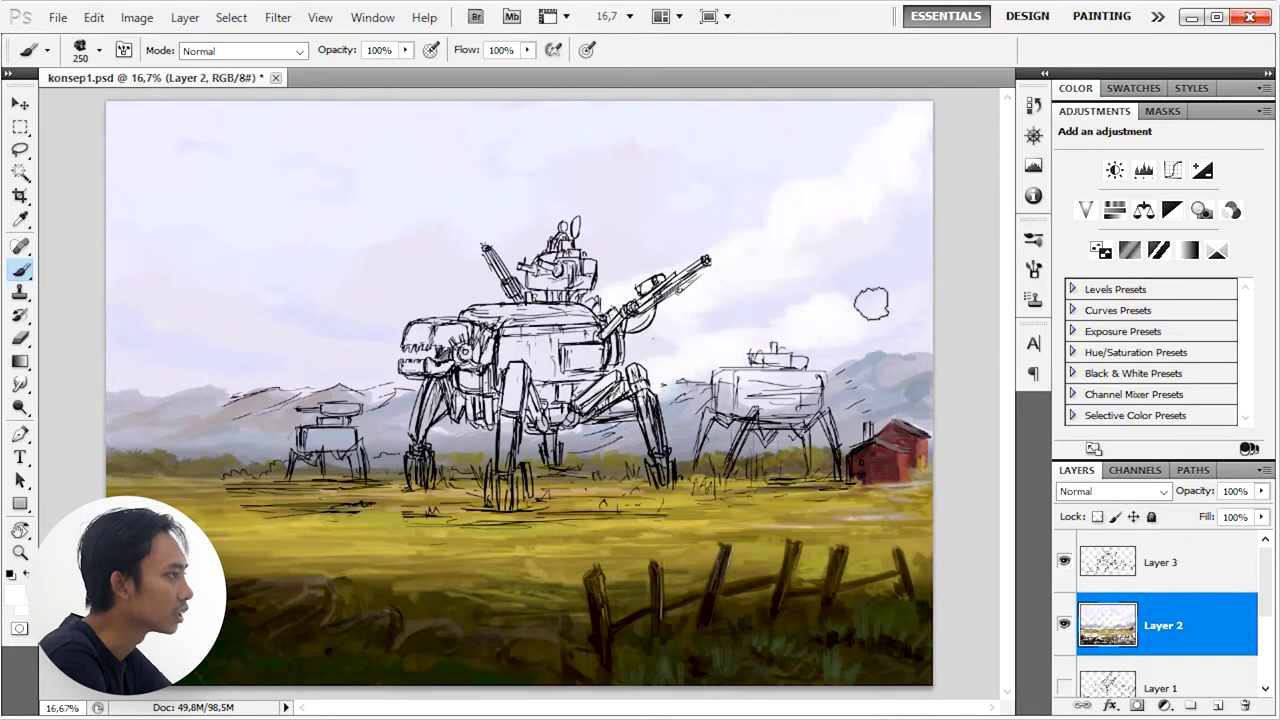
pyautogui.press(']')
pyautogui.press(']')
pyautogui.keyDown('alt'); pyautogui.click(920, 305); pyautogui.keyUp('alt')
pyautogui.moveTo(920, 185)
pyautogui.mouseDown()
pyautogui.moveTo(834, 229)
pyautogui.moveTo(591, 177)
pyautogui.moveTo(664, 230)
pyautogui.moveTo(432, 231)
pyautogui.mouseUp()
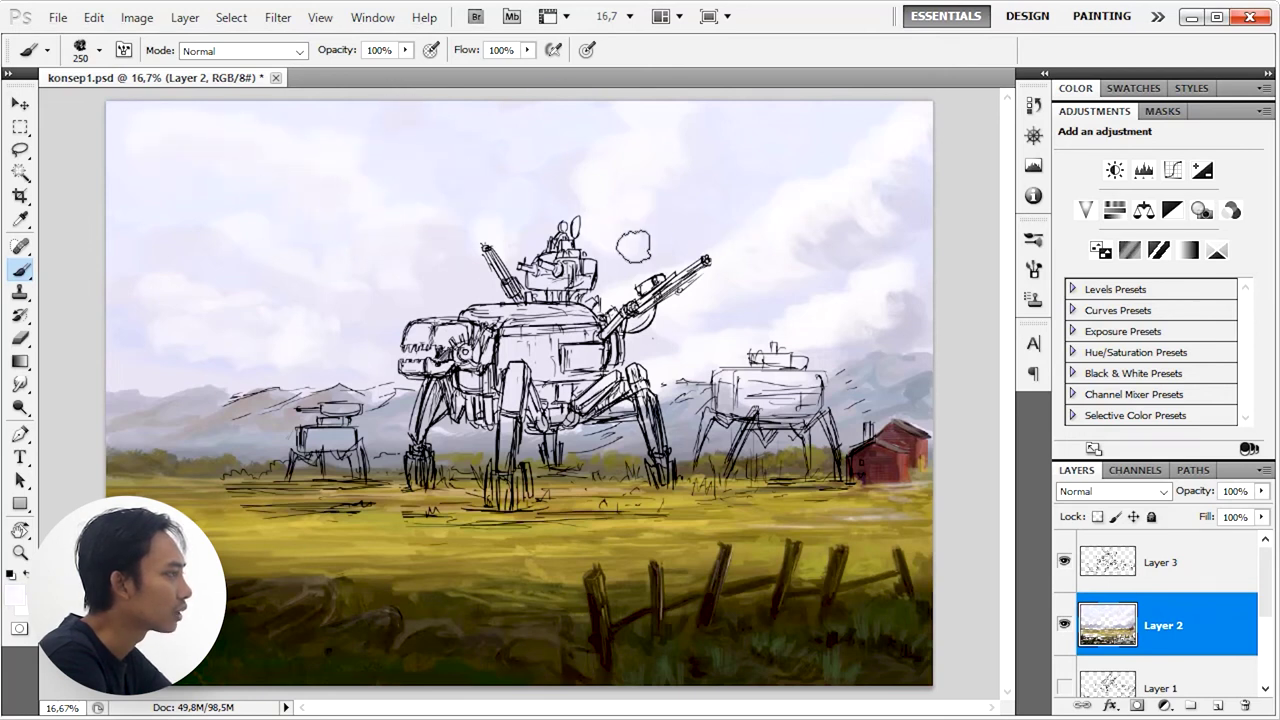
# Step: Sample mountain, grass, brown and sky colours, then reset to white as paint colour
pyautogui.keyDown('alt'); pyautogui.click(886, 390); pyautogui.keyUp('alt')
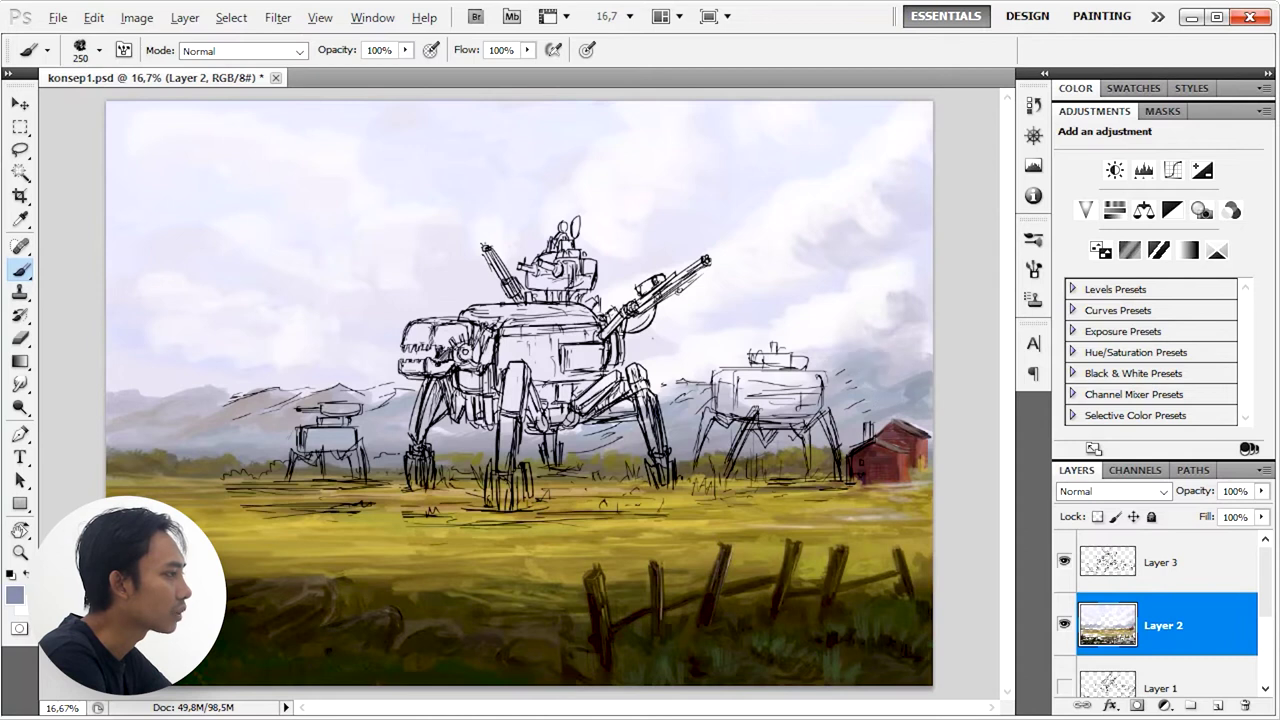
pyautogui.moveTo(176, 395); pyautogui.dragTo(200, 434)
pyautogui.press('[')
pyautogui.press('[')
pyautogui.press('[')
pyautogui.press('[')
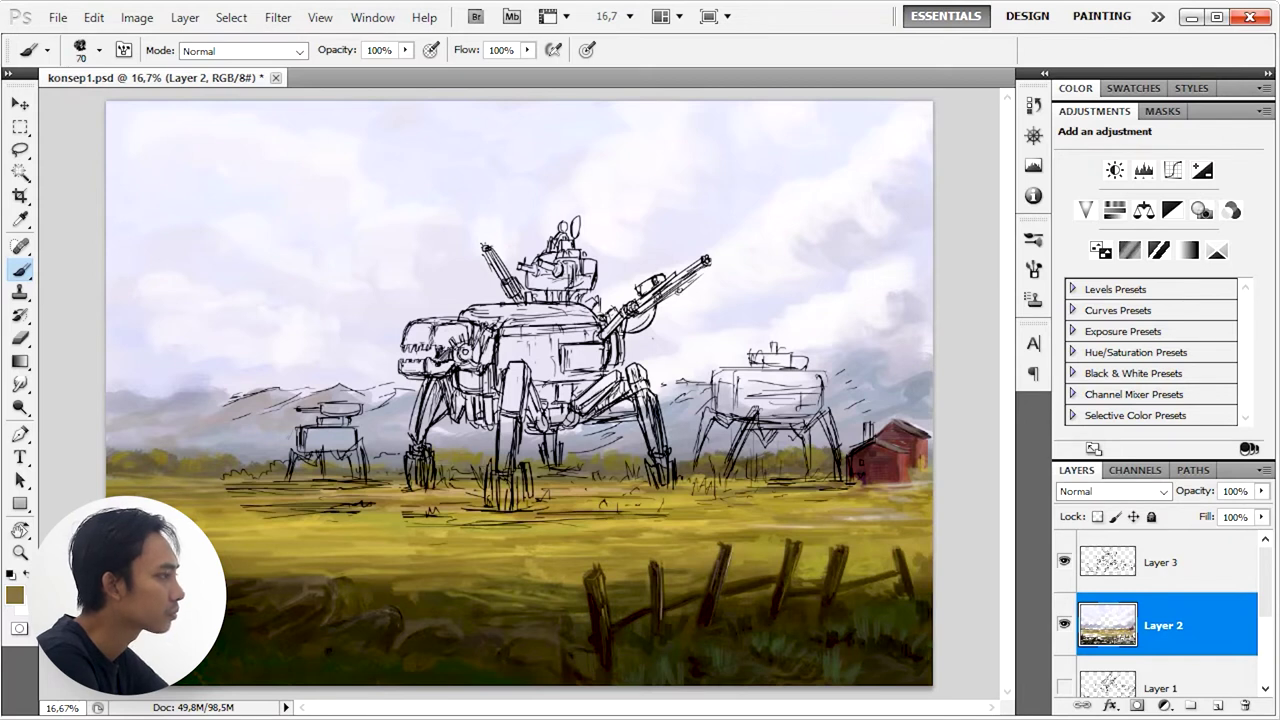
pyautogui.keyDown('alt'); pyautogui.click(622, 454); pyautogui.keyUp('alt')
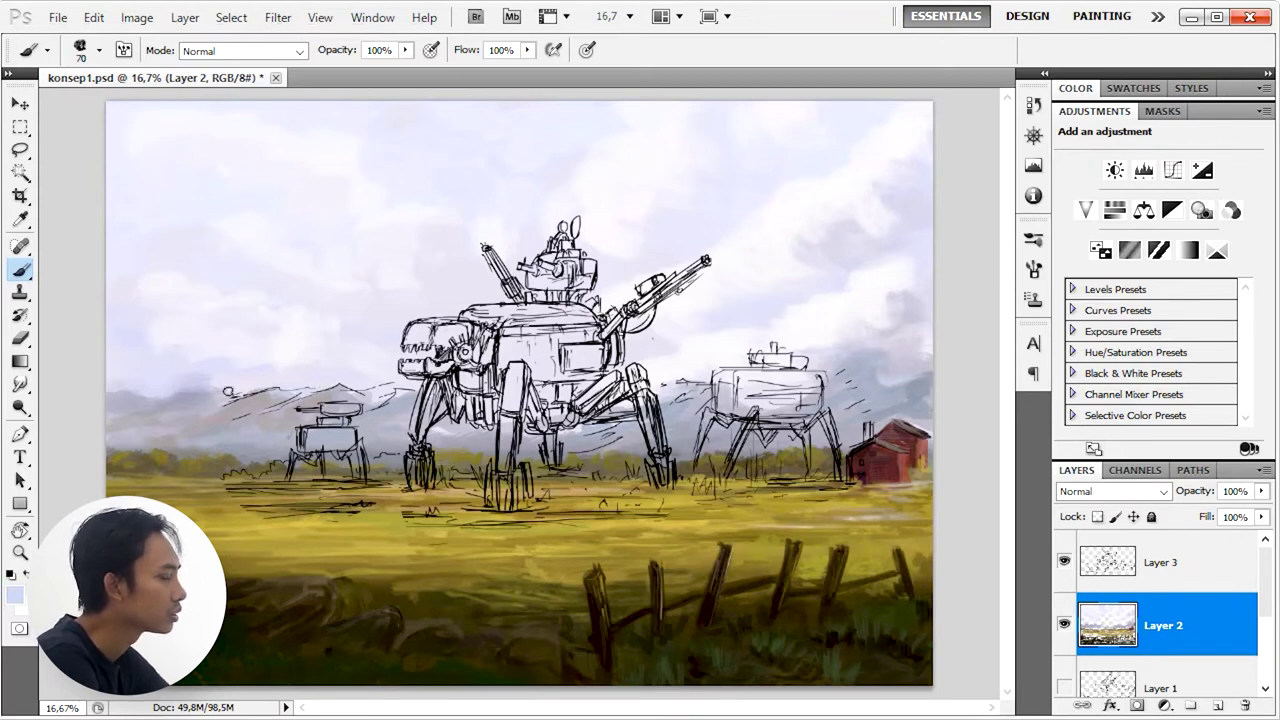
pyautogui.keyDown('alt'); pyautogui.click(266, 226); pyautogui.keyUp('alt')
pyautogui.press('d')
pyautogui.press('x')
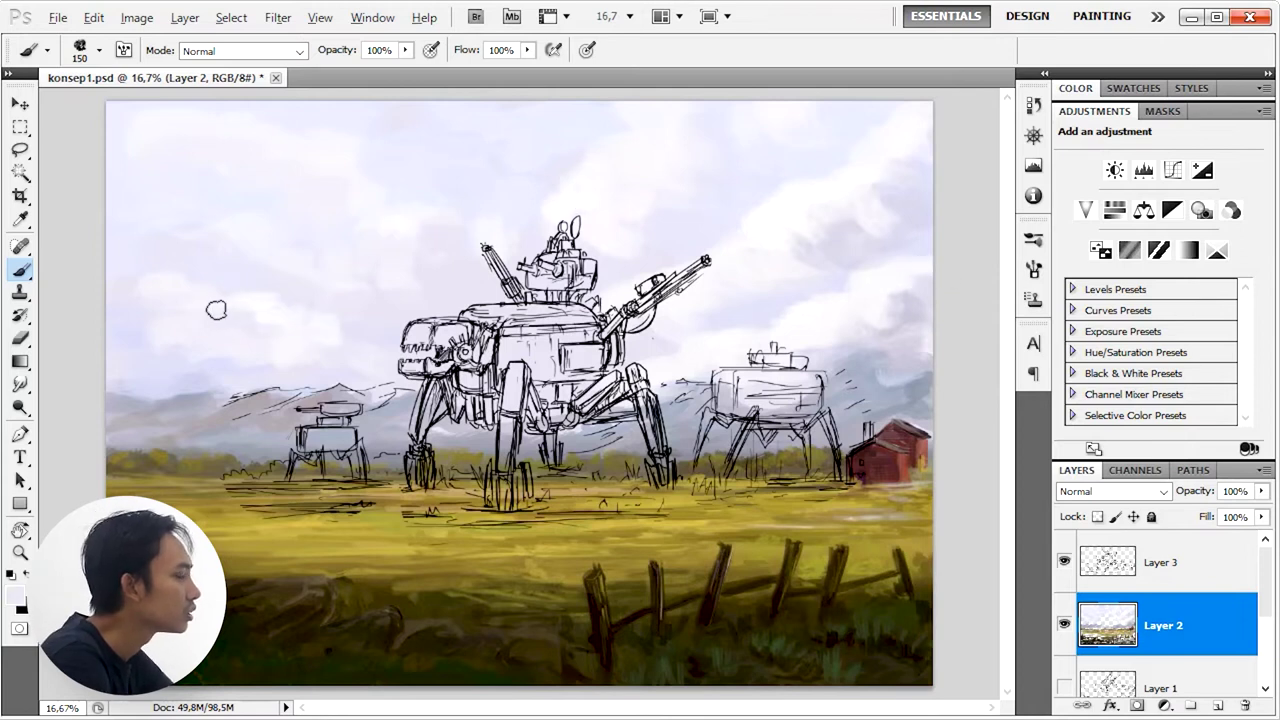
# Step: Set the brush to 300 and add a new empty layer above Layer 2
pyautogui.rightClick(490, 280)
pyautogui.moveTo(628, 317); pyautogui.dragTo(734, 309)
pyautogui.press('Return')
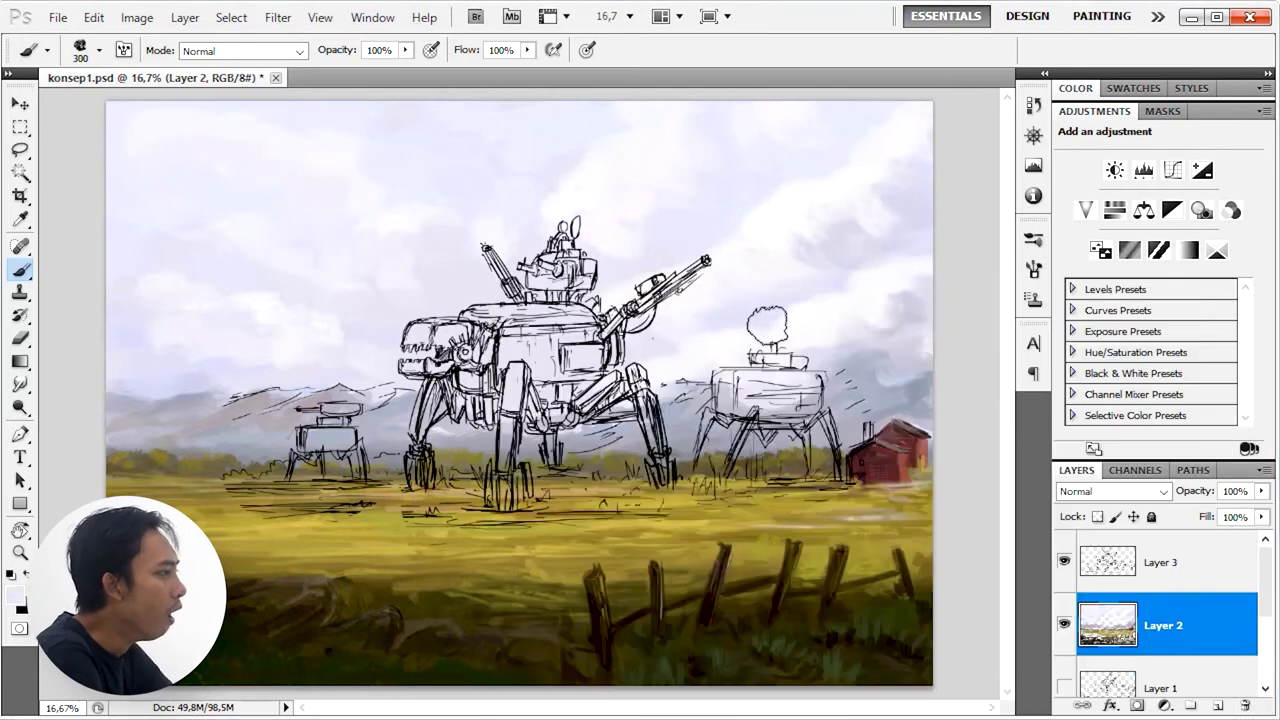
pyautogui.click(1190, 706)
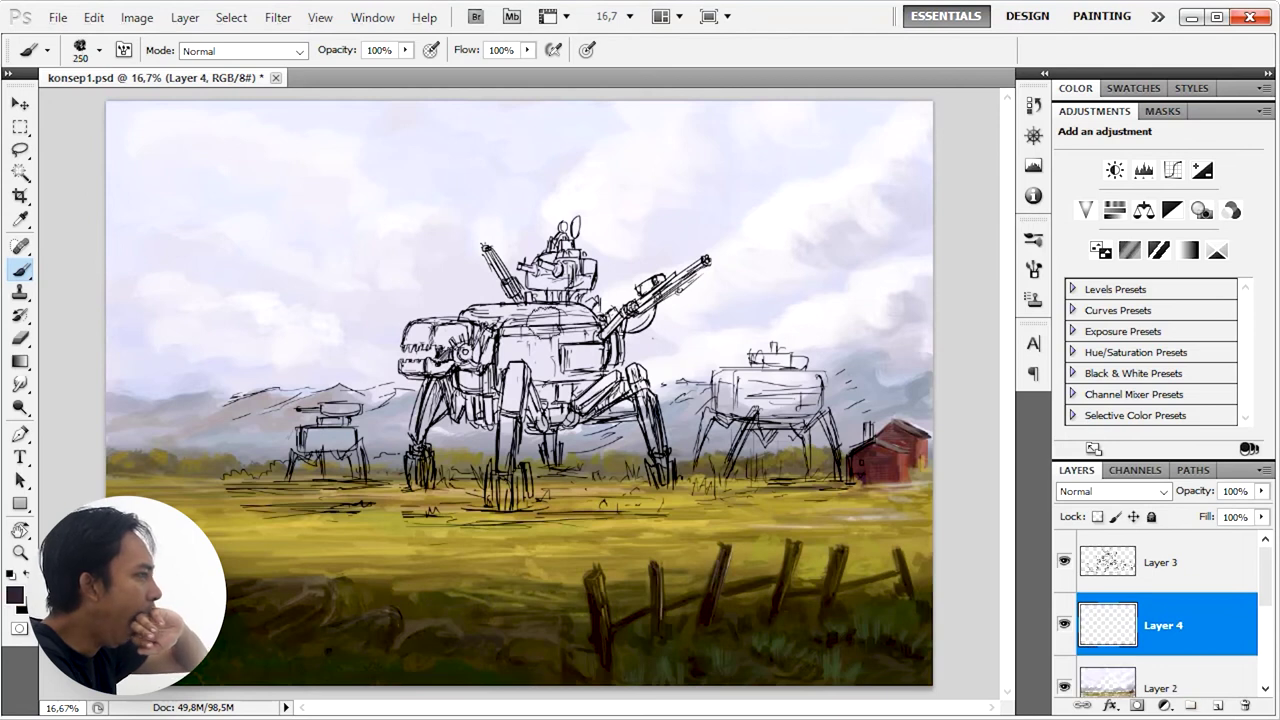
# Step: Block dark paint over the central mech's body and left legs on Layer 4
pyautogui.press(']')
pyautogui.moveTo(515, 335); pyautogui.dragTo(565, 410)
pyautogui.moveTo(560, 335)
pyautogui.mouseDown()
pyautogui.moveTo(600, 410)
pyautogui.moveTo(500, 330)
pyautogui.moveTo(550, 385)
pyautogui.moveTo(555, 415)
pyautogui.moveTo(630, 420)
pyautogui.mouseUp()
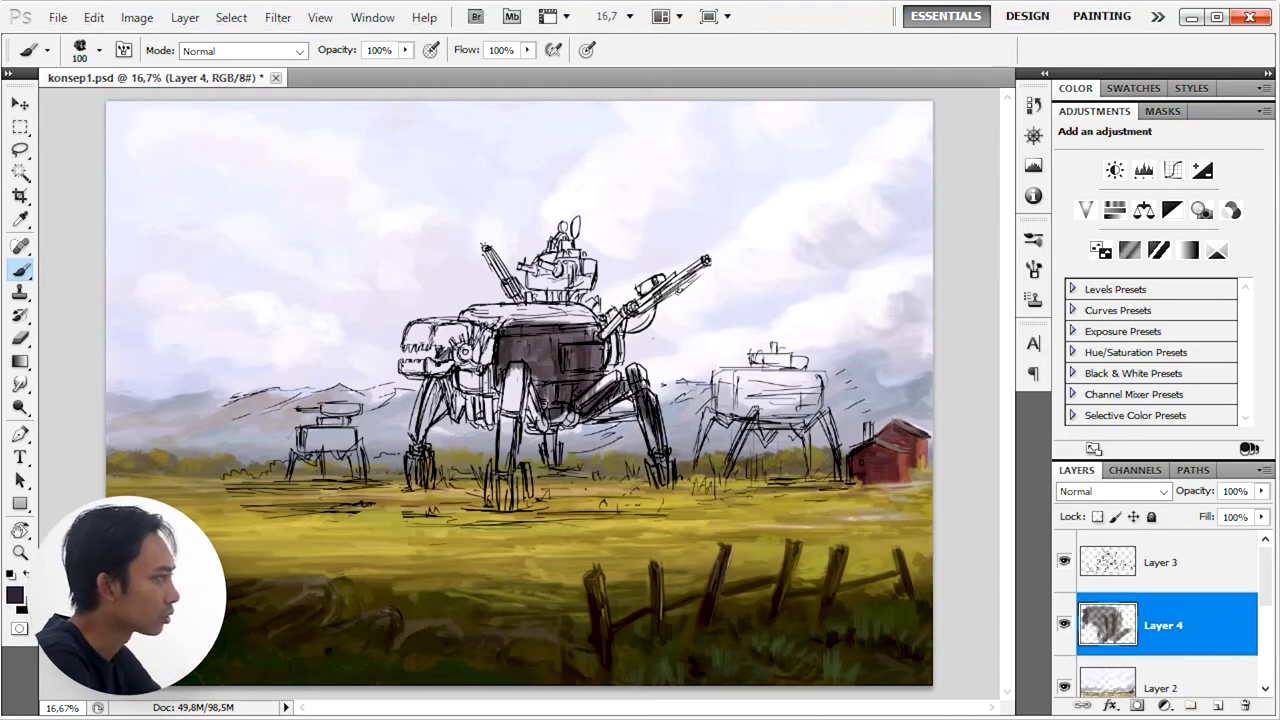
pyautogui.moveTo(520, 365); pyautogui.dragTo(515, 465)
pyautogui.moveTo(505, 395); pyautogui.dragTo(505, 500)
pyautogui.moveTo(495, 385); pyautogui.dragTo(455, 420)
pyautogui.moveTo(430, 372); pyautogui.dragTo(420, 486)
pyautogui.moveTo(490, 336); pyautogui.dragTo(465, 405)
pyautogui.moveTo(485, 334); pyautogui.dragTo(492, 395)
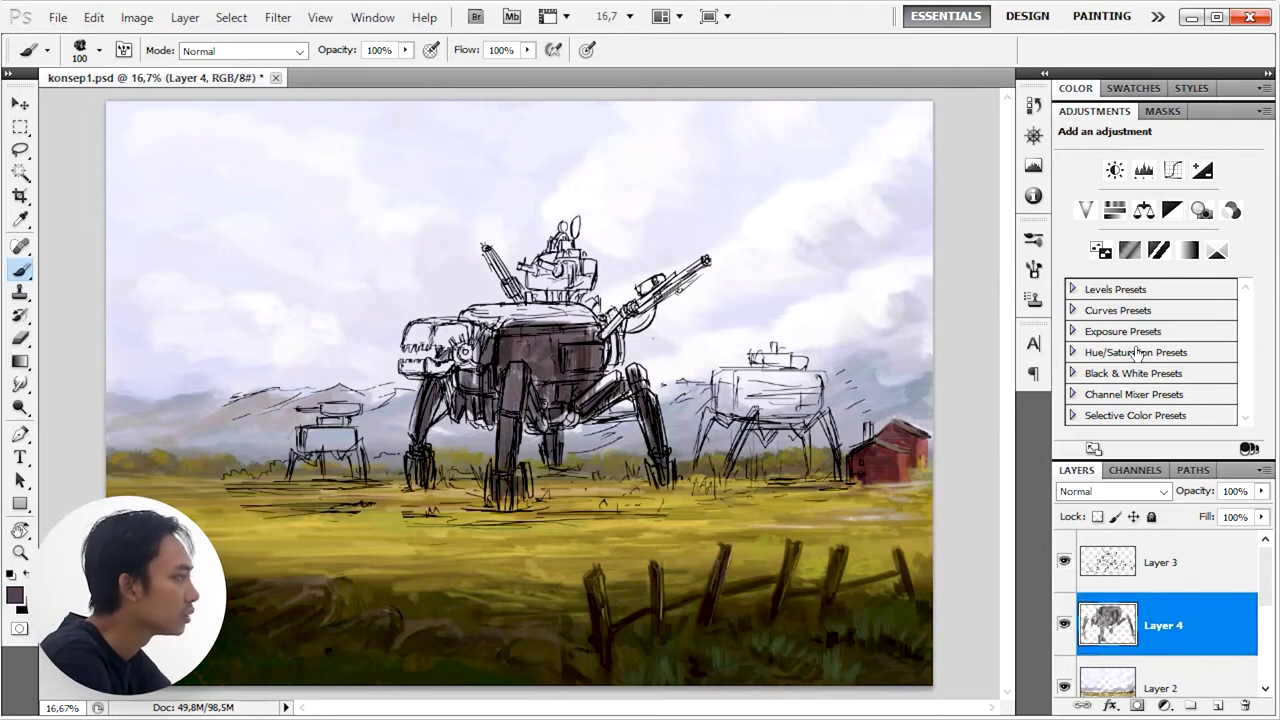
# Step: Darken the mech's mouth, front, top, head, right-side legs and turret
pyautogui.moveTo(405, 366)
pyautogui.mouseDown()
pyautogui.moveTo(460, 368)
pyautogui.moveTo(470, 322)
pyautogui.moveTo(505, 318)
pyautogui.mouseUp()
pyautogui.moveTo(468, 322)
pyautogui.mouseDown()
pyautogui.moveTo(560, 305)
pyautogui.moveTo(590, 318)
pyautogui.mouseUp()
pyautogui.moveTo(480, 332)
pyautogui.mouseDown()
pyautogui.moveTo(595, 330)
pyautogui.moveTo(462, 372)
pyautogui.mouseUp()
pyautogui.moveTo(446, 342); pyautogui.dragTo(446, 408)
pyautogui.moveTo(550, 378); pyautogui.dragTo(610, 430)
pyautogui.moveTo(625, 370); pyautogui.dragTo(622, 390)
pyautogui.moveTo(560, 418); pyautogui.dragTo(578, 432)
pyautogui.moveTo(615, 330)
pyautogui.mouseDown()
pyautogui.moveTo(530, 290)
pyautogui.moveTo(585, 262)
pyautogui.mouseUp()
pyautogui.moveTo(535, 302)
pyautogui.mouseDown()
pyautogui.moveTo(595, 255)
pyautogui.moveTo(572, 245)
pyautogui.mouseUp()
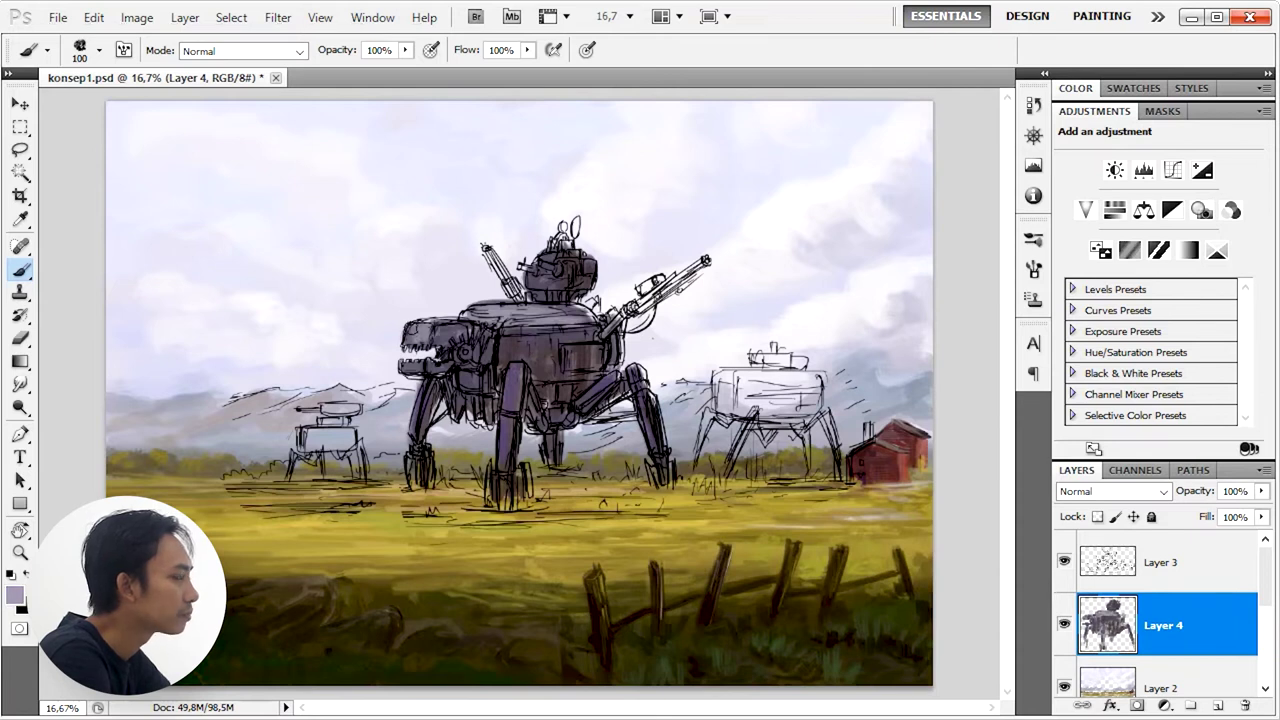
# Step: Lower Layer 3's opacity to fade the sketch, then return to Layer 4
pyautogui.click(1160, 562)
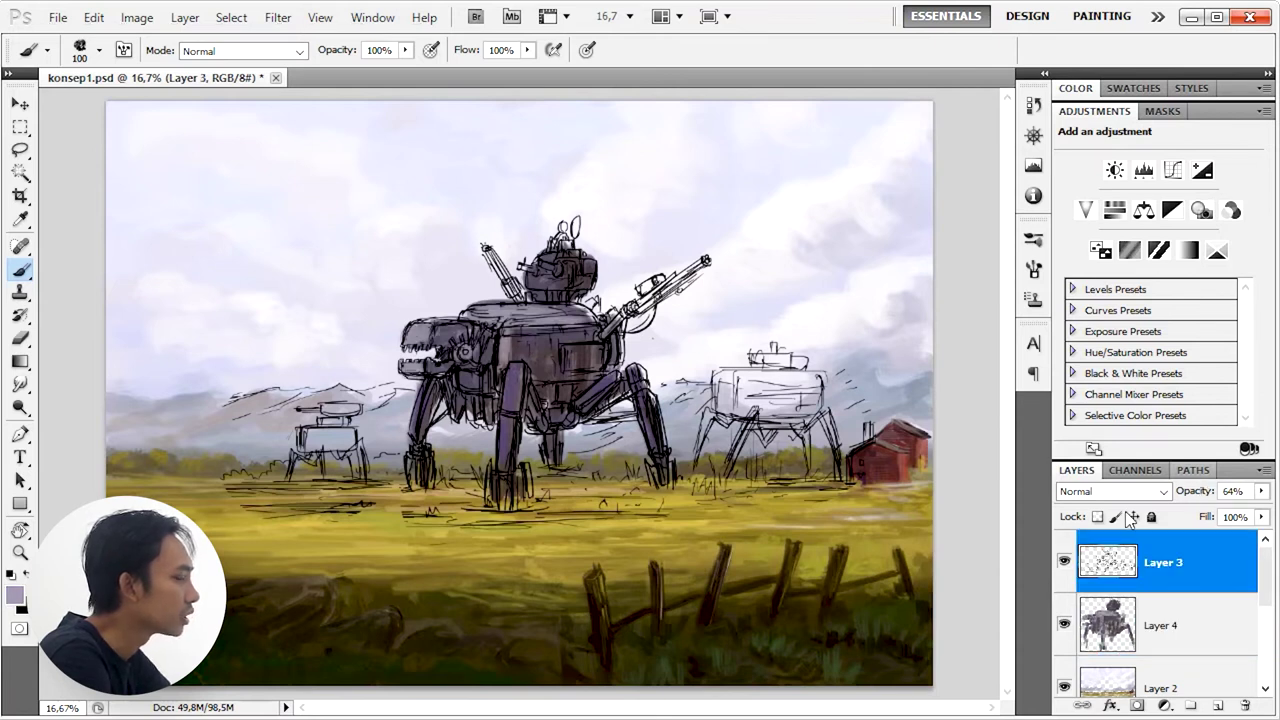
pyautogui.moveTo(1196, 491); pyautogui.dragTo(1160, 613)
pyautogui.click(1160, 613)
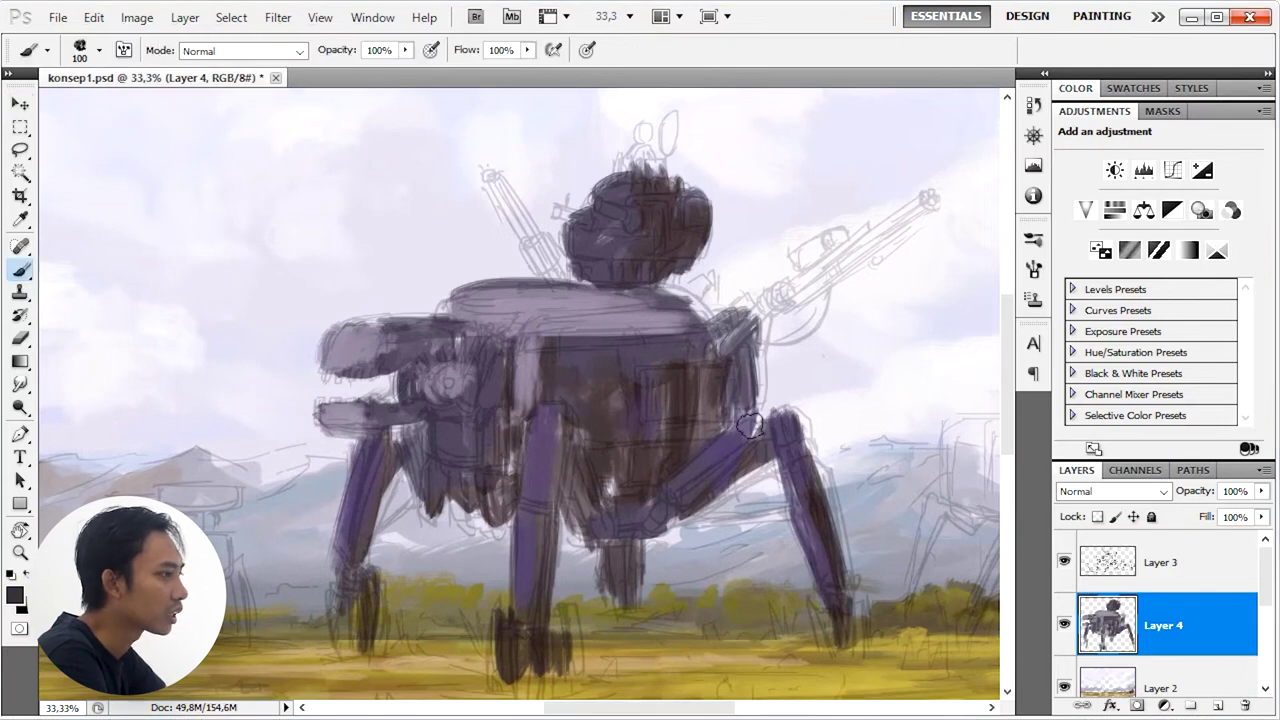
# Step: Repaint the mech body with darker brown blocks and pick a larger brush preset
pyautogui.rightClick(600, 398)
pyautogui.moveTo(558, 260); pyautogui.dragTo(538, 478)
pyautogui.hotkey('ctrl', 'z')
pyautogui.moveTo(600, 330); pyautogui.dragTo(448, 448)
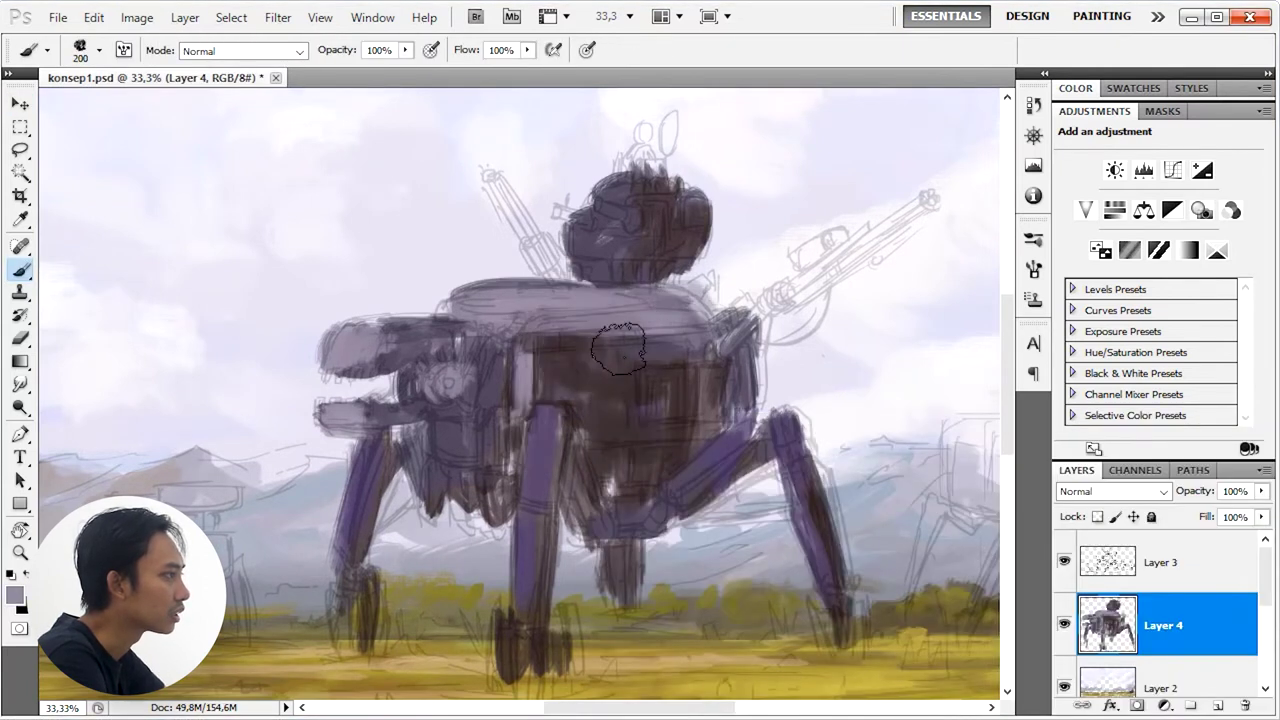
pyautogui.rightClick(530, 430)
pyautogui.click(951, 463)
pyautogui.press('Return')
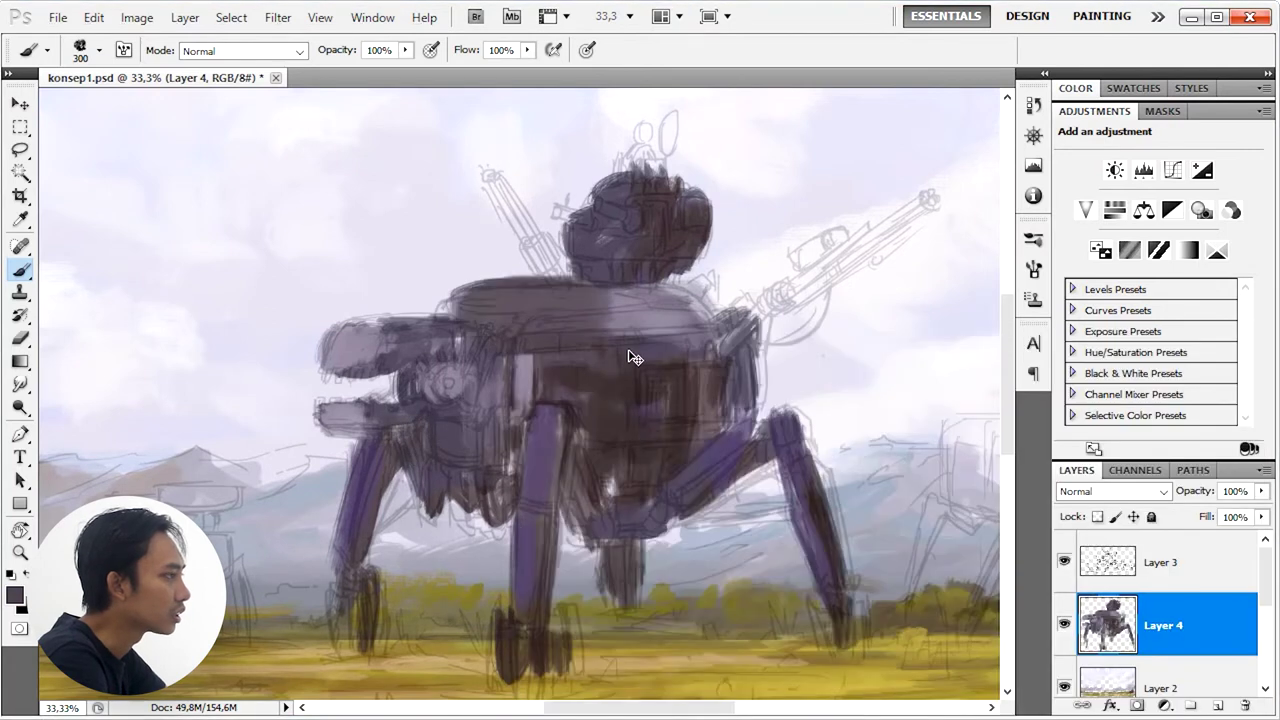
# Step: Paint dark strokes under the head, a light grey top edge, and a dark right side
pyautogui.press(',')
pyautogui.moveTo(626, 268); pyautogui.dragTo(505, 290)
pyautogui.keyDown('alt'); pyautogui.click(520, 286); pyautogui.keyUp('alt')
pyautogui.press(']')
pyautogui.moveTo(600, 285)
pyautogui.mouseDown()
pyautogui.moveTo(458, 302)
pyautogui.moveTo(668, 287)
pyautogui.mouseUp()
pyautogui.keyDown('alt'); pyautogui.click(690, 292); pyautogui.keyUp('alt')
pyautogui.moveTo(735, 326)
pyautogui.mouseDown()
pyautogui.moveTo(713, 348)
pyautogui.moveTo(765, 322)
pyautogui.moveTo(643, 405)
pyautogui.mouseUp()
pyautogui.keyDown('alt'); pyautogui.click(735, 458); pyautogui.keyUp('alt')
# Step: Fade Layer 3's sketch to about 1% and darken the front leg's right edge on Layer 4
pyautogui.click(1105, 577)
pyautogui.moveTo(1195, 491); pyautogui.dragTo(1195, 497)
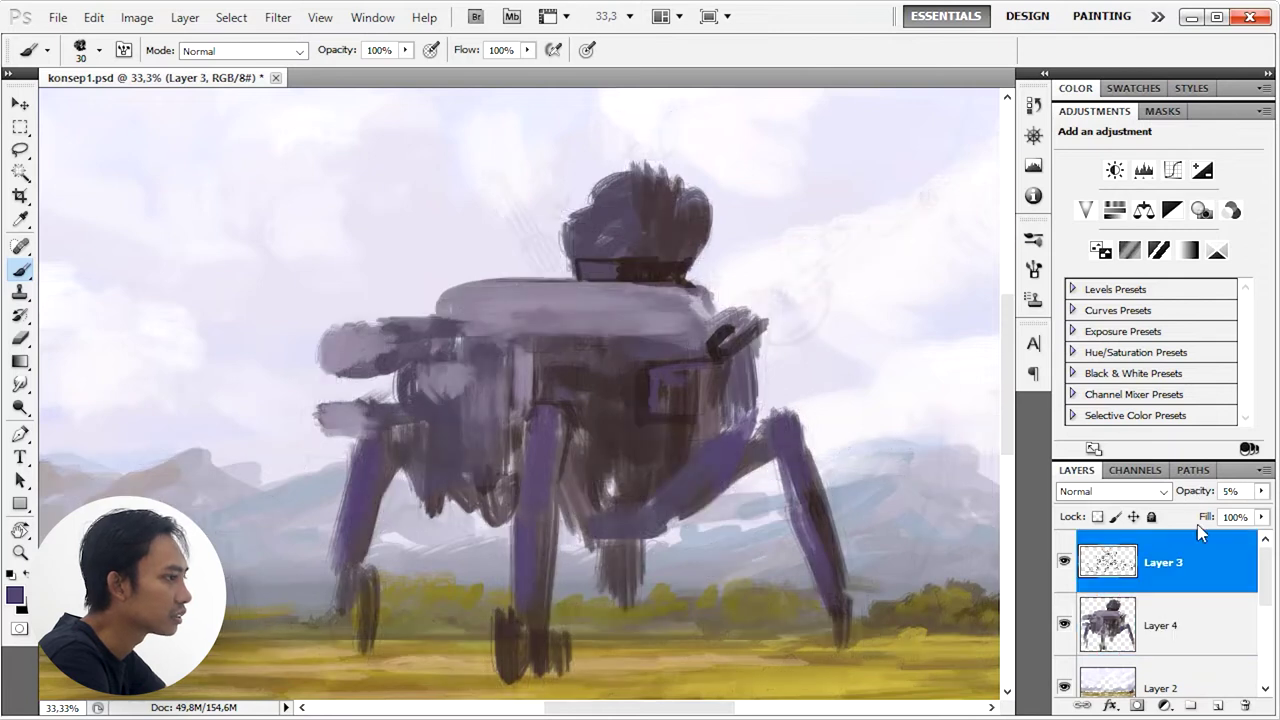
pyautogui.click(1167, 636)
pyautogui.moveTo(574, 426); pyautogui.dragTo(562, 499)
# Step: In black, outline the body's box, a diagonal leg and the front leg
pyautogui.click(14, 595)
pyautogui.click(1060, 577)
pyautogui.press(']')
pyautogui.moveTo(640, 366)
pyautogui.mouseDown()
pyautogui.moveTo(706, 426)
pyautogui.moveTo(648, 488)
pyautogui.moveTo(740, 428)
pyautogui.mouseUp()
pyautogui.moveTo(675, 500)
pyautogui.mouseDown()
pyautogui.moveTo(760, 435)
pyautogui.moveTo(652, 532)
pyautogui.moveTo(608, 514)
pyautogui.moveTo(712, 412)
pyautogui.mouseUp()
pyautogui.moveTo(532, 405)
pyautogui.mouseDown()
pyautogui.moveTo(571, 433)
pyautogui.moveTo(552, 510)
pyautogui.moveTo(510, 518)
pyautogui.moveTo(528, 474)
pyautogui.mouseUp()
# Step: Paint purple-dark strokes below the box
pyautogui.keyDown('alt'); pyautogui.click(539, 423); pyautogui.keyUp('alt')
pyautogui.keyDown('alt'); pyautogui.click(541, 427); pyautogui.keyUp('alt')
pyautogui.moveTo(576, 422); pyautogui.dragTo(618, 496)
pyautogui.moveTo(568, 462); pyautogui.dragTo(638, 484)
pyautogui.moveTo(586, 438); pyautogui.dragTo(690, 434)
pyautogui.press('[')
# Step: Add a dark side ring, dark and lighter strokes along the box top, and a head outline
pyautogui.moveTo(428, 362)
pyautogui.mouseDown()
pyautogui.moveTo(455, 372)
pyautogui.moveTo(430, 400)
pyautogui.moveTo(443, 420)
pyautogui.mouseUp()
pyautogui.keyDown('alt'); pyautogui.click(436, 358); pyautogui.keyUp('alt')
pyautogui.moveTo(454, 317); pyautogui.dragTo(698, 318)
pyautogui.keyDown('alt'); pyautogui.click(570, 314); pyautogui.keyUp('alt')
pyautogui.moveTo(456, 314); pyautogui.dragTo(699, 291)
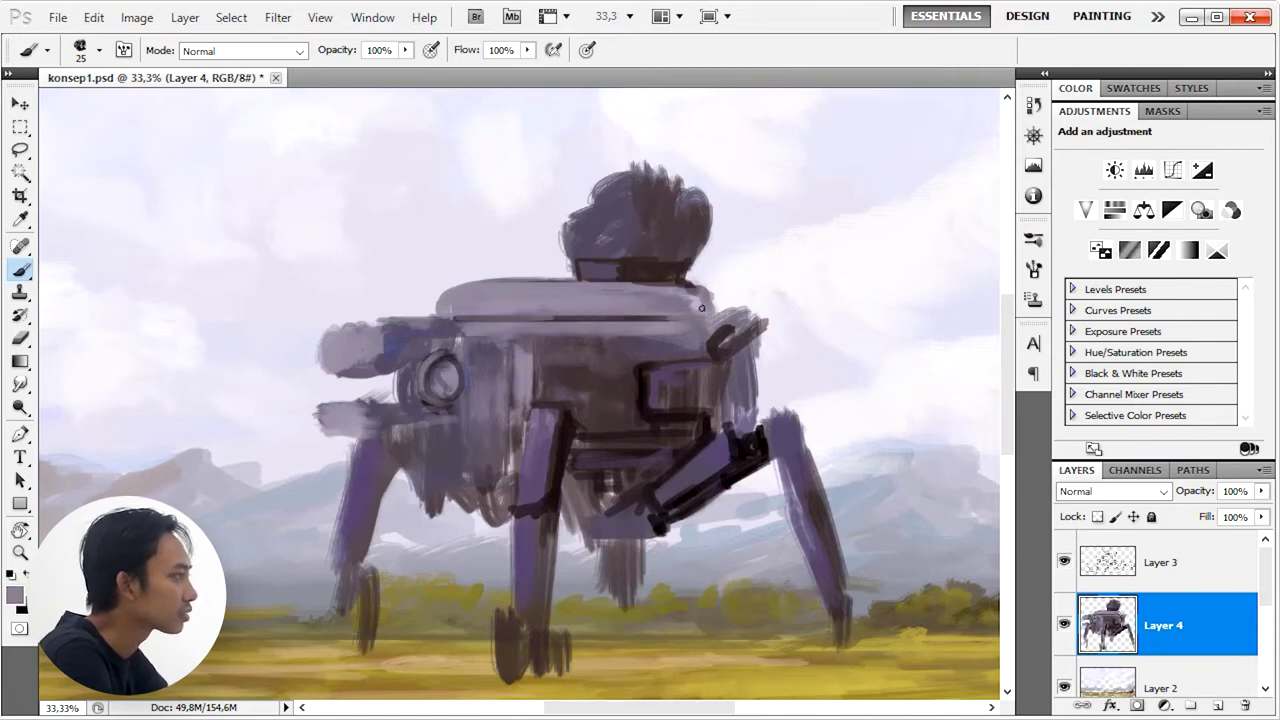
pyautogui.moveTo(621, 228); pyautogui.dragTo(566, 213)
# Step: Paint a purple stroke down the leg and dark strokes on the mech's underside
pyautogui.keyDown('alt'); pyautogui.click(653, 405); pyautogui.keyUp('alt')
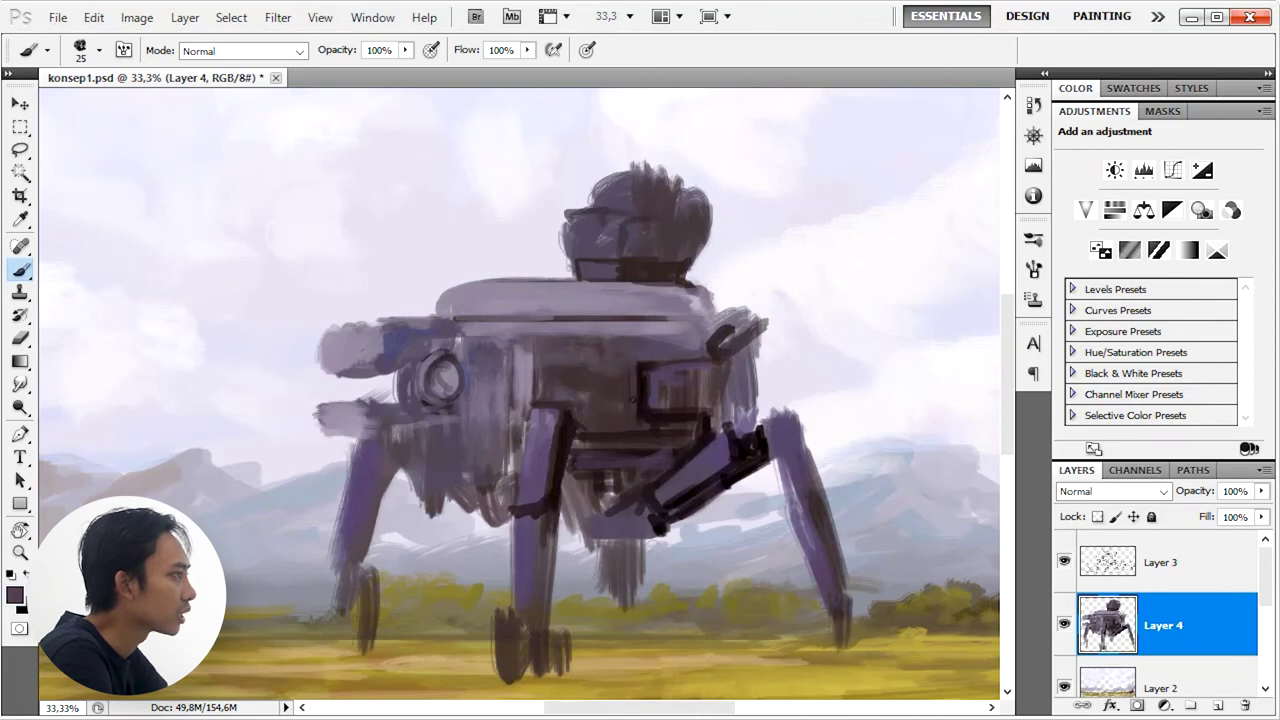
pyautogui.keyDown('alt'); pyautogui.click(569, 396); pyautogui.keyUp('alt')
pyautogui.keyDown('alt'); pyautogui.click(598, 420); pyautogui.keyUp('alt')
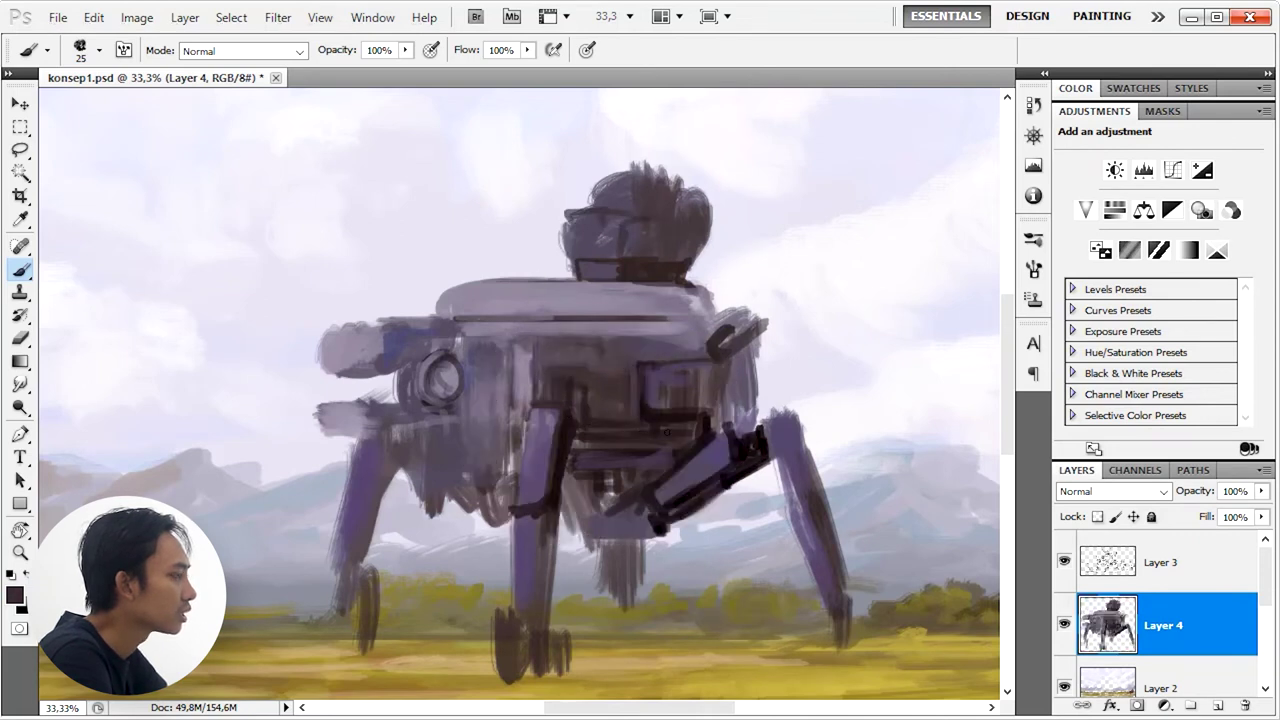
pyautogui.moveTo(540, 515); pyautogui.dragTo(538, 590)
pyautogui.keyDown('alt'); pyautogui.click(557, 487); pyautogui.keyUp('alt')
pyautogui.moveTo(436, 448)
pyautogui.mouseDown()
pyautogui.moveTo(486, 446)
pyautogui.moveTo(474, 500)
pyautogui.moveTo(438, 484)
pyautogui.mouseUp()
pyautogui.moveTo(458, 452); pyautogui.dragTo(458, 484)
pyautogui.scroll(-1, 530, 498)
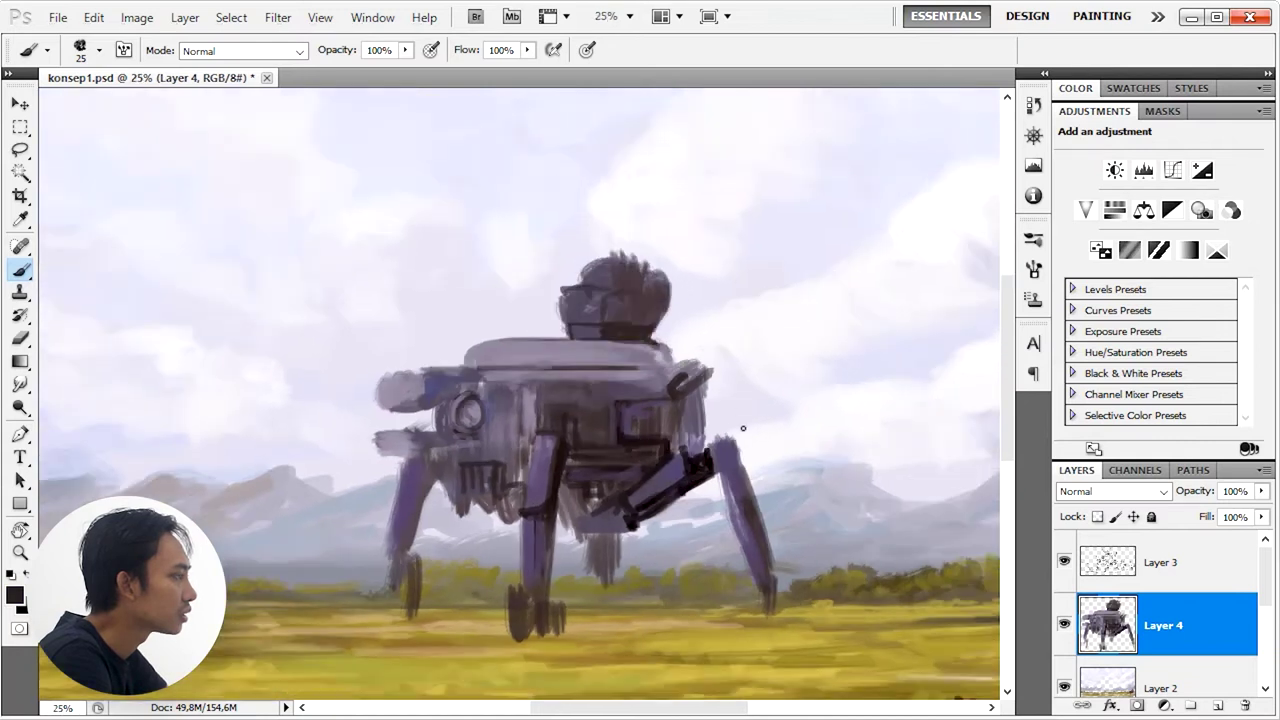
# Step: Darken the mech's right leg and draw a thin diagonal piston line at the joint
pyautogui.moveTo(731, 465); pyautogui.dragTo(738, 545)
pyautogui.press('[')
pyautogui.moveTo(630, 536); pyautogui.dragTo(712, 492)
pyautogui.press(']')
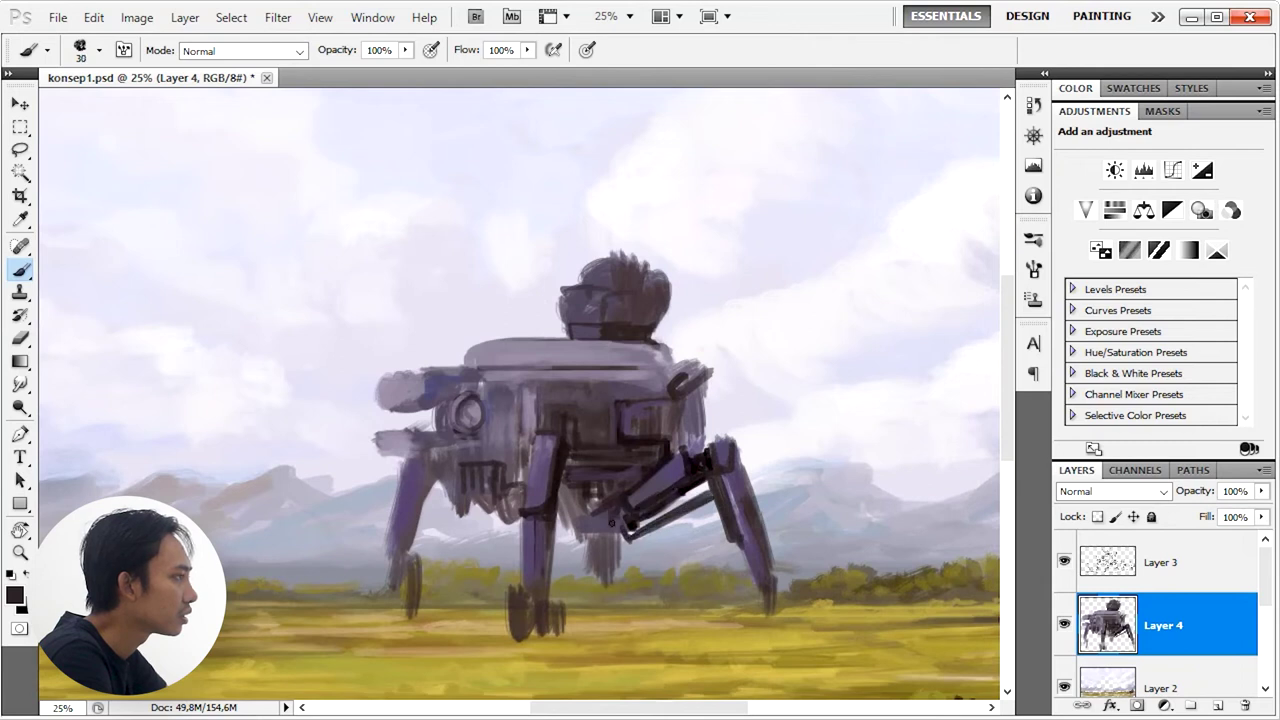
pyautogui.press('x')
# Step: Paint a purple stroke down the middle leg, then zoom out to check and back in
pyautogui.keyDown('alt'); pyautogui.click(786, 446); pyautogui.keyUp('alt')
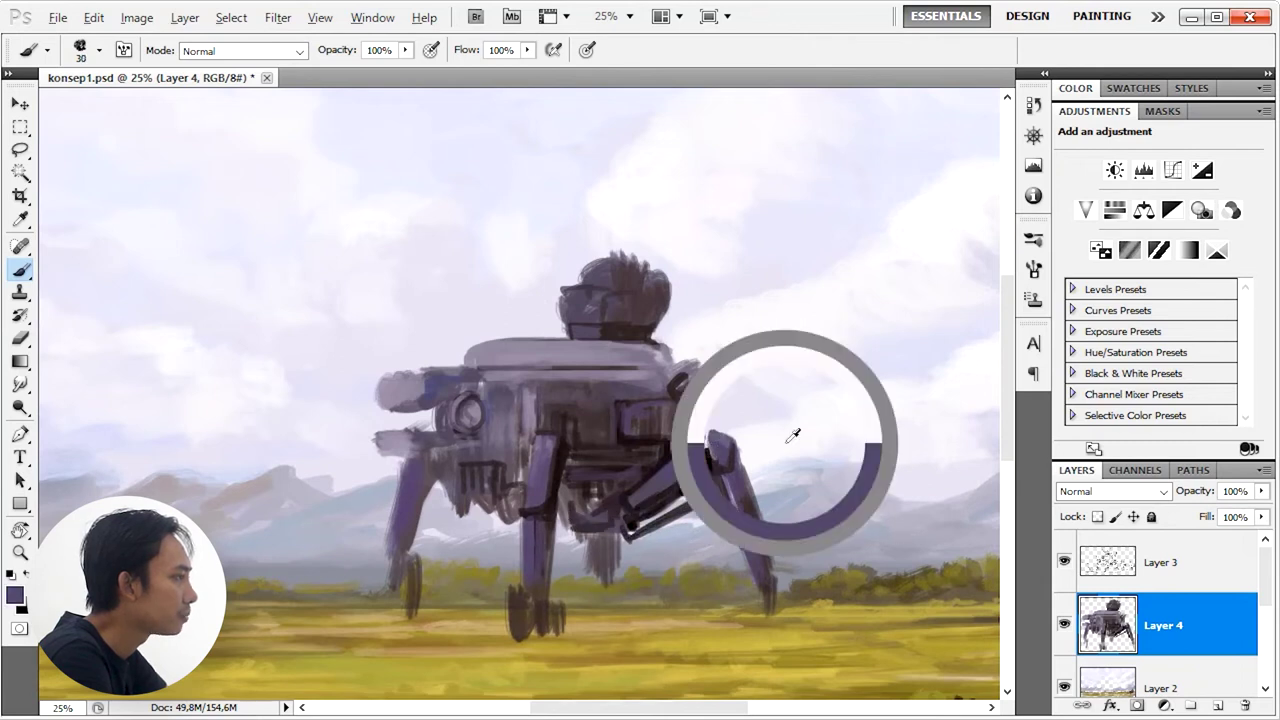
pyautogui.keyDown('alt'); pyautogui.click(657, 477); pyautogui.keyUp('alt')
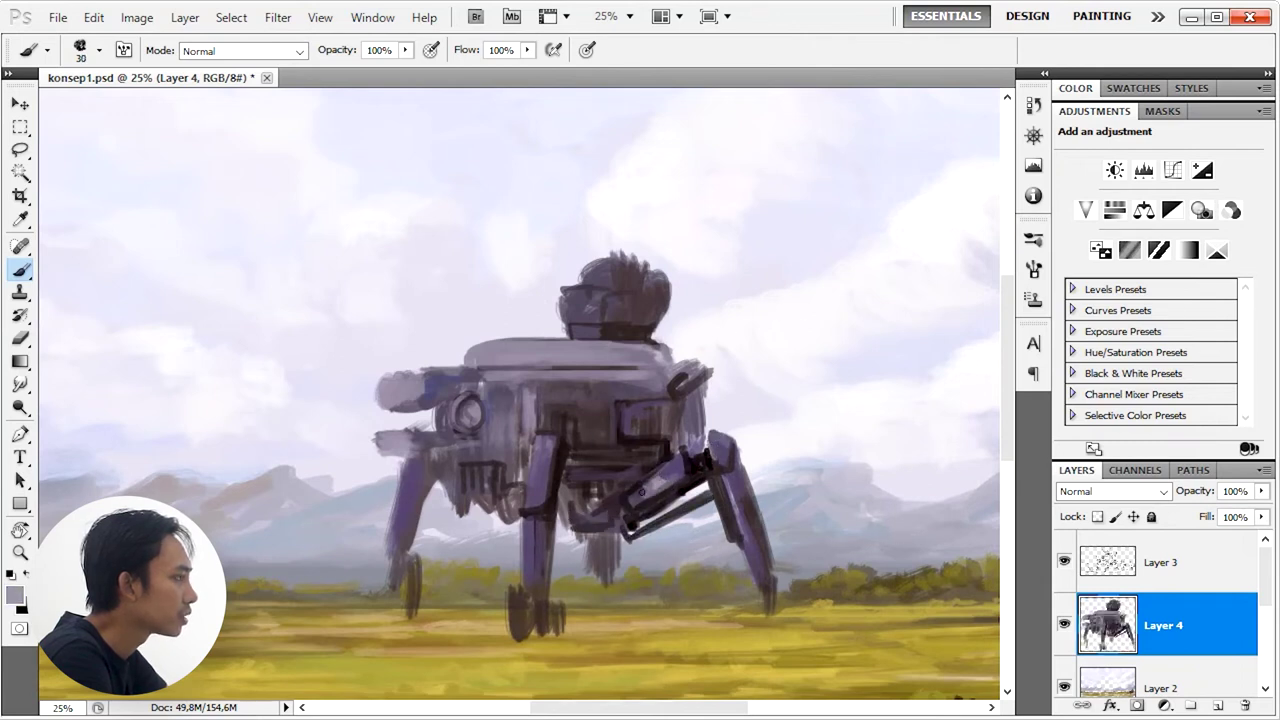
pyautogui.keyDown('alt'); pyautogui.click(528, 457); pyautogui.keyUp('alt')
pyautogui.keyDown('alt'); pyautogui.click(543, 400); pyautogui.keyUp('alt')
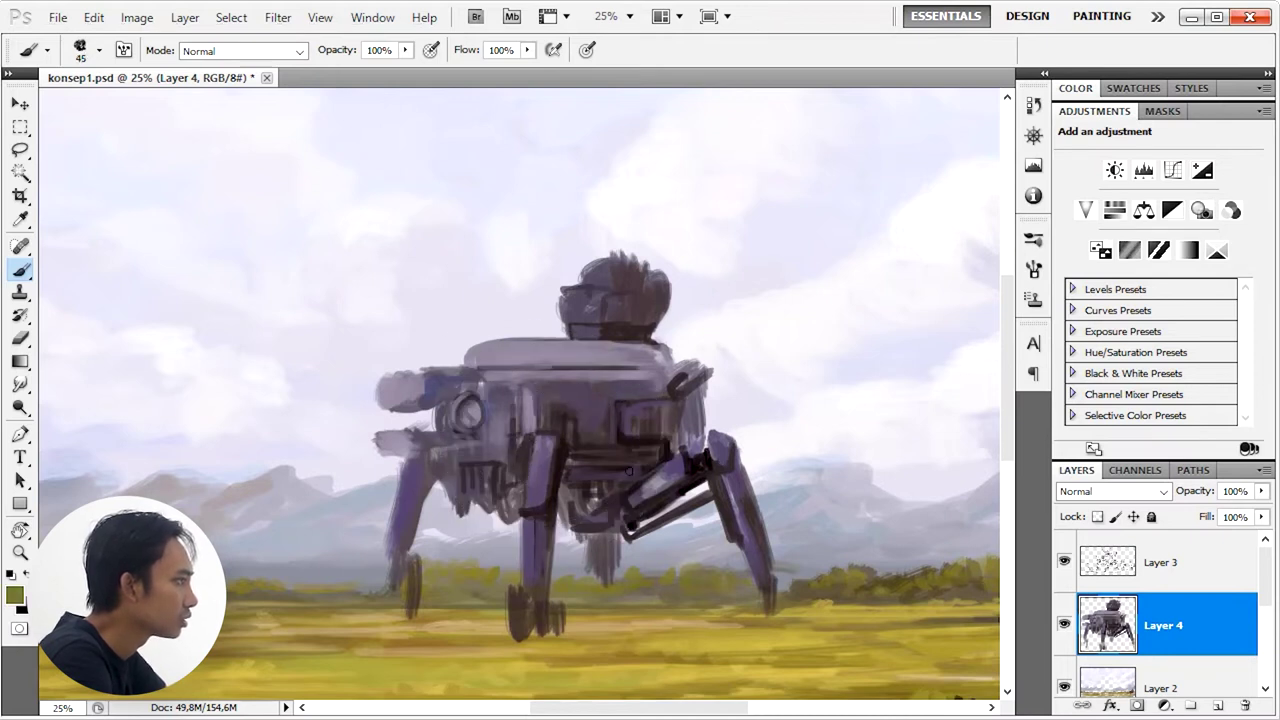
pyautogui.keyDown('alt'); pyautogui.click(666, 597); pyautogui.keyUp('alt')
pyautogui.keyDown('alt'); pyautogui.click(553, 512); pyautogui.keyUp('alt')
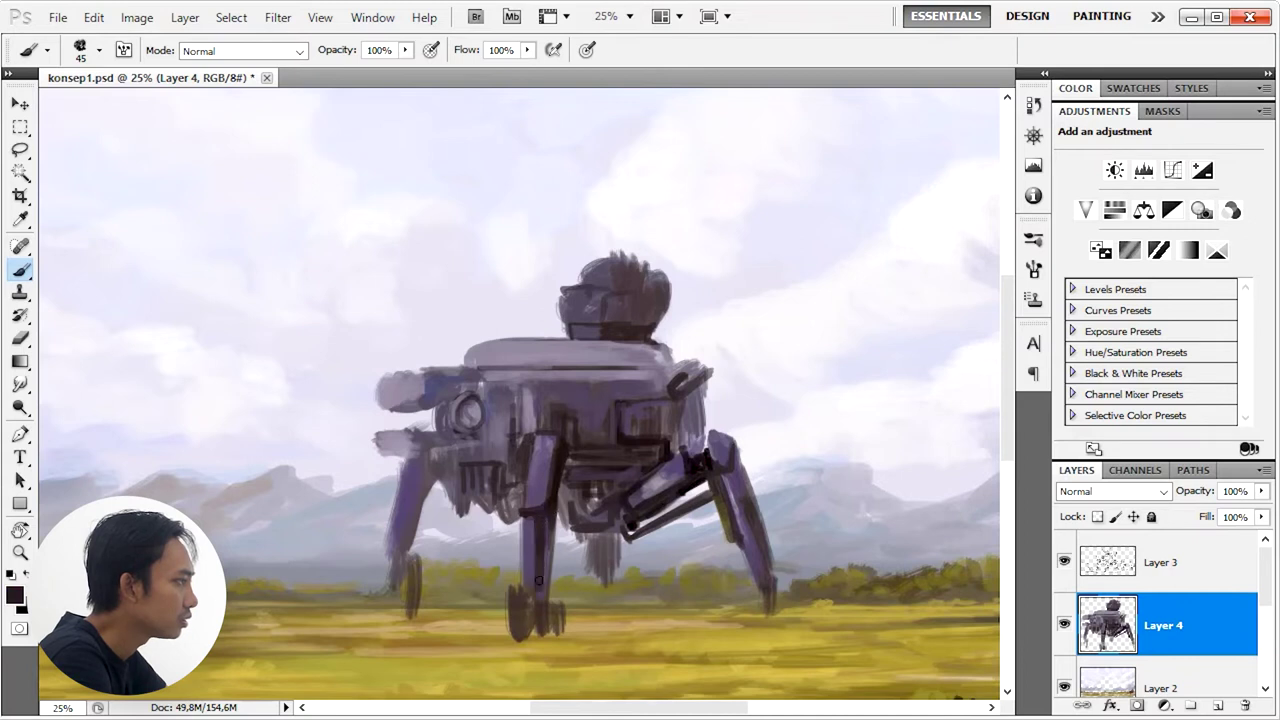
pyautogui.moveTo(548, 510); pyautogui.dragTo(534, 624)
pyautogui.hotkey('ctrl', '-')
pyautogui.hotkey('ctrl', '-')
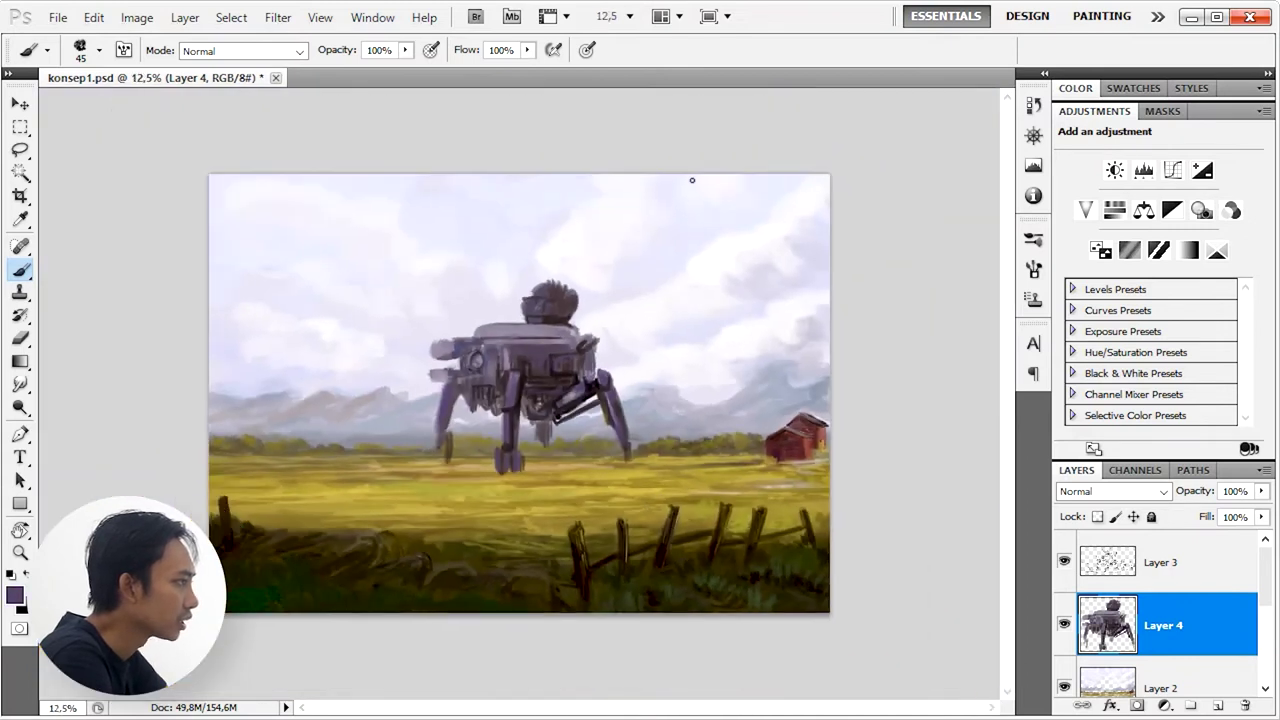
pyautogui.hotkey('ctrl', '+')
pyautogui.hotkey('ctrl', '+')
pyautogui.hotkey('ctrl', '+')
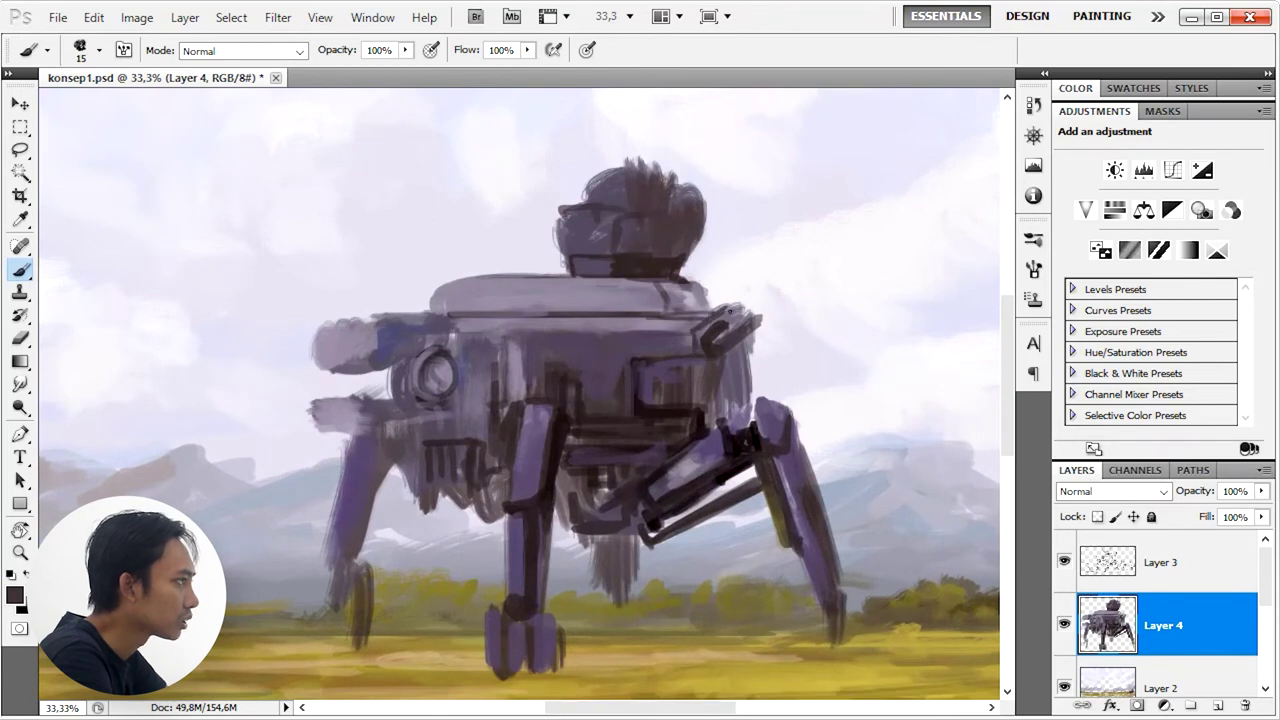
# Step: Add a dark leg piece under the body and near-black feet under the middle and front legs
pyautogui.keyDown('alt'); pyautogui.click(565, 434); pyautogui.keyUp('alt')
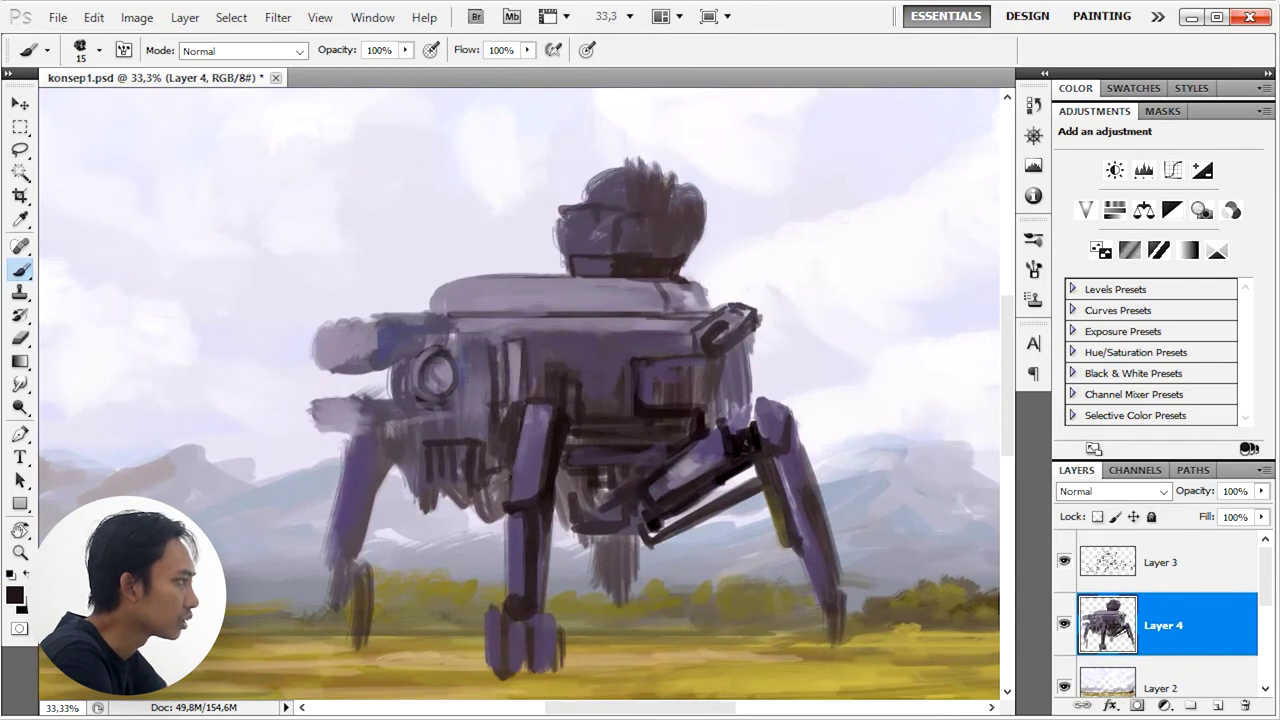
pyautogui.moveTo(502, 474); pyautogui.dragTo(490, 515)
pyautogui.press(']')
pyautogui.press(']')
pyautogui.press(']')
pyautogui.moveTo(557, 480); pyautogui.dragTo(600, 592)
pyautogui.moveTo(630, 538); pyautogui.dragTo(628, 628)
pyautogui.moveTo(590, 590); pyautogui.dragTo(612, 630)
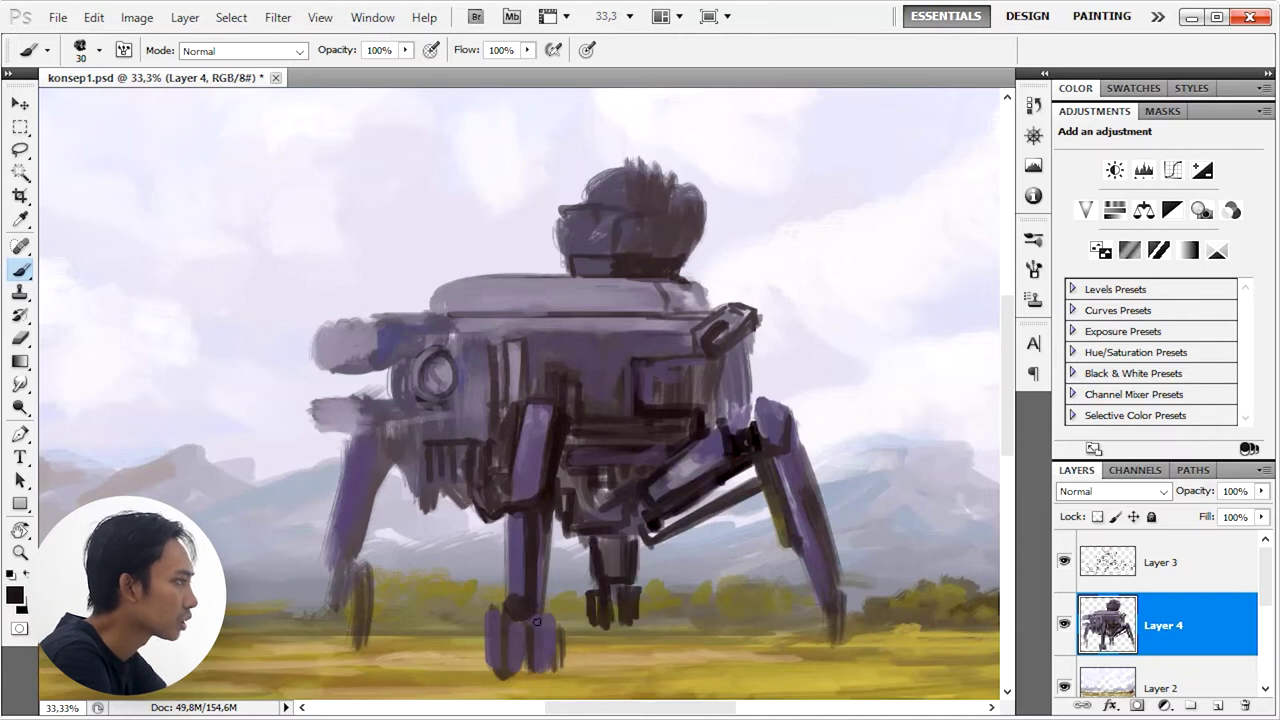
pyautogui.moveTo(538, 616); pyautogui.dragTo(540, 676)
pyautogui.moveTo(560, 642); pyautogui.dragTo(562, 678)
pyautogui.moveTo(514, 604); pyautogui.dragTo(508, 662)
# Step: Paint a dark foot under the left leg, darken its edges and knee, and extend it toward the body
pyautogui.moveTo(357, 570)
pyautogui.mouseDown()
pyautogui.moveTo(358, 640)
pyautogui.moveTo(328, 640)
pyautogui.moveTo(344, 634)
pyautogui.mouseUp()
pyautogui.moveTo(310, 576); pyautogui.dragTo(310, 630)
pyautogui.moveTo(354, 514); pyautogui.dragTo(356, 572)
pyautogui.moveTo(330, 504)
pyautogui.mouseDown()
pyautogui.moveTo(327, 572)
pyautogui.moveTo(380, 445)
pyautogui.mouseUp()
pyautogui.moveTo(330, 566); pyautogui.dragTo(394, 440)
pyautogui.moveTo(366, 530)
pyautogui.mouseDown()
pyautogui.moveTo(418, 490)
pyautogui.moveTo(420, 515)
pyautogui.mouseUp()
pyautogui.moveTo(420, 488); pyautogui.dragTo(476, 530)
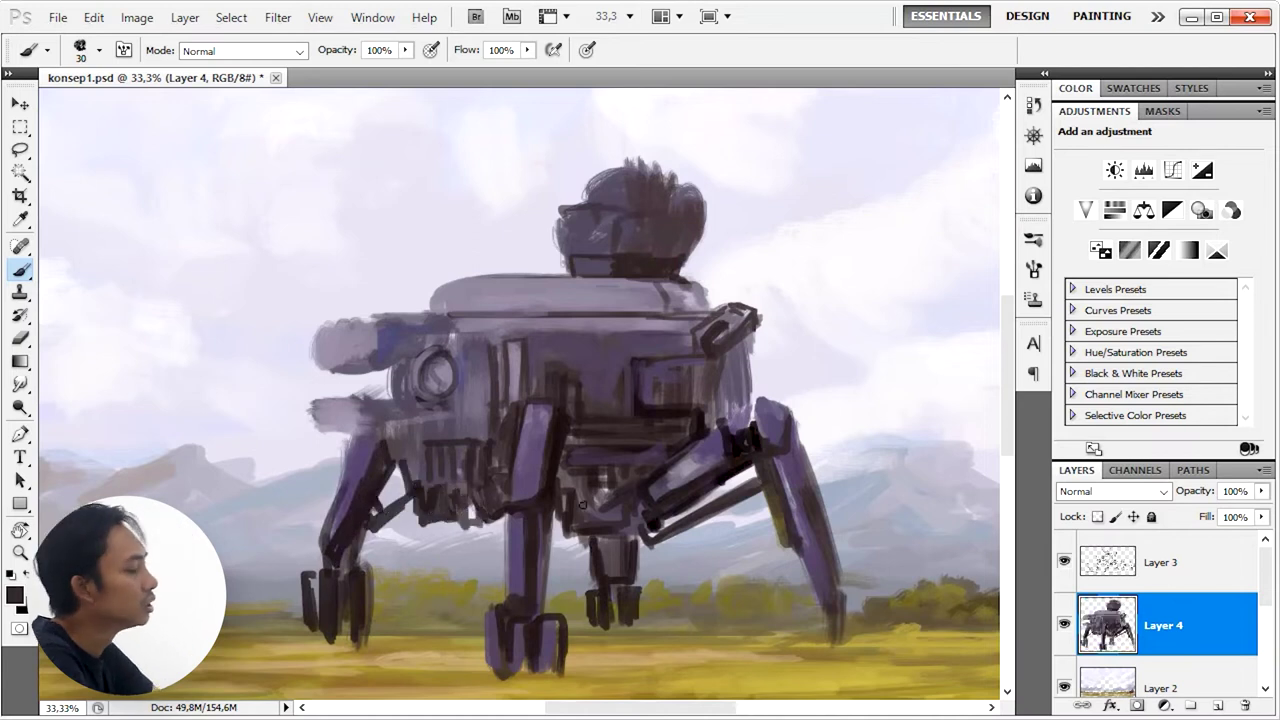
# Step: Paint sampled purple highlights on the left leg and foot
pyautogui.keyDown('alt'); pyautogui.click(510, 519); pyautogui.keyUp('alt')
pyautogui.press('[')
pyautogui.press('[')
pyautogui.press('[')
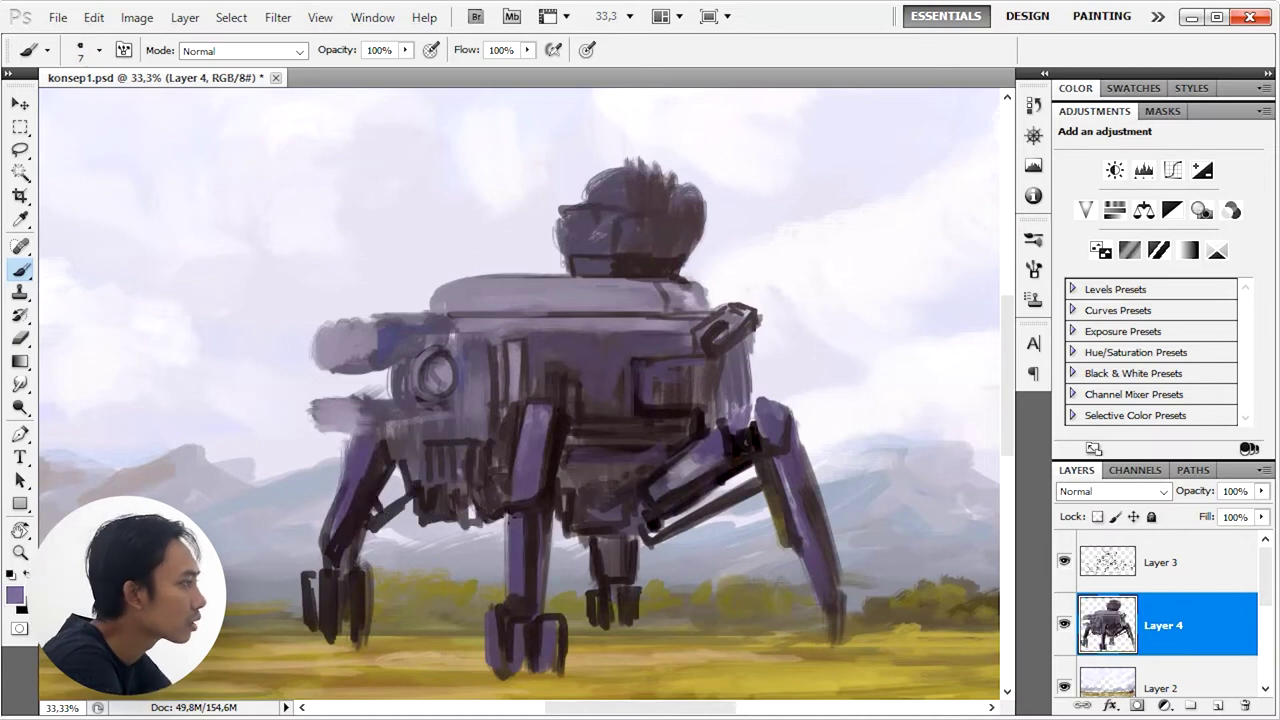
pyautogui.press(']')
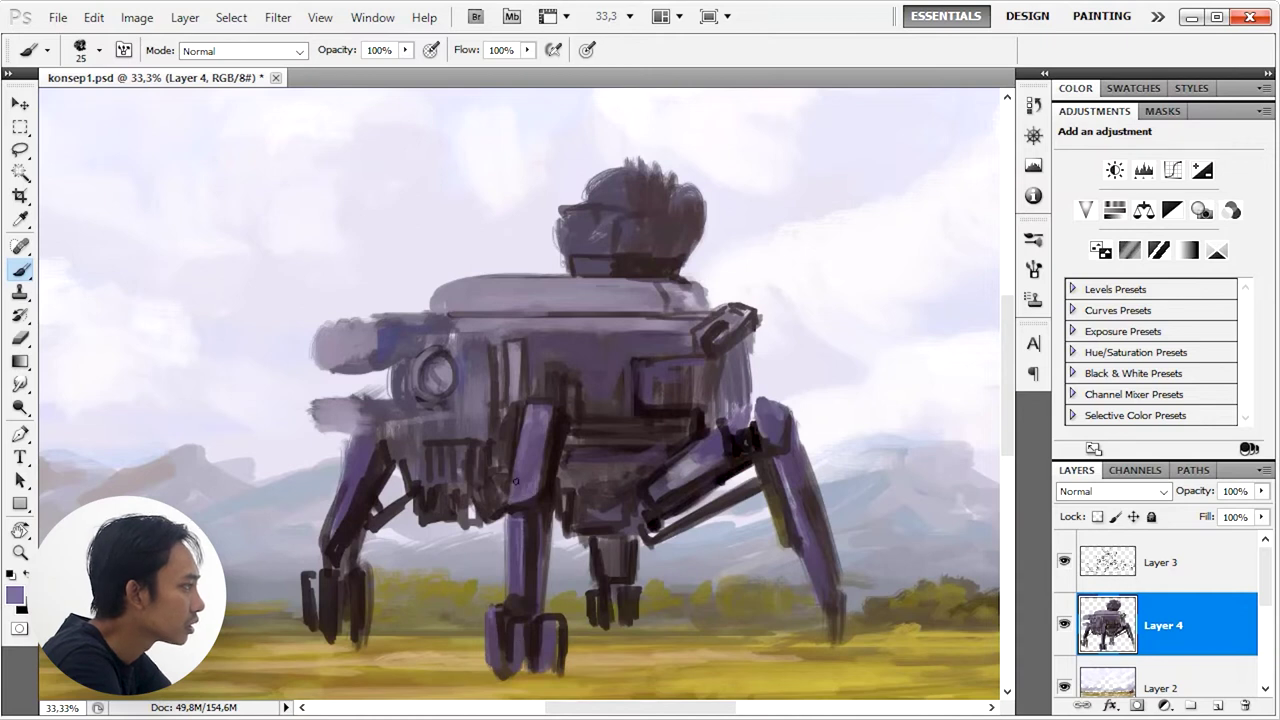
pyautogui.moveTo(340, 468); pyautogui.dragTo(350, 522)
pyautogui.moveTo(326, 564); pyautogui.dragTo(312, 626)
pyautogui.moveTo(354, 570); pyautogui.dragTo(354, 620)
# Step: Shade the left foot with dark and grey strokes and a dark brown bottom line
pyautogui.keyDown('alt'); pyautogui.click(330, 572); pyautogui.keyUp('alt')
pyautogui.press(']')
pyautogui.press(']')
pyautogui.moveTo(318, 570); pyautogui.dragTo(350, 620)
pyautogui.keyDown('alt'); pyautogui.click(360, 590); pyautogui.keyUp('alt')
pyautogui.moveTo(358, 576); pyautogui.dragTo(352, 610)
pyautogui.keyDown('alt'); pyautogui.click(370, 625); pyautogui.keyUp('alt')
pyautogui.keyDown('alt'); pyautogui.click(345, 612); pyautogui.keyUp('alt')
pyautogui.moveTo(316, 644); pyautogui.dragTo(338, 648)
# Step: Paint light and dark strokes across the walker's lower body using sampled shades
pyautogui.keyDown('alt'); pyautogui.click(533, 380); pyautogui.keyUp('alt')
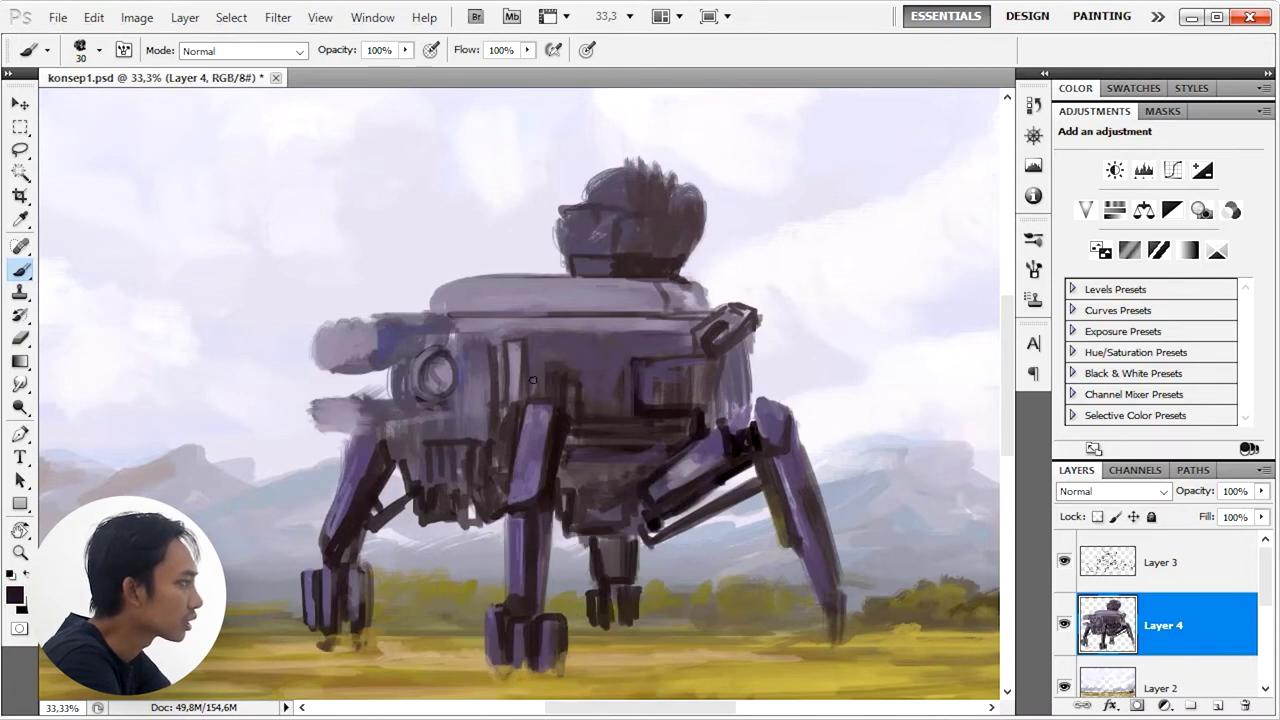
pyautogui.press(']')
pyautogui.moveTo(568, 438); pyautogui.dragTo(592, 512)
pyautogui.keyDown('alt'); pyautogui.click(692, 463); pyautogui.keyUp('alt')
pyautogui.keyDown('alt'); pyautogui.click(594, 500); pyautogui.keyUp('alt')
pyautogui.moveTo(568, 438)
pyautogui.mouseDown()
pyautogui.moveTo(592, 508)
pyautogui.moveTo(630, 505)
pyautogui.mouseUp()
pyautogui.moveTo(628, 500); pyautogui.dragTo(581, 518)
pyautogui.keyDown('alt'); pyautogui.click(648, 419); pyautogui.keyUp('alt')
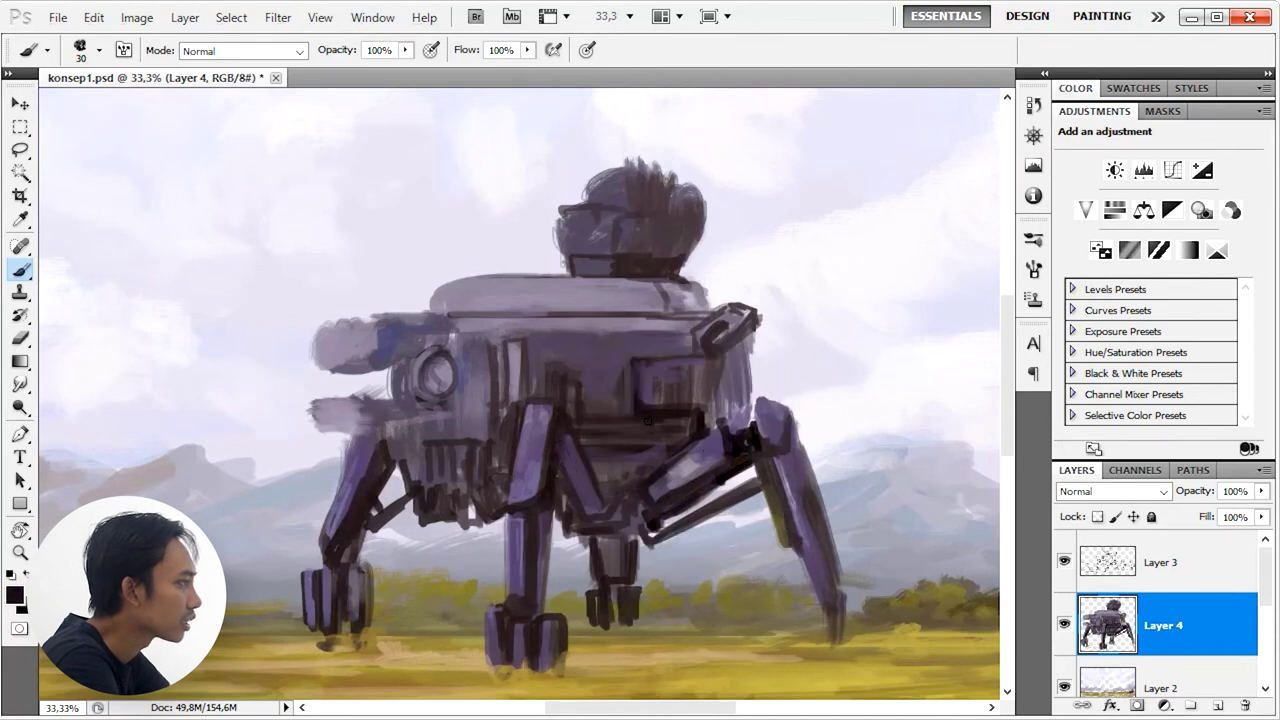
pyautogui.moveTo(603, 417); pyautogui.dragTo(674, 424)
pyautogui.keyDown('alt'); pyautogui.click(690, 428); pyautogui.keyUp('alt')
# Step: Outline the left cannon housing, lens and right-side housing with very dark edges
pyautogui.keyDown('alt'); pyautogui.click(512, 440); pyautogui.keyUp('alt')
pyautogui.keyDown('alt'); pyautogui.click(356, 500); pyautogui.keyUp('alt')
pyautogui.press(']')
pyautogui.press(']')
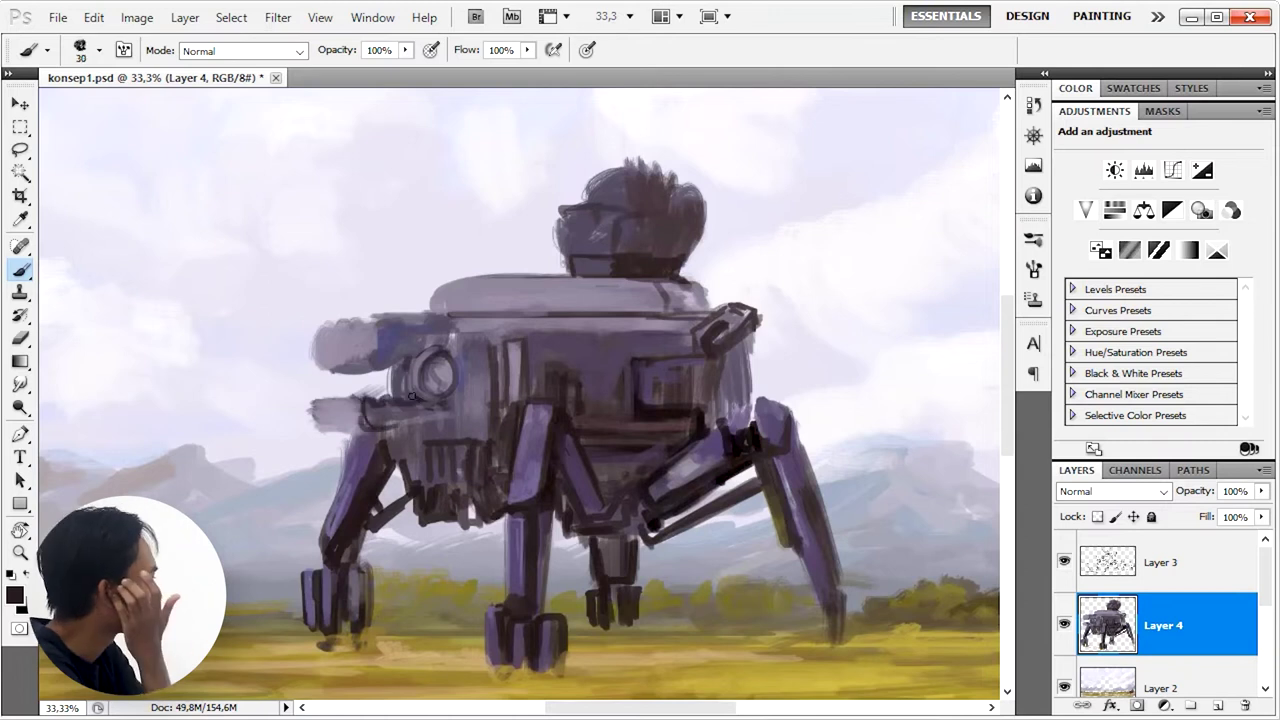
pyautogui.moveTo(363, 400); pyautogui.dragTo(455, 428)
pyautogui.moveTo(460, 350); pyautogui.dragTo(480, 420)
pyautogui.press('[')
pyautogui.moveTo(320, 372); pyautogui.dragTo(380, 368)
pyautogui.moveTo(382, 318)
pyautogui.mouseDown()
pyautogui.moveTo(453, 340)
pyautogui.moveTo(392, 316)
pyautogui.mouseUp()
pyautogui.moveTo(740, 310)
pyautogui.mouseDown()
pyautogui.moveTo(722, 370)
pyautogui.moveTo(745, 382)
pyautogui.mouseUp()
# Step: Smooth the lid top in light purple-grey and extend the right leg down to the ground
pyautogui.keyDown('alt'); pyautogui.click(662, 397); pyautogui.keyUp('alt')
pyautogui.moveTo(498, 288)
pyautogui.mouseDown()
pyautogui.moveTo(440, 298)
pyautogui.moveTo(588, 284)
pyautogui.mouseUp()
pyautogui.hotkey('ctrl', '-')
pyautogui.hotkey('ctrl', '-')
pyautogui.keyDown('alt'); pyautogui.click(616, 386); pyautogui.keyUp('alt')
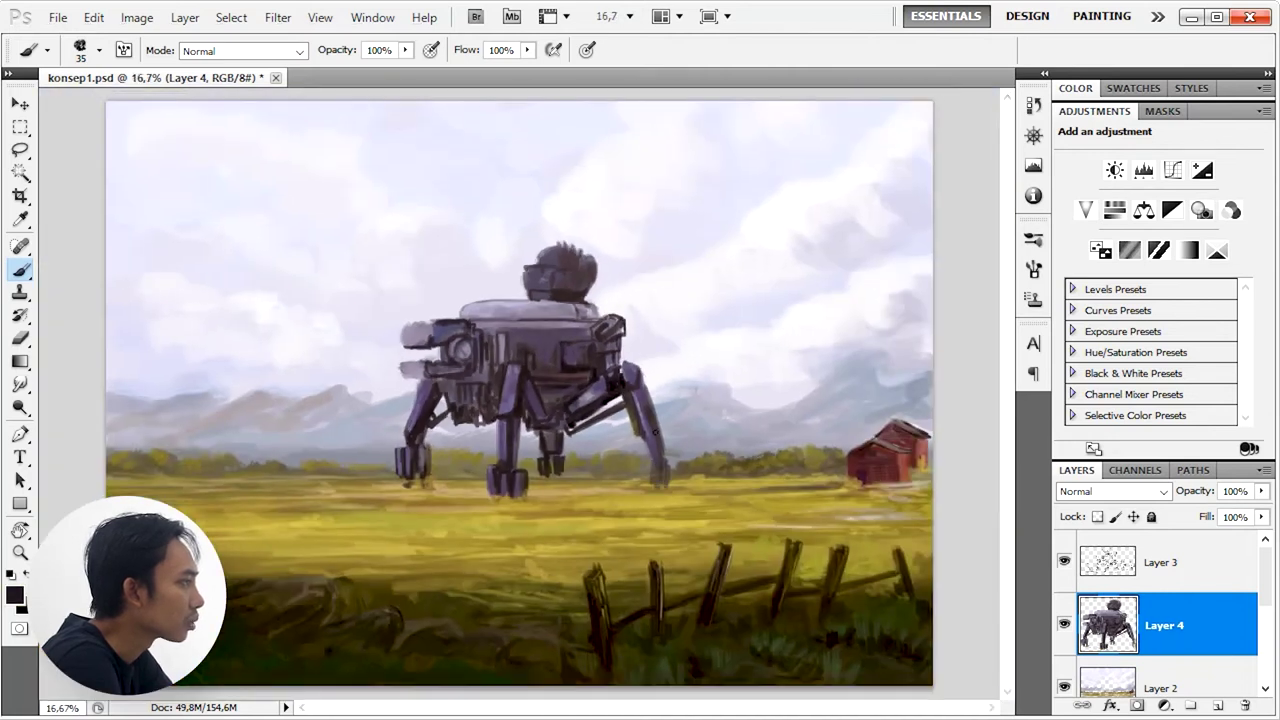
pyautogui.press(']')
pyautogui.moveTo(656, 476); pyautogui.dragTo(660, 485)
# Step: Paint a near-black shadow on the ground beneath the walker's feet
pyautogui.keyDown('alt'); pyautogui.click(510, 345); pyautogui.keyUp('alt')
pyautogui.keyDown('alt'); pyautogui.click(488, 355); pyautogui.keyUp('alt')
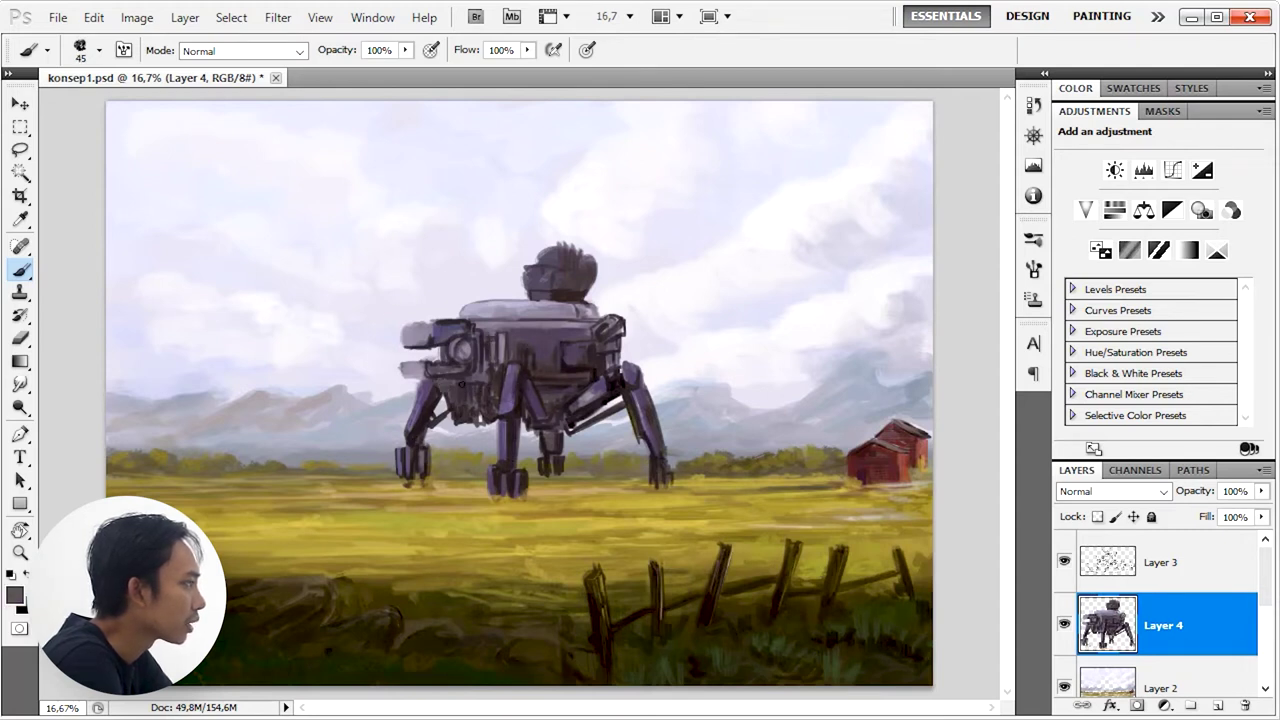
pyautogui.keyDown('alt'); pyautogui.click(526, 341); pyautogui.keyUp('alt')
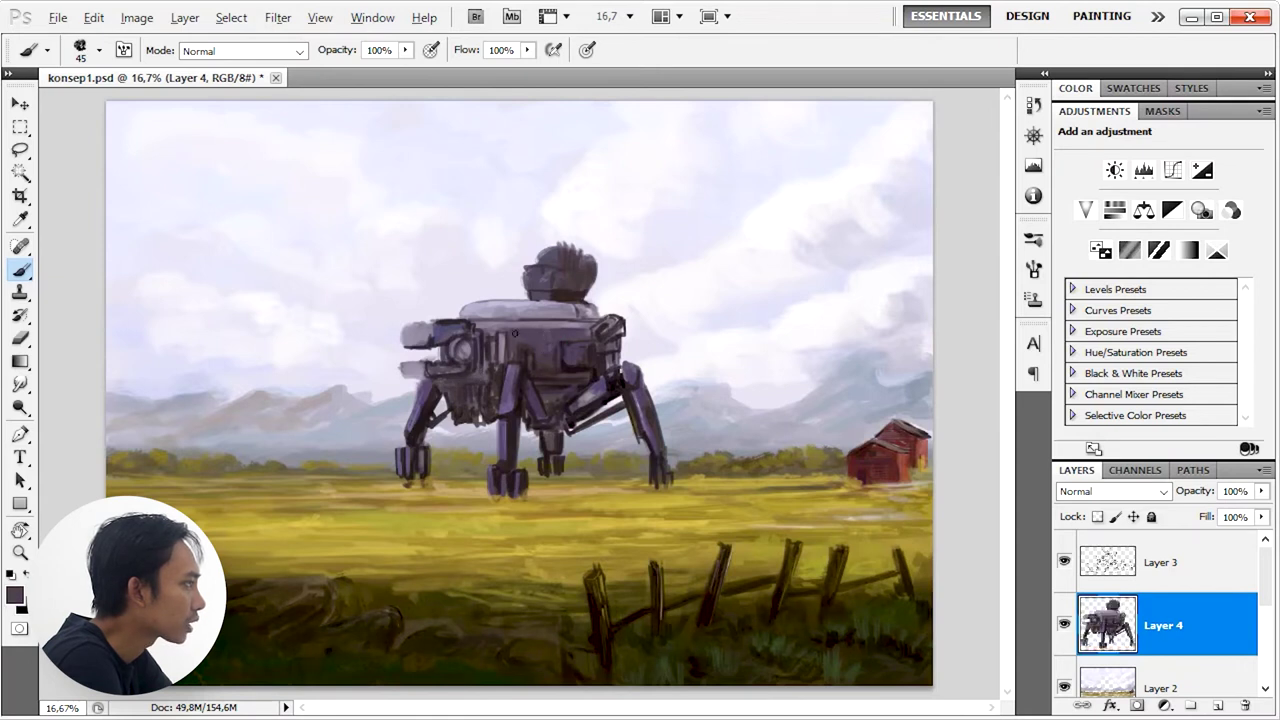
pyautogui.keyDown('alt'); pyautogui.click(462, 350); pyautogui.keyUp('alt')
pyautogui.keyDown('alt'); pyautogui.click(598, 385); pyautogui.keyUp('alt')
pyautogui.keyDown('alt'); pyautogui.click(508, 395); pyautogui.keyUp('alt')
pyautogui.keyDown('alt'); pyautogui.click(510, 458); pyautogui.keyUp('alt')
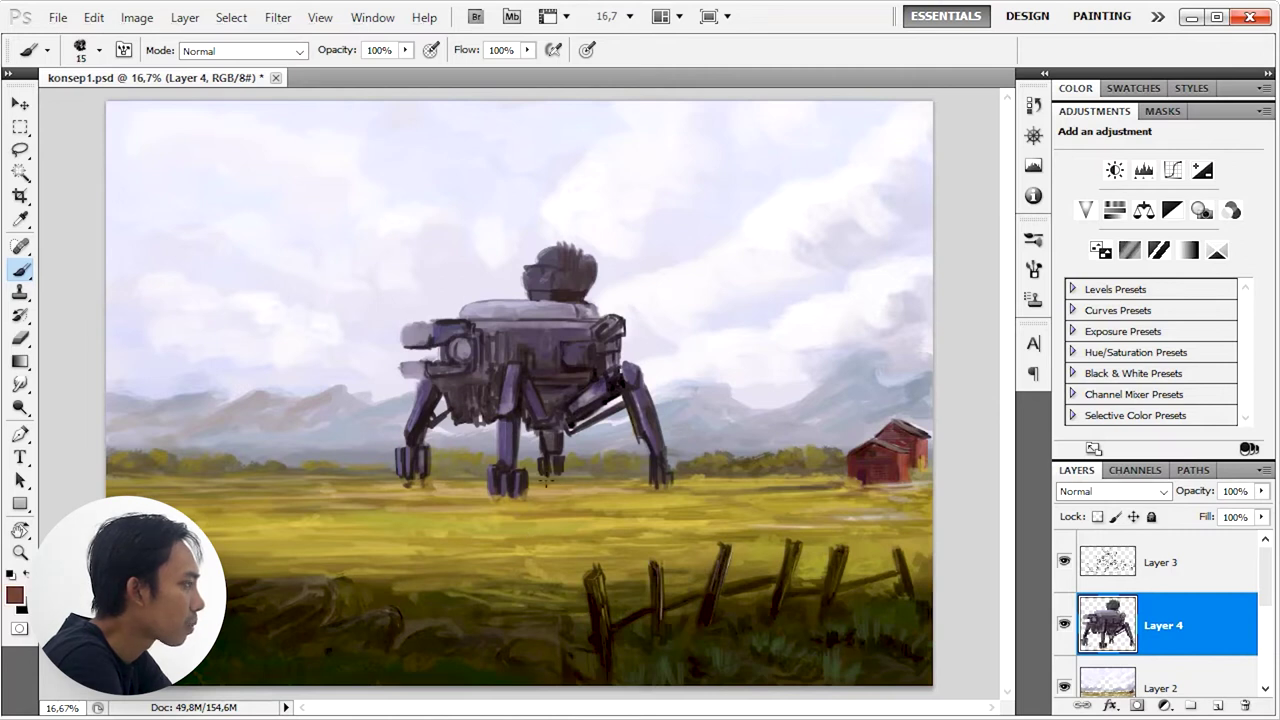
pyautogui.moveTo(634, 484); pyautogui.dragTo(544, 485)
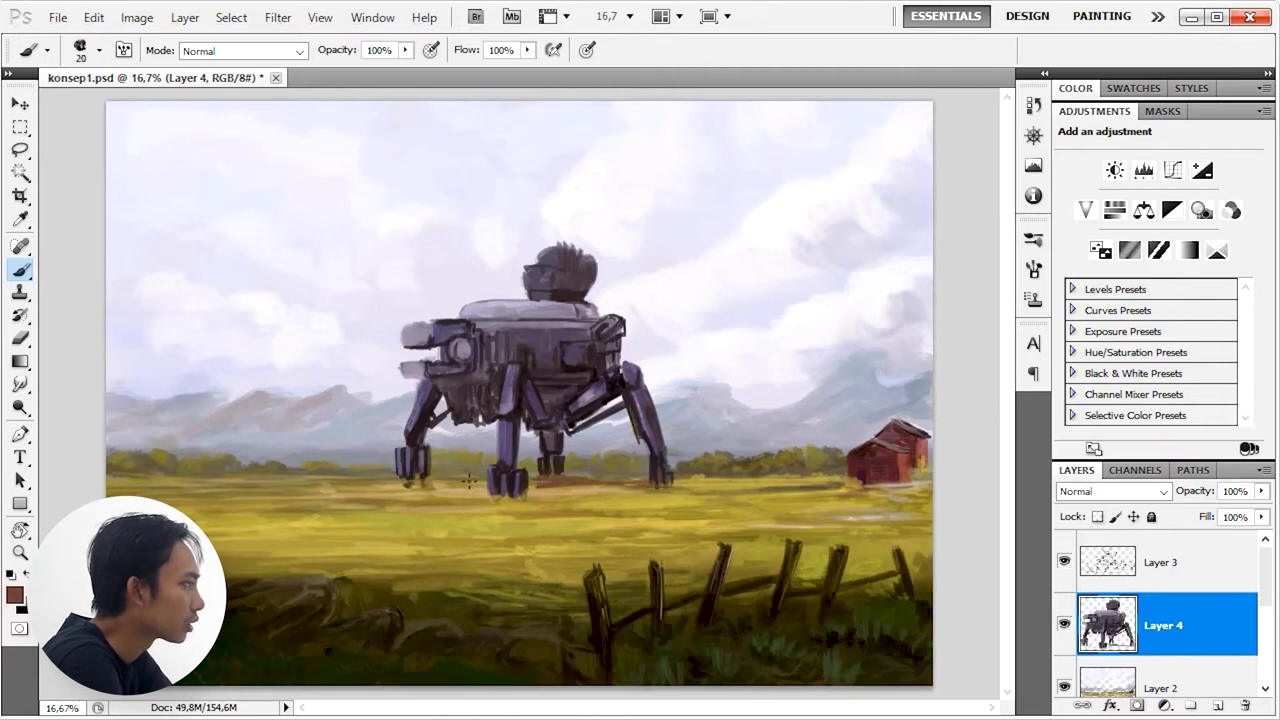
pyautogui.keyDown('alt'); pyautogui.click(533, 487); pyautogui.keyUp('alt')
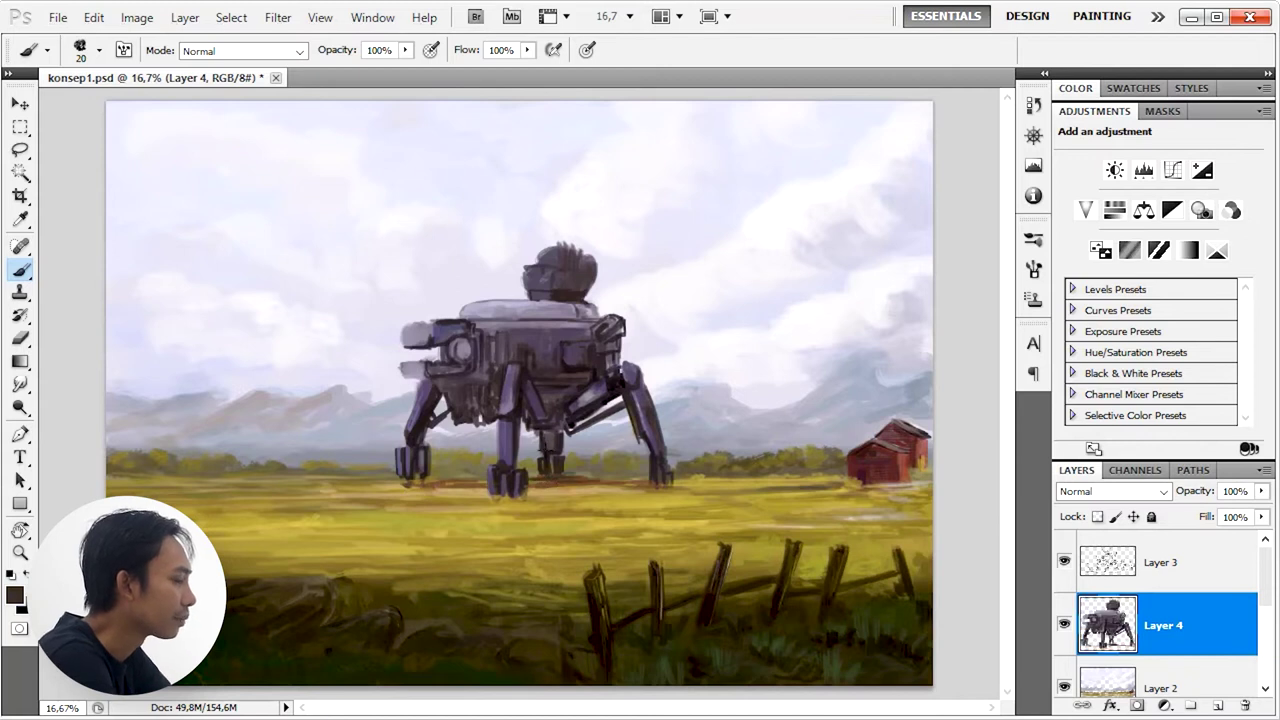
# Step: Blend gold and brown grass strokes into the ground under the robot, then zoom back in
pyautogui.keyDown('alt'); pyautogui.click(575, 488); pyautogui.keyUp('alt')
pyautogui.hotkey('ctrl', '-')
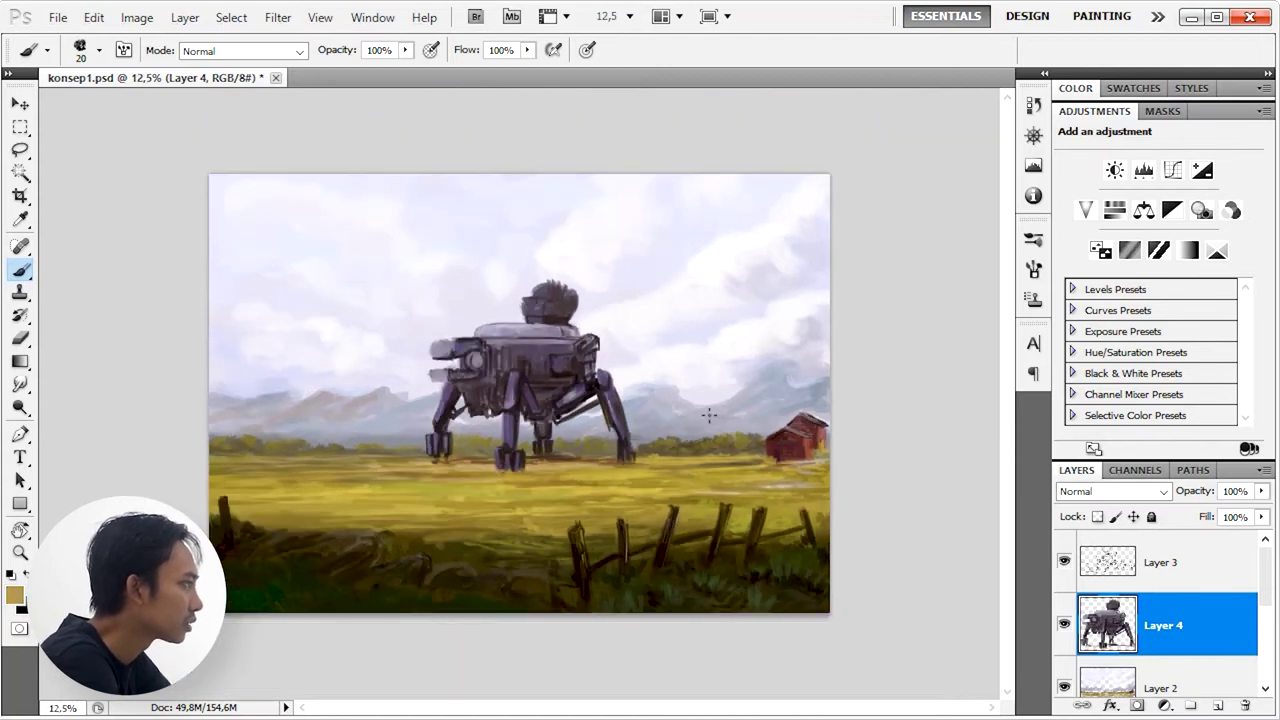
pyautogui.keyDown('alt'); pyautogui.click(600, 452); pyautogui.keyUp('alt')
pyautogui.moveTo(528, 470)
pyautogui.mouseDown()
pyautogui.moveTo(620, 458)
pyautogui.moveTo(518, 470)
pyautogui.mouseUp()
pyautogui.keyDown('alt'); pyautogui.click(575, 466); pyautogui.keyUp('alt')
pyautogui.moveTo(427, 469)
pyautogui.mouseDown()
pyautogui.moveTo(520, 476)
pyautogui.moveTo(484, 471)
pyautogui.mouseUp()
pyautogui.keyDown('alt'); pyautogui.click(513, 477); pyautogui.keyUp('alt')
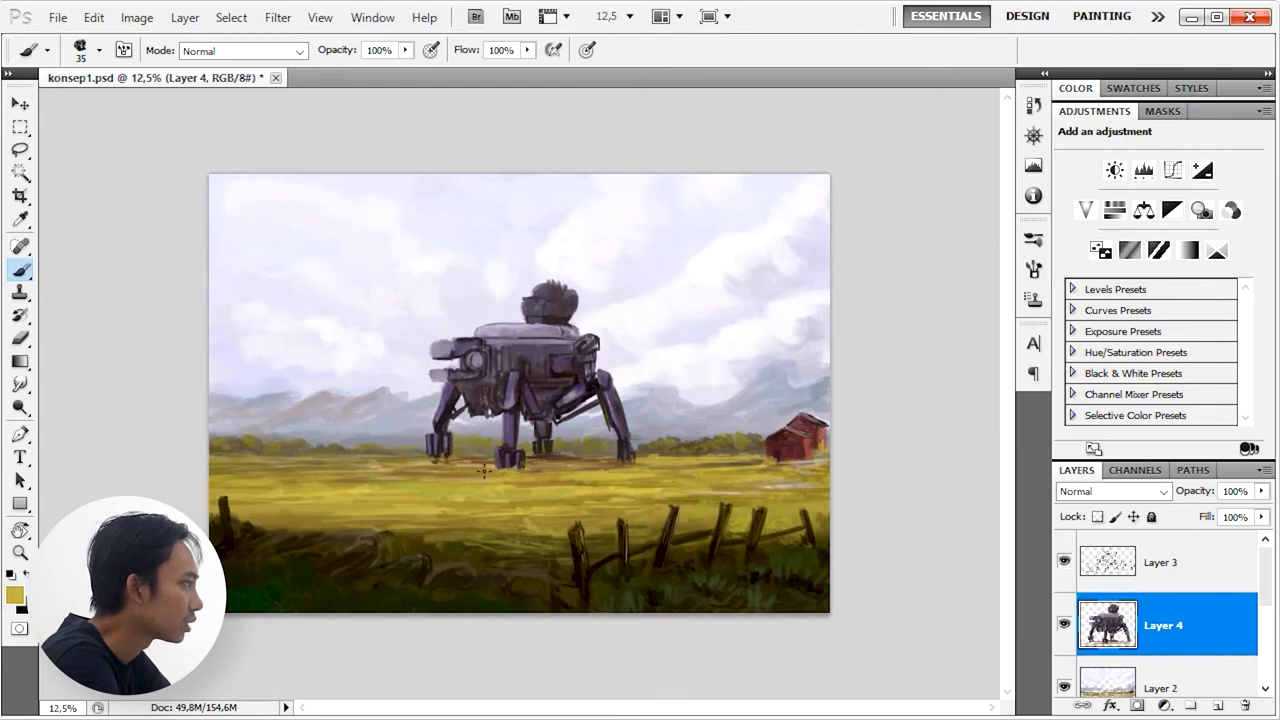
pyautogui.keyDown('alt'); pyautogui.click(444, 439); pyautogui.keyUp('alt')
pyautogui.hotkey('ctrl', '+')
pyautogui.hotkey('ctrl', '+')
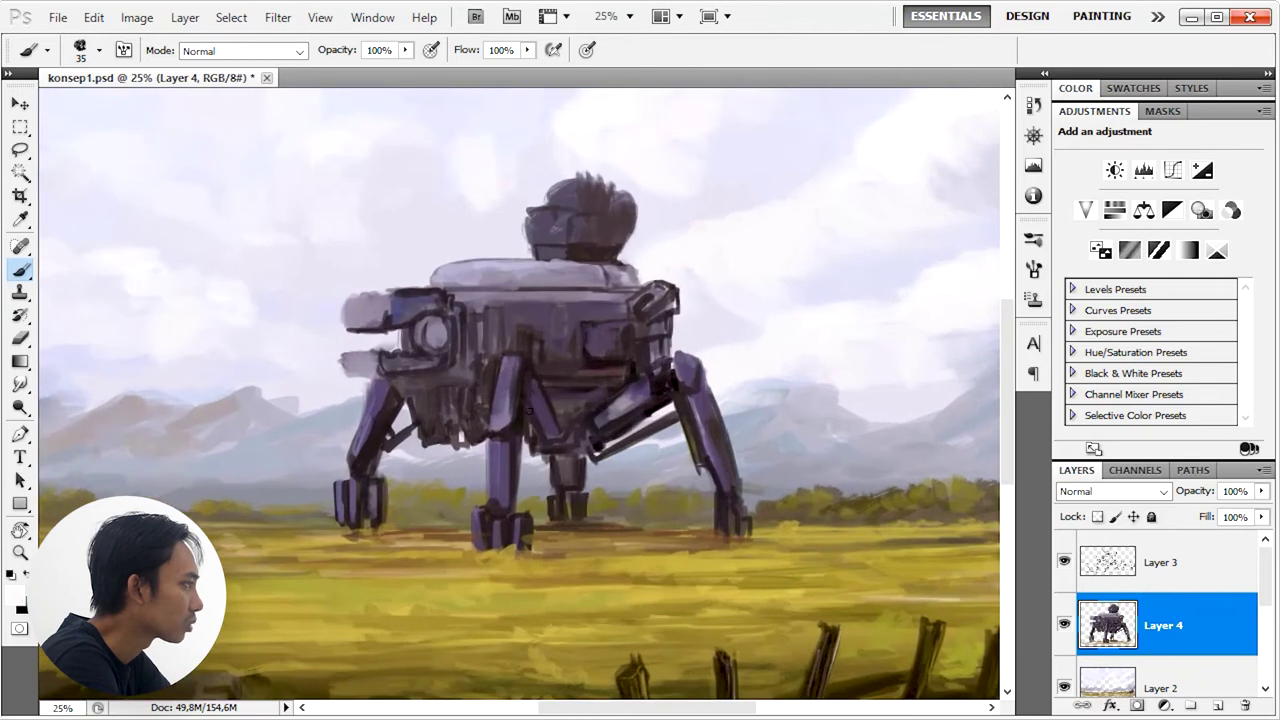
pyautogui.hotkey('ctrl', '+')
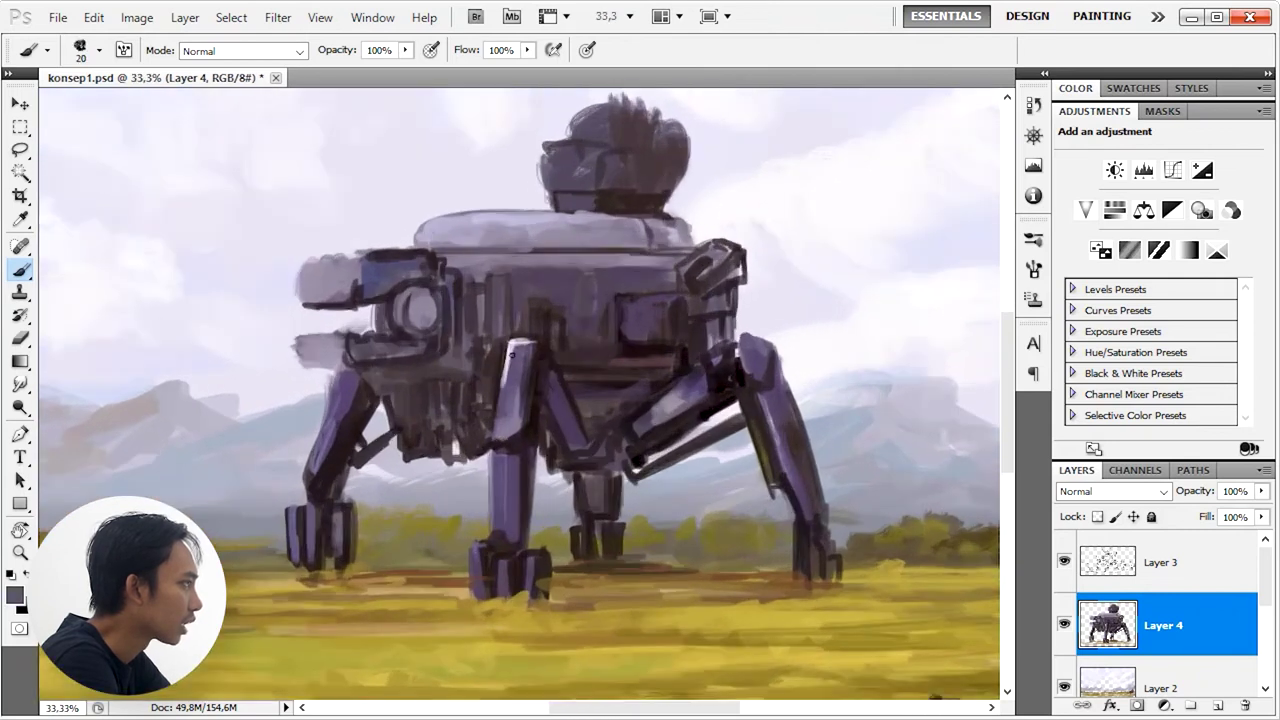
# Step: Paint dark details down the central body, chassis and central leg
pyautogui.keyDown('alt'); pyautogui.click(516, 467); pyautogui.keyUp('alt')
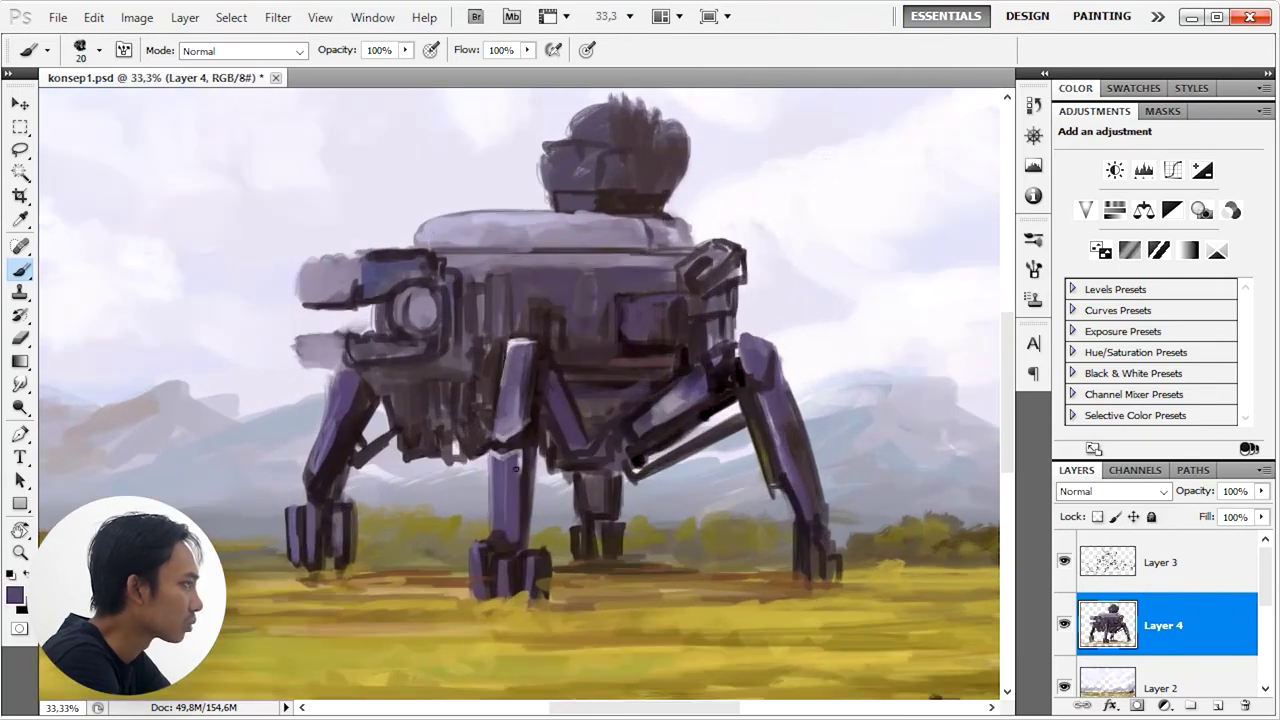
pyautogui.keyDown('alt'); pyautogui.click(327, 357); pyautogui.keyUp('alt')
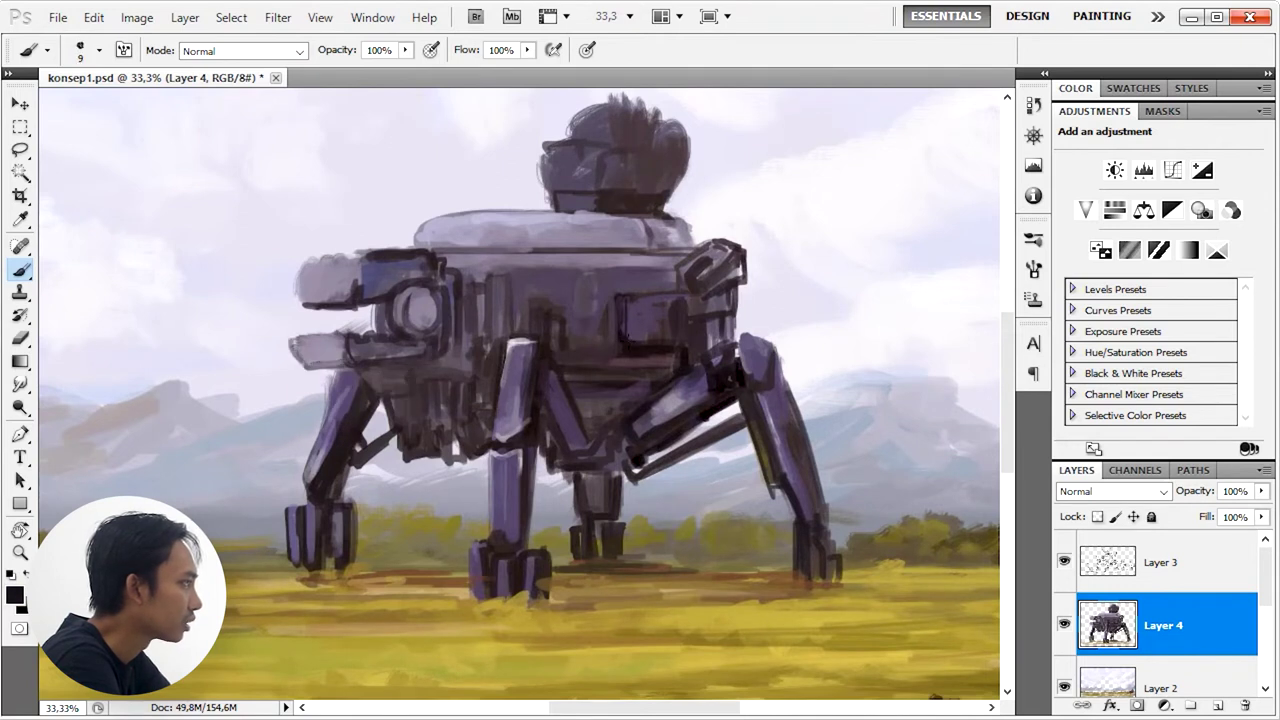
pyautogui.press(']')
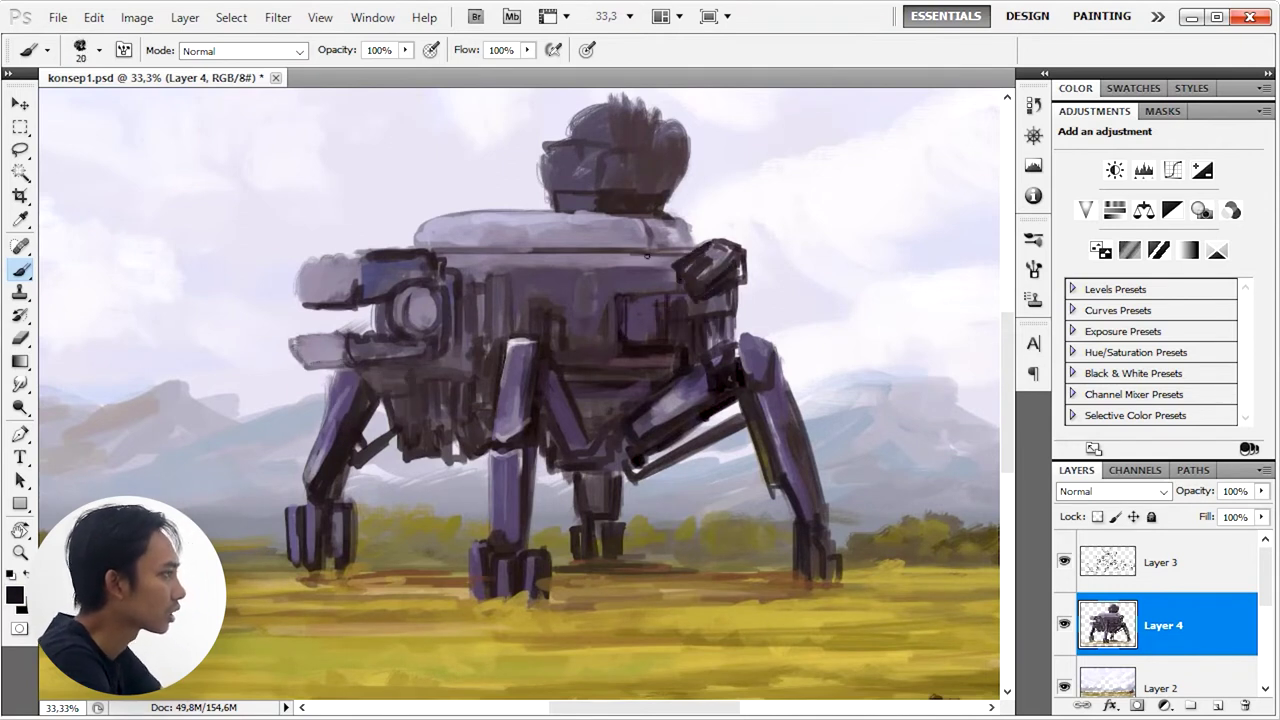
pyautogui.press('[')
pyautogui.press('[')
pyautogui.press(']')
pyautogui.moveTo(605, 285)
pyautogui.mouseDown()
pyautogui.moveTo(608, 355)
pyautogui.moveTo(575, 455)
pyautogui.moveTo(604, 510)
pyautogui.mouseUp()
pyautogui.press(']')
pyautogui.moveTo(546, 434); pyautogui.dragTo(564, 472)
# Step: Darken the left side and lower-left part of the chassis with a larger brush
pyautogui.press(']')
pyautogui.press(']')
pyautogui.press(']')
pyautogui.moveTo(423, 384)
pyautogui.mouseDown()
pyautogui.moveTo(432, 365)
pyautogui.moveTo(390, 389)
pyautogui.mouseUp()
pyautogui.moveTo(412, 432)
pyautogui.mouseDown()
pyautogui.moveTo(490, 402)
pyautogui.moveTo(479, 320)
pyautogui.mouseUp()
pyautogui.press('[')
# Step: Repaint the left cannon with lighter grey-purple and dark strokes
pyautogui.keyDown('alt'); pyautogui.click(518, 340); pyautogui.keyUp('alt')
pyautogui.moveTo(312, 264)
pyautogui.mouseDown()
pyautogui.moveTo(376, 250)
pyautogui.moveTo(316, 300)
pyautogui.moveTo(372, 334)
pyautogui.mouseUp()
pyautogui.keyDown('alt'); pyautogui.click(340, 266); pyautogui.keyUp('alt')
pyautogui.moveTo(294, 340); pyautogui.dragTo(346, 350)
pyautogui.press('e')
pyautogui.press('b')
# Step: Keep refining the left cannon, sampling dark and light purples and briefly erasing
pyautogui.keyDown('alt'); pyautogui.click(430, 261); pyautogui.keyUp('alt')
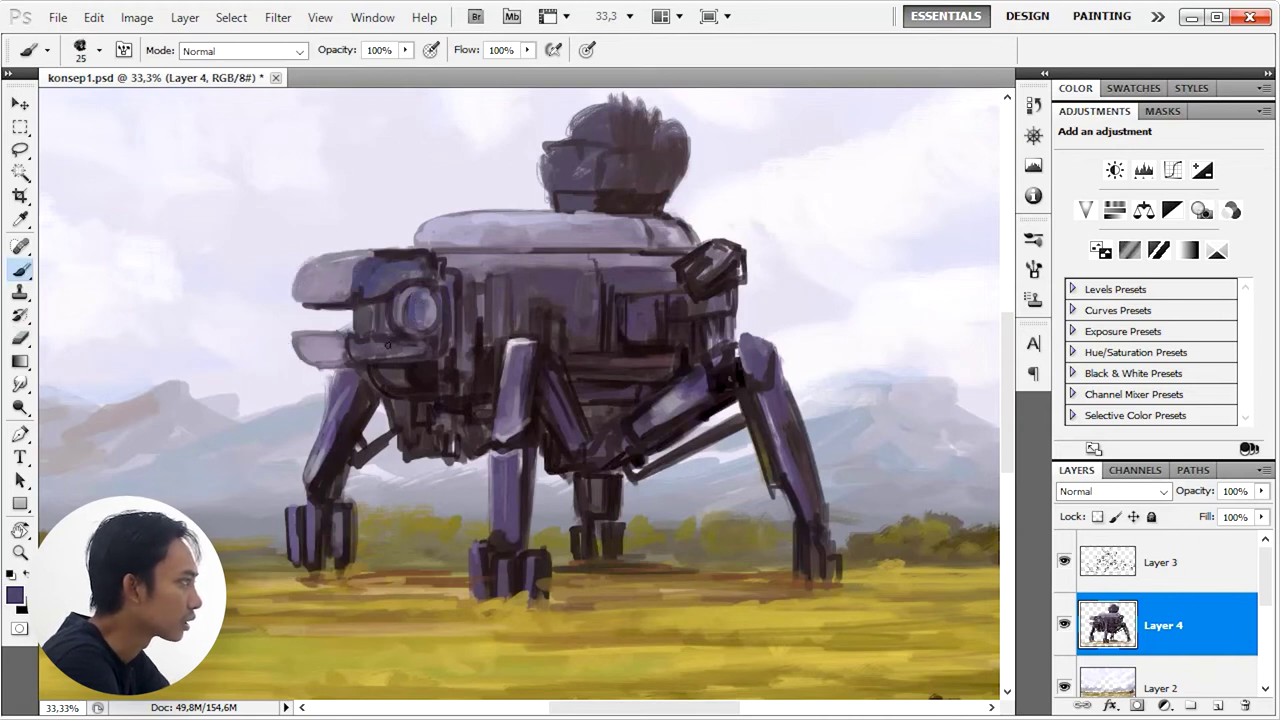
pyautogui.keyDown('alt'); pyautogui.click(346, 348); pyautogui.keyUp('alt')
pyautogui.keyDown('alt'); pyautogui.click(346, 356); pyautogui.keyUp('alt')
pyautogui.press('e')
pyautogui.press('b')
pyautogui.keyDown('alt'); pyautogui.click(340, 362); pyautogui.keyUp('alt')
pyautogui.keyDown('alt'); pyautogui.click(328, 368); pyautogui.keyUp('alt')
pyautogui.keyDown('alt'); pyautogui.click(340, 372); pyautogui.keyUp('alt')
pyautogui.keyDown('alt'); pyautogui.click(420, 385); pyautogui.keyUp('alt')
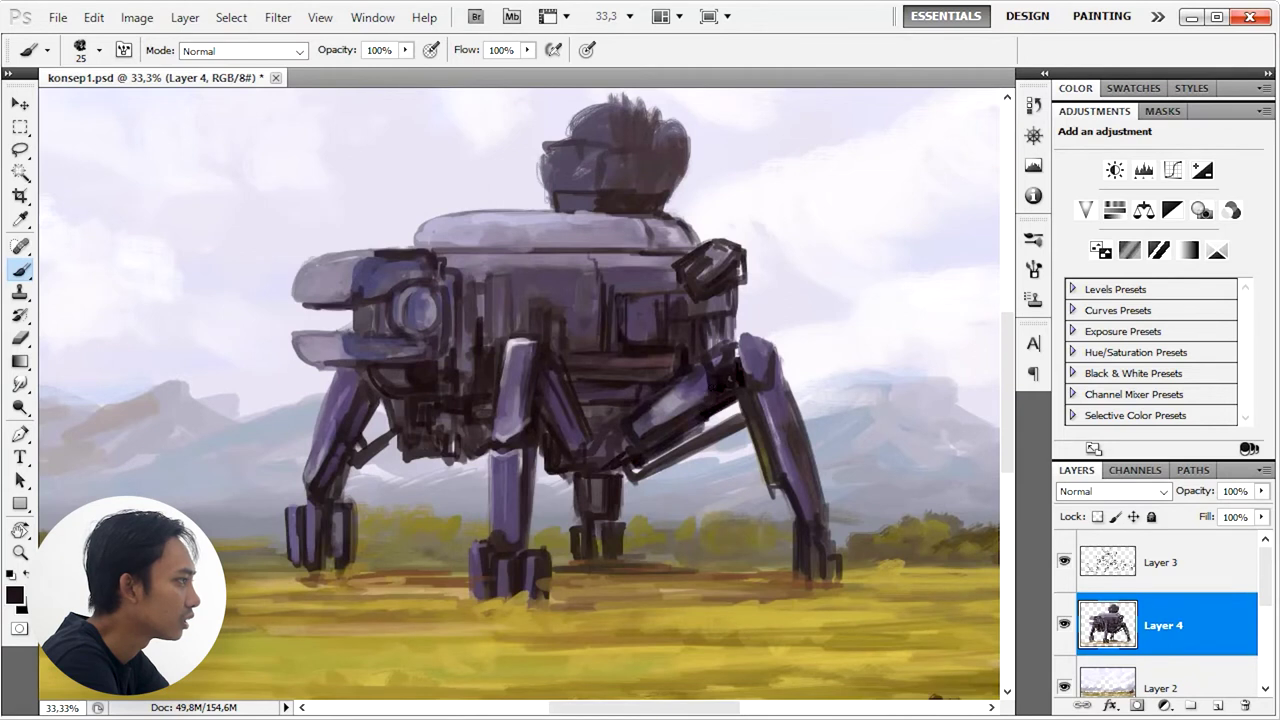
pyautogui.keyDown('alt'); pyautogui.click(678, 233); pyautogui.keyUp('alt')
pyautogui.press('[')
pyautogui.press('[')
pyautogui.press('[')
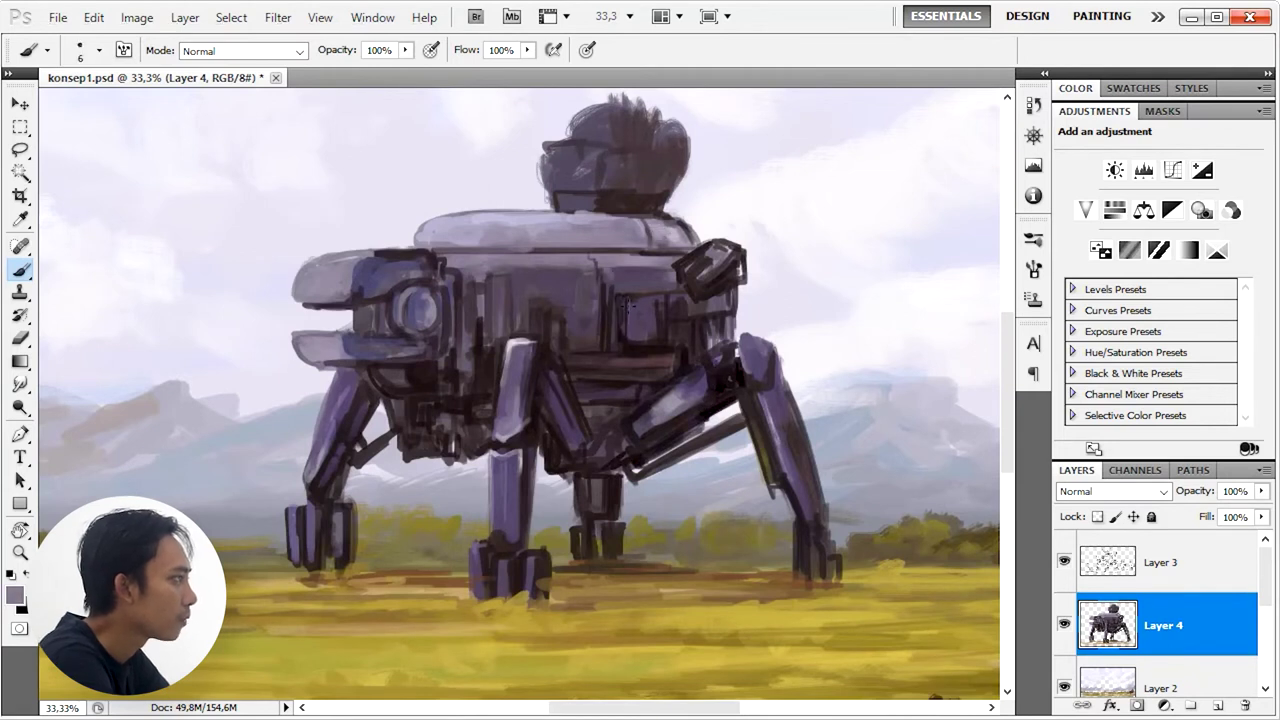
pyautogui.press(']')
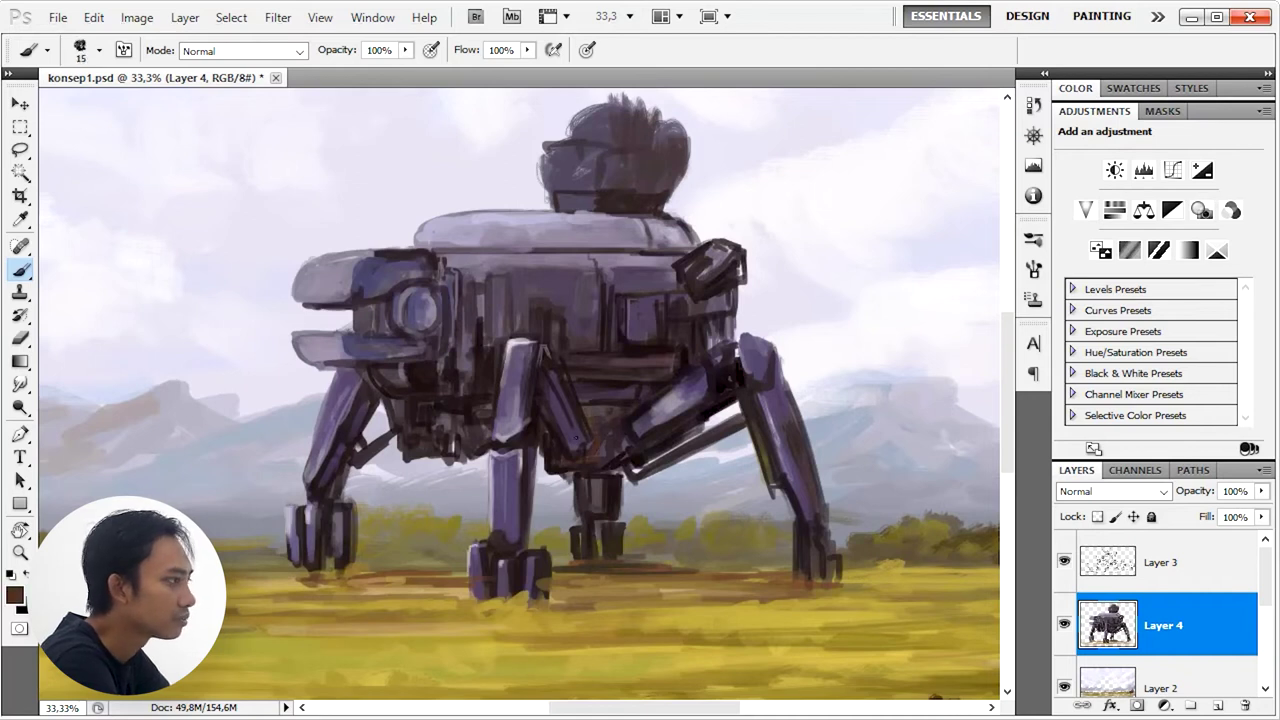
pyautogui.keyDown('alt'); pyautogui.click(570, 569); pyautogui.keyUp('alt')
# Step: Darken the left front leg's edges and paint lavender on the front-left head plates
pyautogui.moveTo(347, 484); pyautogui.dragTo(357, 560)
pyautogui.keyDown('alt'); pyautogui.click(455, 445); pyautogui.keyUp('alt')
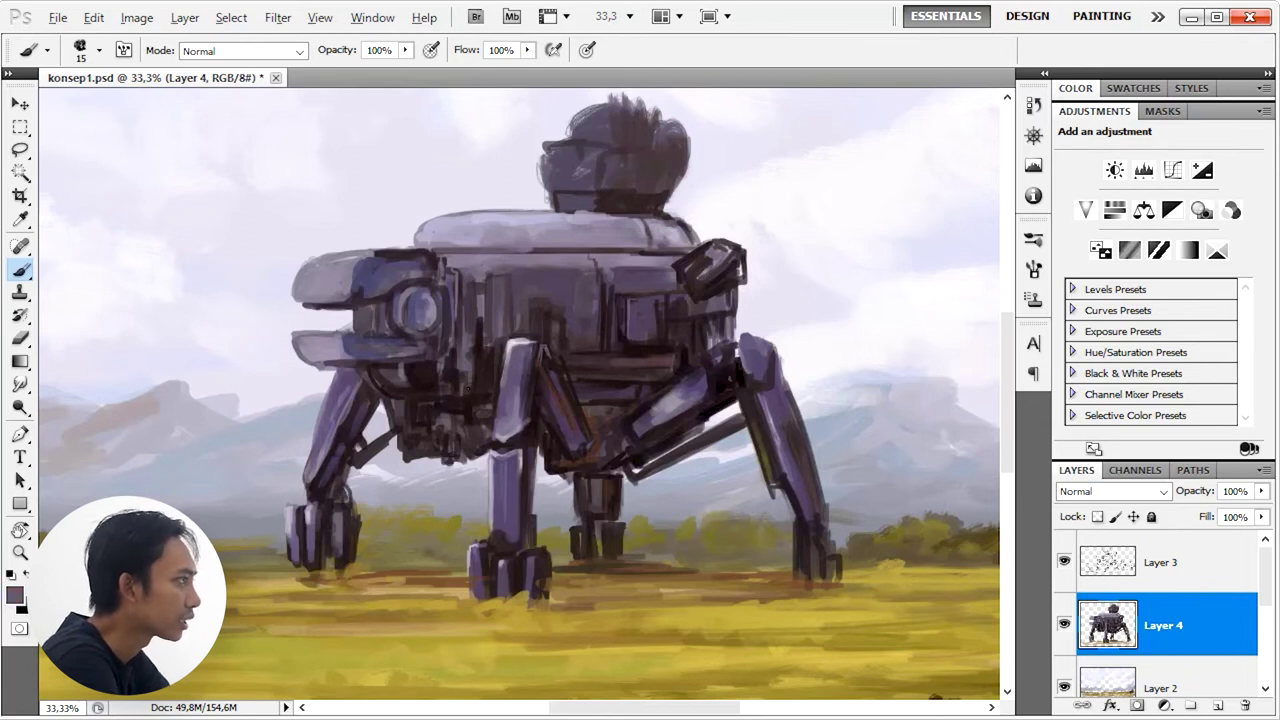
pyautogui.press(']')
pyautogui.press(']')
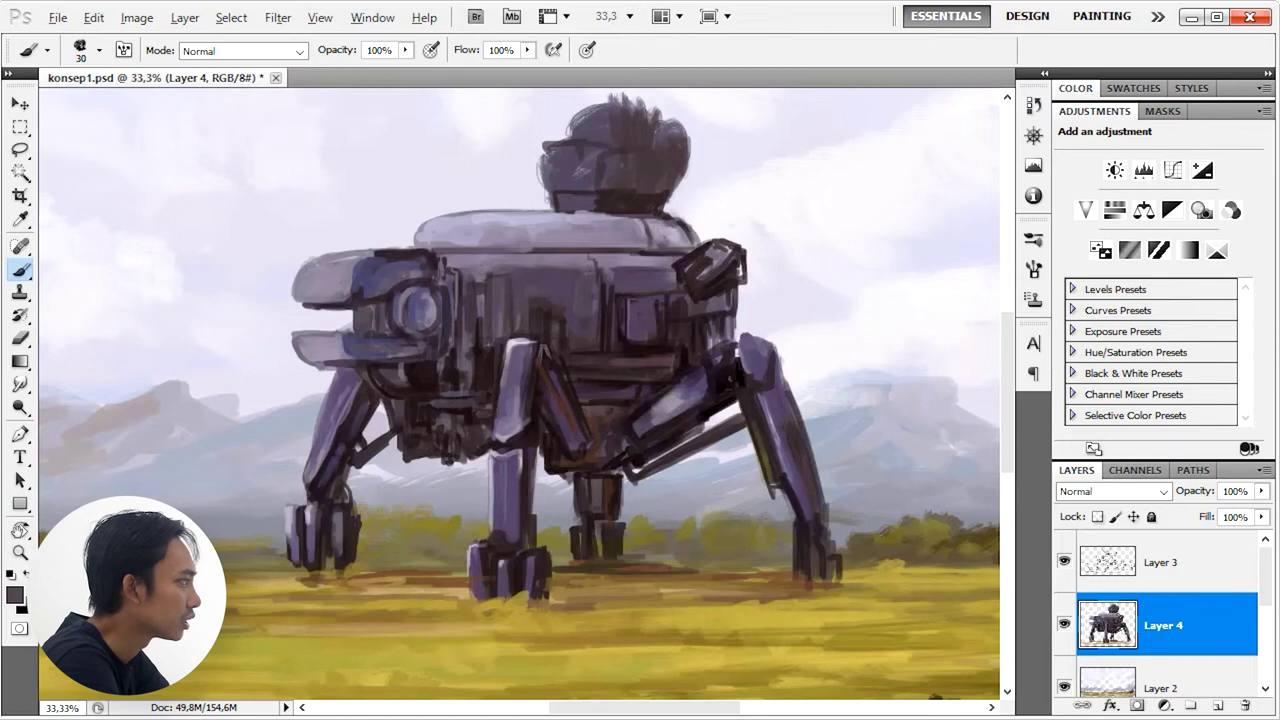
pyautogui.moveTo(352, 275)
pyautogui.mouseDown()
pyautogui.moveTo(305, 268)
pyautogui.moveTo(365, 262)
pyautogui.mouseUp()
pyautogui.moveTo(304, 342); pyautogui.dragTo(335, 348)
pyautogui.keyDown('alt'); pyautogui.click(768, 235); pyautogui.keyUp('alt')
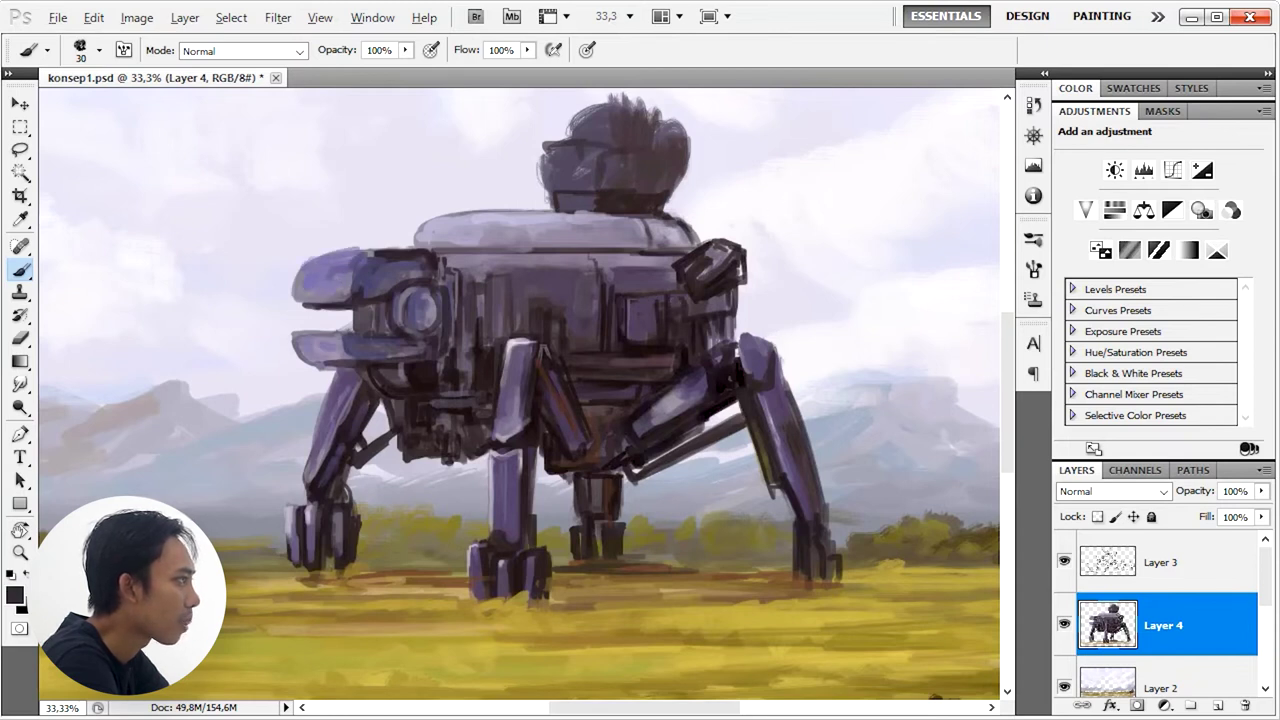
pyautogui.press('[')
pyautogui.press('[')
pyautogui.press('[')
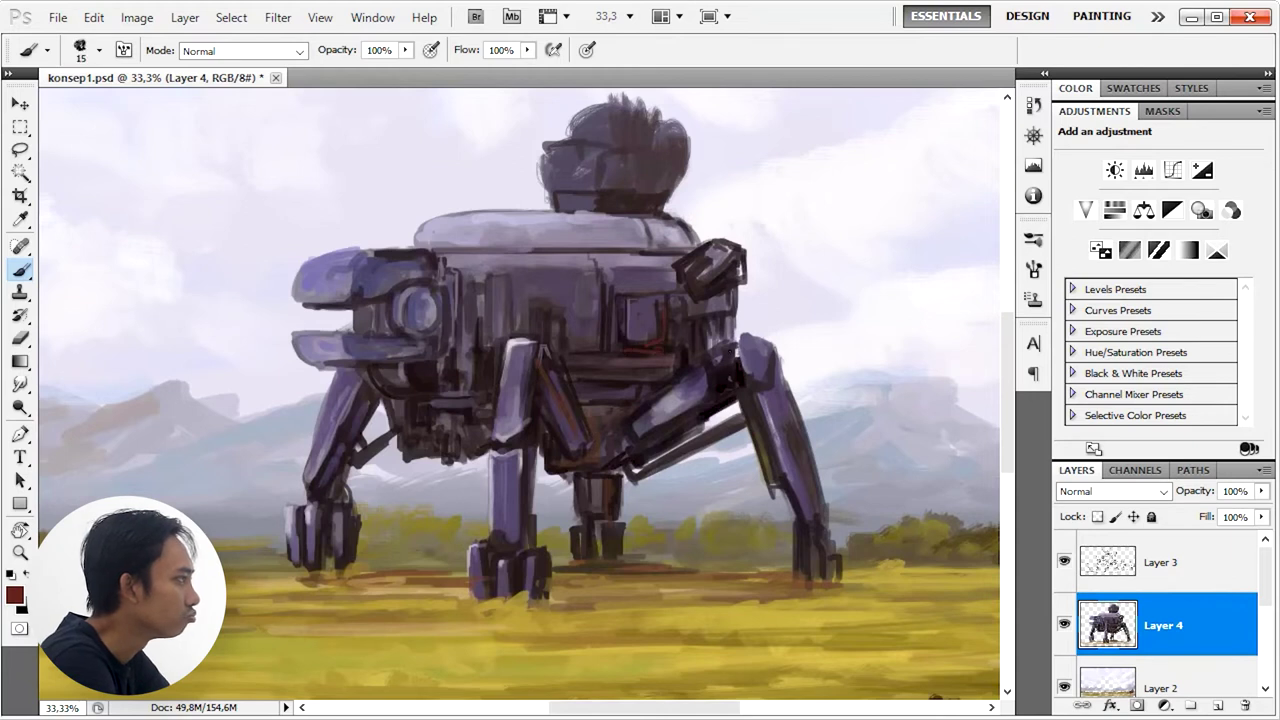
# Step: Paint near-black shadows under the body and legs, a vertical body line, and headlamp strokes
pyautogui.keyDown('alt'); pyautogui.click(730, 383); pyautogui.keyUp('alt')
pyautogui.moveTo(712, 358); pyautogui.dragTo(612, 430)
pyautogui.moveTo(575, 358); pyautogui.dragTo(562, 440)
pyautogui.moveTo(590, 428)
pyautogui.mouseDown()
pyautogui.moveTo(618, 440)
pyautogui.moveTo(608, 555)
pyautogui.mouseUp()
pyautogui.moveTo(448, 348); pyautogui.dragTo(448, 290)
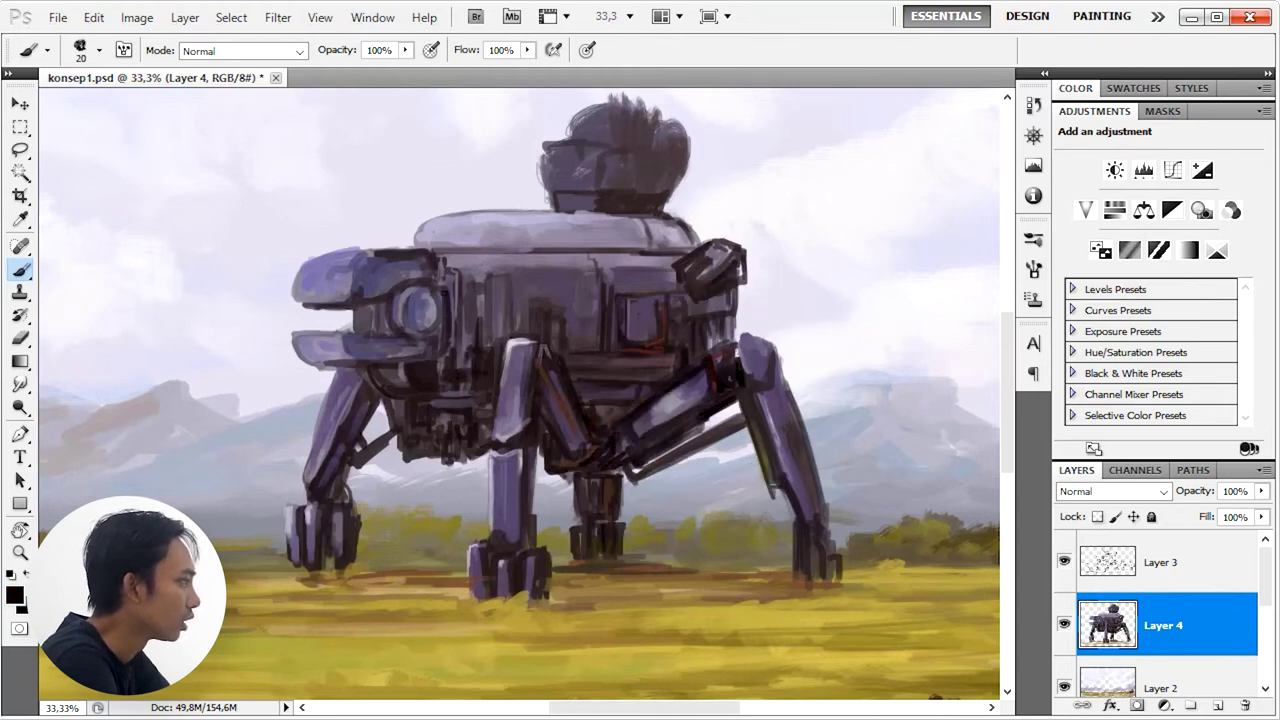
pyautogui.moveTo(426, 290)
pyautogui.mouseDown()
pyautogui.moveTo(322, 338)
pyautogui.moveTo(355, 314)
pyautogui.mouseUp()
# Step: Paint dark boxy detail strokes across the top of the walker's head
pyautogui.keyDown('alt'); pyautogui.click(334, 286); pyautogui.keyUp('alt')
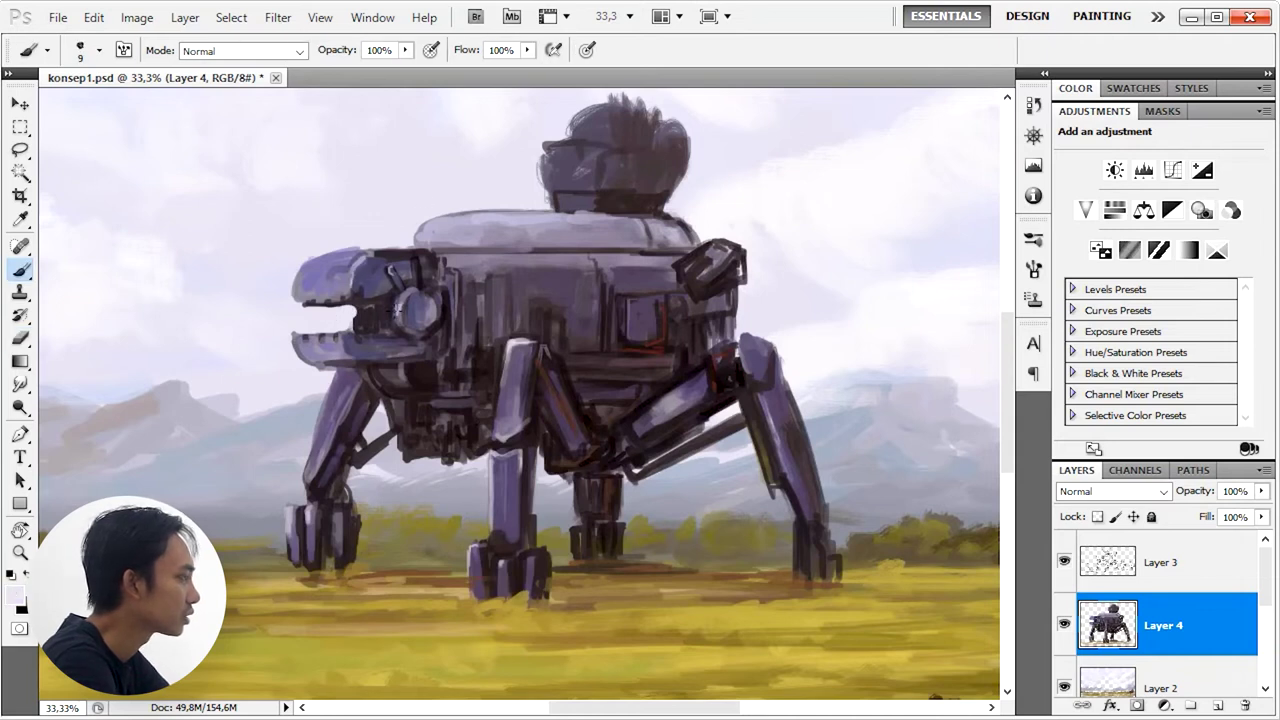
pyautogui.press(']')
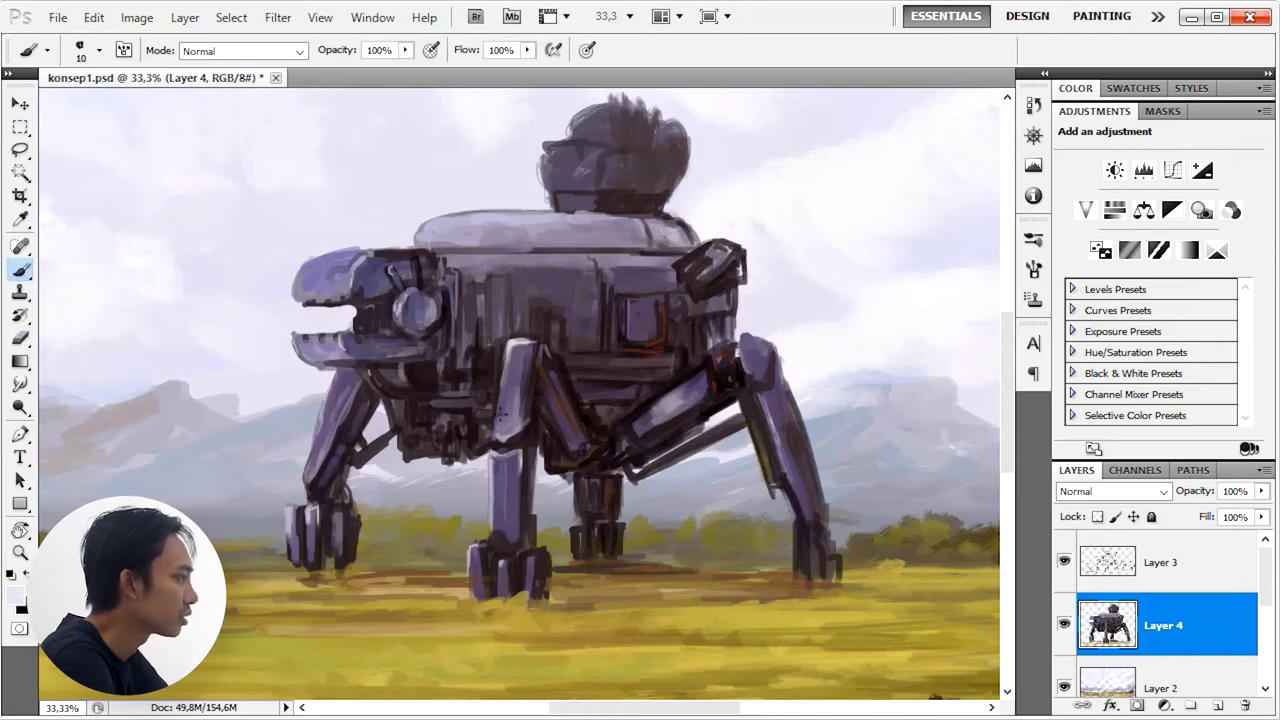
pyautogui.press(']')
pyautogui.press(']')
pyautogui.press(']')
pyautogui.keyDown('alt'); pyautogui.click(521, 342); pyautogui.keyUp('alt')
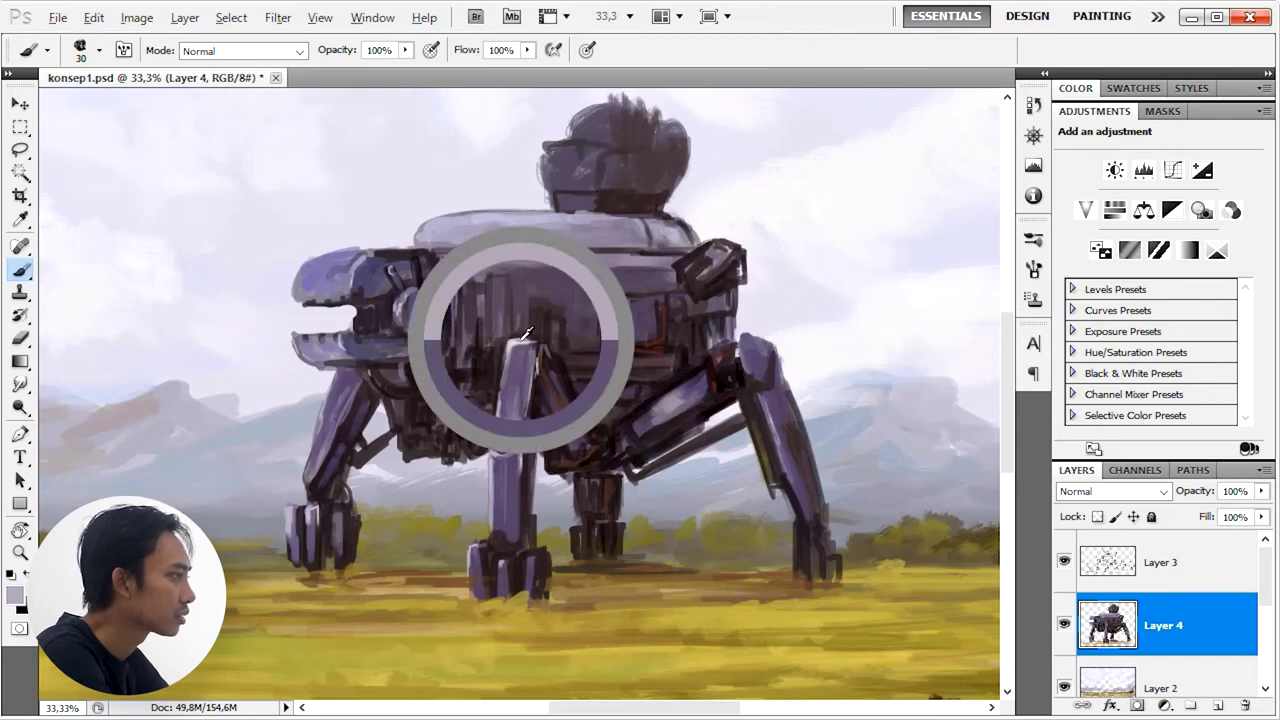
pyautogui.keyDown('alt'); pyautogui.click(568, 272); pyautogui.keyUp('alt')
pyautogui.keyDown('alt'); pyautogui.click(626, 455); pyautogui.keyUp('alt')
pyautogui.keyDown('alt'); pyautogui.click(612, 452); pyautogui.keyUp('alt')
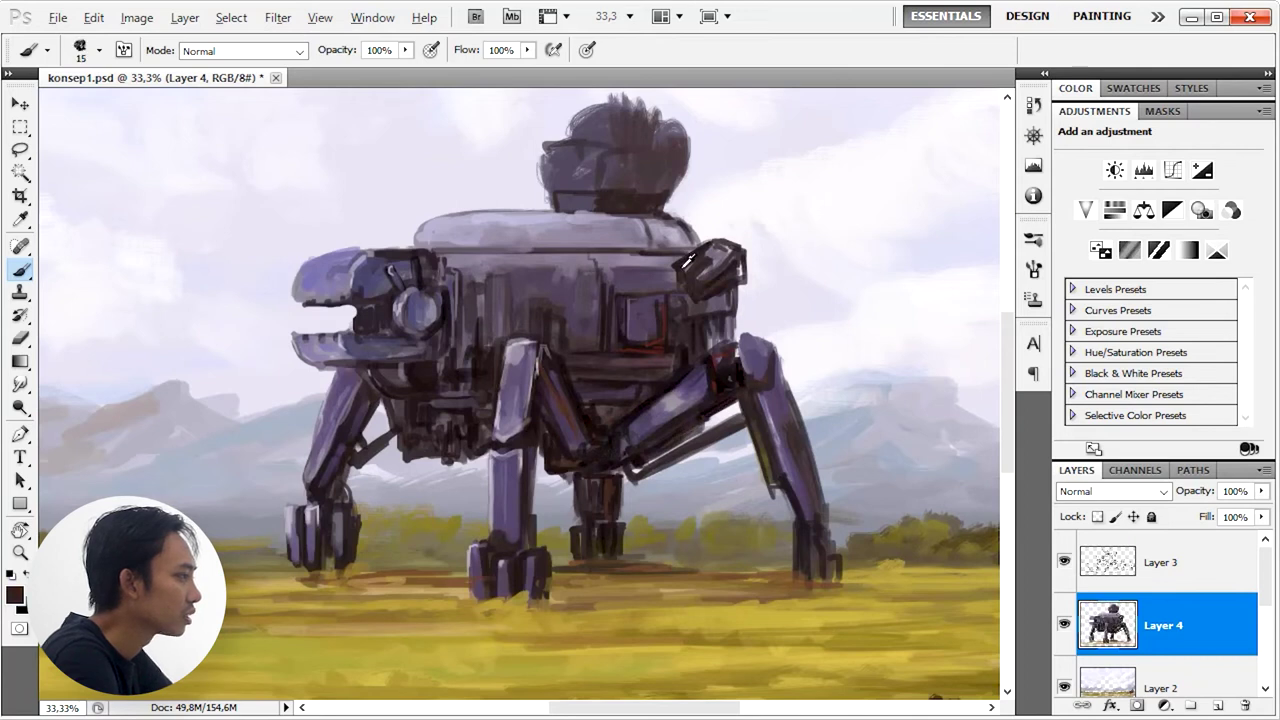
pyautogui.moveTo(603, 156)
pyautogui.mouseDown()
pyautogui.moveTo(645, 185)
pyautogui.moveTo(684, 158)
pyautogui.moveTo(630, 128)
pyautogui.moveTo(549, 160)
pyautogui.mouseUp()
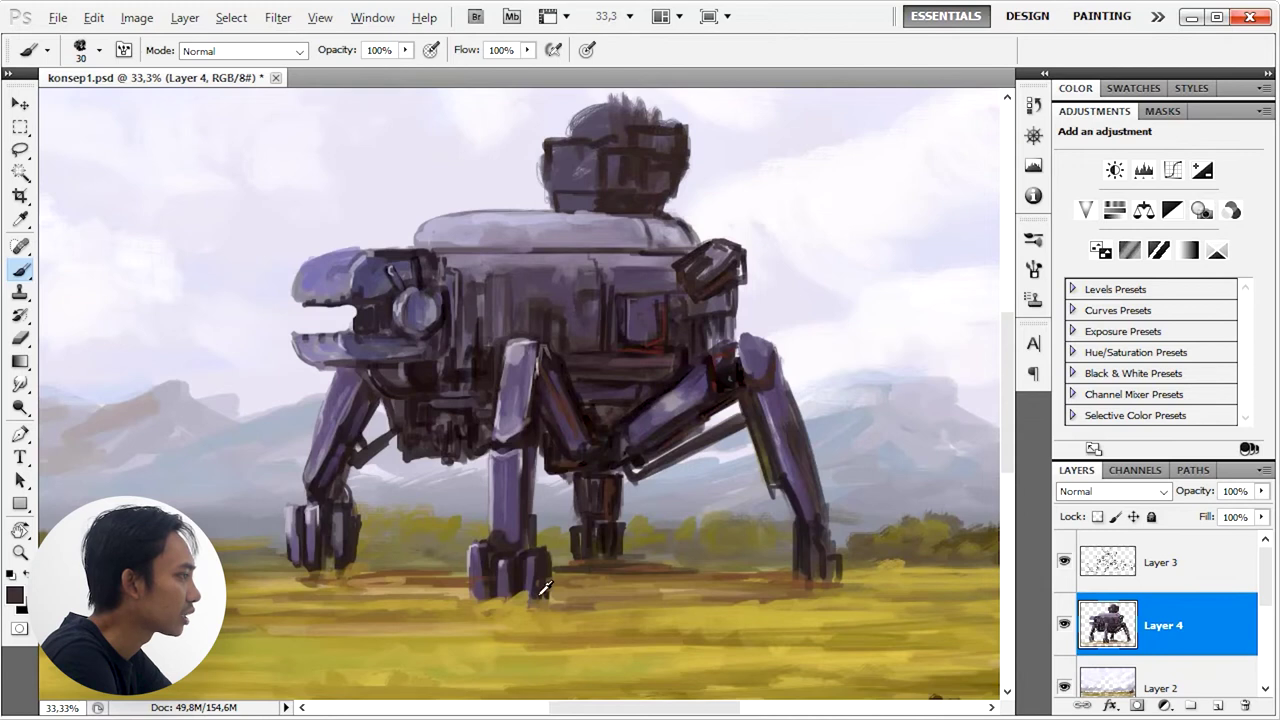
# Step: Sample browns and olive and paint ground strokes below the walker's feet
pyautogui.keyDown('alt'); pyautogui.click(476, 568); pyautogui.keyUp('alt')
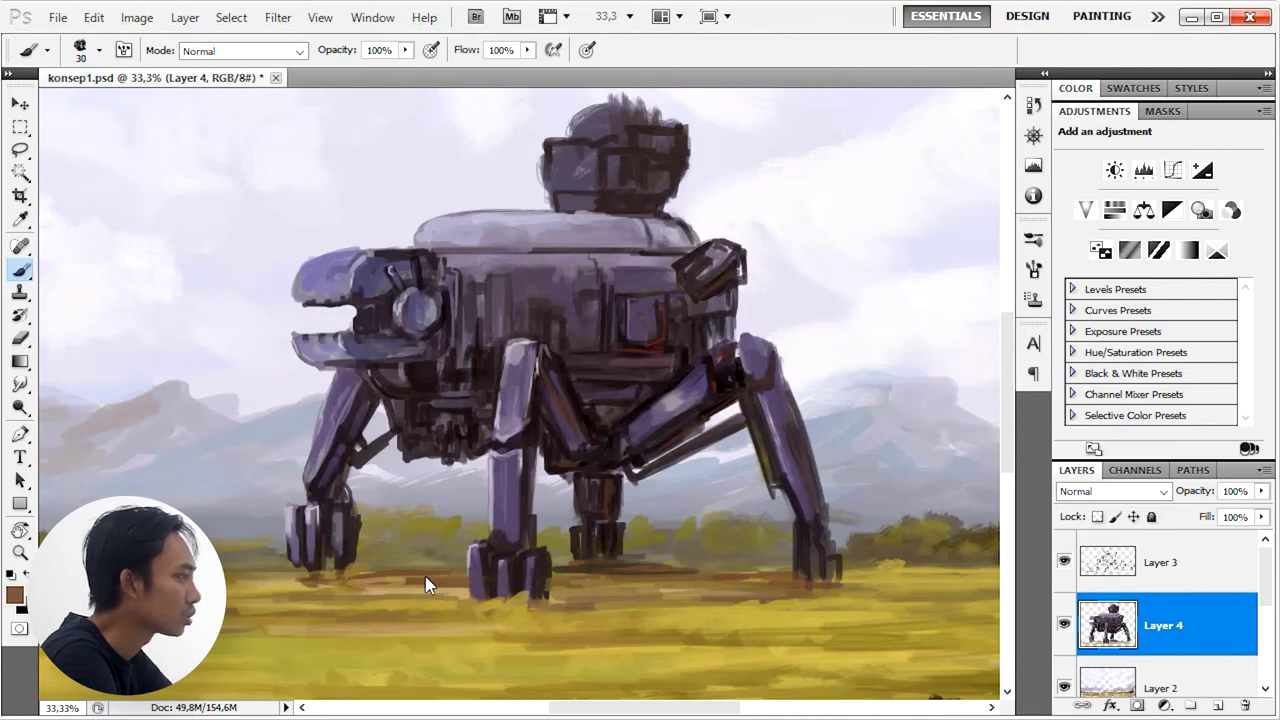
pyautogui.keyDown('alt'); pyautogui.click(330, 554); pyautogui.keyUp('alt')
pyautogui.keyDown('alt'); pyautogui.click(441, 602); pyautogui.keyUp('alt')
pyautogui.press('[')
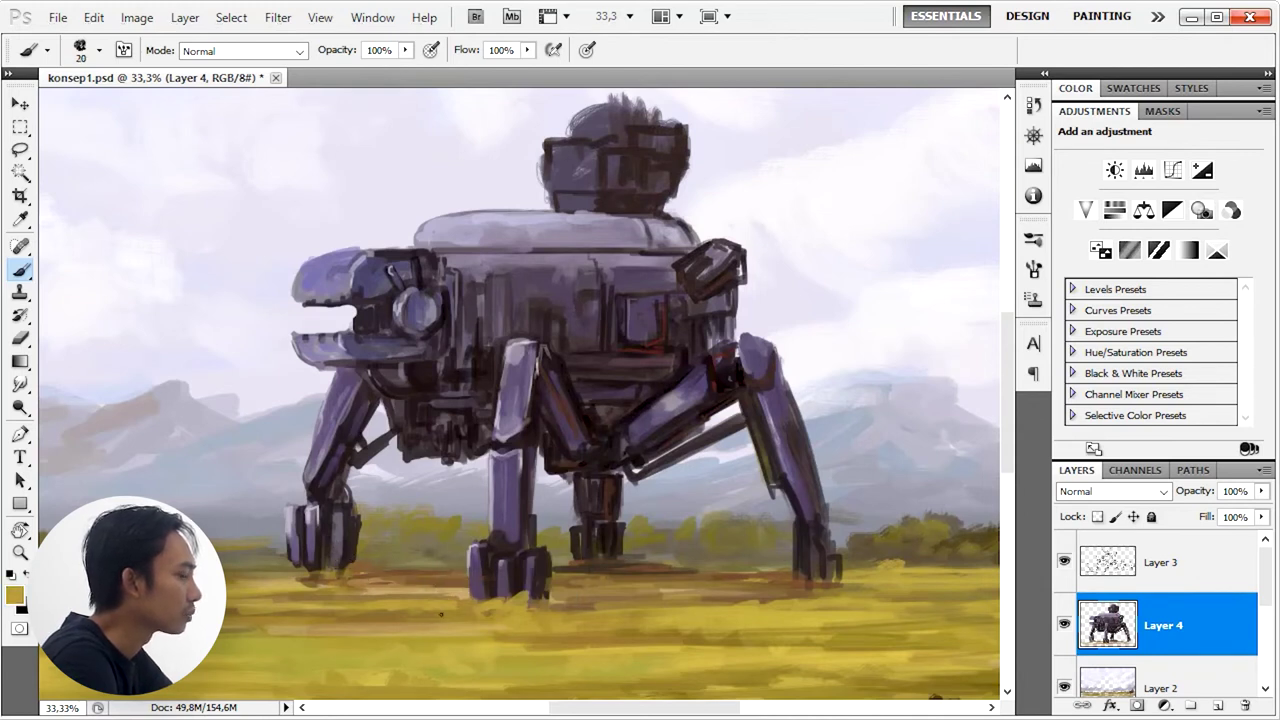
pyautogui.moveTo(458, 597); pyautogui.dragTo(712, 592)
pyautogui.keyDown('alt'); pyautogui.click(530, 605); pyautogui.keyUp('alt')
pyautogui.keyDown('alt'); pyautogui.click(826, 573); pyautogui.keyUp('alt')
# Step: Paint a dark brown shadow between the walker's feet
pyautogui.press('[')
pyautogui.keyDown('alt'); pyautogui.click(914, 376); pyautogui.keyUp('alt')
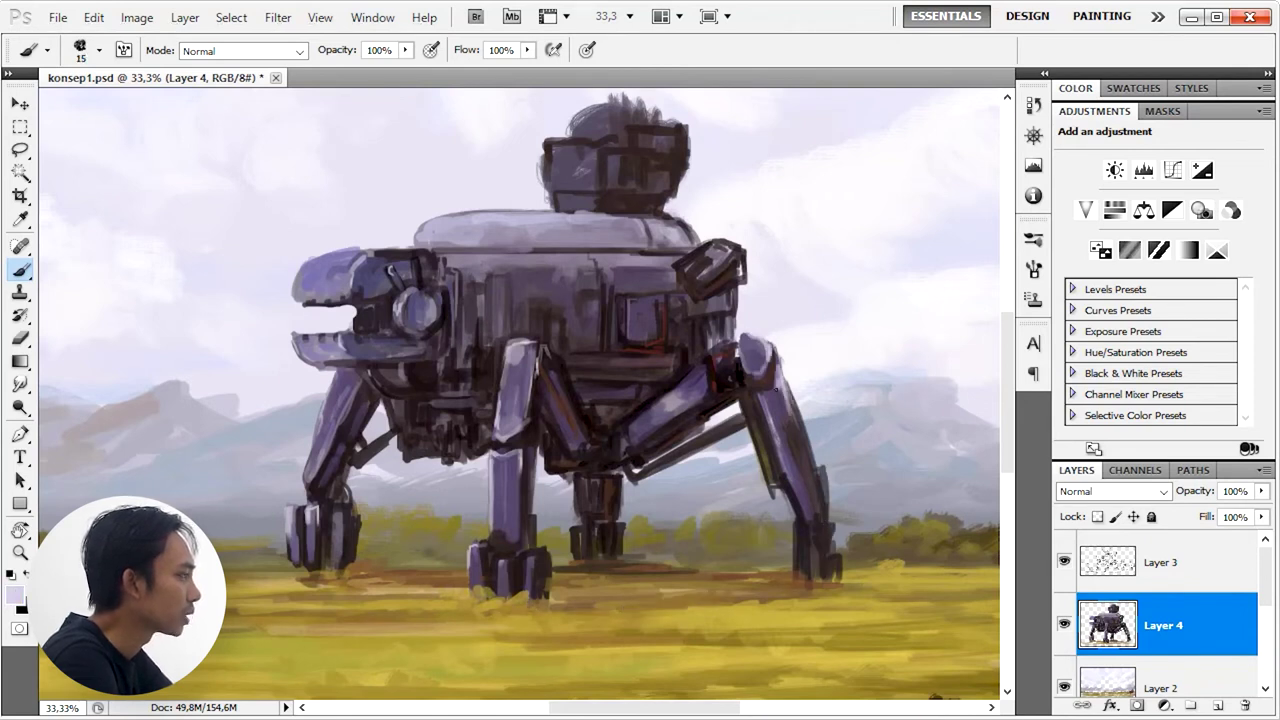
pyautogui.keyDown('alt'); pyautogui.click(690, 568); pyautogui.keyUp('alt')
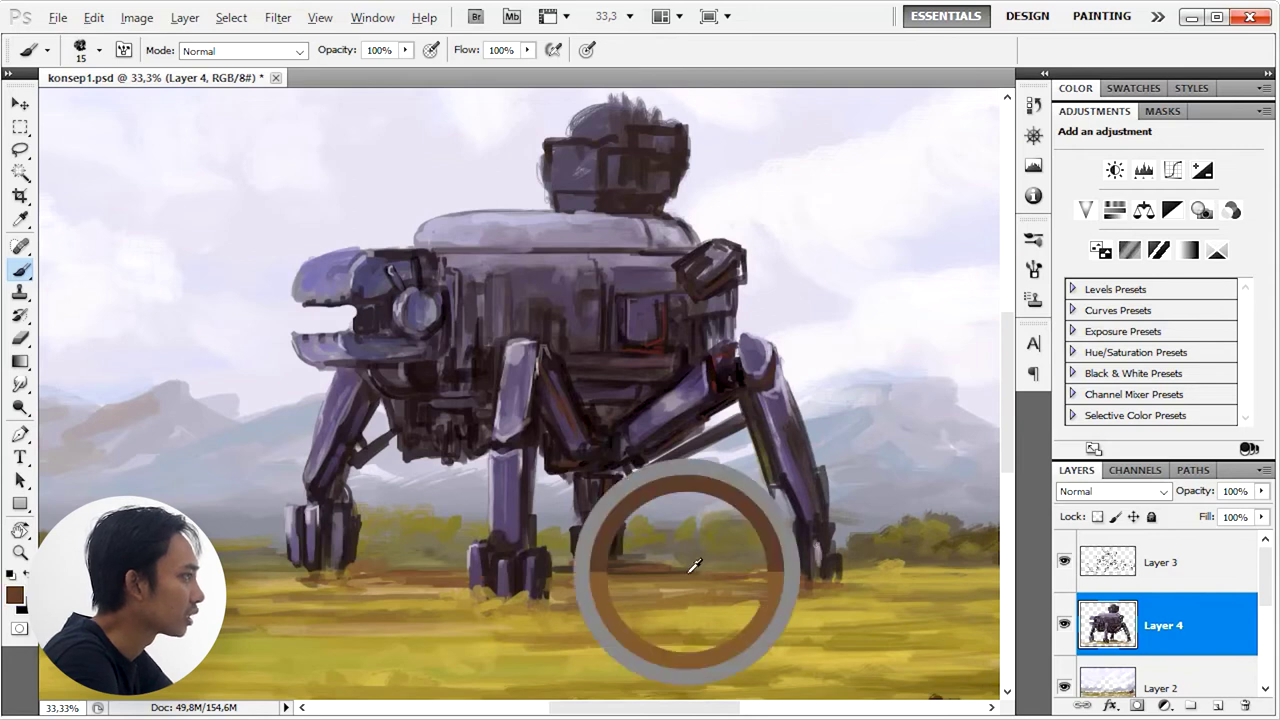
pyautogui.press(']')
pyautogui.press(']')
pyautogui.press(']')
pyautogui.moveTo(552, 578)
pyautogui.mouseDown()
pyautogui.moveTo(780, 586)
pyautogui.moveTo(264, 594)
pyautogui.mouseUp()
pyautogui.keyDown('alt'); pyautogui.click(430, 576); pyautogui.keyUp('alt')
# Step: Extend the brown ground shadow under the walker to the left and right
pyautogui.keyDown('alt'); pyautogui.click(420, 596); pyautogui.keyUp('alt')
pyautogui.moveTo(440, 595)
pyautogui.mouseDown()
pyautogui.moveTo(369, 596)
pyautogui.moveTo(674, 607)
pyautogui.moveTo(868, 580)
pyautogui.mouseUp()
pyautogui.keyDown('alt'); pyautogui.click(760, 576); pyautogui.keyUp('alt')
pyautogui.moveTo(652, 584); pyautogui.dragTo(881, 586)
pyautogui.keyDown('alt'); pyautogui.click(574, 286); pyautogui.keyUp('alt')
pyautogui.keyDown('alt'); pyautogui.click(876, 176); pyautogui.keyUp('alt')
pyautogui.press('[')
pyautogui.press('[')
pyautogui.press('[')
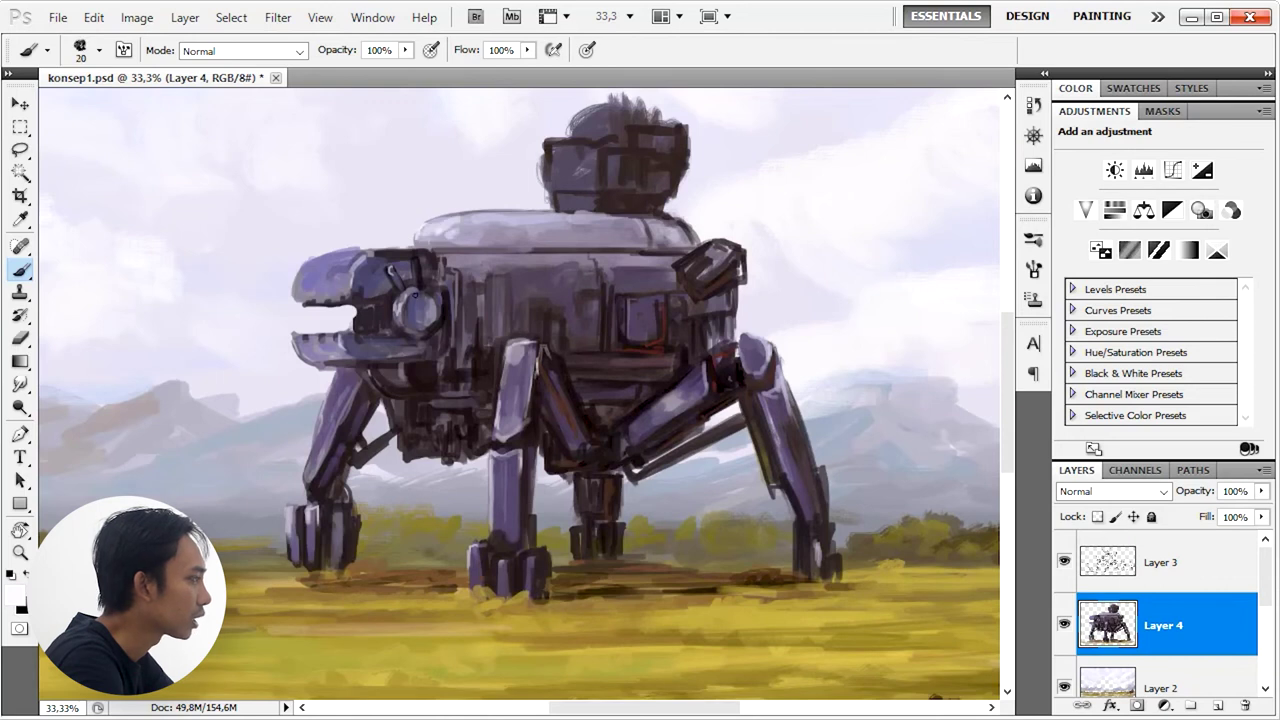
# Step: Paint dark black strokes around the walker's head, then zoom out to view the whole painting
pyautogui.click(14, 596)
pyautogui.click(812, 705)
pyautogui.click(1057, 577)
pyautogui.moveTo(362, 330); pyautogui.dragTo(378, 304)
pyautogui.moveTo(376, 326); pyautogui.dragTo(394, 290)
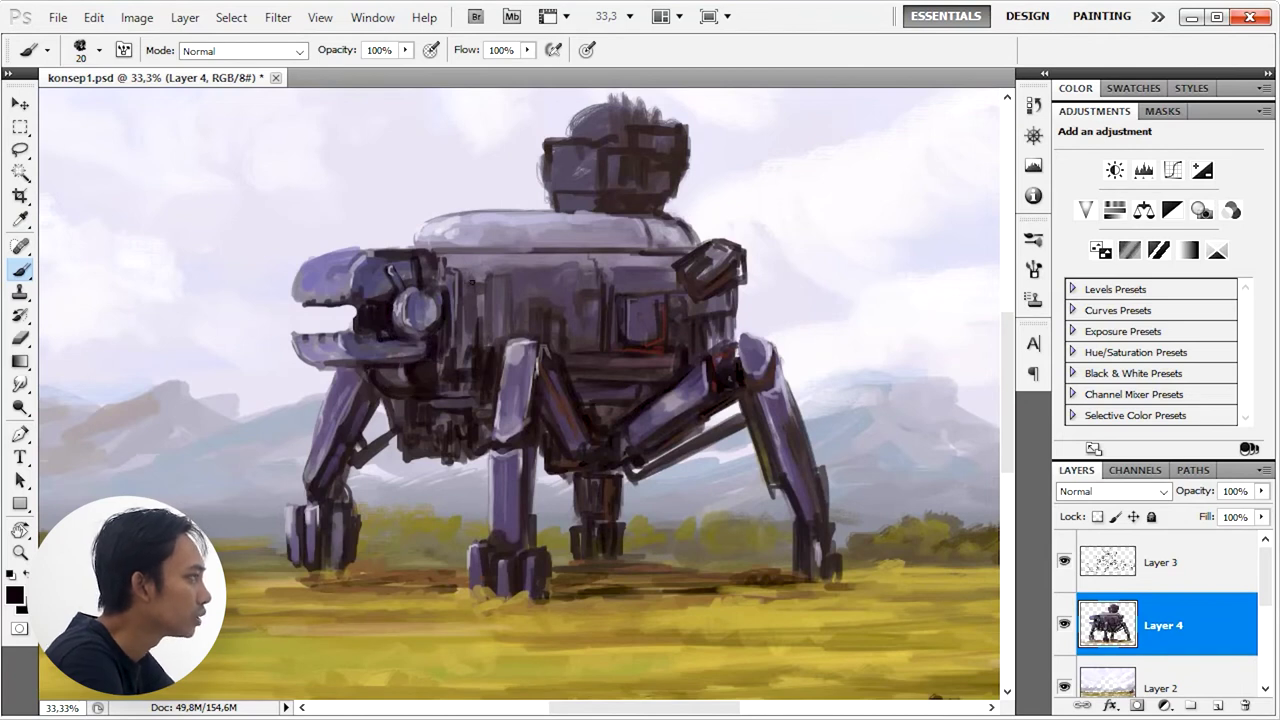
pyautogui.keyDown('alt'); pyautogui.click(458, 320); pyautogui.keyUp('alt')
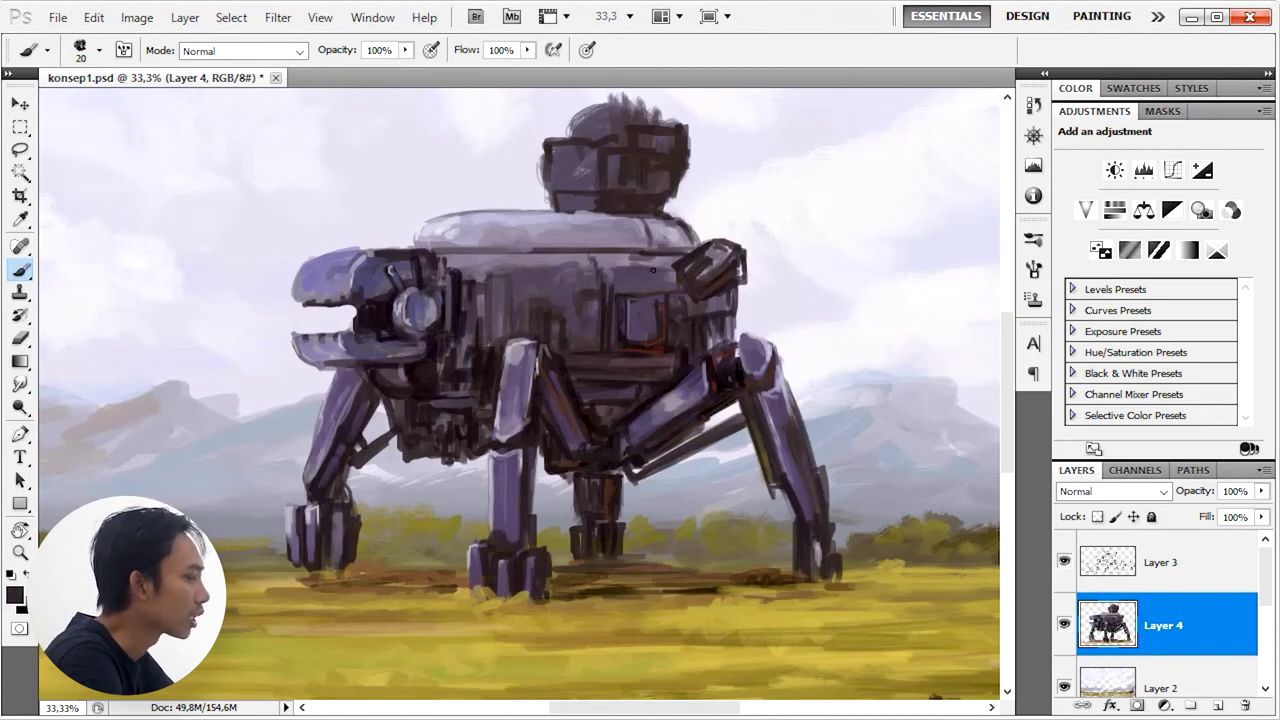
pyautogui.keyDown('alt'); pyautogui.click(632, 318); pyautogui.keyUp('alt')
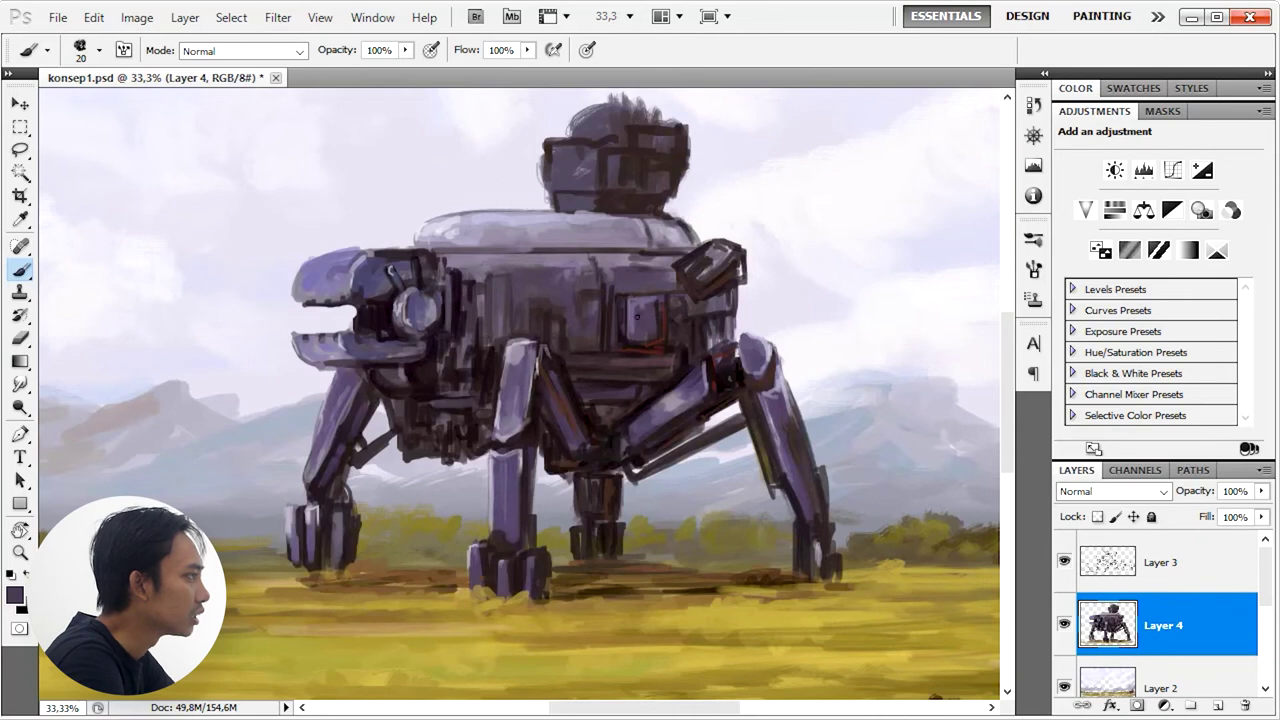
pyautogui.hotkey('ctrl', '-')
pyautogui.hotkey('ctrl', '-')
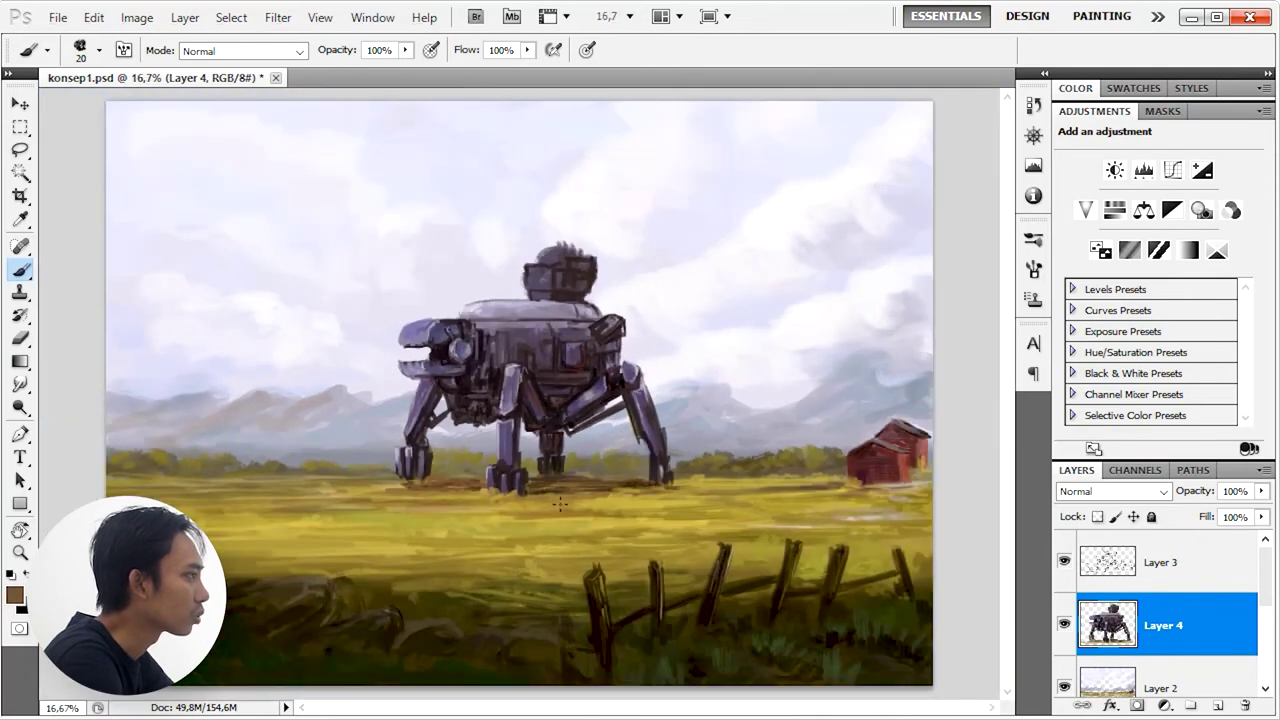
# Step: Repaint the top of the walker's head in near-black tones
pyautogui.keyDown('alt'); pyautogui.click(432, 476); pyautogui.keyUp('alt')
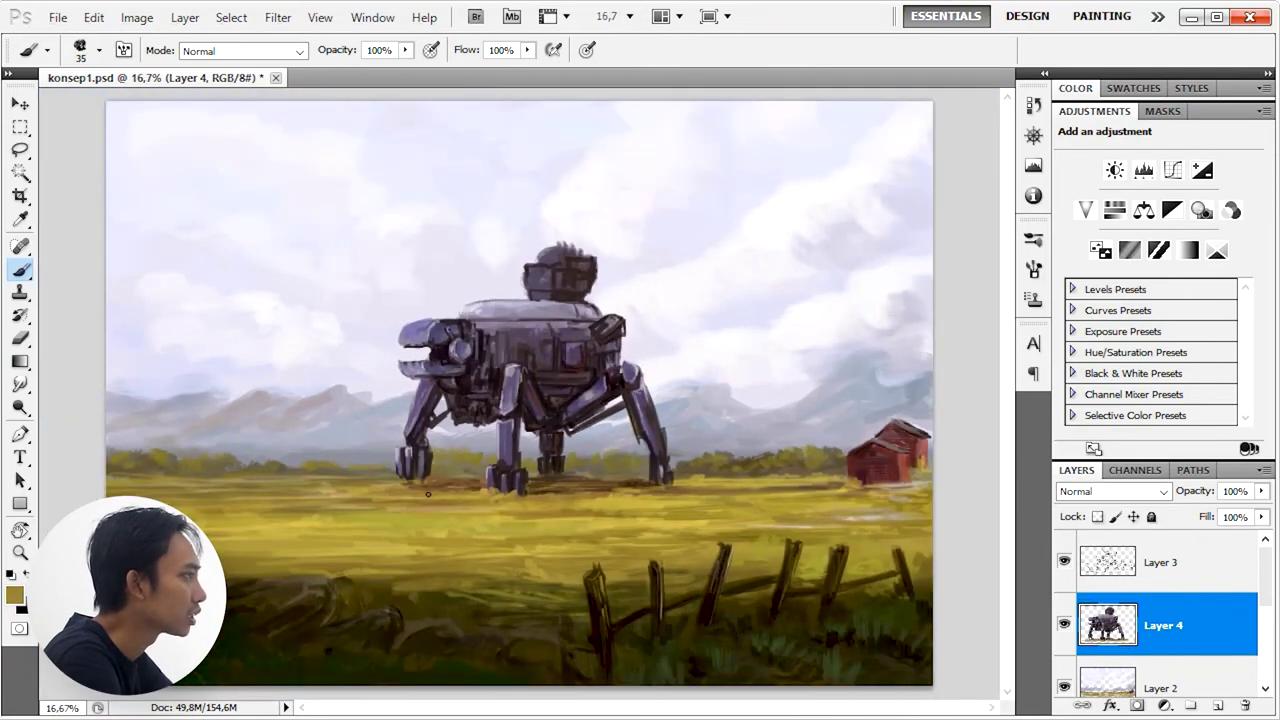
pyautogui.keyDown('alt'); pyautogui.click(651, 400); pyautogui.keyUp('alt')
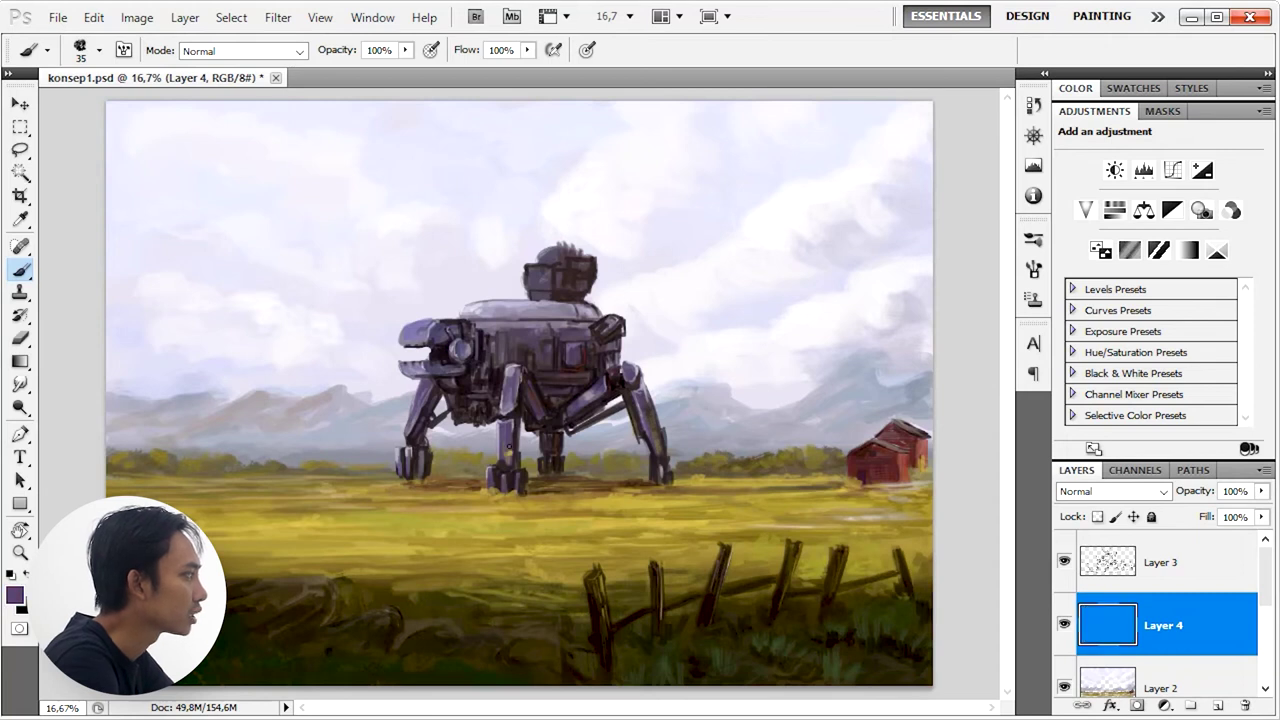
pyautogui.keyDown('alt'); pyautogui.click(473, 489); pyautogui.keyUp('alt')
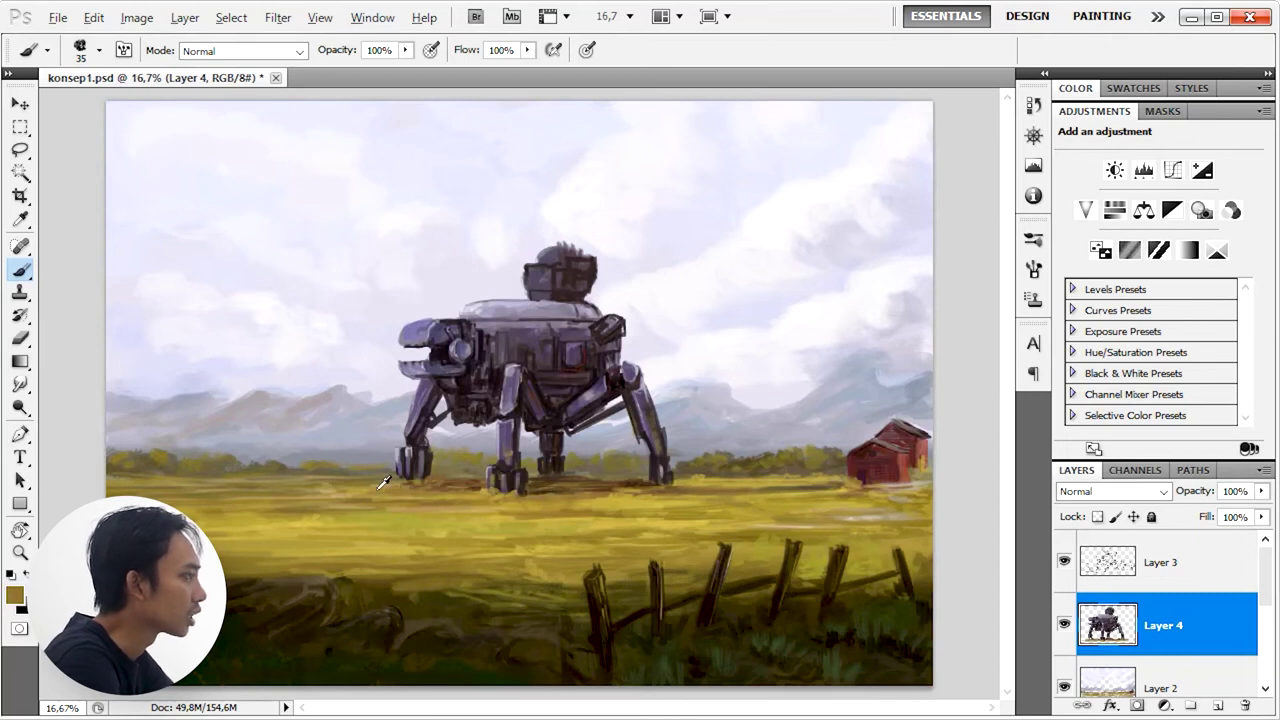
pyautogui.keyDown('alt'); pyautogui.click(705, 271); pyautogui.keyUp('alt')
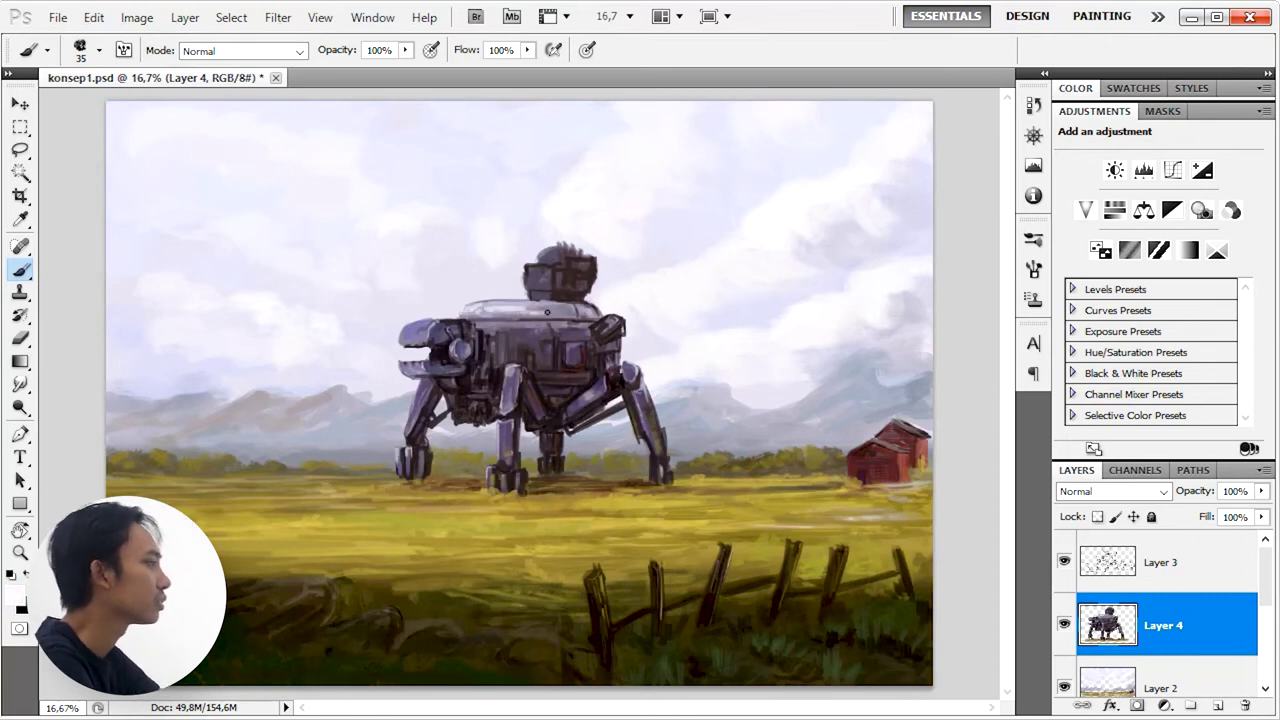
pyautogui.keyDown('alt'); pyautogui.click(600, 288); pyautogui.keyUp('alt')
pyautogui.click(530, 277)
pyautogui.keyDown('alt'); pyautogui.click(564, 262); pyautogui.keyUp('alt')
pyautogui.keyDown('alt'); pyautogui.click(595, 261); pyautogui.keyUp('alt')
pyautogui.moveTo(545, 249)
pyautogui.mouseDown()
pyautogui.moveTo(578, 249)
pyautogui.moveTo(599, 295)
pyautogui.moveTo(712, 268)
pyautogui.moveTo(614, 346)
pyautogui.mouseUp()
pyautogui.keyDown('alt'); pyautogui.click(593, 281); pyautogui.keyUp('alt')
# Step: Paint a long dark diagonal cannon barrel from the walker's back and brighten the legs
pyautogui.keyDown('alt'); pyautogui.click(645, 323); pyautogui.keyUp('alt')
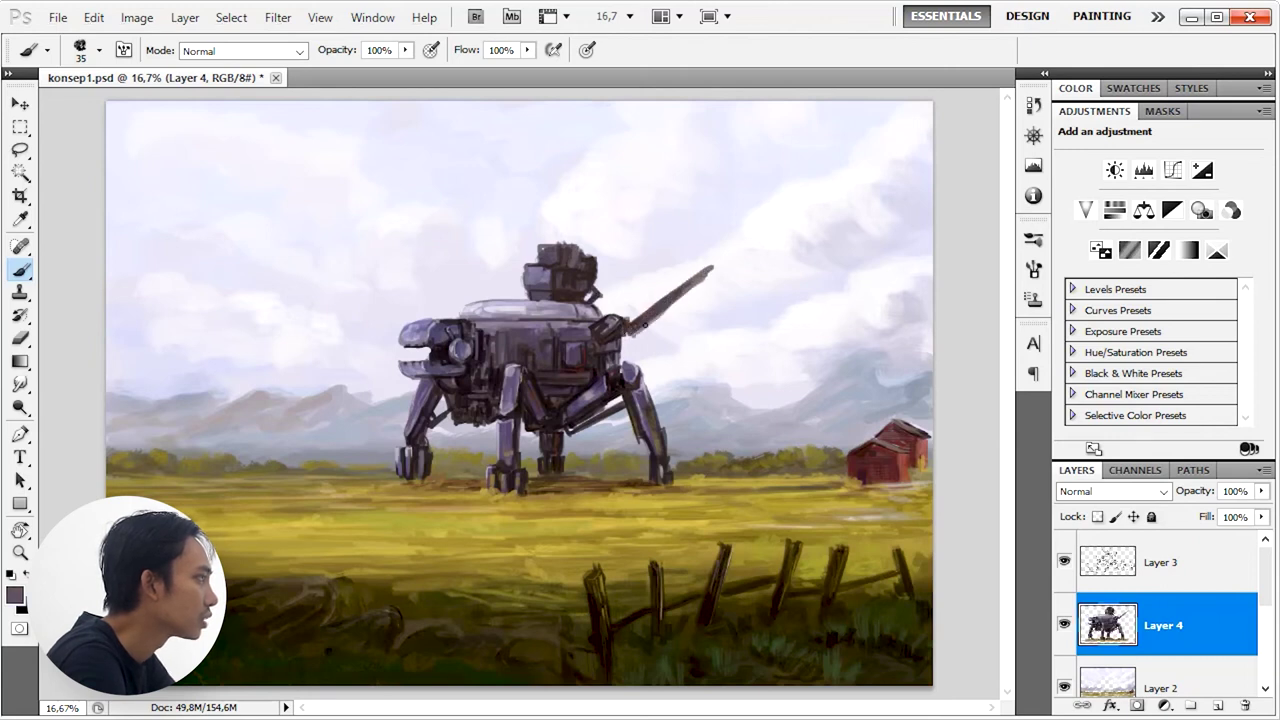
pyautogui.keyDown('alt'); pyautogui.click(620, 375); pyautogui.keyUp('alt')
pyautogui.press('[')
pyautogui.moveTo(712, 268)
pyautogui.mouseDown()
pyautogui.moveTo(642, 322)
pyautogui.moveTo(653, 300)
pyautogui.mouseUp()
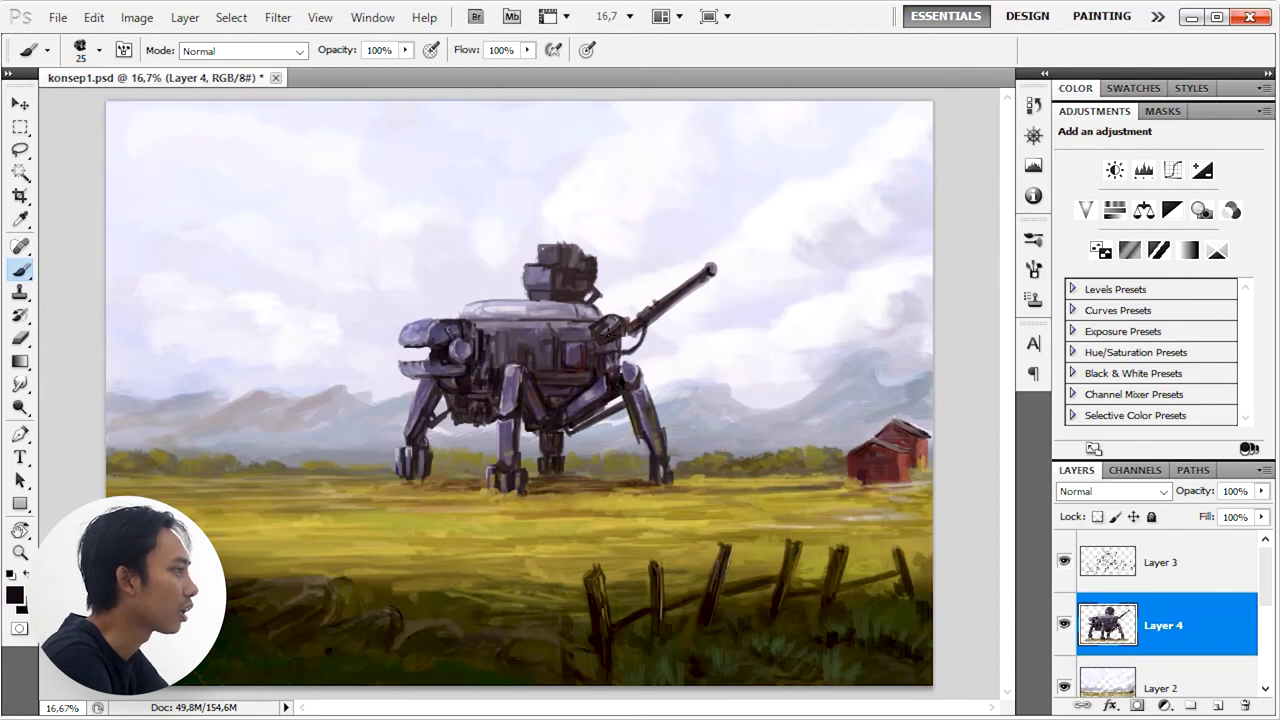
pyautogui.click(20, 407)
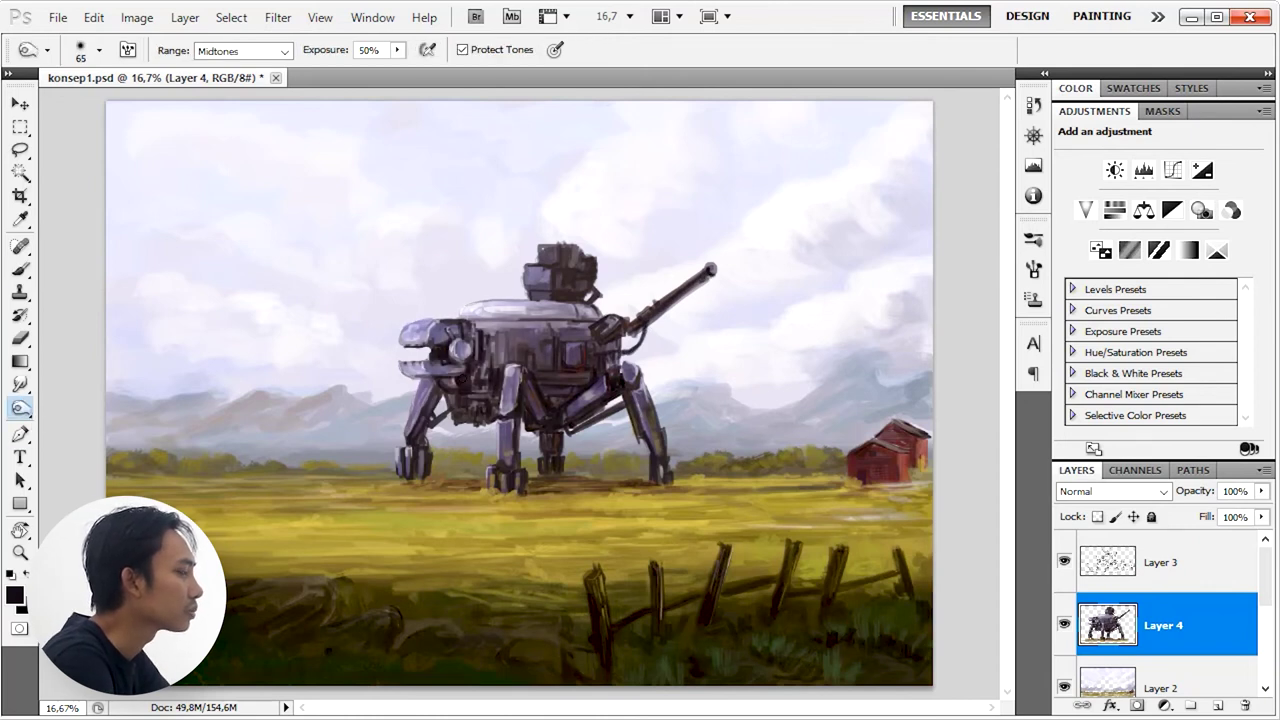
pyautogui.press('b')
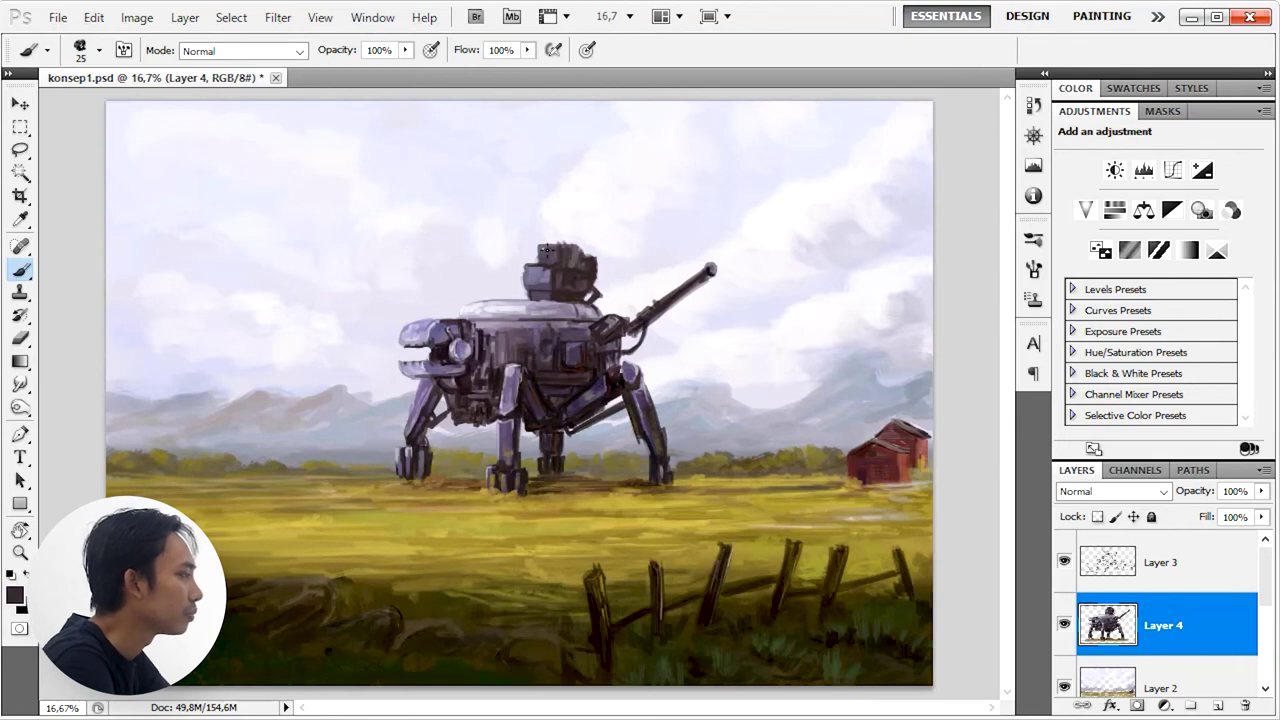
# Step: Paint light lavender smoke rising from the turret, then smudge and erase it
pyautogui.keyDown('alt'); pyautogui.click(581, 289); pyautogui.keyUp('alt')
pyautogui.keyDown('alt'); pyautogui.click(442, 316); pyautogui.keyUp('alt')
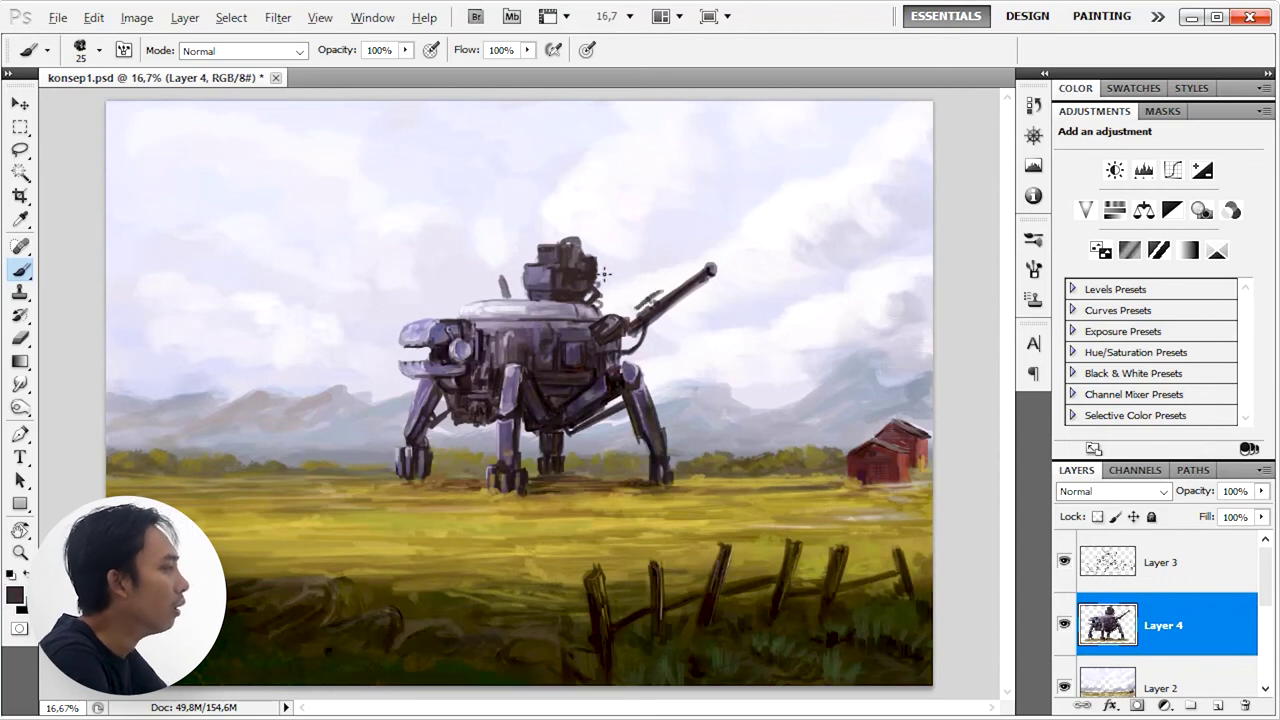
pyautogui.press(']')
pyautogui.press(']')
pyautogui.moveTo(617, 269); pyautogui.dragTo(683, 236)
pyautogui.press('x')
pyautogui.press(']')
pyautogui.press('r')
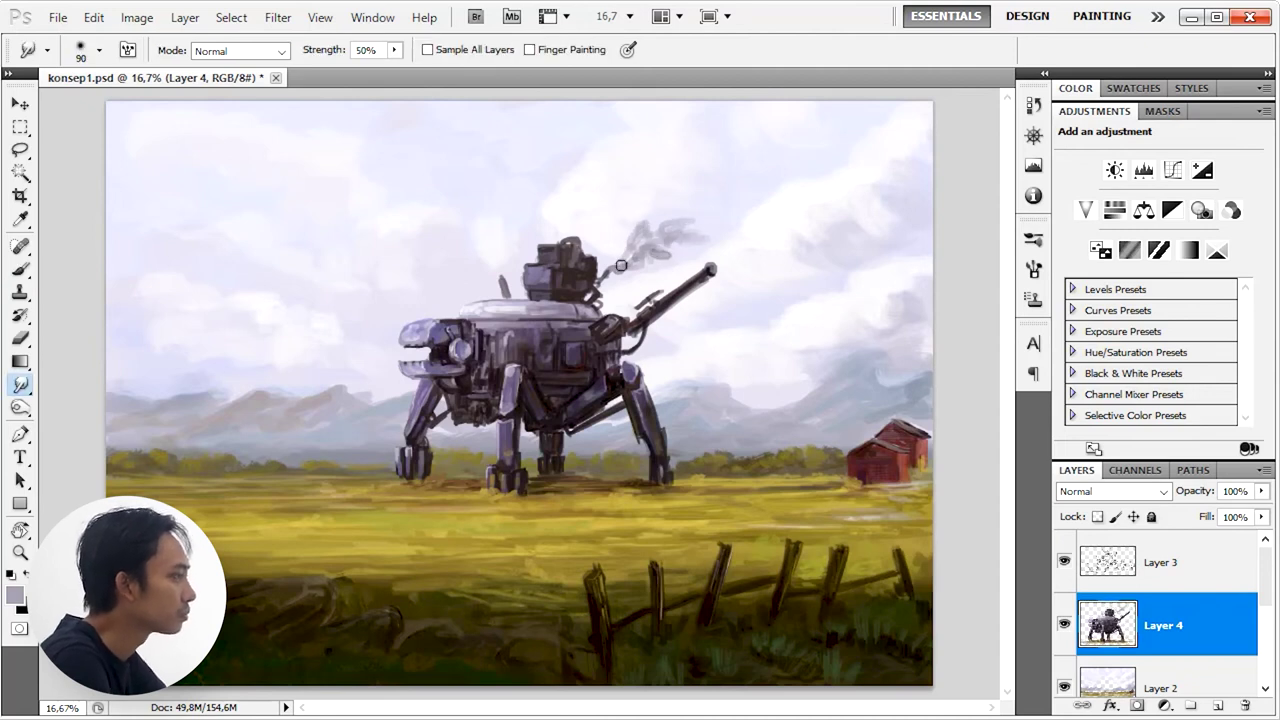
pyautogui.press('e')
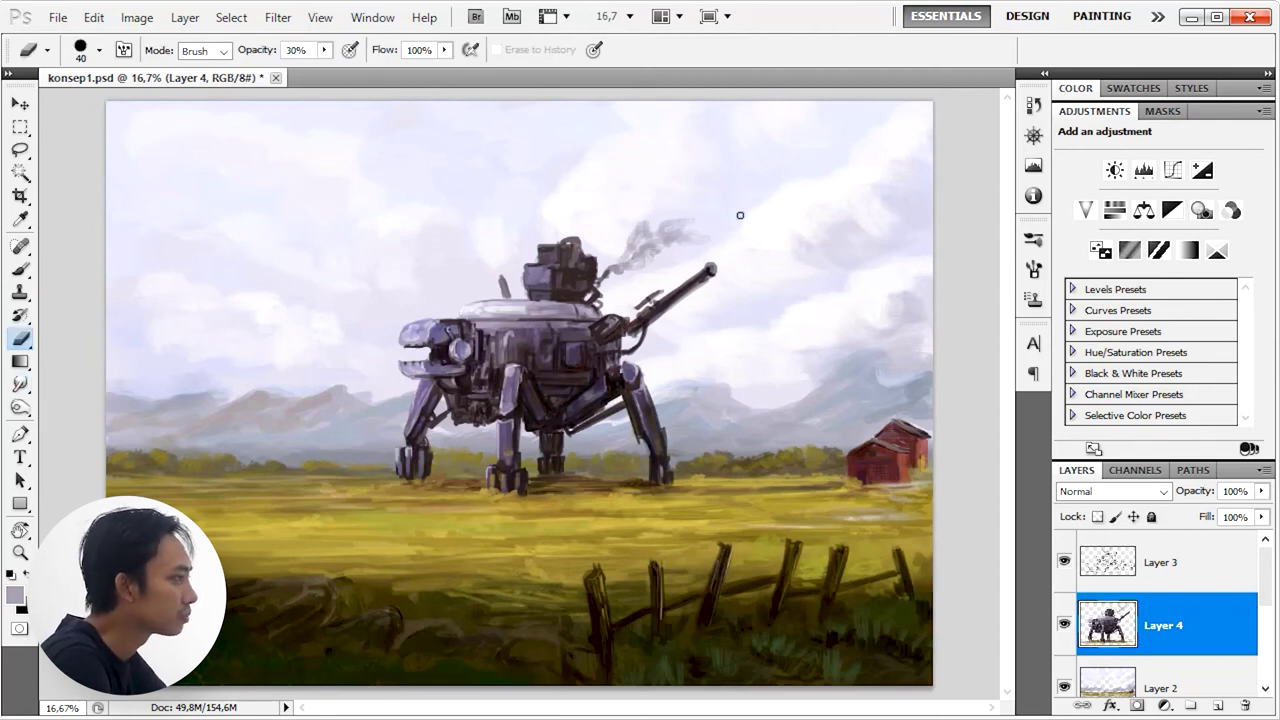
pyautogui.press('b')
# Step: Touch up the walker's body with dark browns and low-opacity erasing
pyautogui.keyDown('alt'); pyautogui.click(526, 386); pyautogui.keyUp('alt')
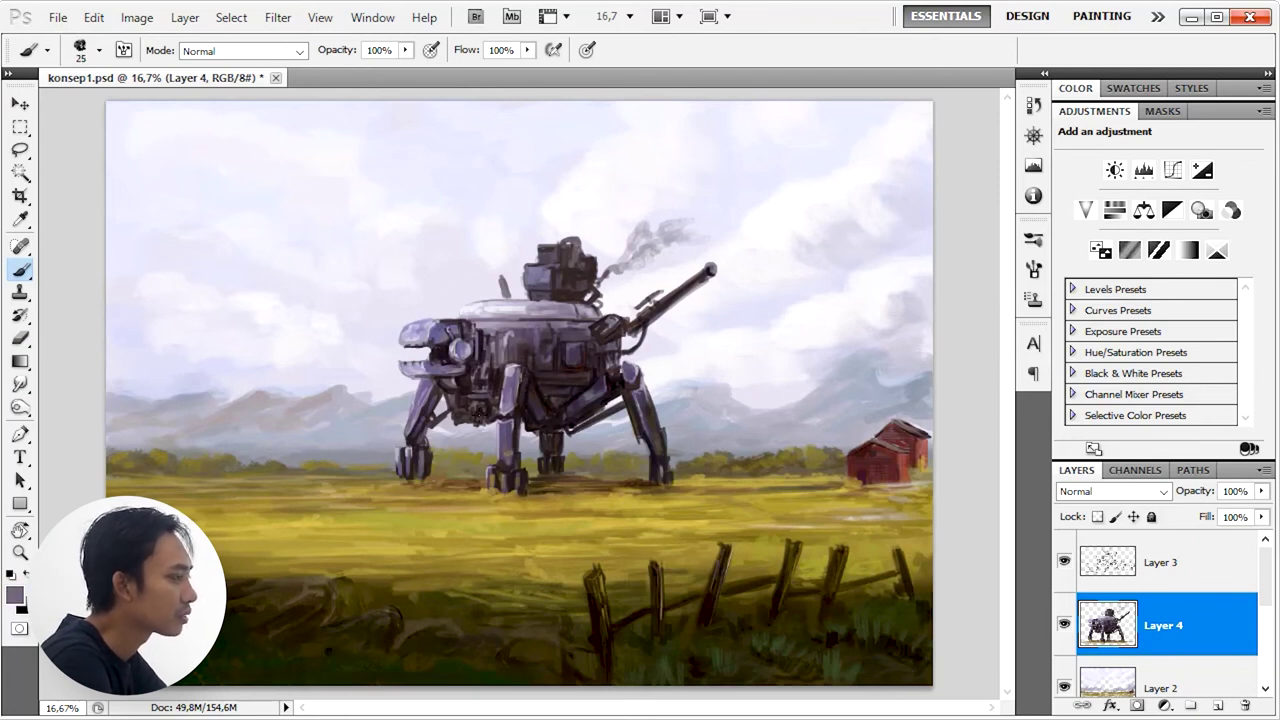
pyautogui.keyDown('alt'); pyautogui.click(448, 411); pyautogui.keyUp('alt')
pyautogui.keyDown('alt'); pyautogui.click(496, 378); pyautogui.keyUp('alt')
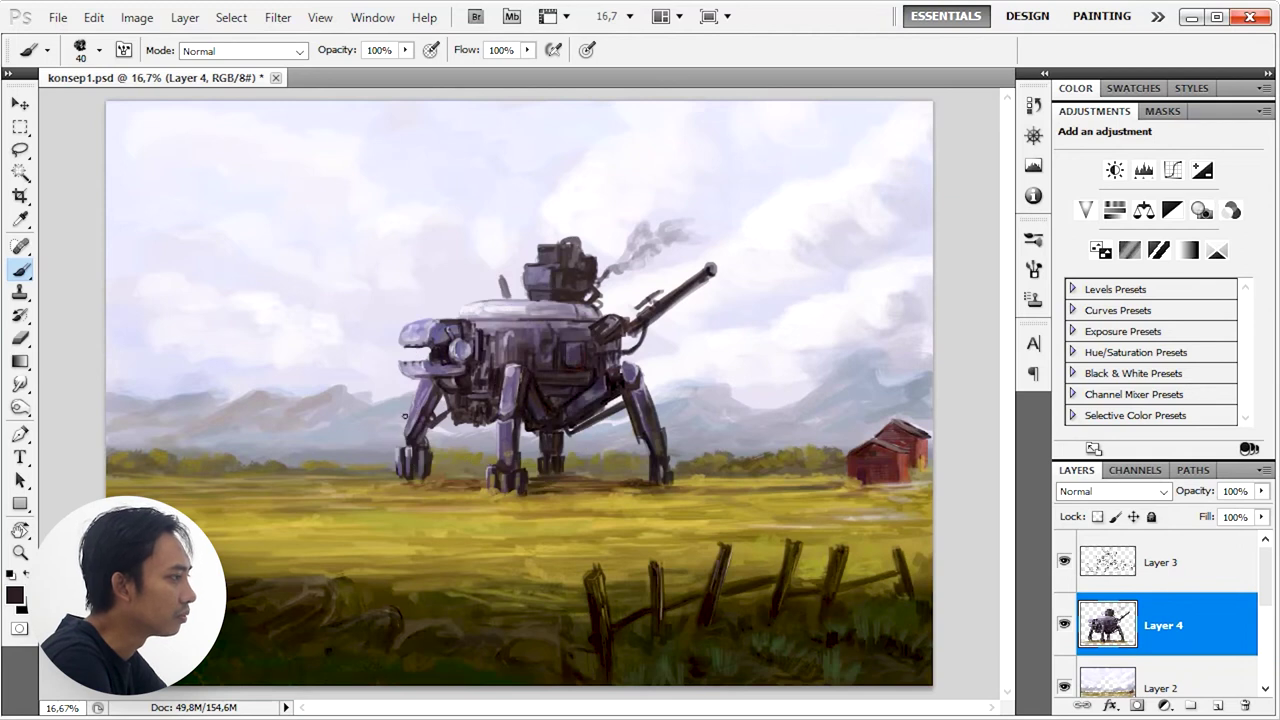
pyautogui.press('e')
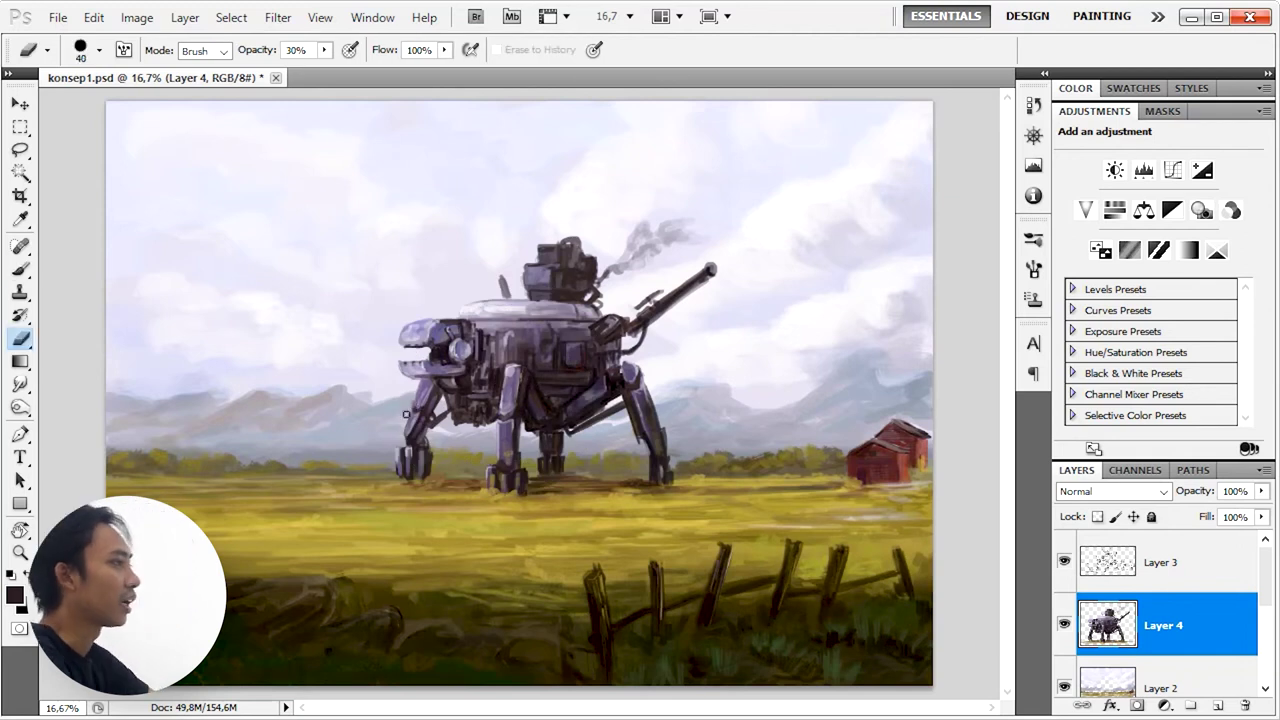
pyautogui.press('b')
pyautogui.keyDown('alt'); pyautogui.click(514, 375); pyautogui.keyUp('alt')
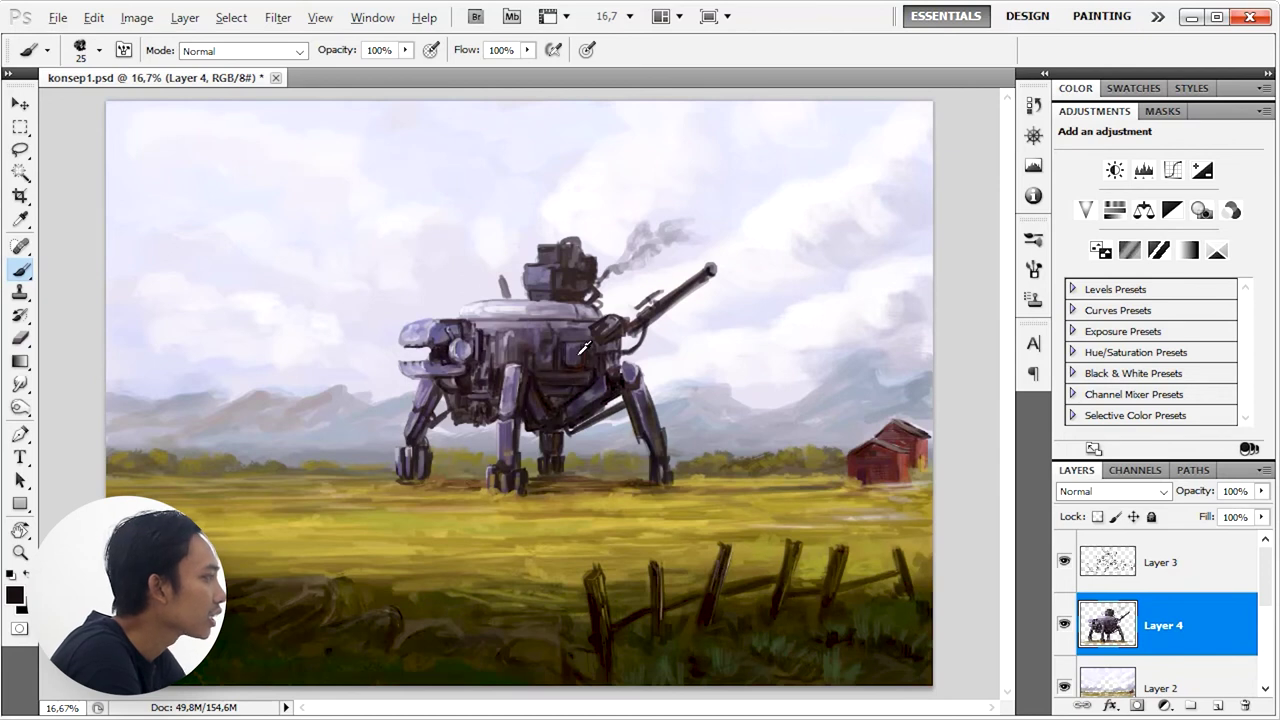
pyautogui.keyDown('alt'); pyautogui.click(484, 305); pyautogui.keyUp('alt')
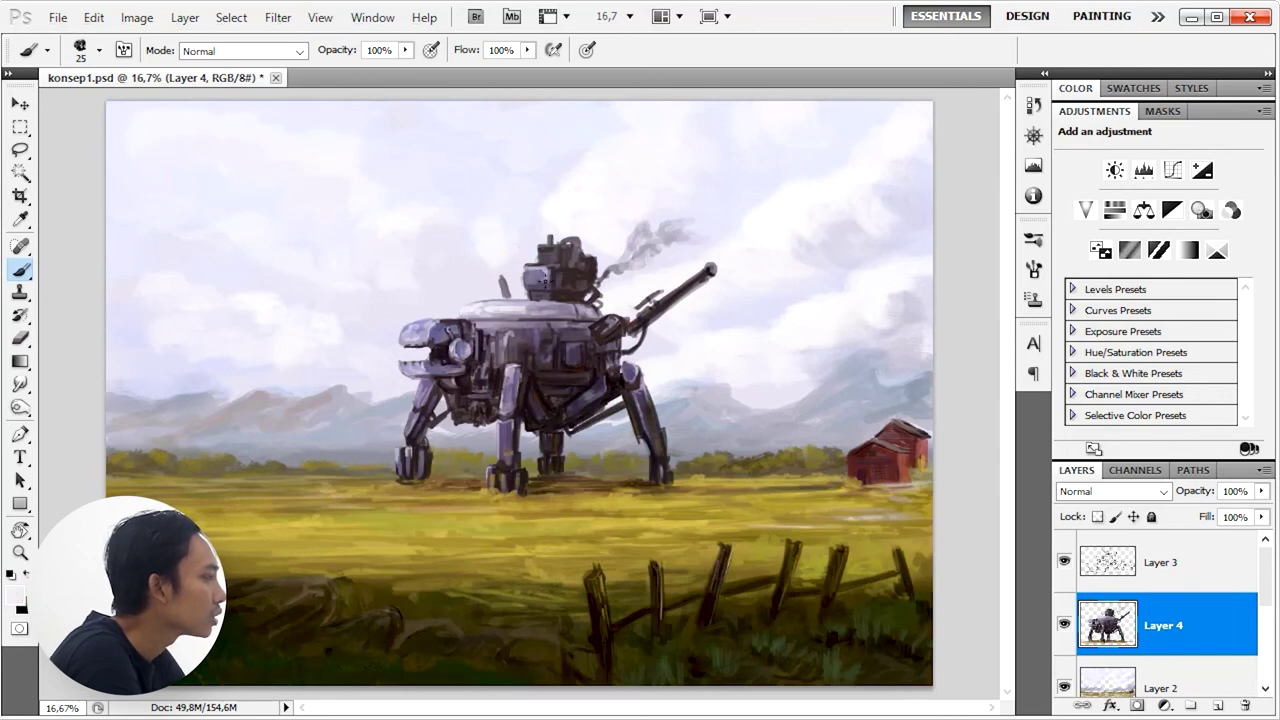
# Step: Paint a dark brown ground shadow near the walker's feet
pyautogui.keyDown('alt'); pyautogui.click(642, 420); pyautogui.keyUp('alt')
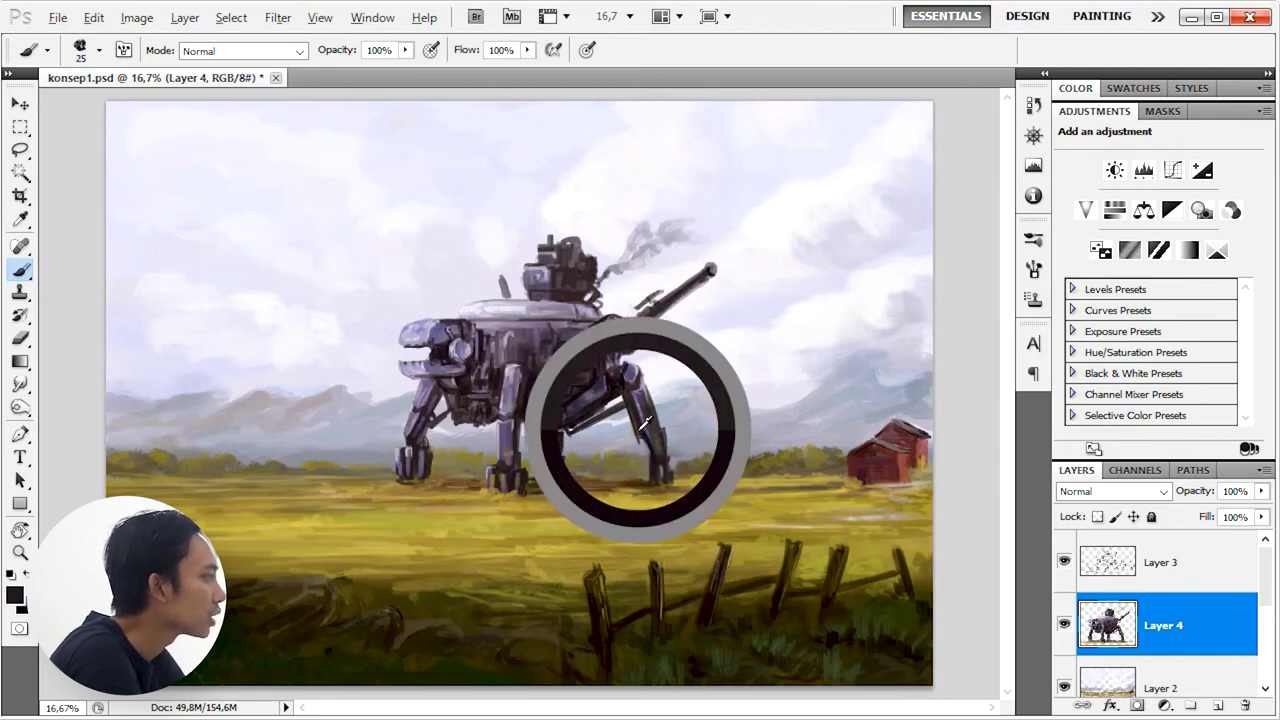
pyautogui.keyDown('alt'); pyautogui.click(695, 470); pyautogui.keyUp('alt')
pyautogui.keyDown('alt'); pyautogui.click(585, 500); pyautogui.keyUp('alt')
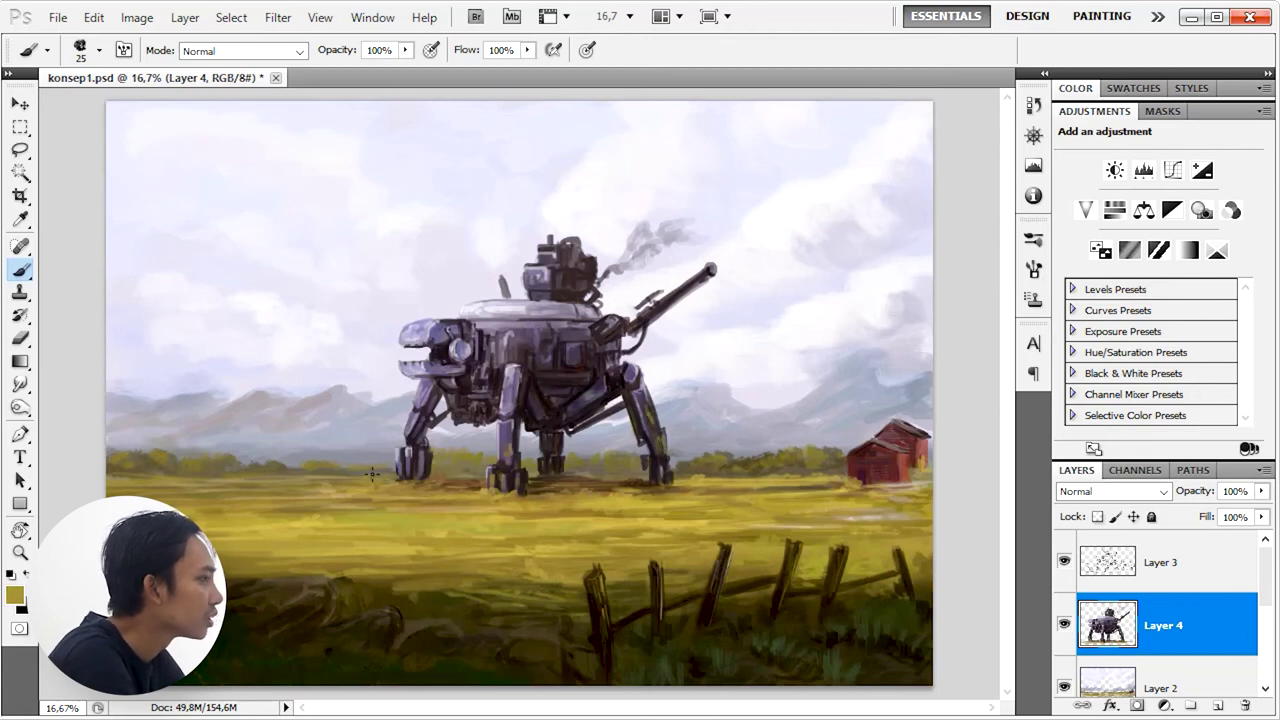
pyautogui.moveTo(371, 474); pyautogui.dragTo(505, 487)
# Step: Add a new empty layer above Layer 4 with a very large pale lavender brush
pyautogui.keyDown('alt'); pyautogui.click(866, 455); pyautogui.keyUp('alt')
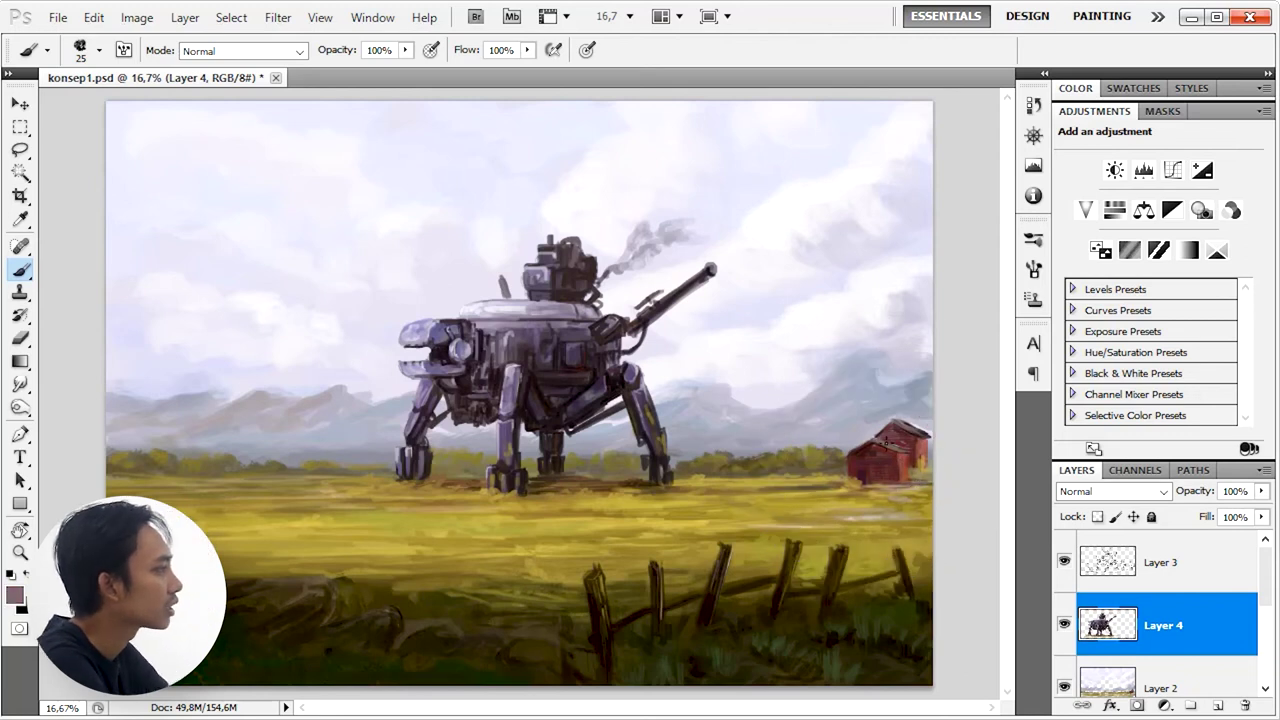
pyautogui.keyDown('alt'); pyautogui.click(857, 447); pyautogui.keyUp('alt')
pyautogui.press(']')
pyautogui.press(']')
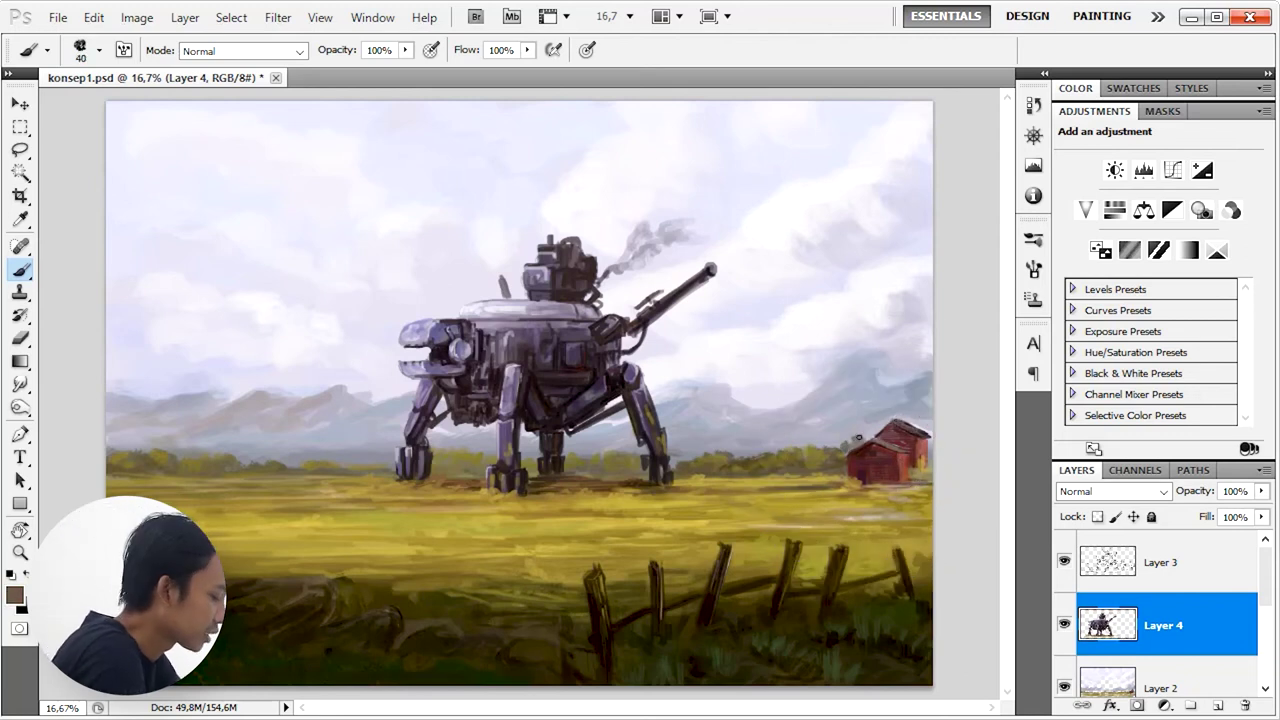
pyautogui.keyDown('alt'); pyautogui.click(833, 443); pyautogui.keyUp('alt')
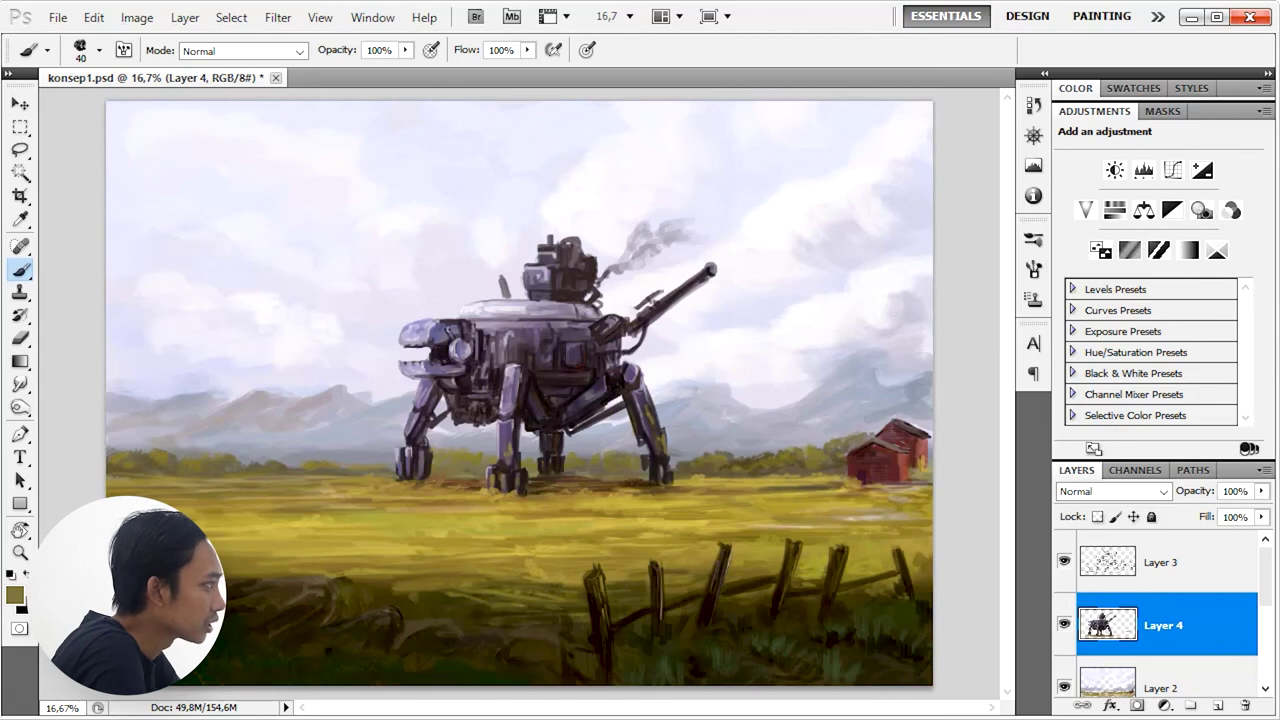
pyautogui.click(1217, 705)
pyautogui.keyDown('alt'); pyautogui.click(529, 311); pyautogui.keyUp('alt')
pyautogui.press(']')
pyautogui.press(']')
pyautogui.press(']')
# Step: Wash pale lavender over the walker on Layer 5 and lower the layer's opacity
pyautogui.moveTo(515, 255)
pyautogui.mouseDown()
pyautogui.moveTo(578, 374)
pyautogui.moveTo(540, 385)
pyautogui.moveTo(440, 350)
pyautogui.moveTo(430, 415)
pyautogui.mouseUp()
pyautogui.moveTo(560, 380); pyautogui.dragTo(573, 441)
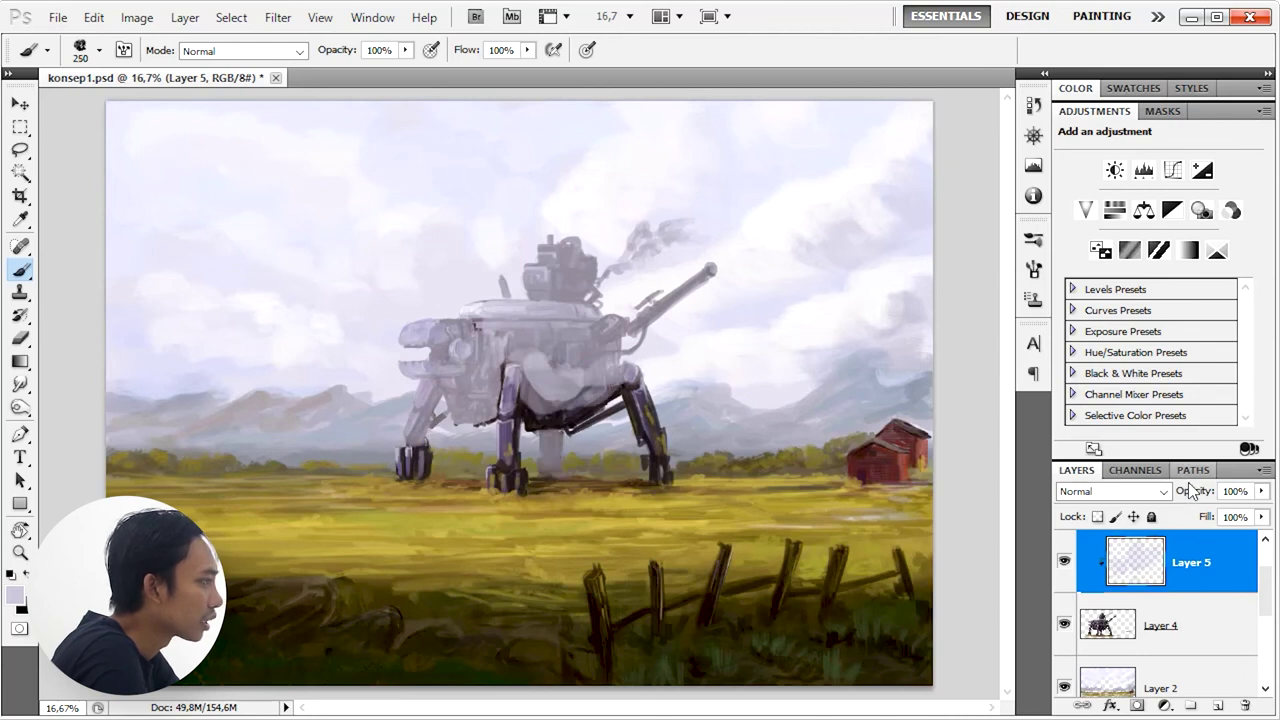
pyautogui.moveTo(1195, 491); pyautogui.dragTo(1133, 491)
pyautogui.press('[')
pyautogui.moveTo(508, 390)
pyautogui.mouseDown()
pyautogui.moveTo(412, 455)
pyautogui.moveTo(650, 420)
pyautogui.mouseUp()
pyautogui.moveTo(629, 462)
pyautogui.mouseDown()
pyautogui.moveTo(500, 455)
pyautogui.moveTo(625, 420)
pyautogui.mouseUp()
pyautogui.hotkey('ctrl', '-')
pyautogui.moveTo(1195, 491); pyautogui.dragTo(1175, 491)
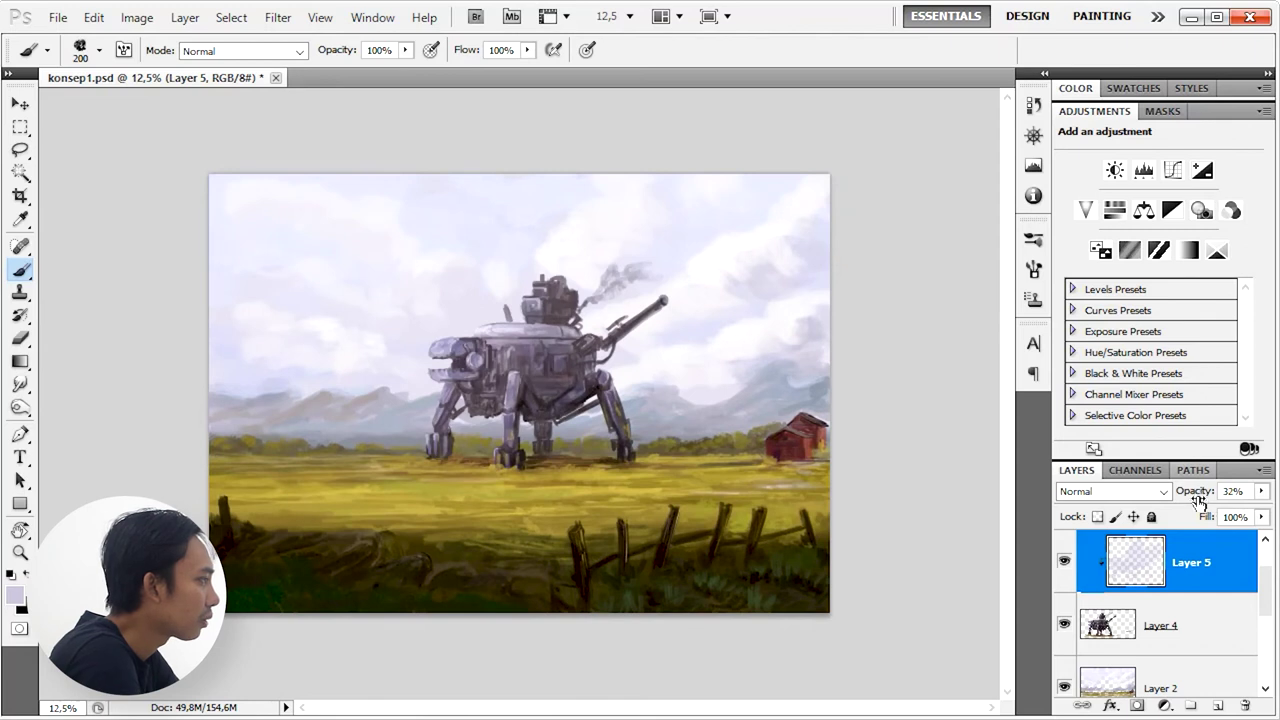
# Step: On a new layer, paint dark brown and olive ground strokes under the mech
pyautogui.keyDown('alt'); pyautogui.click(637, 468); pyautogui.keyUp('alt')
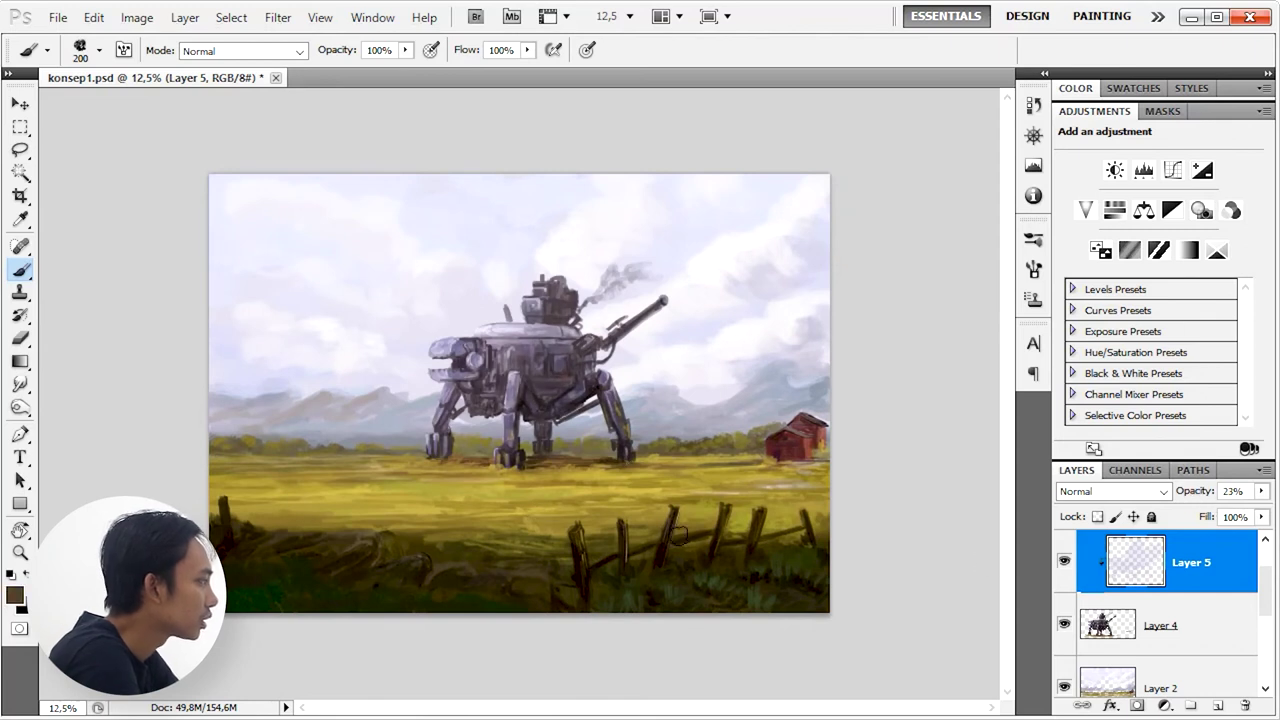
pyautogui.hotkey('ctrl', 'shift', 'alt', 'n')
pyautogui.press('[')
pyautogui.press('[')
pyautogui.press('[')
pyautogui.moveTo(540, 478)
pyautogui.mouseDown()
pyautogui.moveTo(740, 476)
pyautogui.moveTo(432, 478)
pyautogui.moveTo(720, 488)
pyautogui.moveTo(420, 480)
pyautogui.moveTo(598, 489)
pyautogui.moveTo(696, 472)
pyautogui.mouseUp()
pyautogui.press('[')
pyautogui.keyDown('alt'); pyautogui.click(675, 468); pyautogui.keyUp('alt')
pyautogui.keyDown('alt'); pyautogui.click(633, 486); pyautogui.keyUp('alt')
pyautogui.keyDown('alt'); pyautogui.click(651, 478); pyautogui.keyUp('alt')
pyautogui.keyDown('alt'); pyautogui.click(606, 476); pyautogui.keyUp('alt')
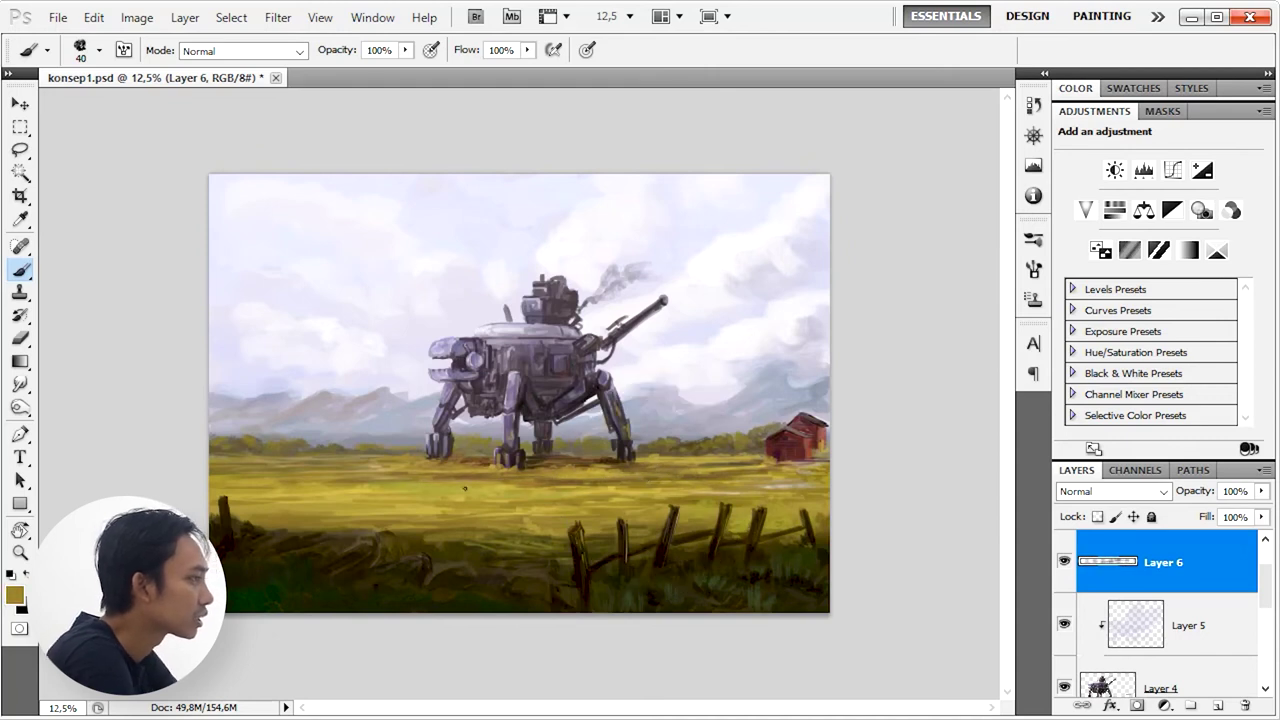
# Step: On another new layer, darken the left and right foreground grass and slightly reduce opacity
pyautogui.keyDown('alt'); pyautogui.click(260, 560); pyautogui.keyUp('alt')
pyautogui.click(1217, 705)
pyautogui.press(']')
pyautogui.press(']')
pyautogui.press(']')
pyautogui.moveTo(240, 518); pyautogui.dragTo(380, 532)
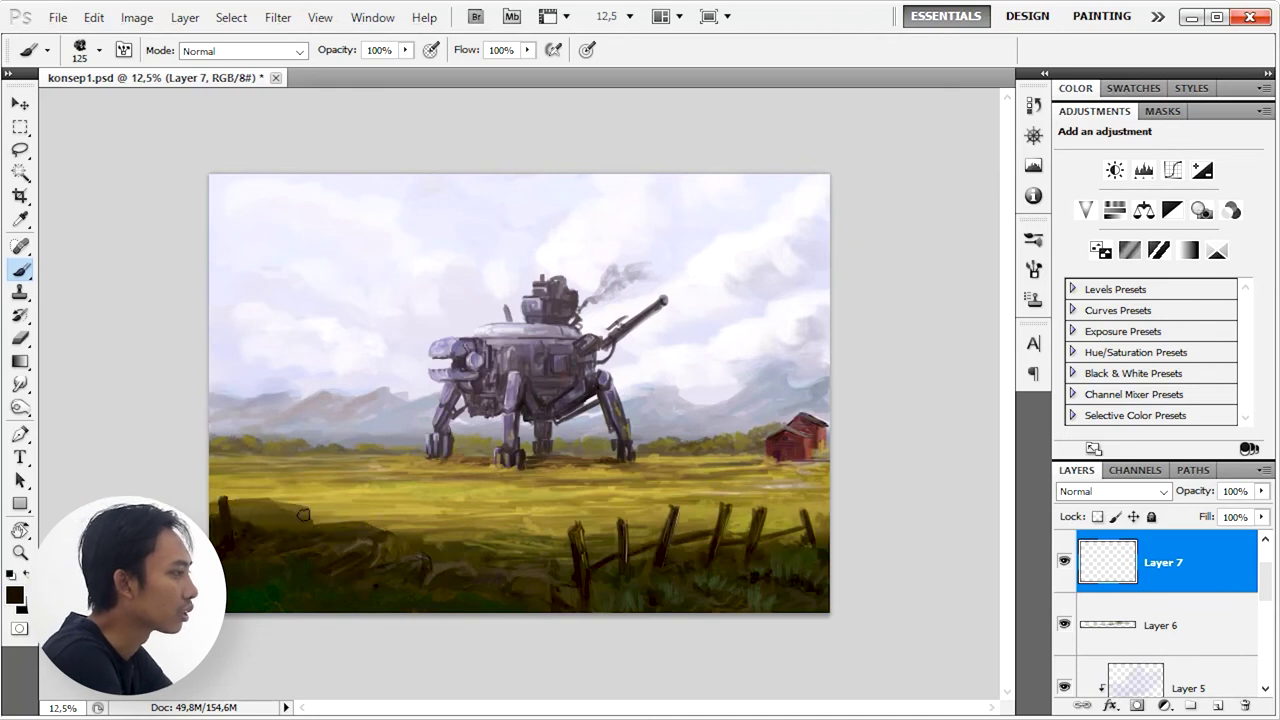
pyautogui.moveTo(215, 505); pyautogui.dragTo(395, 520)
pyautogui.moveTo(835, 490)
pyautogui.mouseDown()
pyautogui.moveTo(795, 535)
pyautogui.moveTo(690, 535)
pyautogui.mouseUp()
pyautogui.keyDown('alt'); pyautogui.click(760, 495); pyautogui.keyUp('alt')
pyautogui.moveTo(790, 495); pyautogui.dragTo(660, 530)
pyautogui.moveTo(1166, 490); pyautogui.dragTo(949, 503)
# Step: Refine the foreground grass with small dark brown and olive marks
pyautogui.press('[')
pyautogui.keyDown('alt'); pyautogui.click(516, 497); pyautogui.keyUp('alt')
pyautogui.press('[')
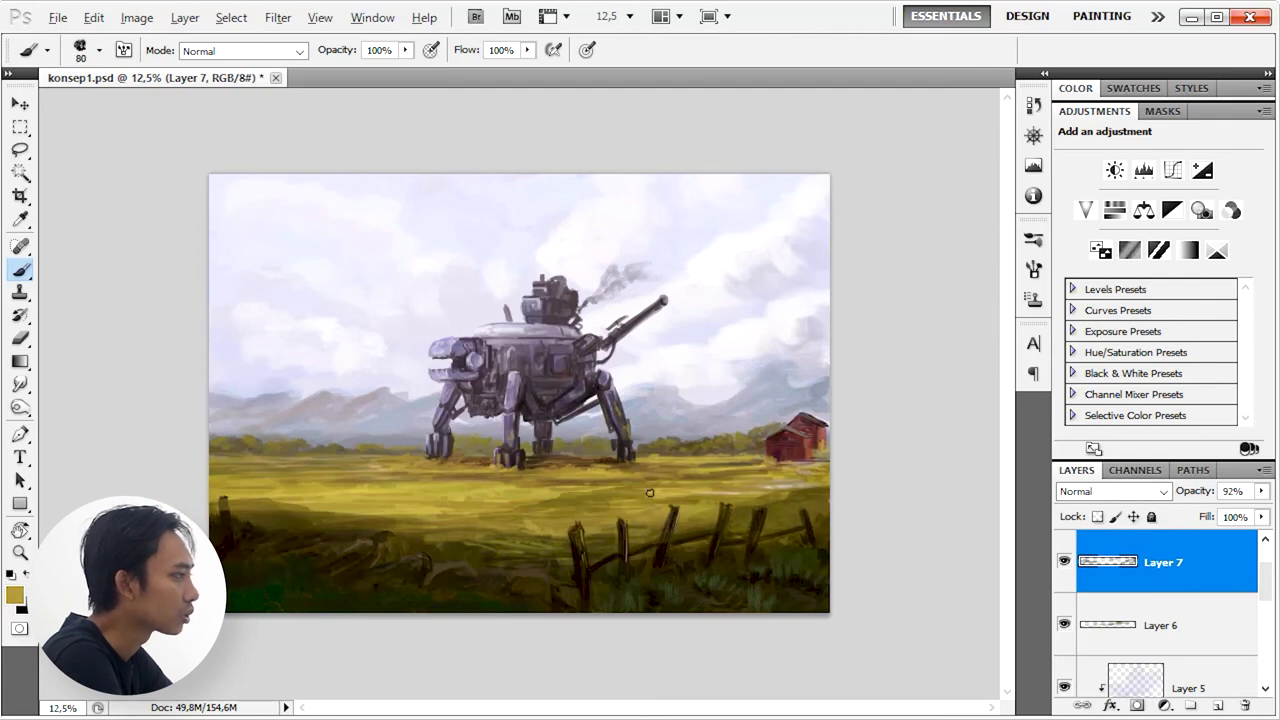
pyautogui.keyDown('alt'); pyautogui.click(293, 547); pyautogui.keyUp('alt')
pyautogui.keyDown('alt'); pyautogui.click(314, 500); pyautogui.keyUp('alt')
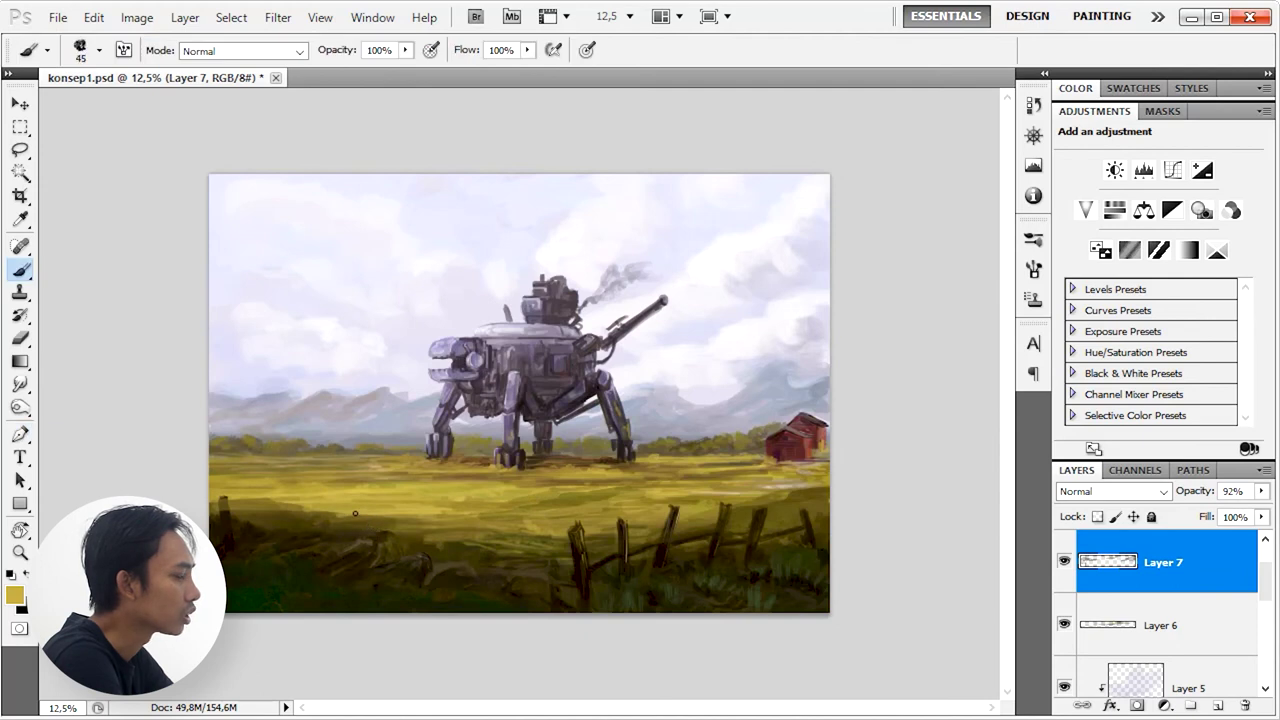
pyautogui.moveTo(270, 518); pyautogui.dragTo(294, 511)
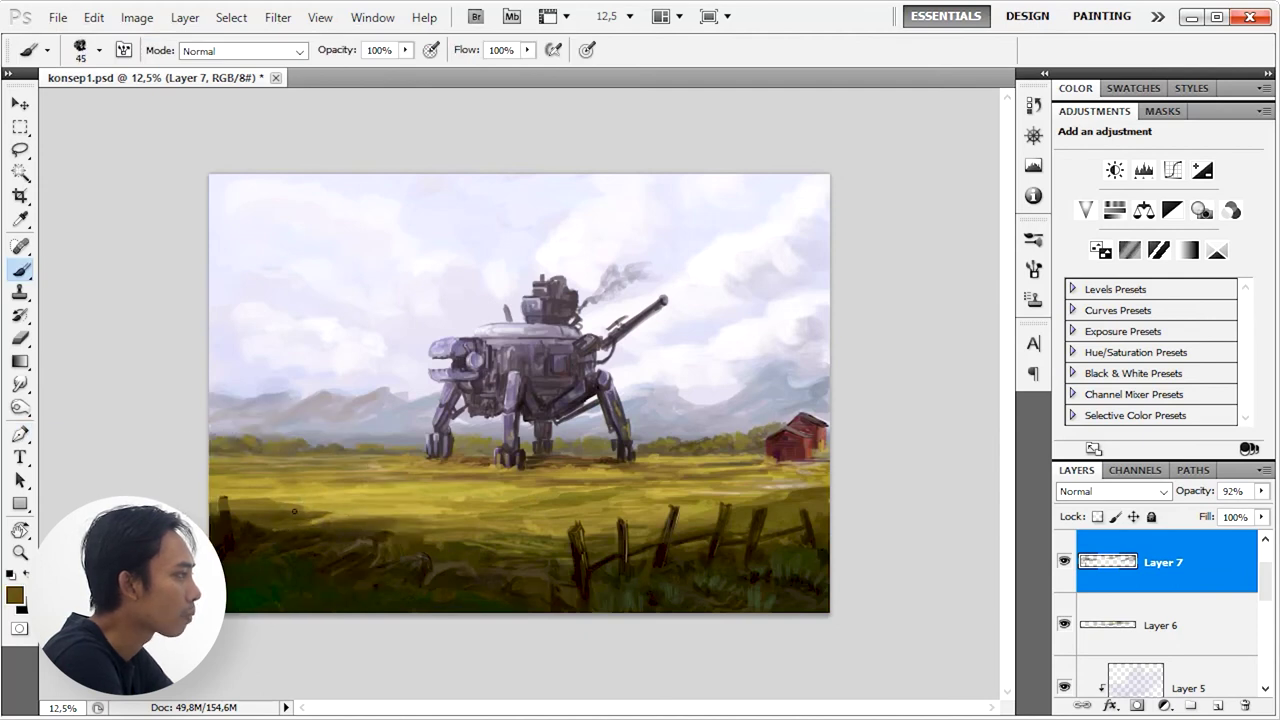
pyautogui.keyDown('alt'); pyautogui.click(520, 510); pyautogui.keyUp('alt')
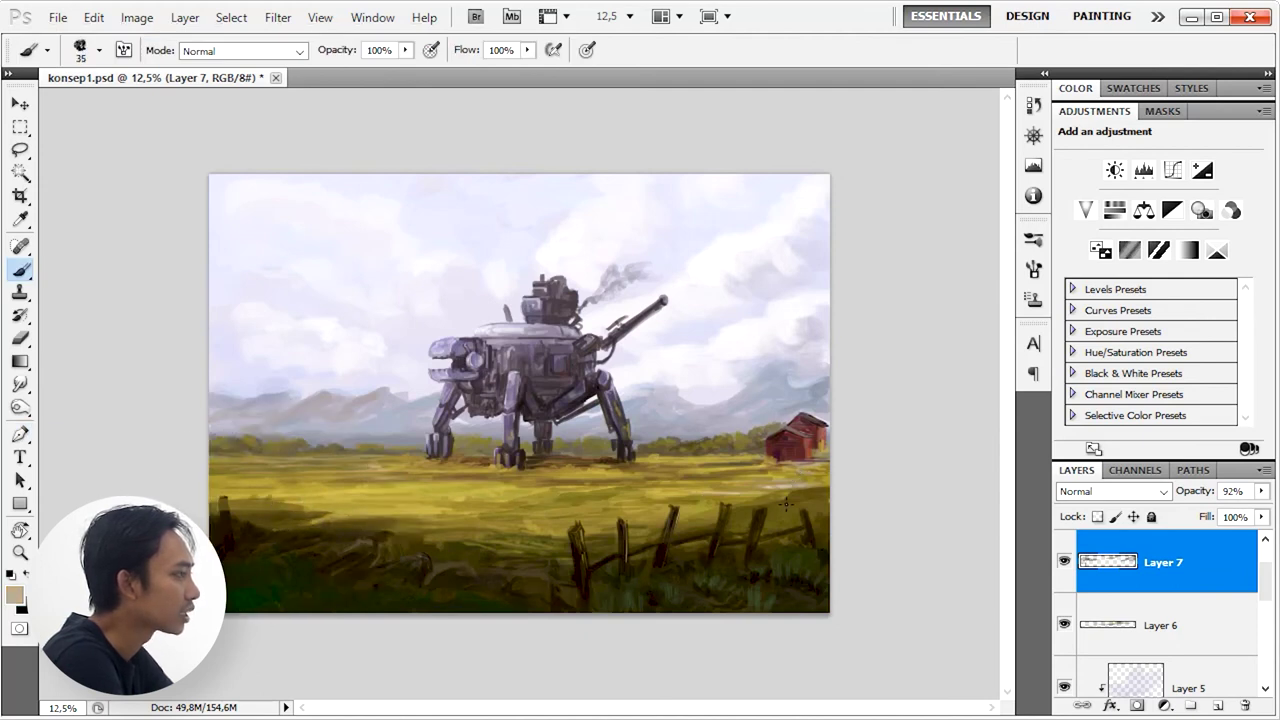
pyautogui.keyDown('alt'); pyautogui.click(606, 498); pyautogui.keyUp('alt')
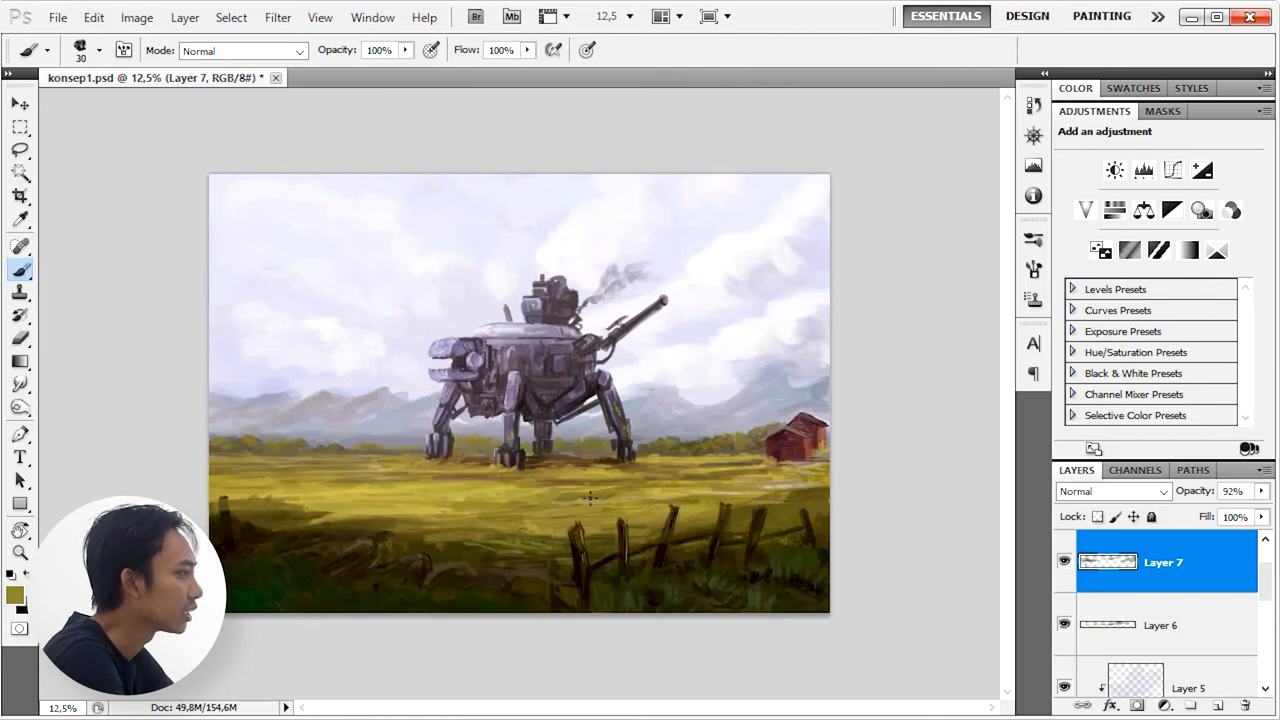
pyautogui.scroll(1, 1199, 600)
pyautogui.click(1163, 562)
pyautogui.click(1232, 491)
# Step: Set sketch Layer 3 to 50% opacity and copy the lassoed second-robot sketch to a new layer
pyautogui.write('50')
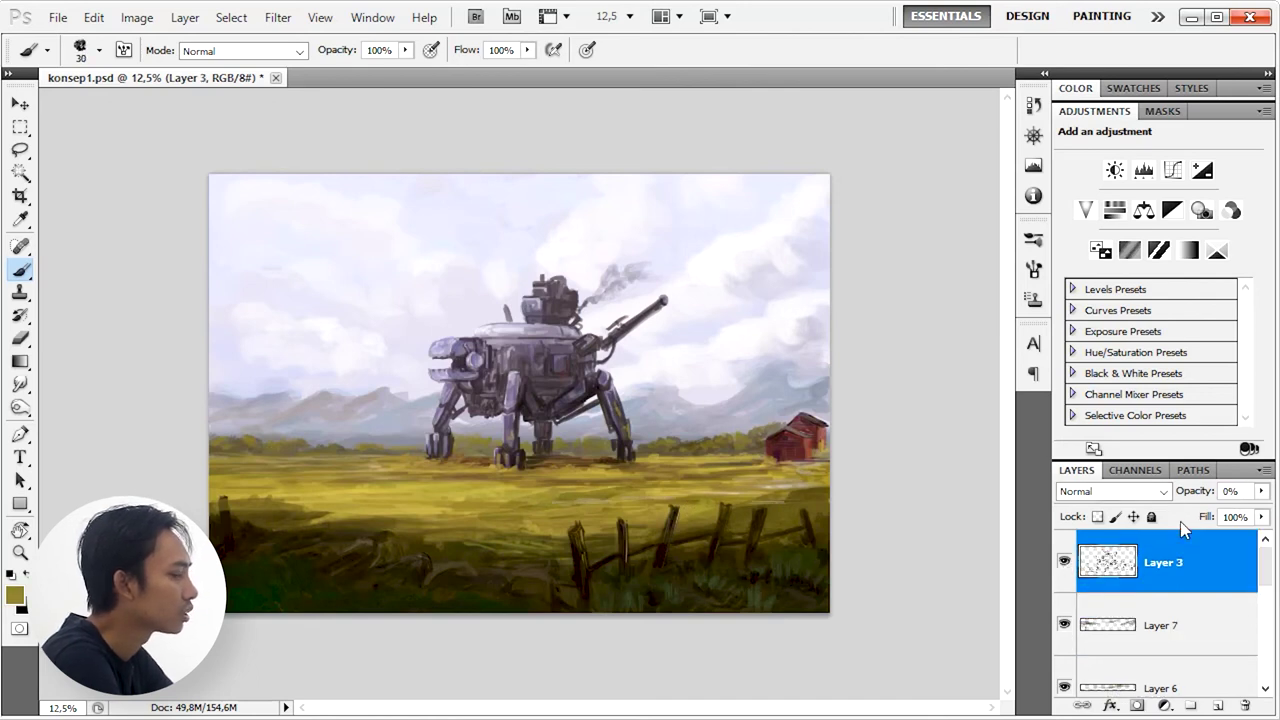
pyautogui.press('Return')
pyautogui.press('l')
pyautogui.moveTo(660, 348); pyautogui.dragTo(665, 345)
pyautogui.hotkey('ctrl', 'j')
pyautogui.click(1064, 625)
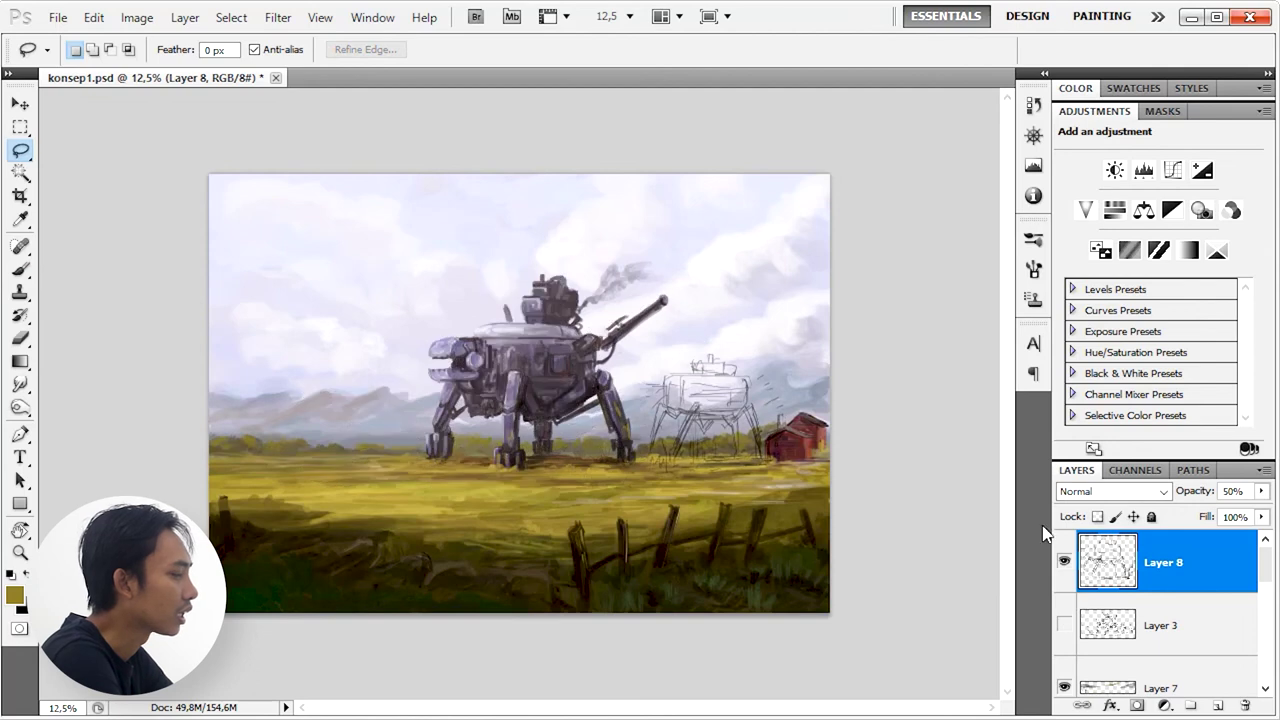
pyautogui.press('v')
pyautogui.hotkey('ctrl', '+')
# Step: On new Layer 9, block in the second robot's body in dark grey
pyautogui.hotkey('ctrl', 'shift', 'alt', 'n')
pyautogui.press('b')
pyautogui.press('d')
pyautogui.moveTo(718, 399)
pyautogui.mouseDown()
pyautogui.moveTo(745, 376)
pyautogui.moveTo(815, 410)
pyautogui.moveTo(745, 385)
pyautogui.mouseUp()
pyautogui.press('x')
pyautogui.press('x')
pyautogui.keyDown('alt'); pyautogui.click(748, 398); pyautogui.keyUp('alt')
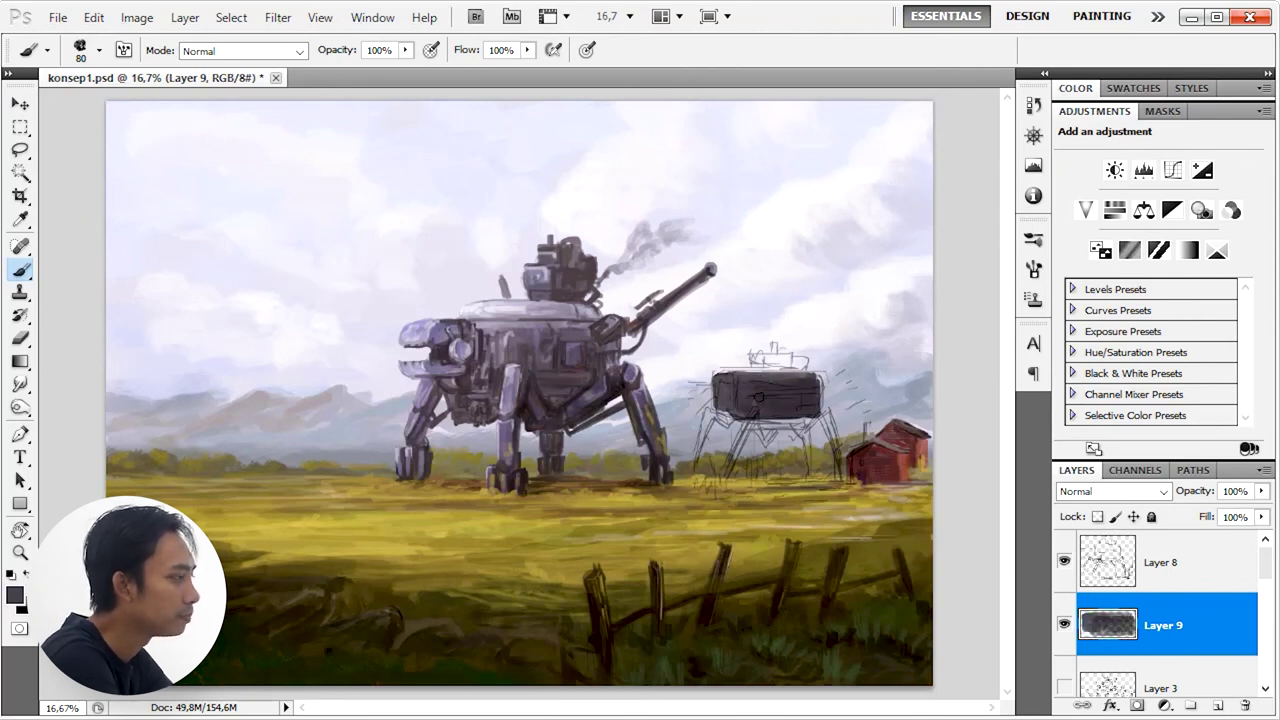
# Step: Paint the second robot's spindly legs, hide the sketch, and add light and dark body strokes
pyautogui.moveTo(740, 414)
pyautogui.mouseDown()
pyautogui.moveTo(728, 468)
pyautogui.moveTo(778, 442)
pyautogui.moveTo(697, 464)
pyautogui.mouseUp()
pyautogui.moveTo(780, 412)
pyautogui.mouseDown()
pyautogui.moveTo(820, 432)
pyautogui.moveTo(838, 462)
pyautogui.mouseUp()
pyautogui.moveTo(816, 428); pyautogui.dragTo(800, 470)
pyautogui.click(1064, 563)
pyautogui.keyDown('alt'); pyautogui.click(741, 417); pyautogui.keyUp('alt')
pyautogui.scroll(1, 665, 370)
pyautogui.moveTo(750, 365)
pyautogui.mouseDown()
pyautogui.moveTo(877, 385)
pyautogui.moveTo(855, 395)
pyautogui.moveTo(860, 410)
pyautogui.moveTo(880, 368)
pyautogui.mouseUp()
pyautogui.keyDown('alt'); pyautogui.click(877, 385); pyautogui.keyUp('alt')
pyautogui.keyDown('alt'); pyautogui.click(745, 389); pyautogui.keyUp('alt')
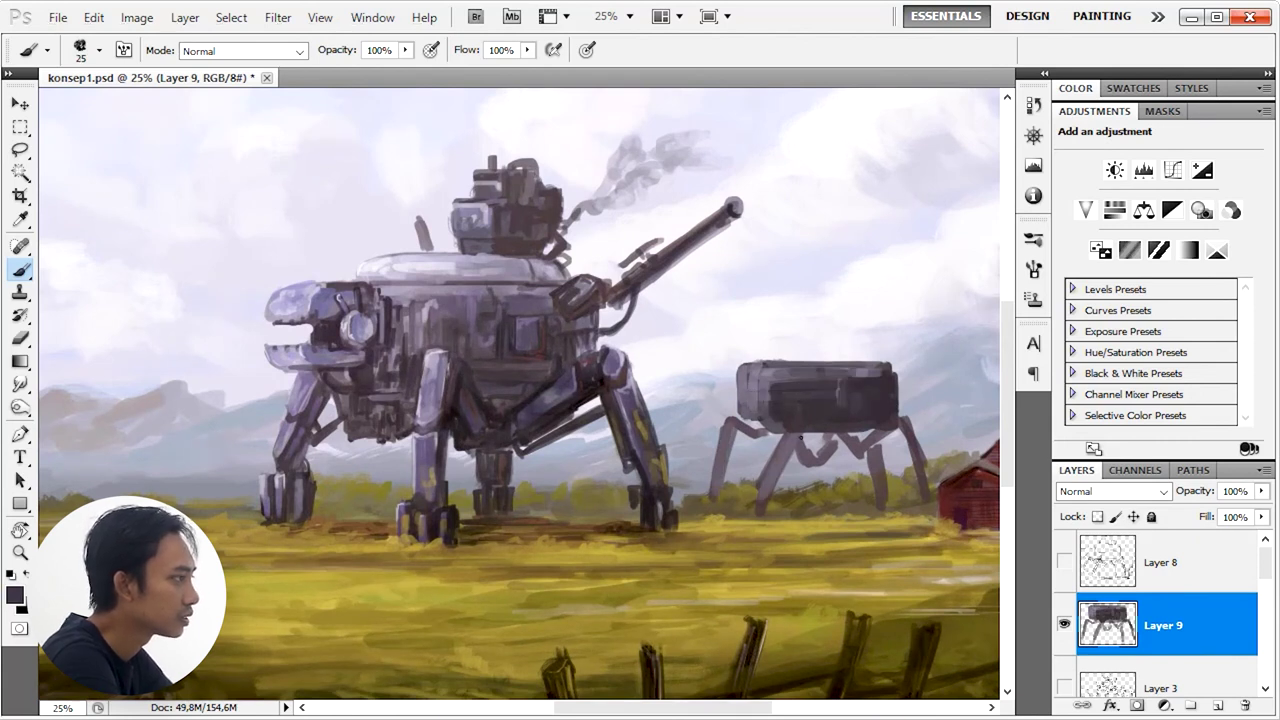
# Step: Darken the second walker's legs with dark and grey-purple strokes on Layer 9
pyautogui.moveTo(786, 420); pyautogui.dragTo(760, 516)
pyautogui.moveTo(734, 424); pyautogui.dragTo(710, 504)
pyautogui.moveTo(812, 448)
pyautogui.mouseDown()
pyautogui.moveTo(798, 462)
pyautogui.moveTo(862, 458)
pyautogui.moveTo(899, 421)
pyautogui.mouseUp()
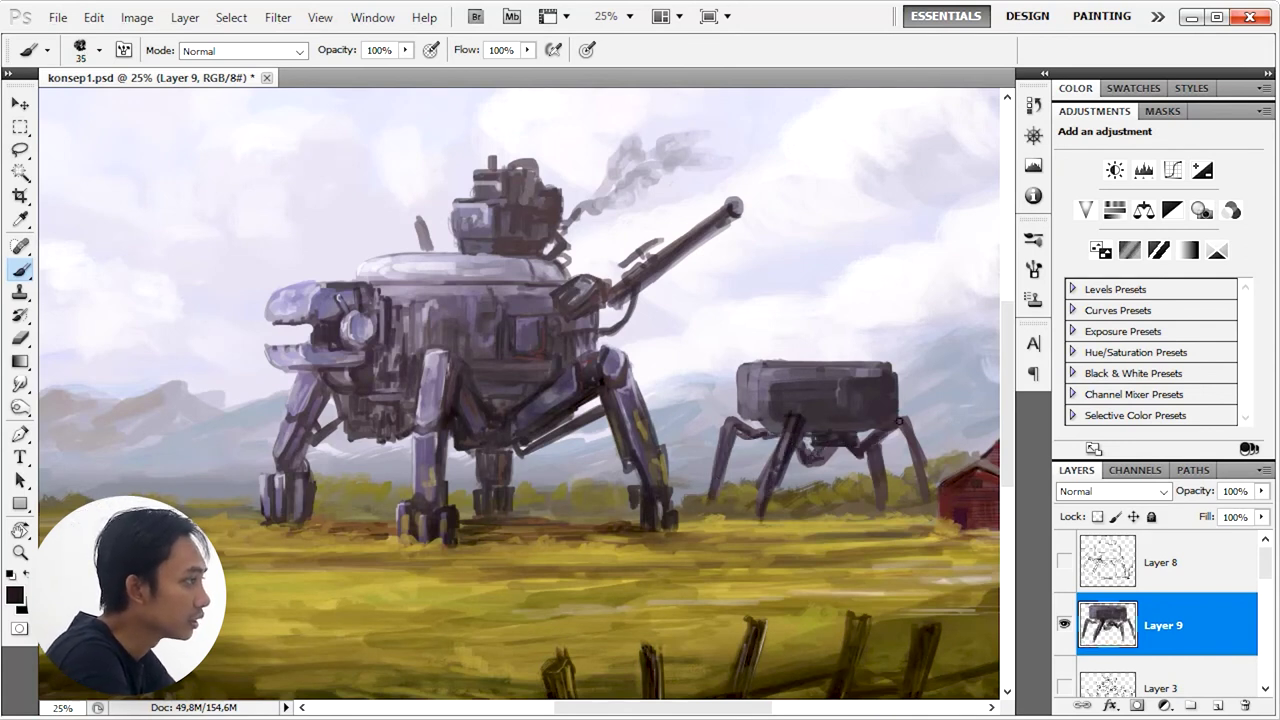
pyautogui.keyDown('alt'); pyautogui.click(797, 418); pyautogui.keyUp('alt')
pyautogui.moveTo(712, 466); pyautogui.dragTo(706, 512)
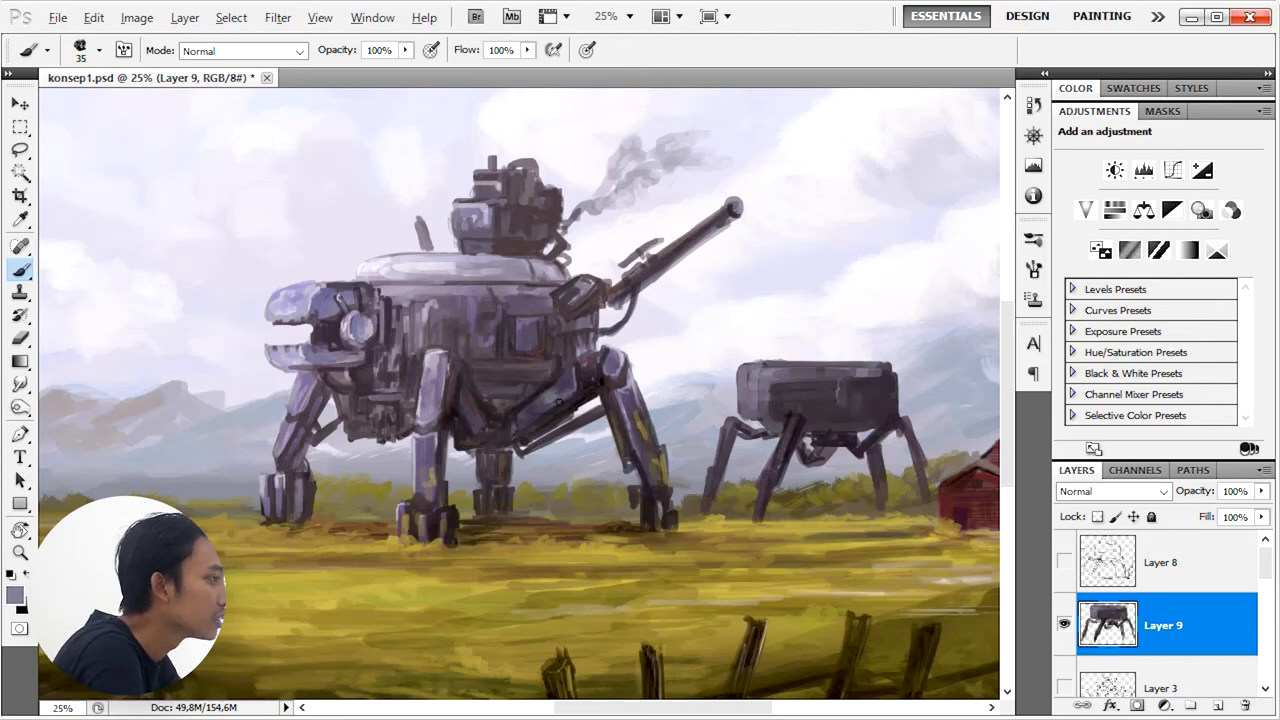
# Step: Add small dark strokes near the legs and light highlights across the walker's top
pyautogui.keyDown('alt'); pyautogui.click(770, 385); pyautogui.keyUp('alt')
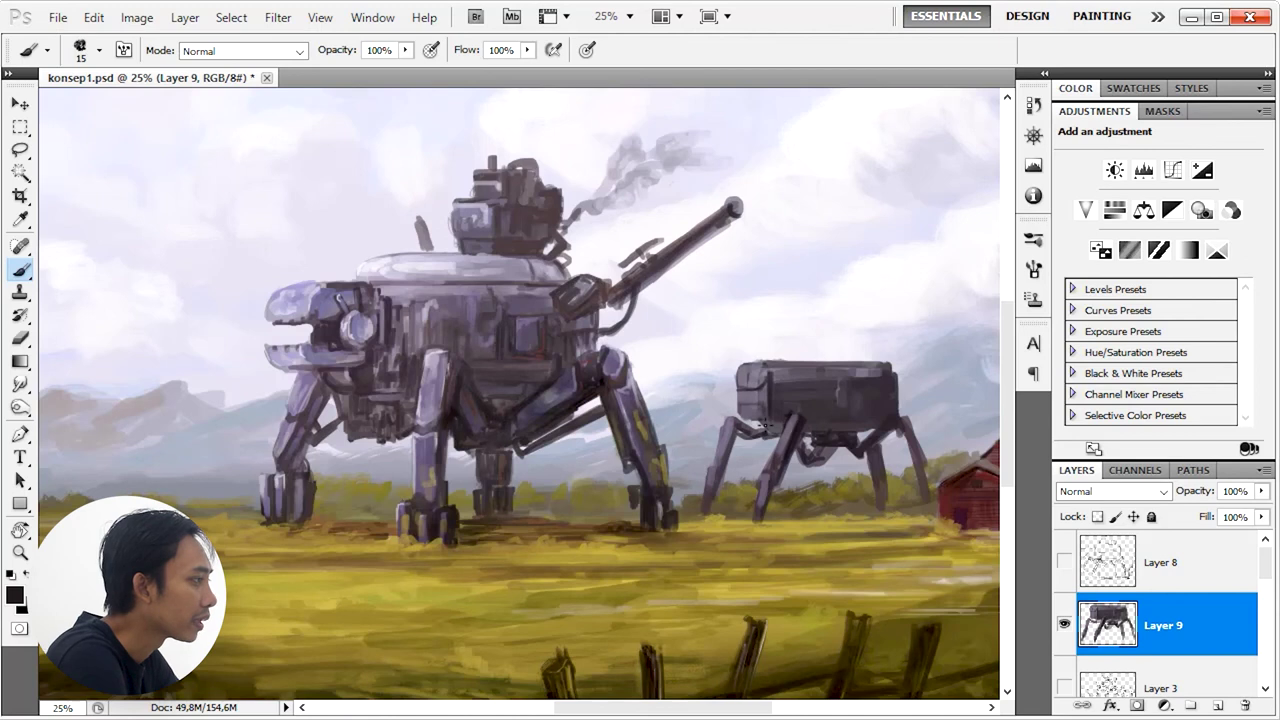
pyautogui.moveTo(804, 424); pyautogui.dragTo(870, 416)
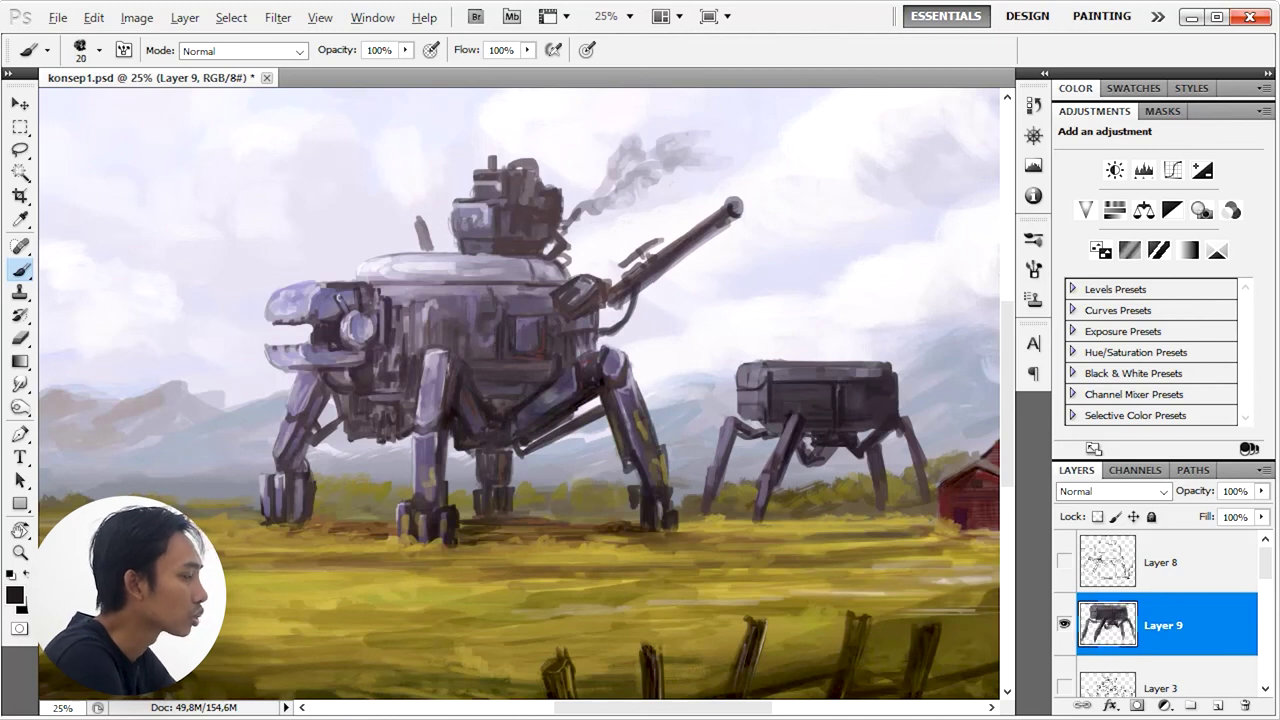
pyautogui.moveTo(778, 384); pyautogui.dragTo(830, 382)
pyautogui.press(']')
pyautogui.keyDown('alt'); pyautogui.click(876, 388); pyautogui.keyUp('alt')
pyautogui.keyDown('alt'); pyautogui.click(870, 400); pyautogui.keyUp('alt')
pyautogui.keyDown('alt'); pyautogui.click(866, 399); pyautogui.keyUp('alt')
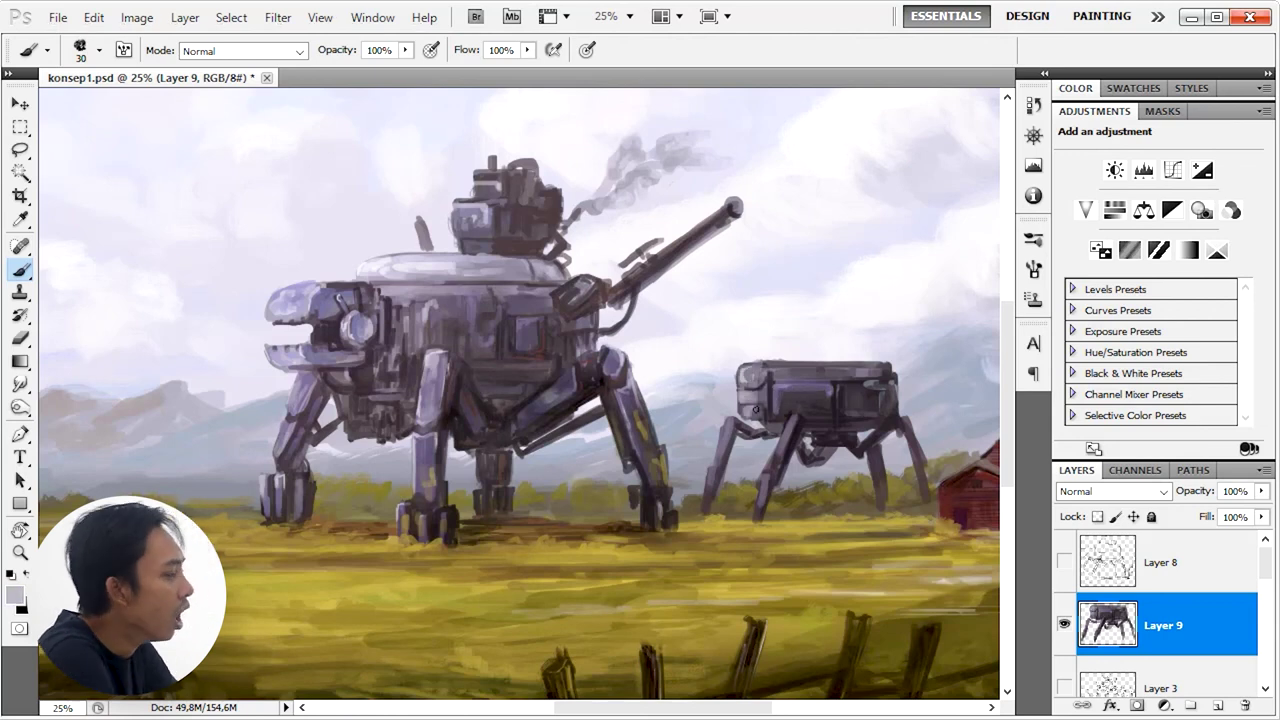
pyautogui.keyDown('alt'); pyautogui.click(878, 478); pyautogui.keyUp('alt')
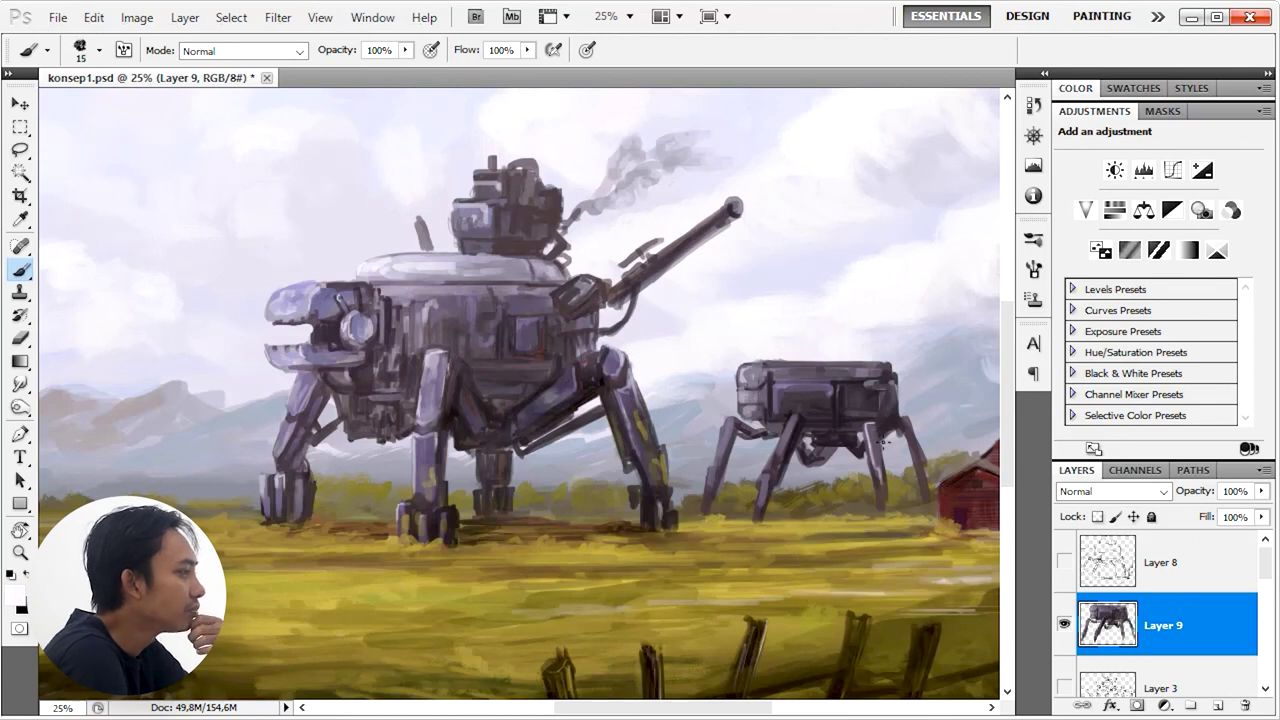
# Step: Paint yellow-olive grass strokes along the ground beneath the walker
pyautogui.keyDown('alt'); pyautogui.click(881, 518); pyautogui.keyUp('alt')
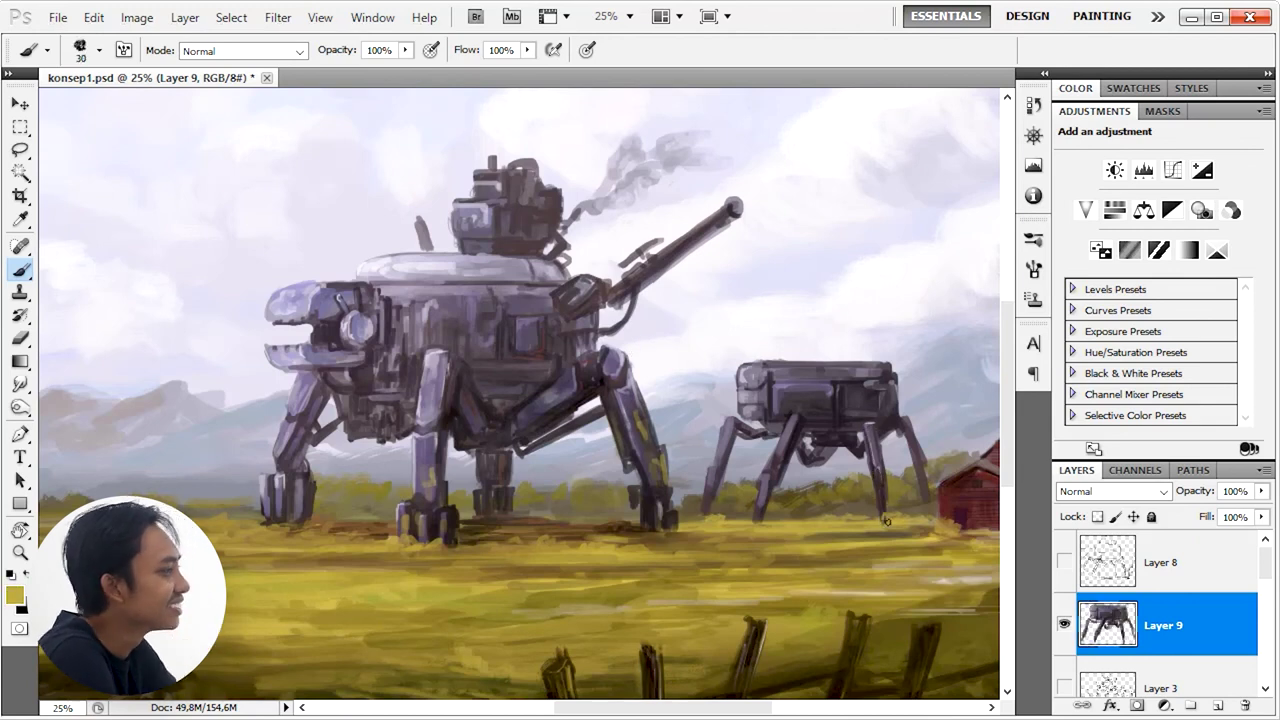
pyautogui.moveTo(782, 521); pyautogui.dragTo(890, 524)
pyautogui.moveTo(743, 520); pyautogui.dragTo(871, 520)
pyautogui.keyDown('alt'); pyautogui.click(871, 517); pyautogui.keyUp('alt')
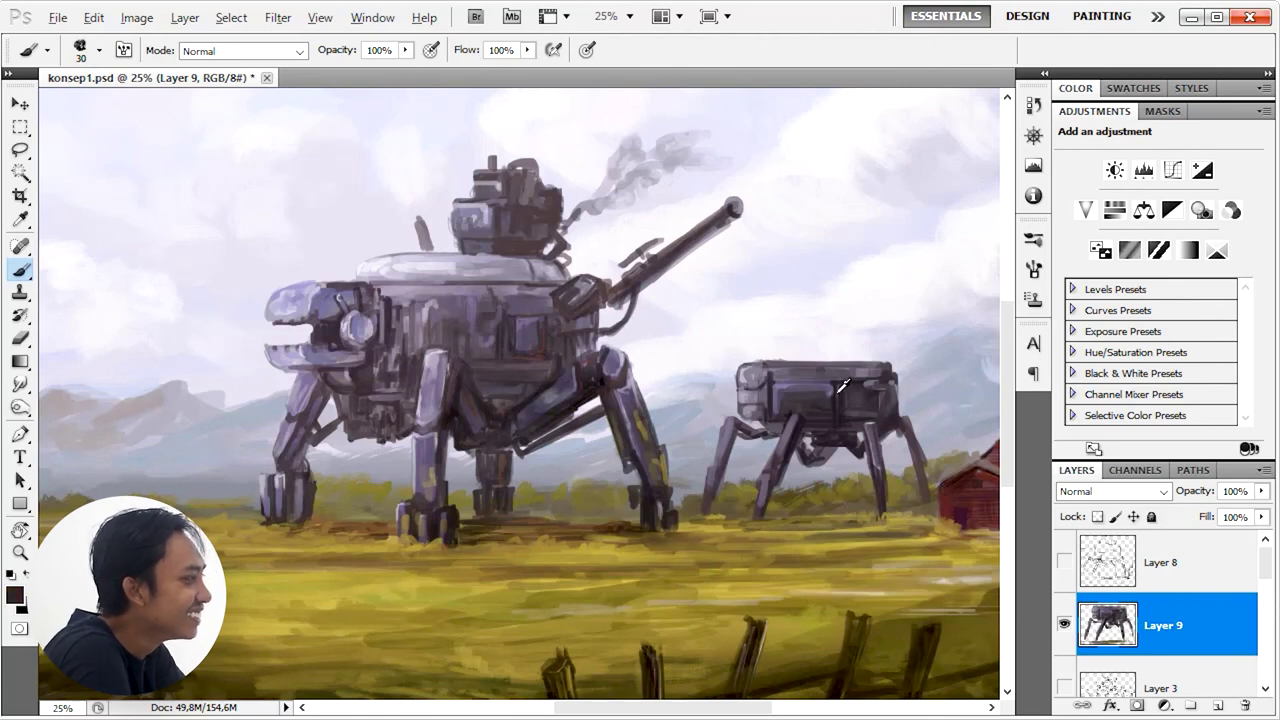
# Step: Paint a small dark-purple box on the walker's top and highlight it
pyautogui.keyDown('alt'); pyautogui.click(841, 375); pyautogui.keyUp('alt')
pyautogui.moveTo(830, 357); pyautogui.dragTo(848, 352)
pyautogui.keyDown('alt'); pyautogui.click(873, 346); pyautogui.keyUp('alt')
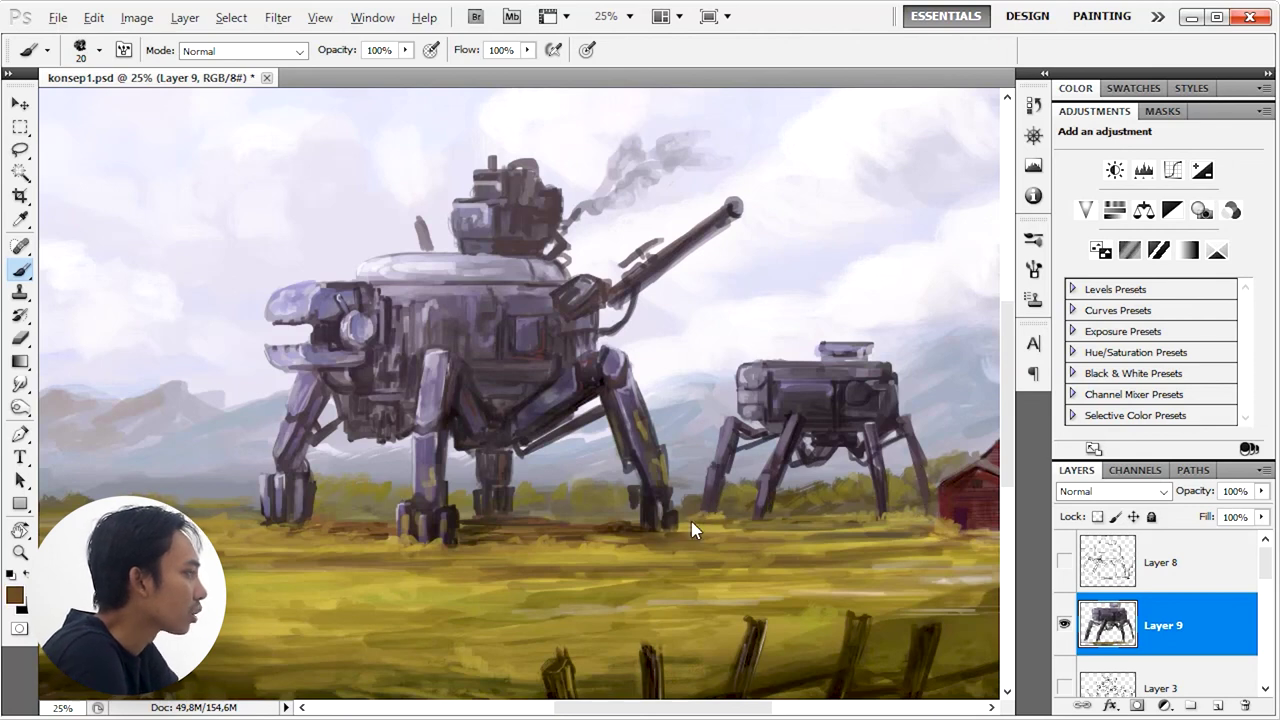
pyautogui.scroll(-2, 829, 515)
pyautogui.scroll(1, 780, 478)
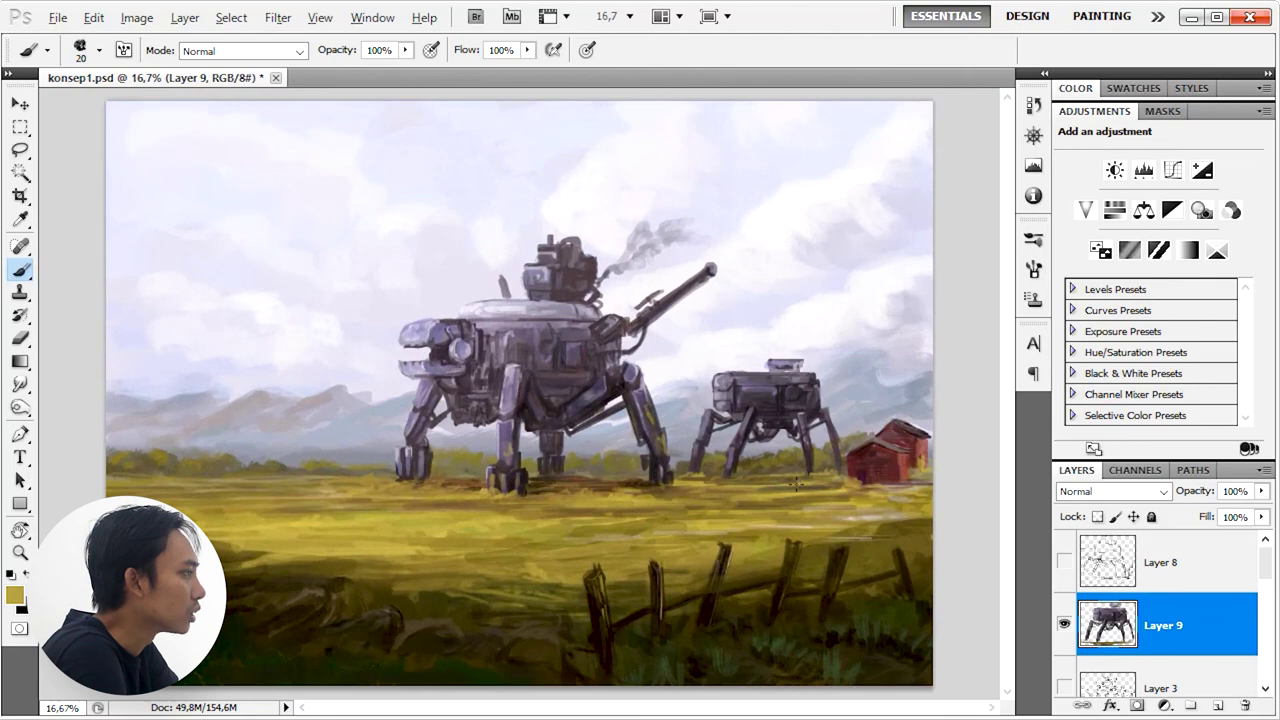
# Step: Duplicate Layer 9's walker after undoing a trial haze stroke on a new layer
pyautogui.click(1219, 706)
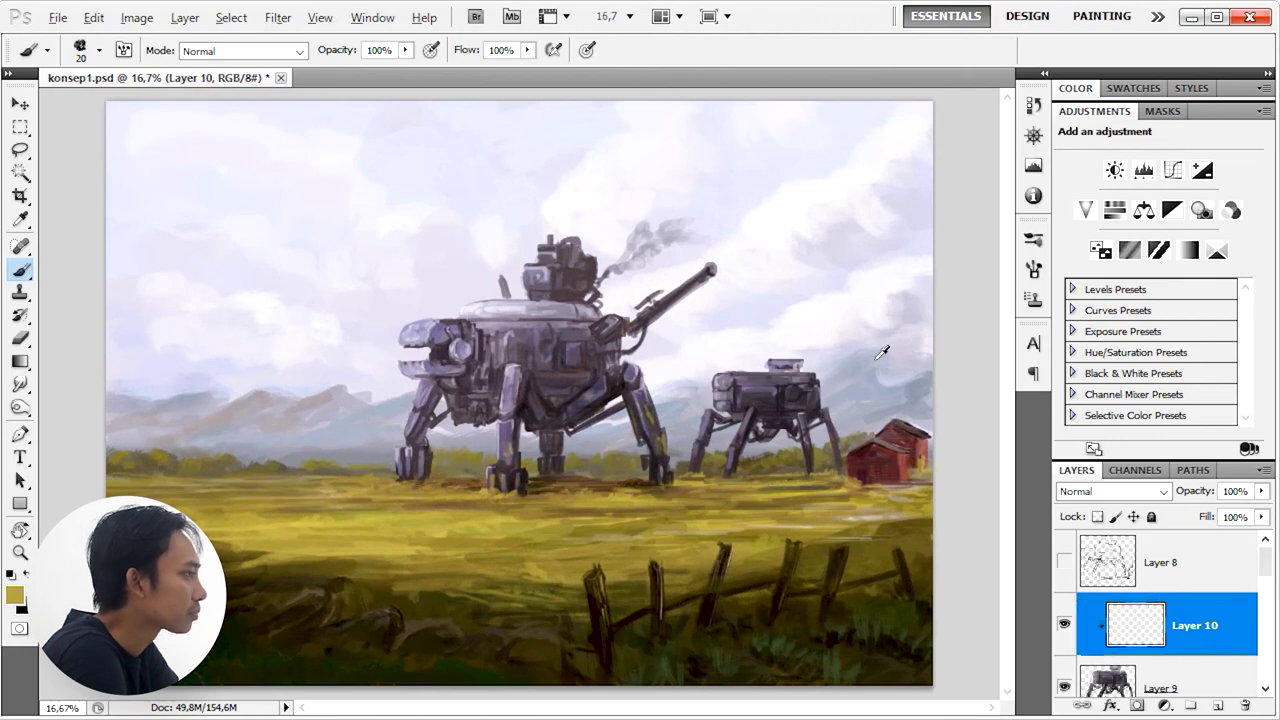
pyautogui.moveTo(770, 383)
pyautogui.mouseDown()
pyautogui.moveTo(700, 400)
pyautogui.moveTo(720, 440)
pyautogui.moveTo(810, 420)
pyautogui.mouseUp()
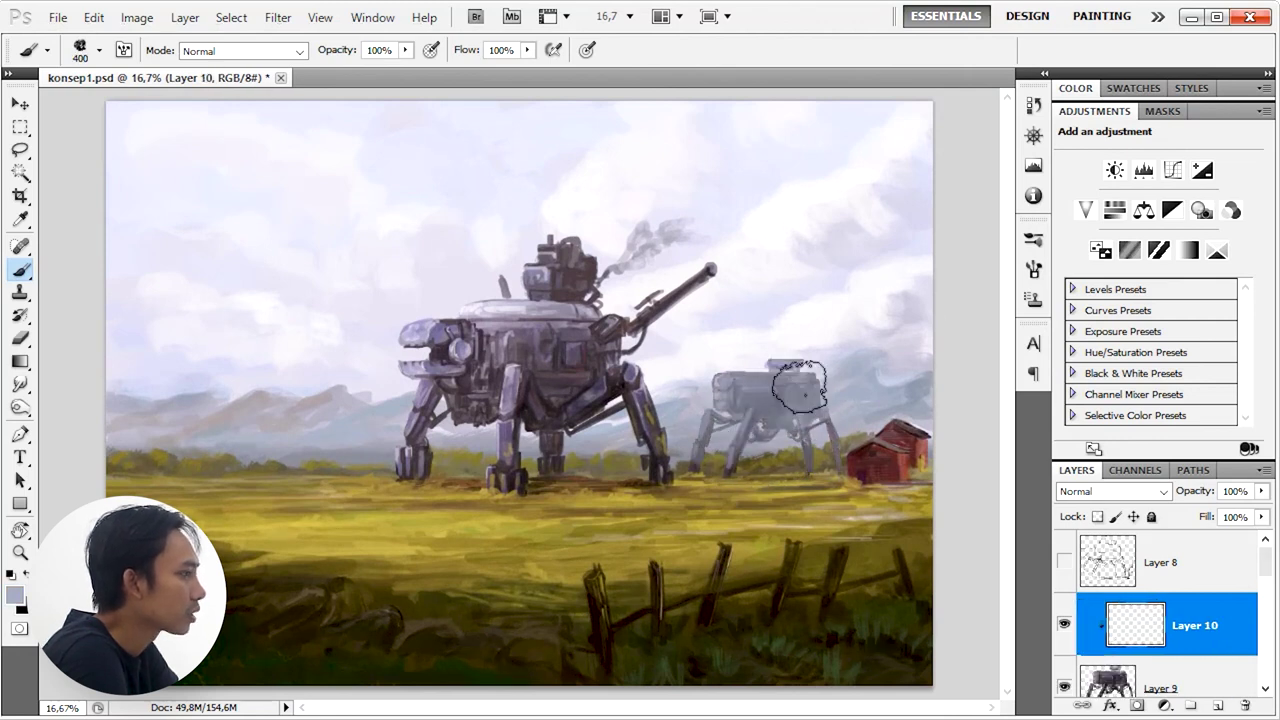
pyautogui.hotkey('ctrl', 'z')
pyautogui.hotkey('ctrl', 'j')
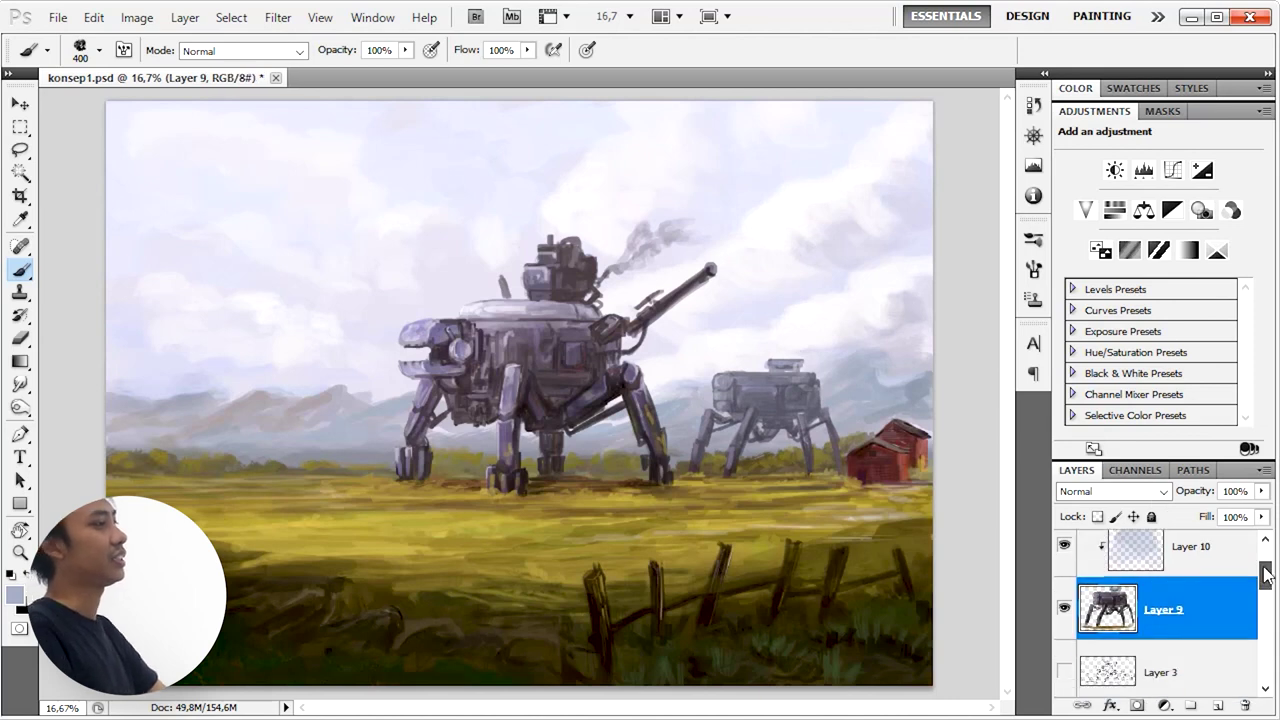
# Step: Move the walker copy to the far left and Free Transform it smaller
pyautogui.click(1187, 647)
pyautogui.hotkey('ctrl', 't')
pyautogui.moveTo(765, 415); pyautogui.dragTo(280, 400)
pyautogui.moveTo(357, 428); pyautogui.dragTo(323, 457)
pyautogui.moveTo(275, 415)
pyautogui.mouseDown()
pyautogui.moveTo(300, 435)
pyautogui.moveTo(320, 420)
pyautogui.moveTo(296, 403)
pyautogui.mouseUp()
pyautogui.press('Return')
# Step: Add haze Layer 11 over the distant walker and lower its opacity
pyautogui.click(1218, 705)
pyautogui.scroll(-2, 1160, 610)
pyautogui.moveTo(1195, 491); pyautogui.dragTo(1167, 494)
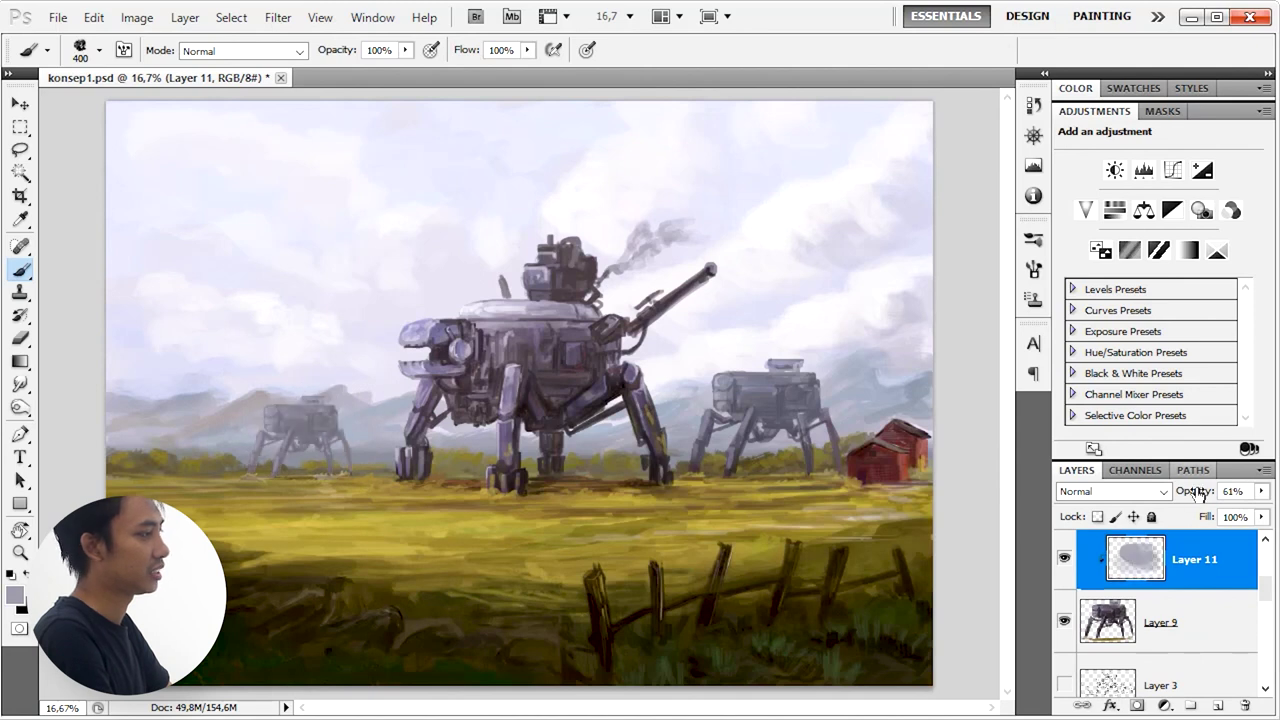
pyautogui.scroll(1, 529, 509)
pyautogui.scroll(1, 529, 509)
# Step: On new grass Layer 12, paint olive grass along the ground line over the feet
pyautogui.hotkey('ctrl', 'shift', 'alt', 'n')
pyautogui.keyDown('alt'); pyautogui.click(309, 491); pyautogui.keyUp('alt')
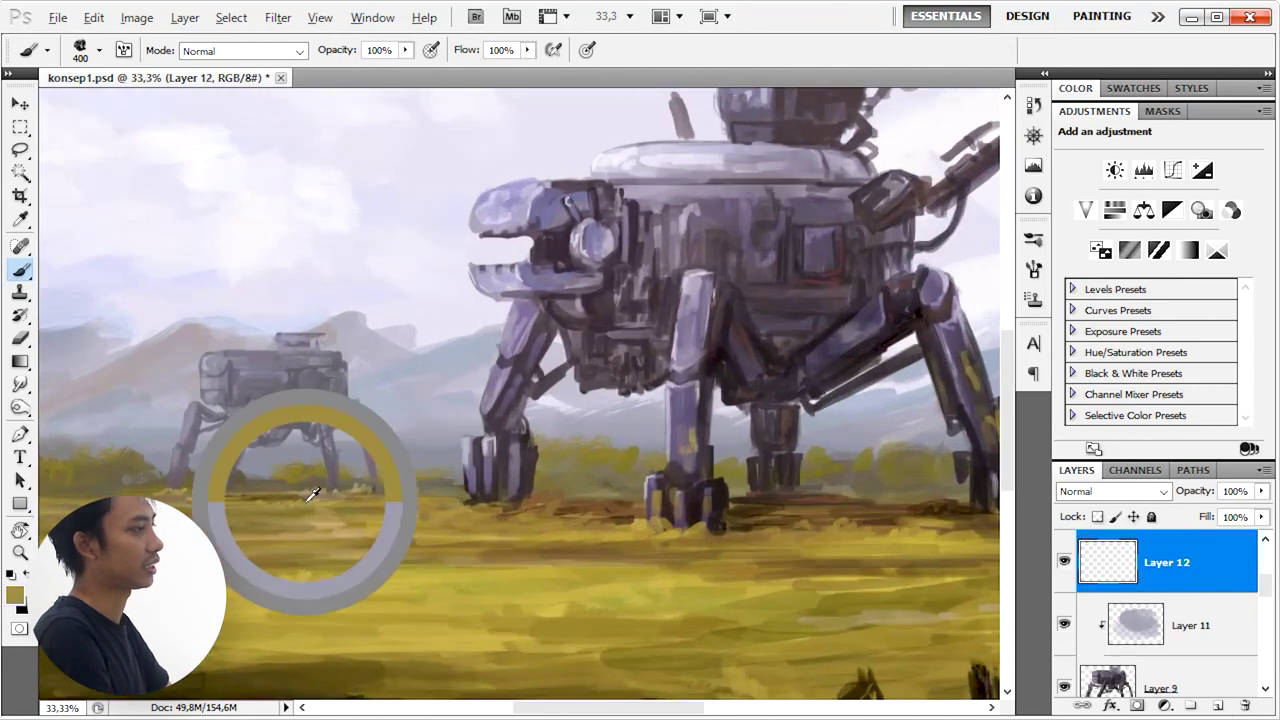
pyautogui.moveTo(309, 491); pyautogui.dragTo(560, 455)
pyautogui.press('[')
pyautogui.press('[')
pyautogui.press('[')
pyautogui.moveTo(420, 491)
pyautogui.mouseDown()
pyautogui.moveTo(400, 486)
pyautogui.moveTo(555, 481)
pyautogui.moveTo(633, 459)
pyautogui.mouseUp()
pyautogui.press(']')
pyautogui.keyDown('alt'); pyautogui.click(593, 492); pyautogui.keyUp('alt')
pyautogui.keyDown('alt'); pyautogui.click(605, 440); pyautogui.keyUp('alt')
pyautogui.hotkey('ctrl', '-')
pyautogui.hotkey('ctrl', '-')
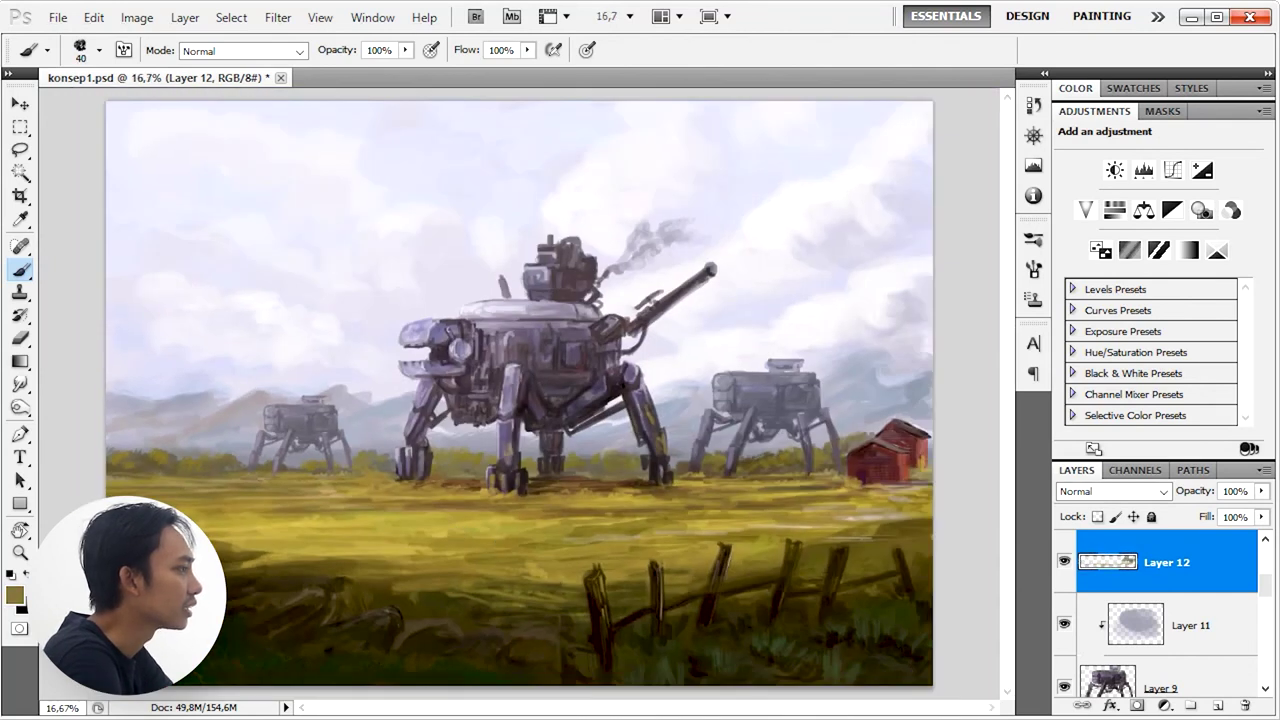